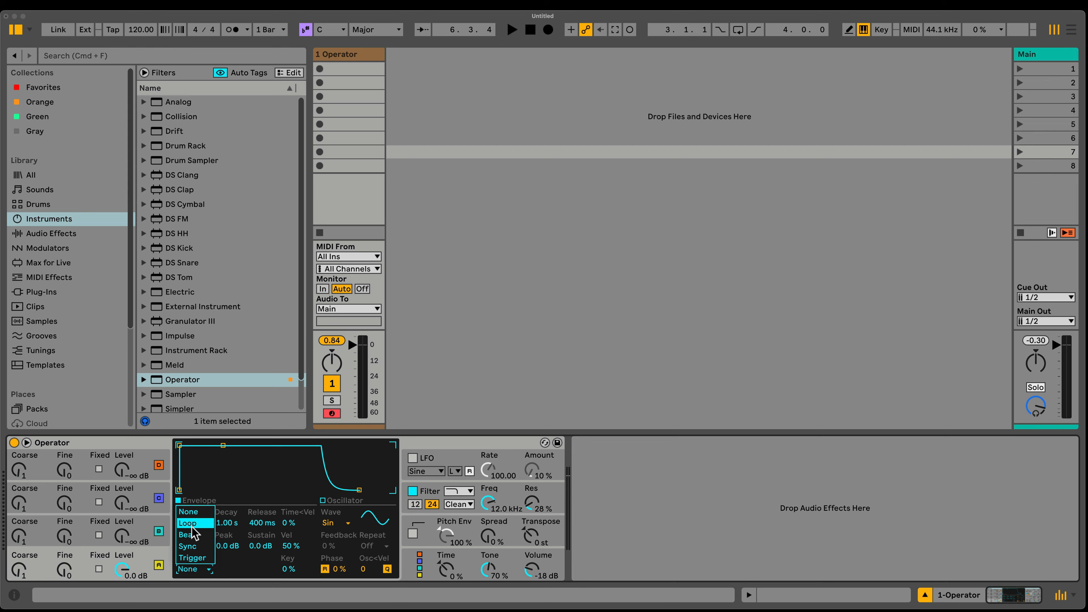
Loop oscillator A's envelope with sustain −∞ dB, decay 345 ms, release 1.67 ms and loop time 0.20 ms.
left_click(200, 524)
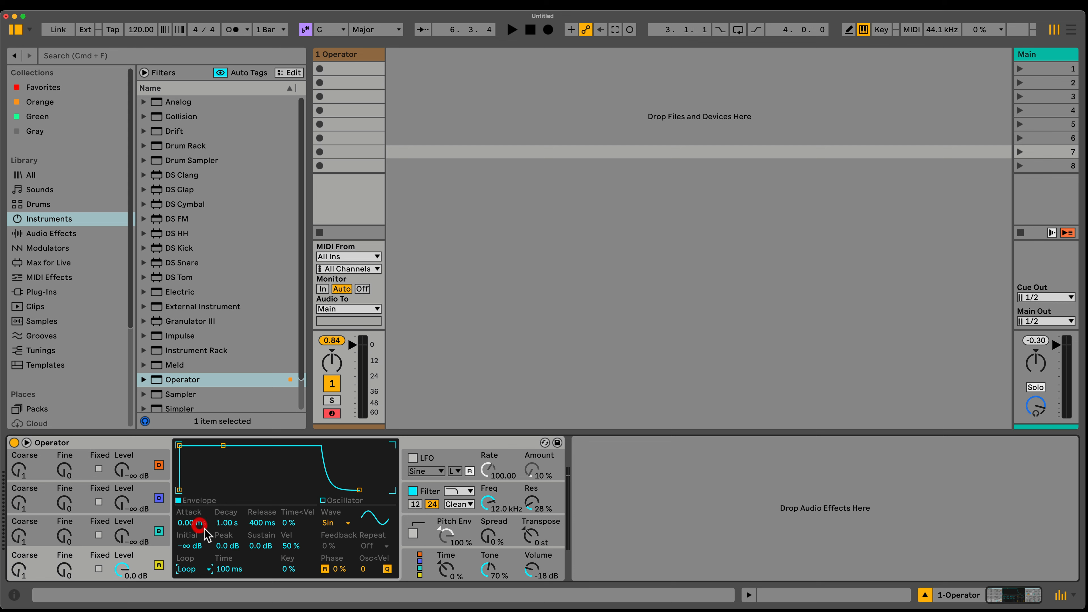
left_click_drag(223, 446, 206, 490)
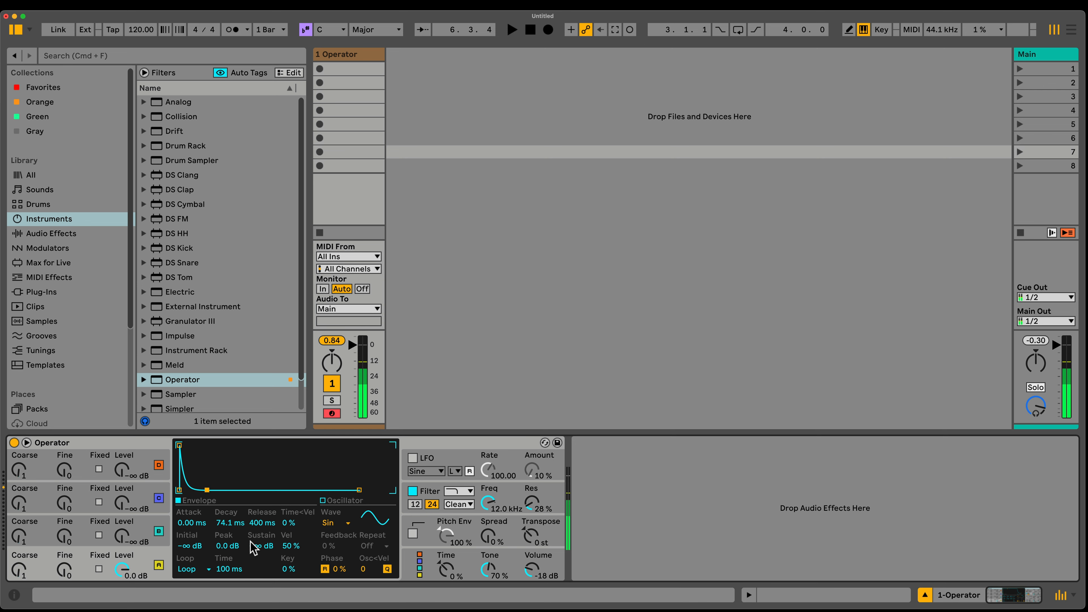
left_click_drag(231, 569, 231, 602)
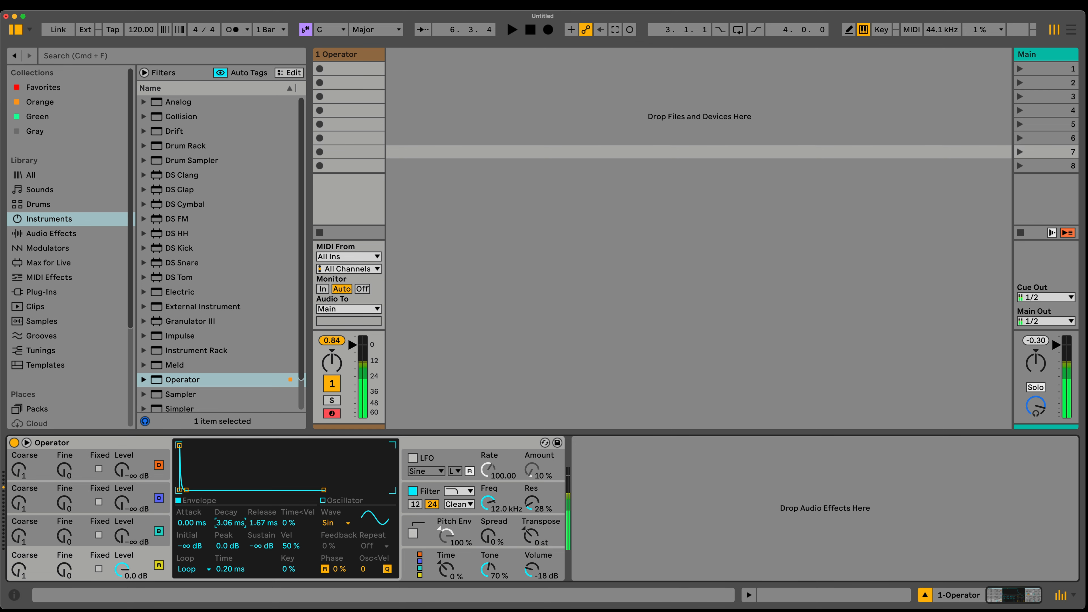
left_click_drag(231, 522, 230, 505)
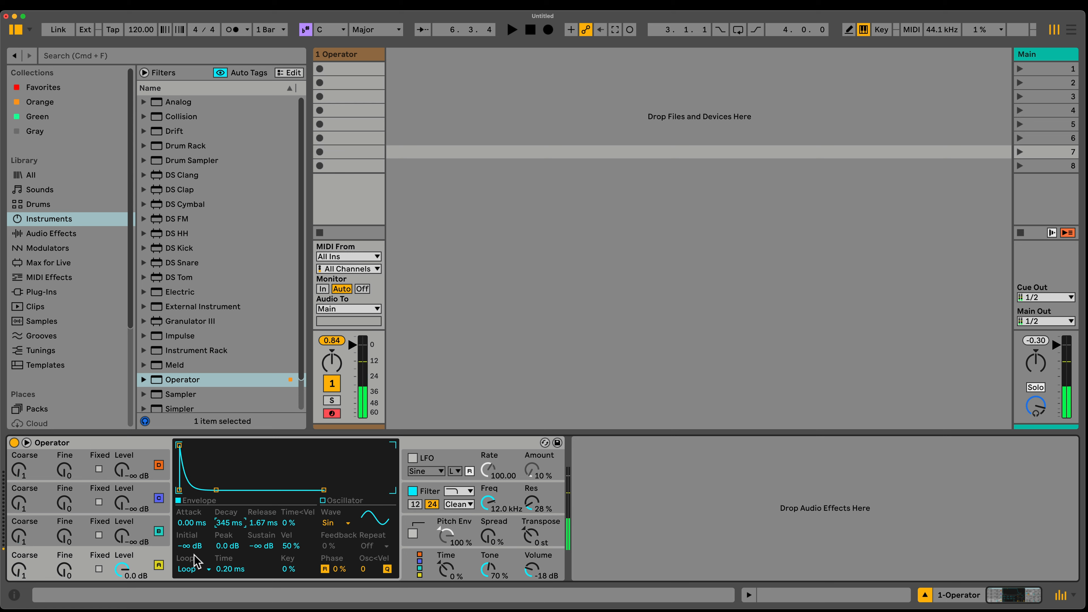
Switch oscillator A's envelope loop mode to None and play test notes on the computer keyboard.
left_click(194, 571)
left_click(195, 512)
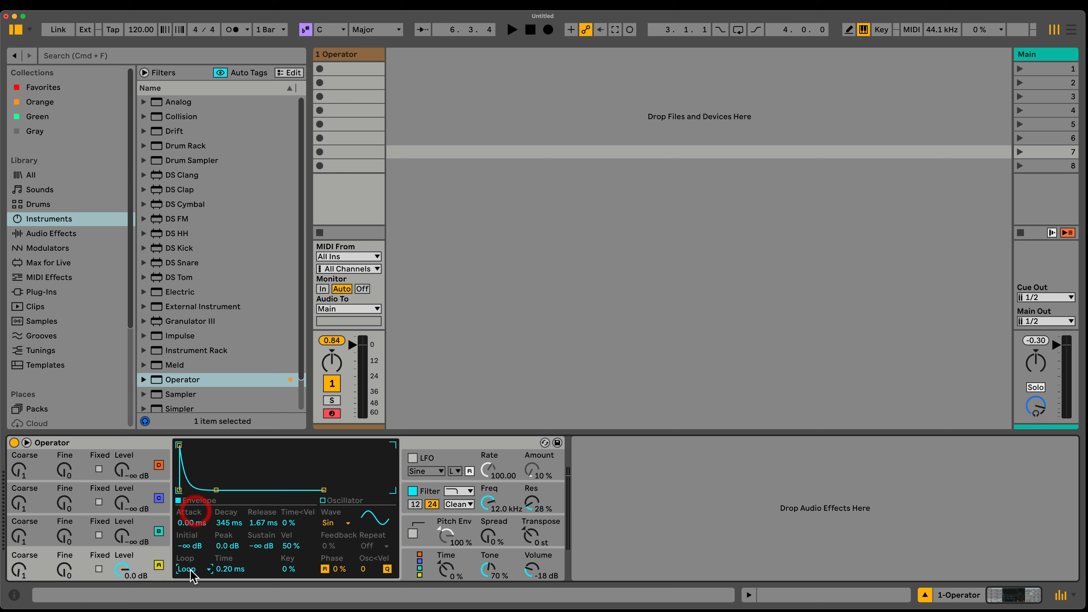
left_click(193, 571)
left_click(198, 500)
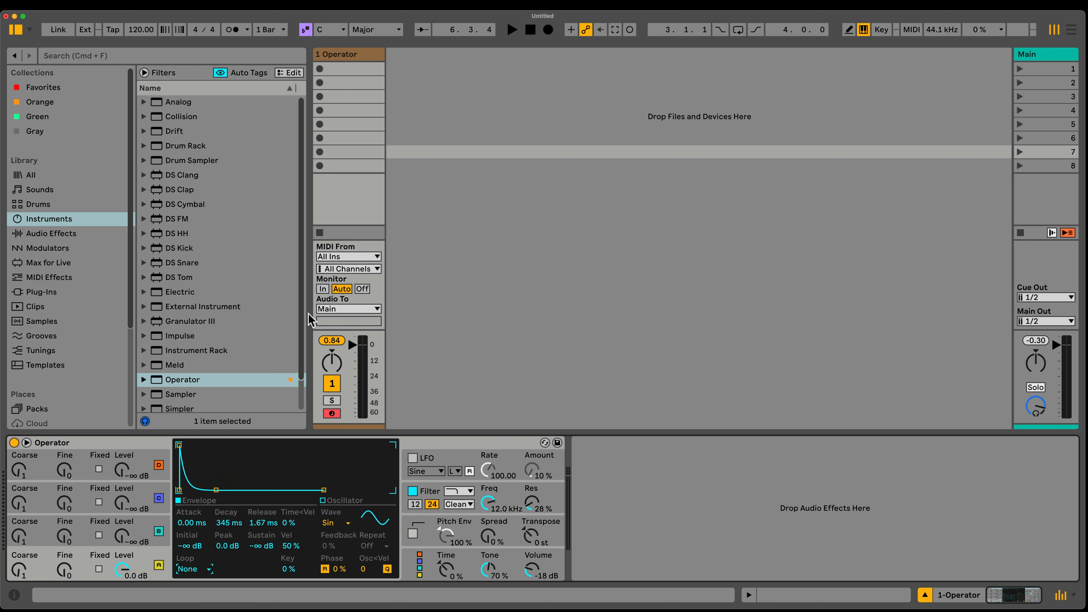
left_click(863, 30)
key("a")
key("a")
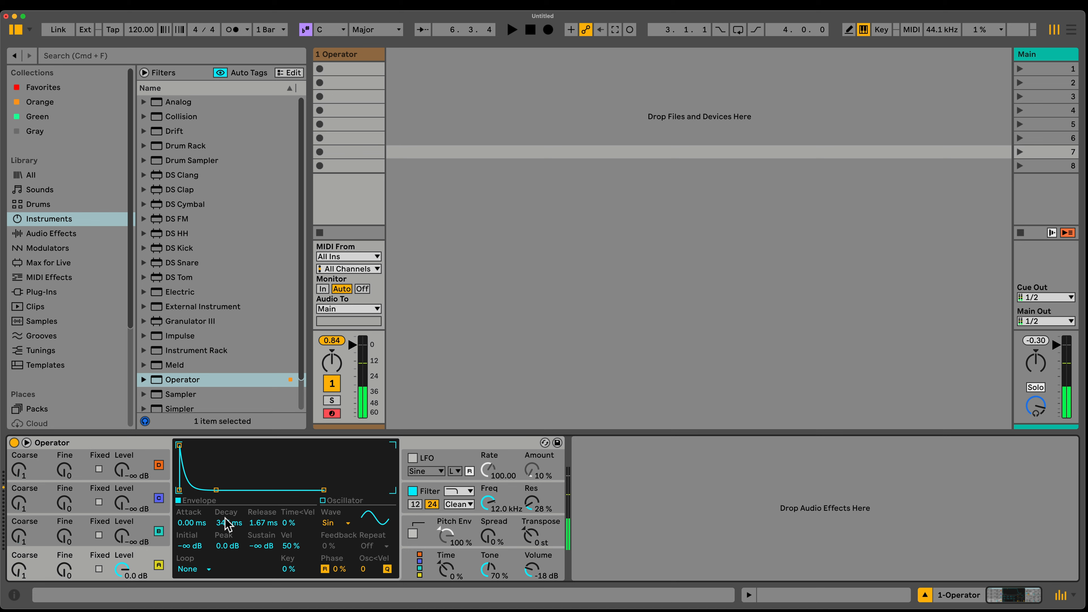
Set oscillator A's envelope to Loop mode again and try an attack of 40.7 ms with a release of 1.09 ms.
left_click(196, 570)
left_click(197, 528)
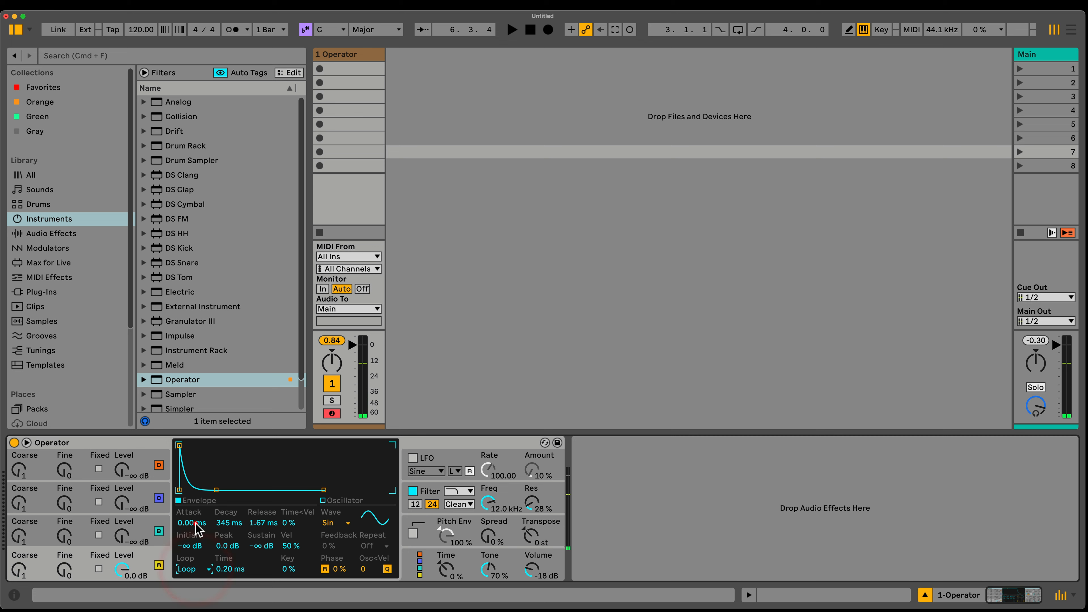
key("a")
mouse_move(197, 528)
left_mouse_down()
mouse_move(196, 502)
mouse_move(197, 514)
left_mouse_up()
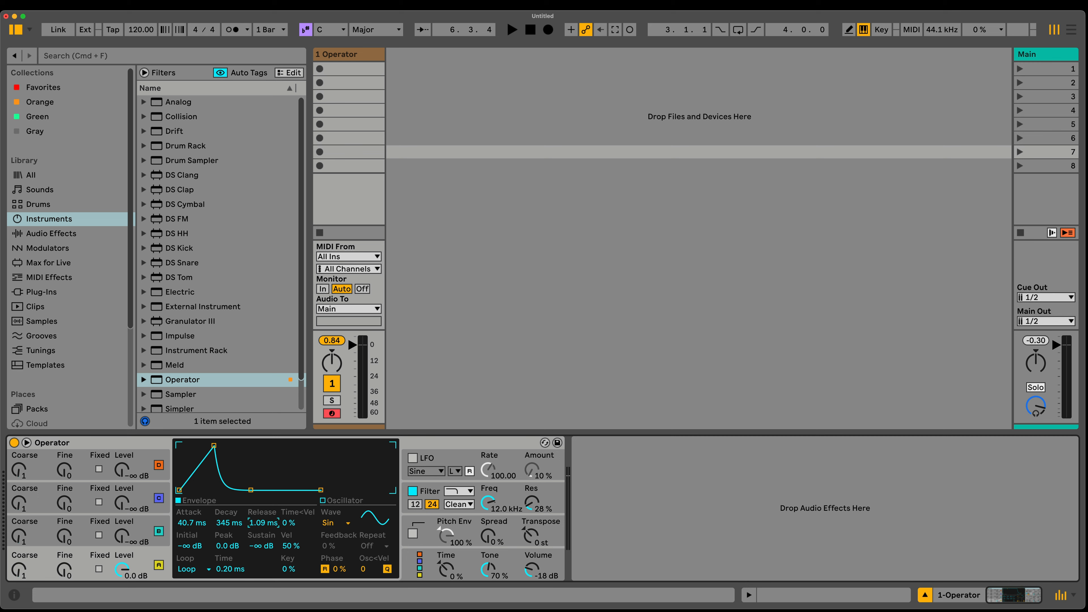
Set oscillator A's attack to 0.00 ms and release to 1.00 ms, vary the decay, and start the transport.
left_click_drag(192, 523, 192, 557)
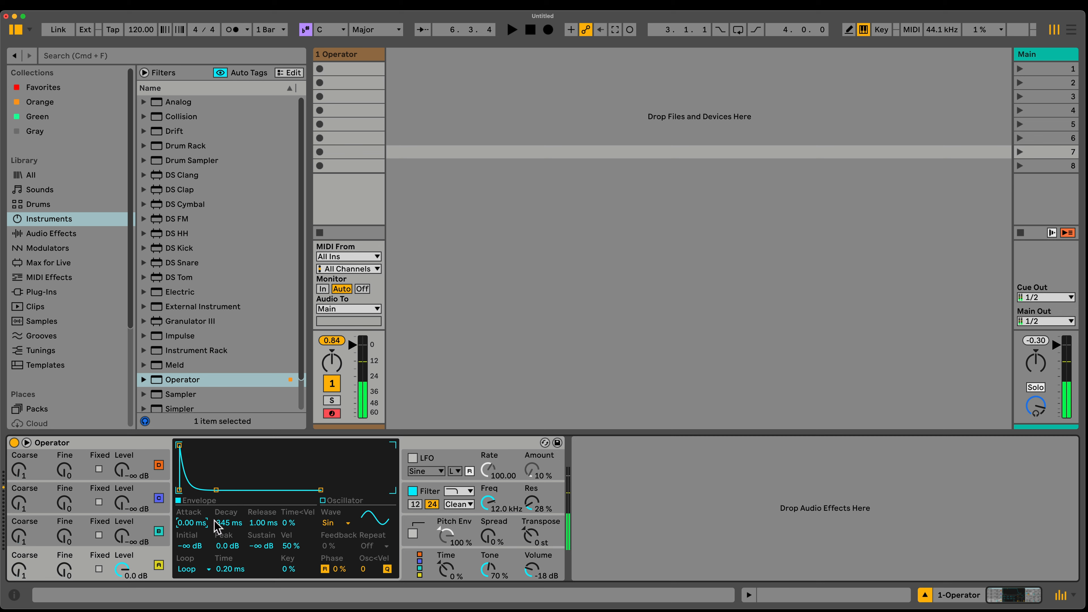
left_click_drag(229, 523, 229, 489)
key("space")
Try a loop time of 0.41 ms, return it to 0.20 ms, and set oscillator A's decay to 159 ms.
left_click(193, 569)
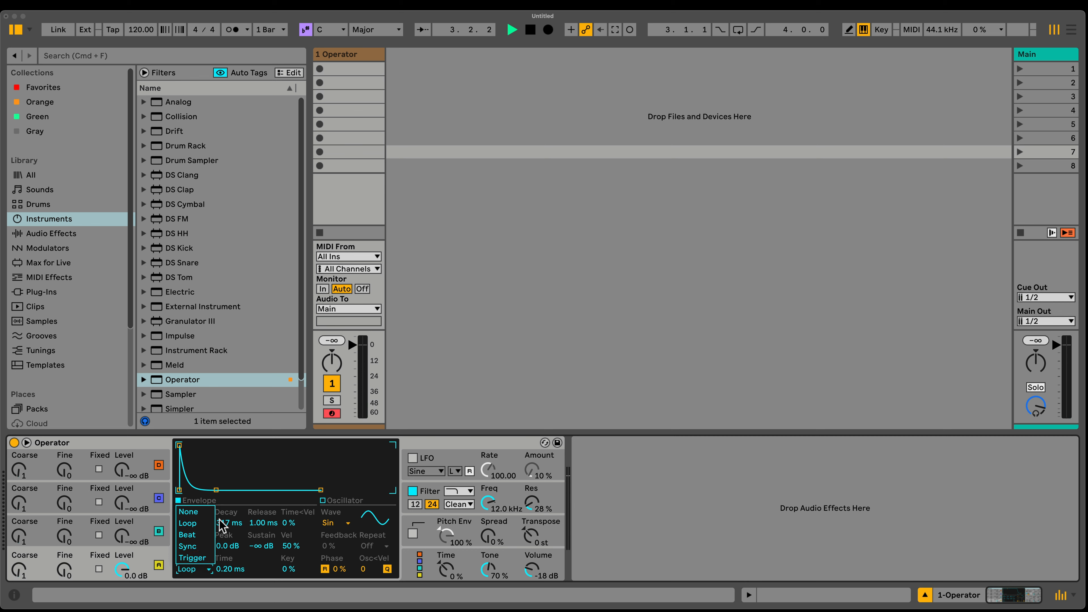
left_click(248, 561)
left_click_drag(243, 565, 243, 553)
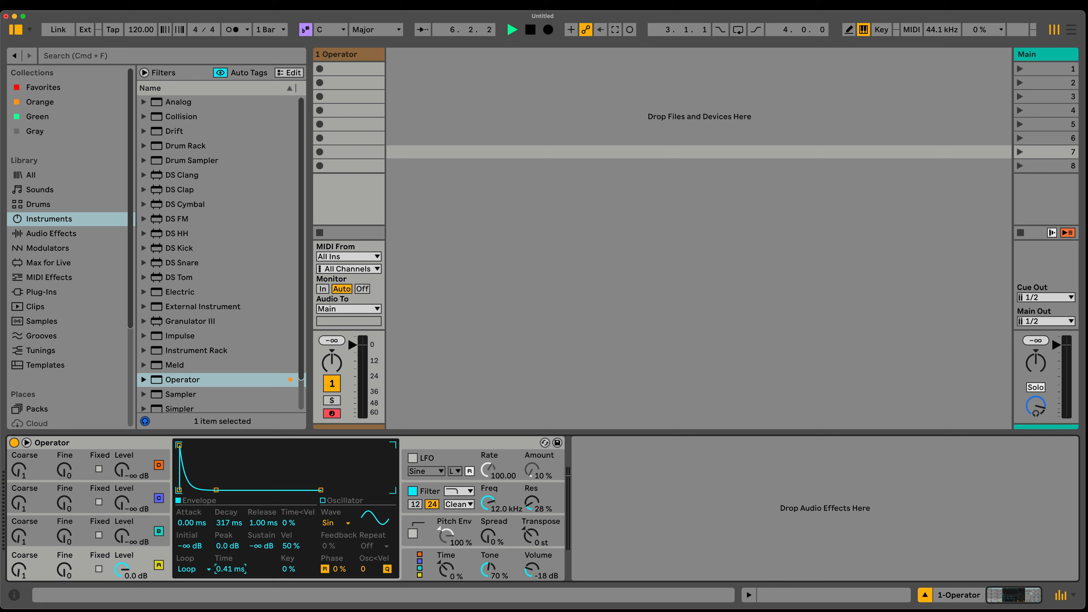
left_click(185, 570)
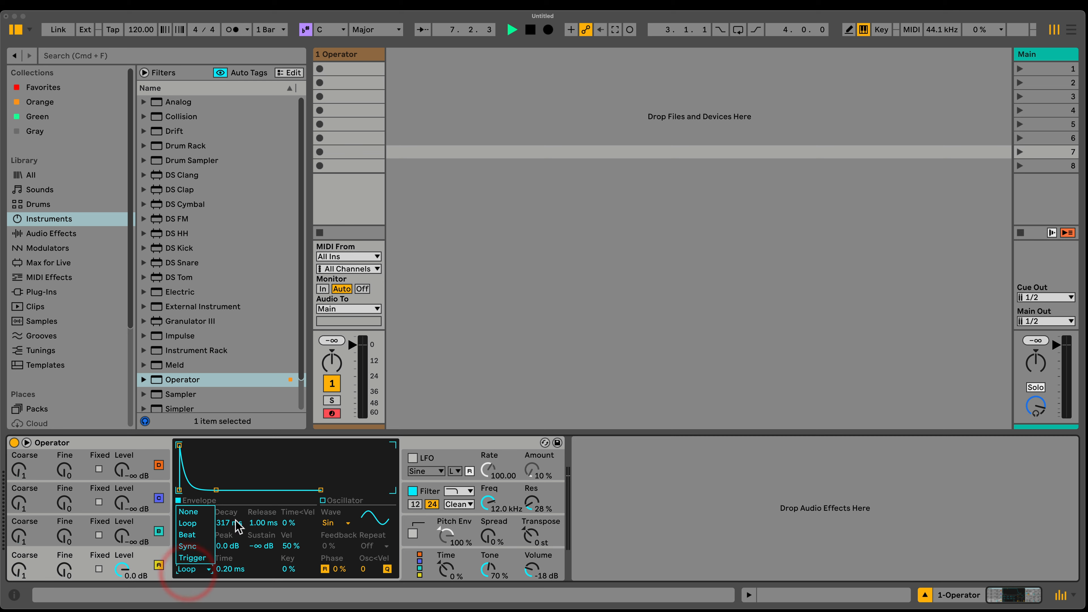
left_click(182, 571)
mouse_move(230, 522)
left_mouse_down()
mouse_move(230, 544)
mouse_move(230, 525)
left_mouse_up()
Change oscillator A's envelope loop mode to Beat and review the remaining loop modes.
left_click(193, 569)
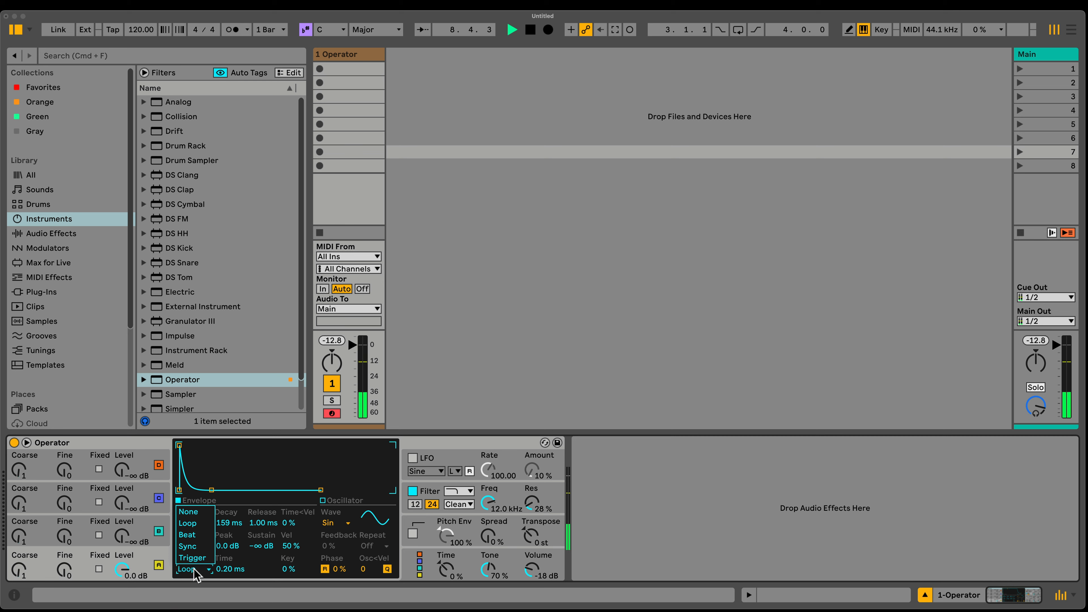
left_click(196, 534)
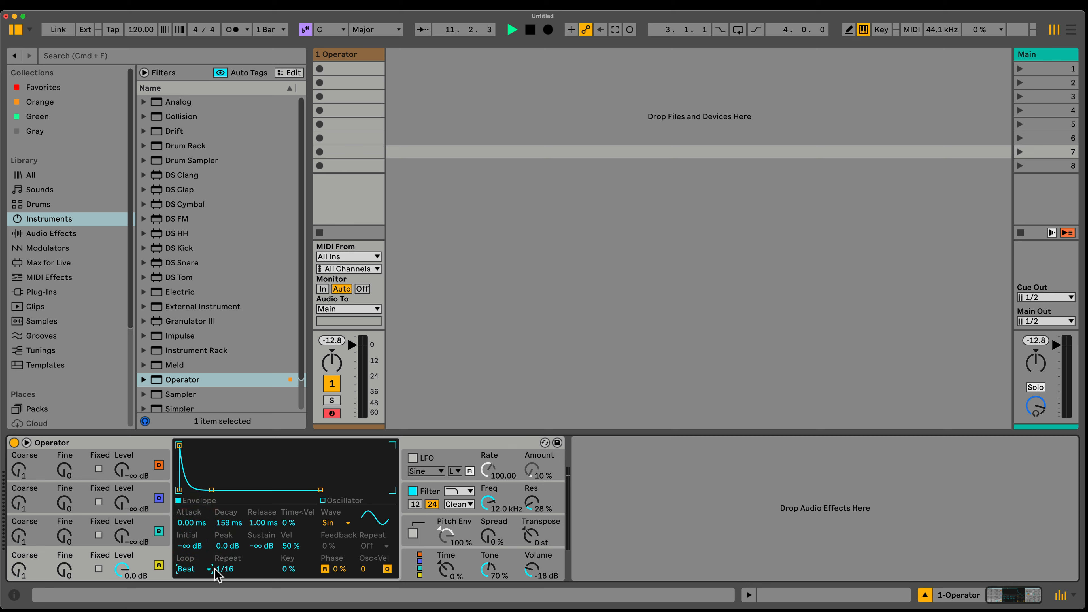
left_click(196, 568)
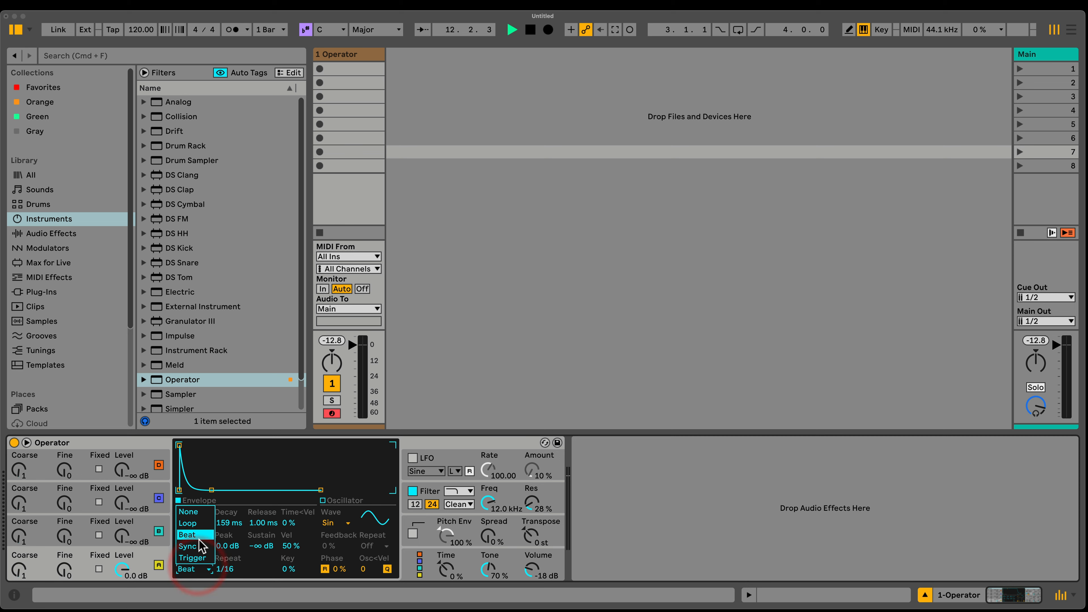
left_click(238, 565)
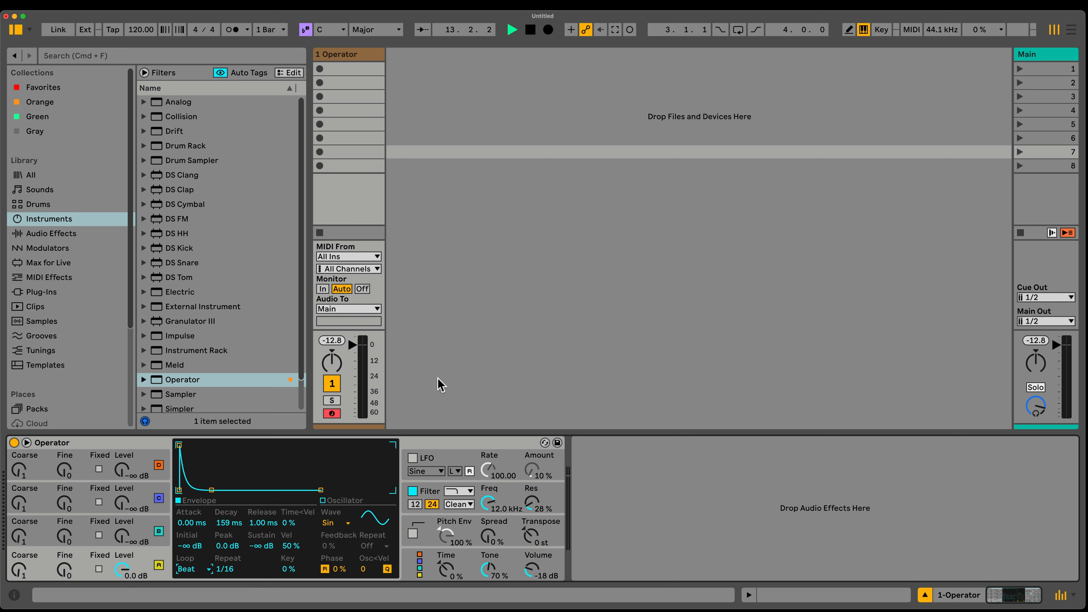
Set oscillator A's envelope loop mode to Trigger and lengthen its decay to 2.72 s.
left_click(193, 570)
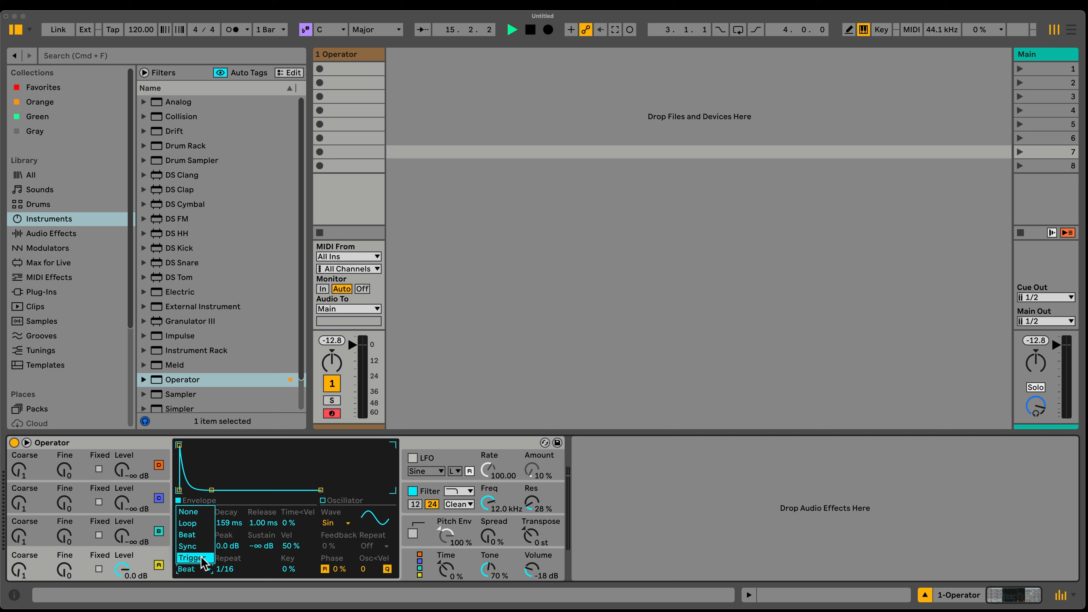
left_click(195, 558)
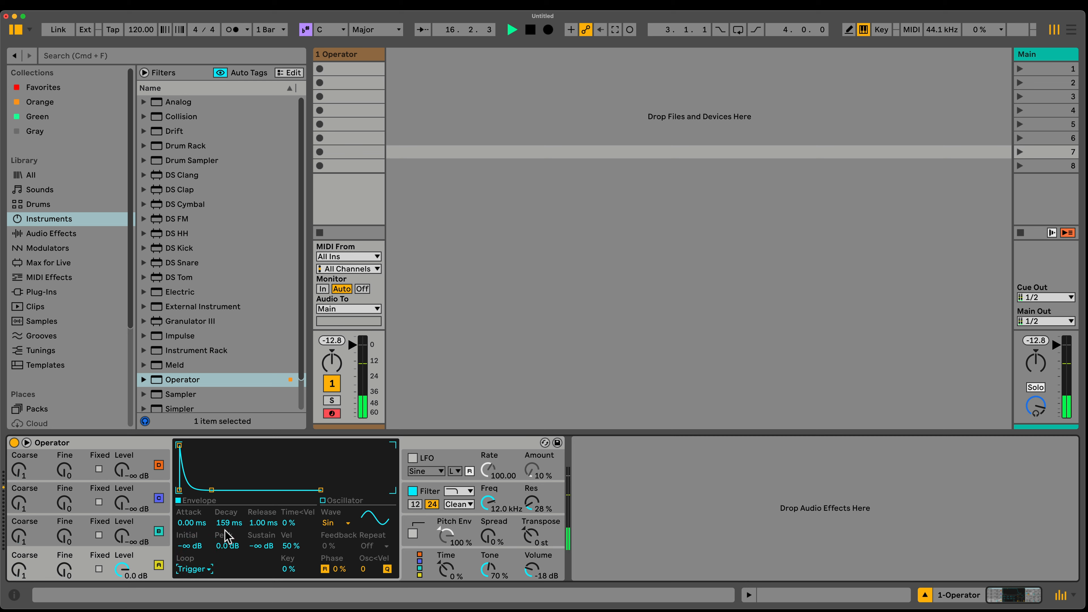
left_click_drag(229, 522, 229, 505)
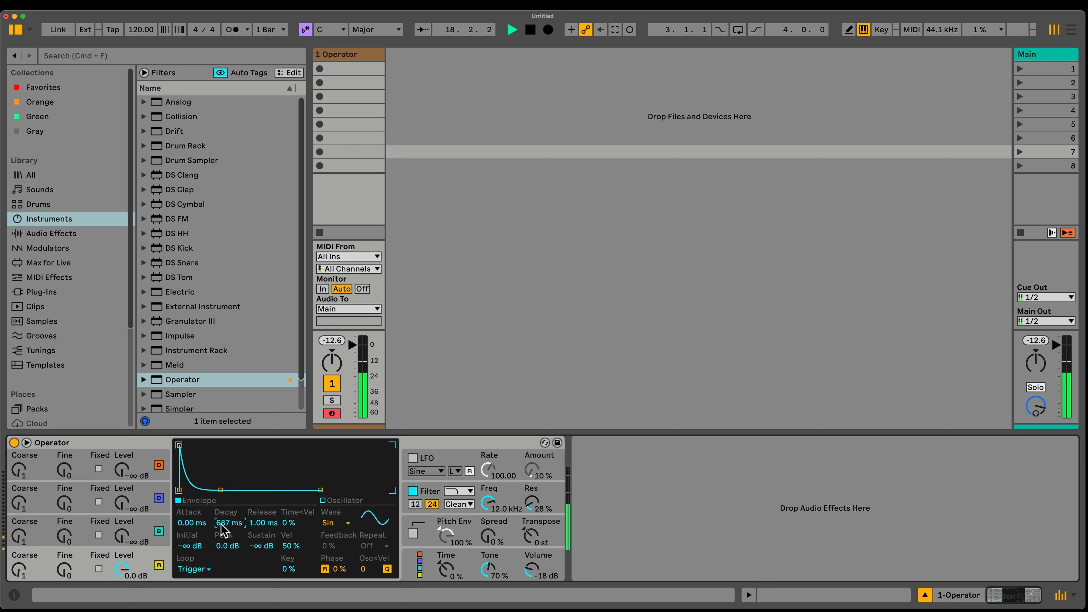
left_click_drag(230, 523, 229, 506)
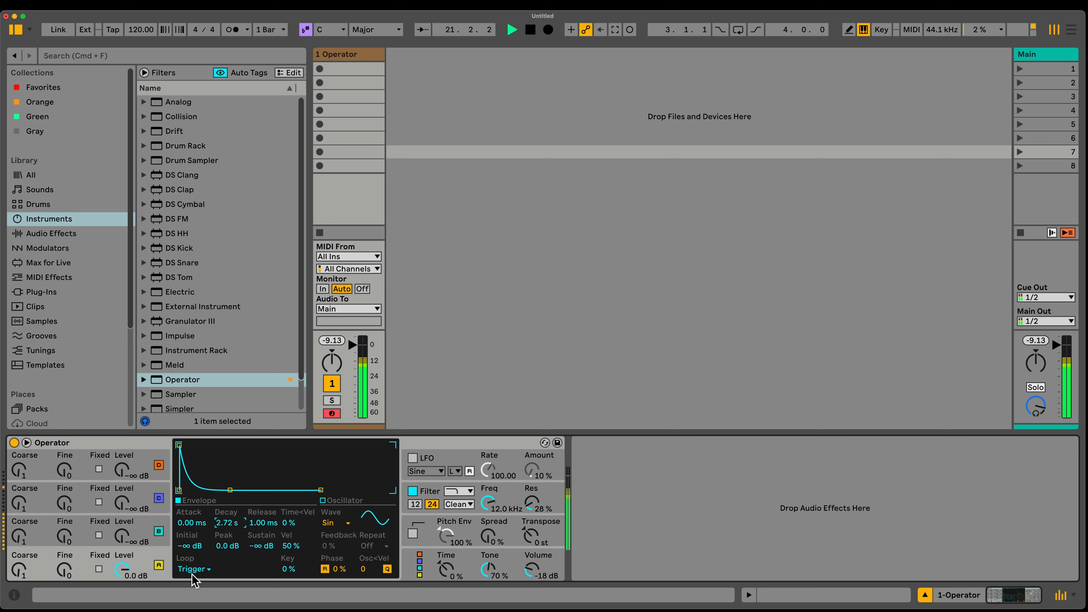
Raise oscillator B's level to 0.0 dB, set its envelope loop mode to Trigger and its decay to 52.1 ms.
left_click_drag(128, 543, 128, 541)
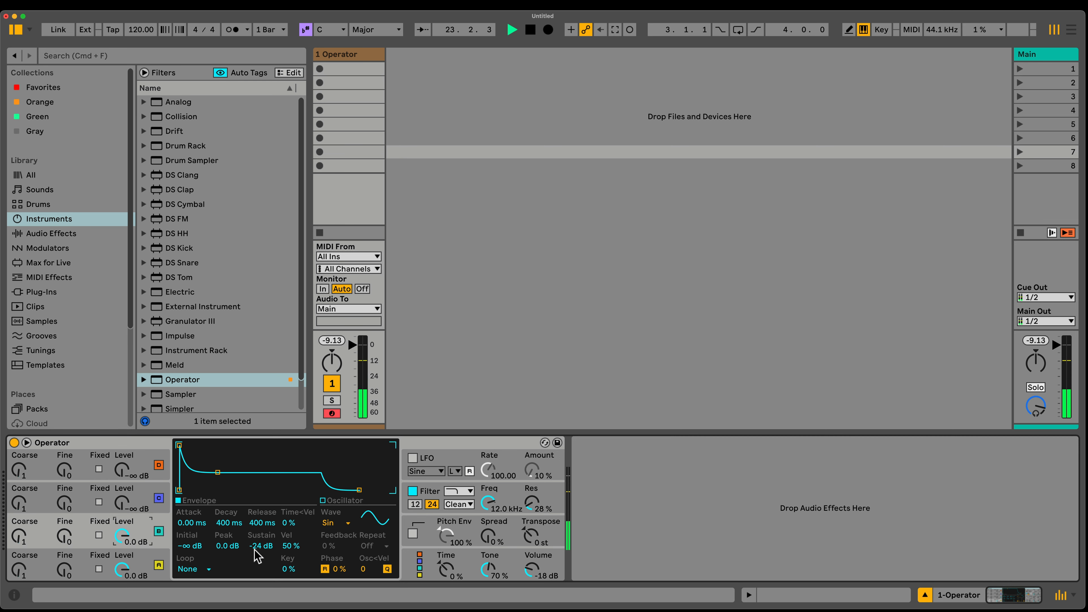
left_click(193, 568)
left_click(195, 568)
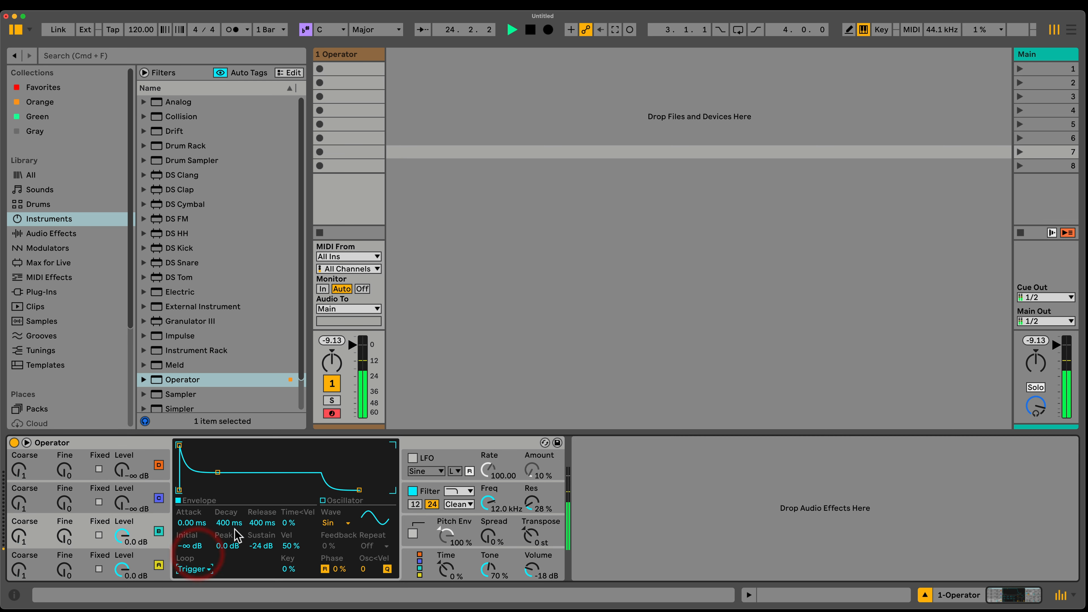
left_click_drag(232, 524, 231, 540)
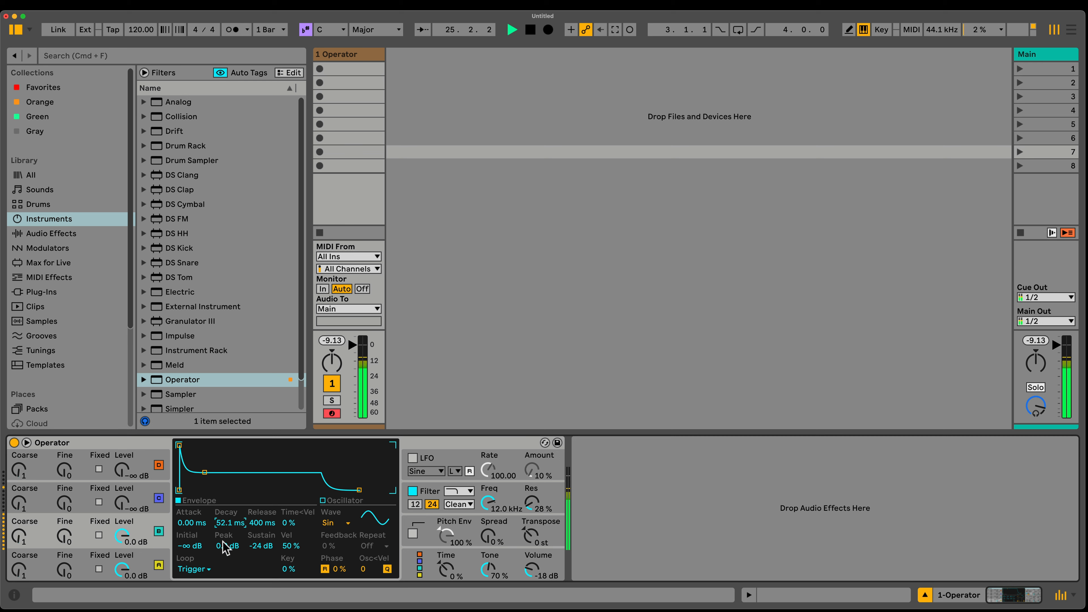
Set the envelope loop mode to None for oscillators B and A.
left_click(188, 569)
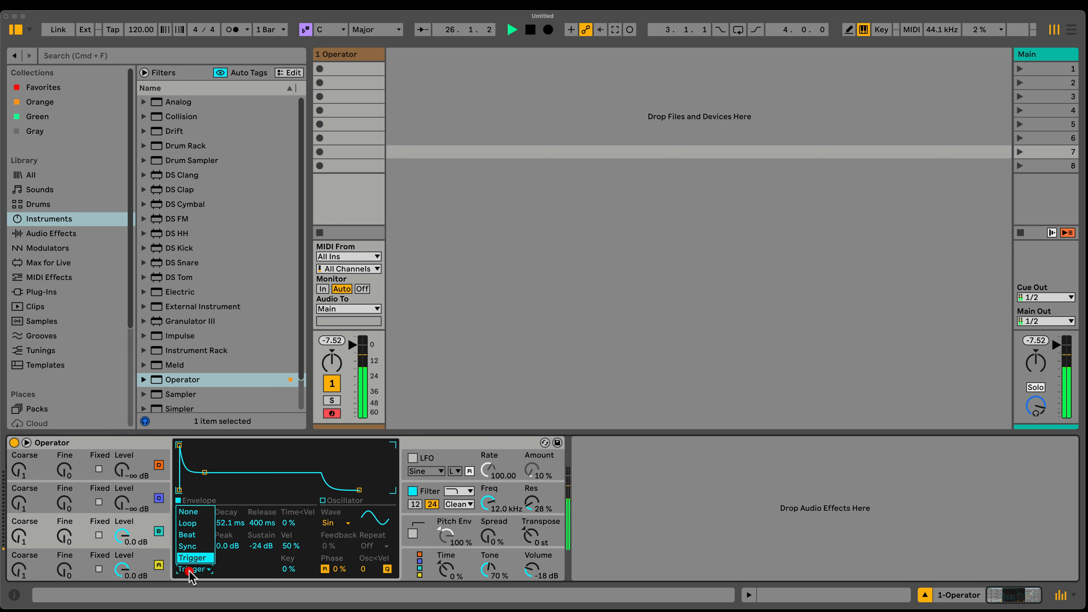
left_click(199, 535)
left_click(144, 562)
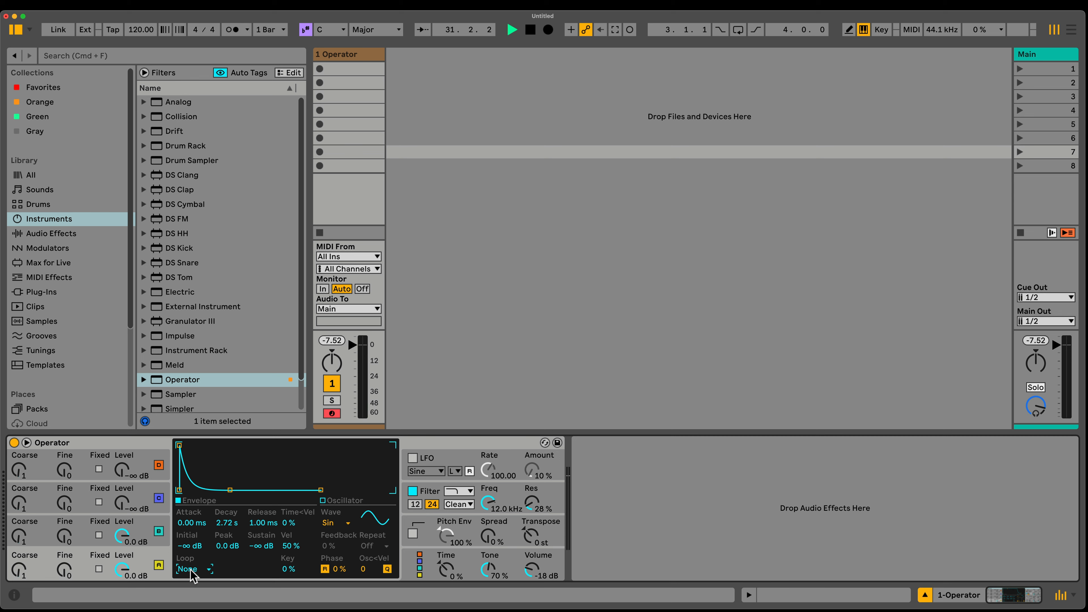
Set the envelope loop mode to Trigger for oscillator A and for oscillator B.
left_click(193, 570)
left_click(180, 560)
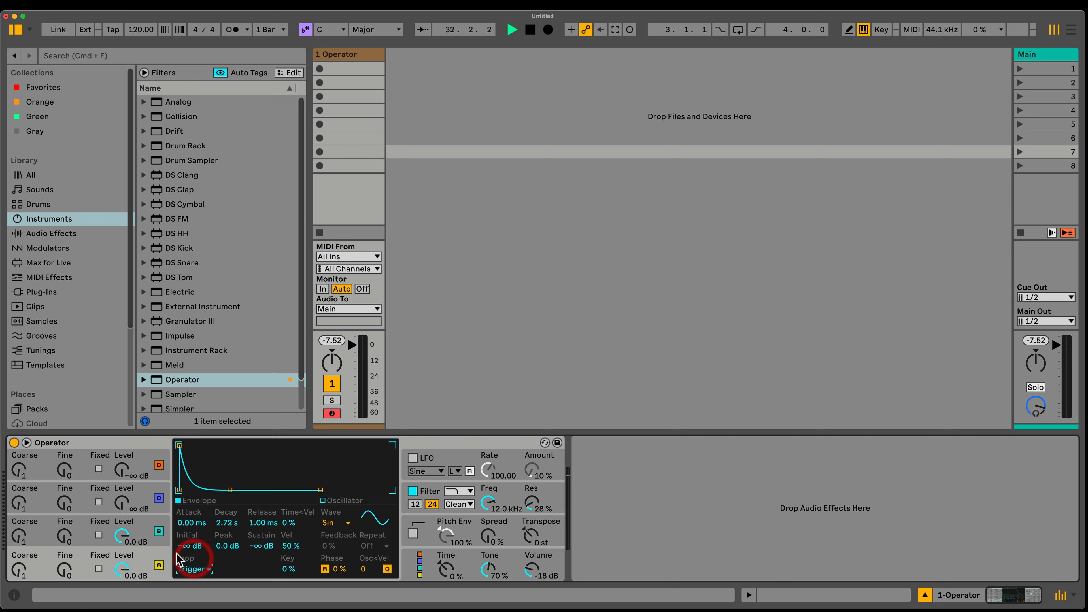
left_click(122, 550)
left_click(192, 571)
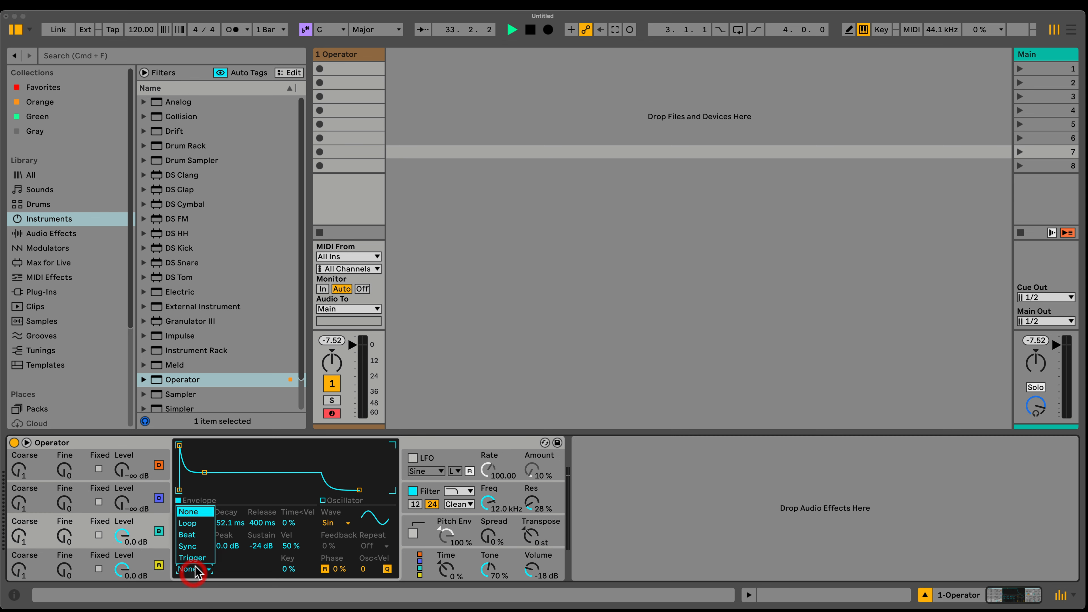
left_click(192, 557)
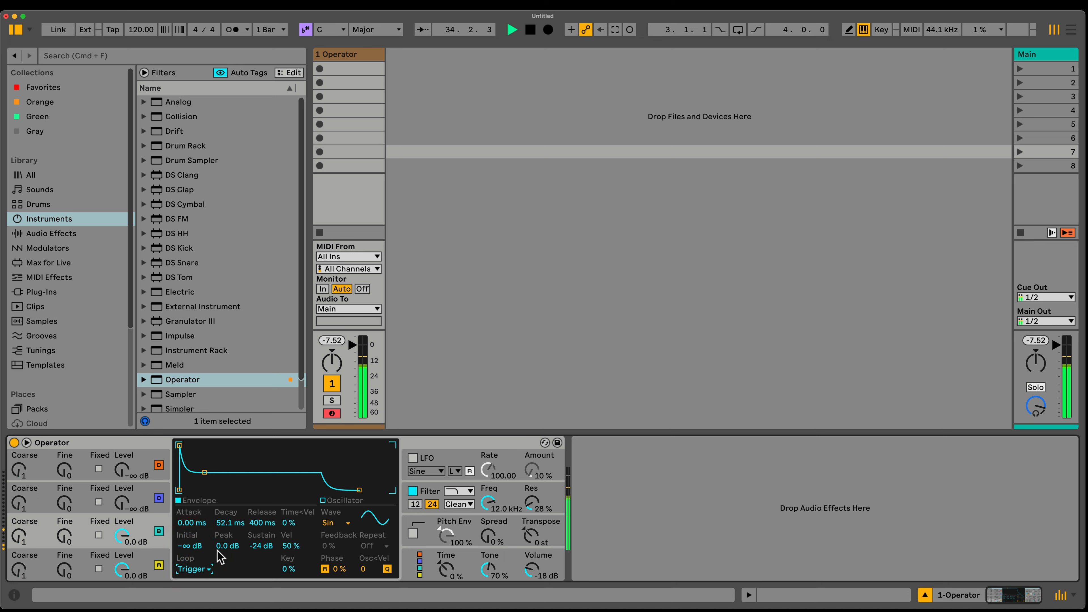
Set oscillator B's envelope to sustain −∞ dB, decay 18.6 ms and release 134 ms, keeping the Trigger loop mode.
left_click_drag(230, 522, 262, 570)
left_click(197, 568)
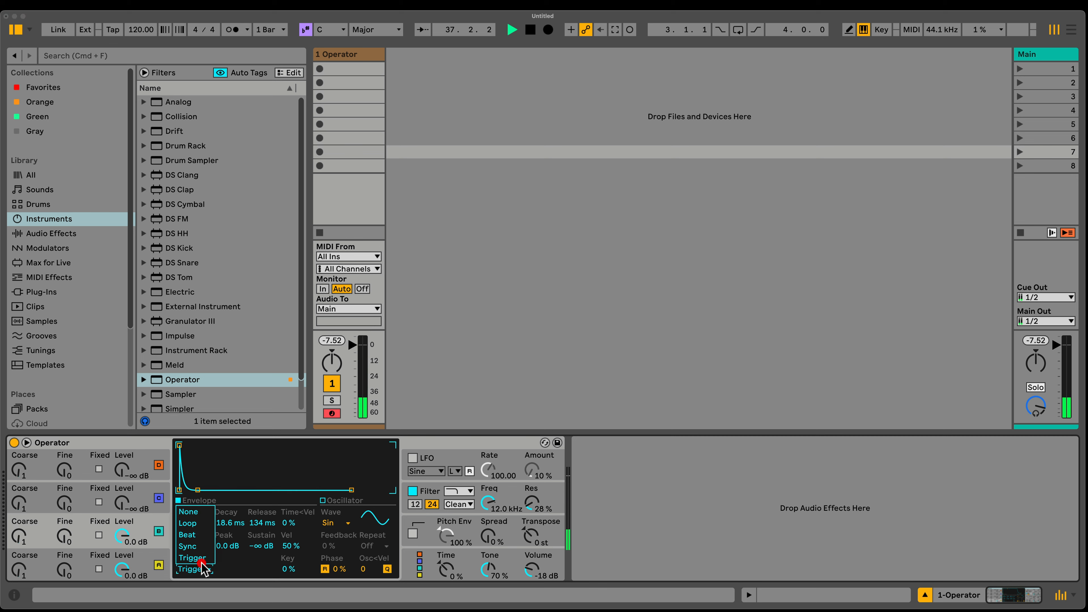
left_click(204, 560)
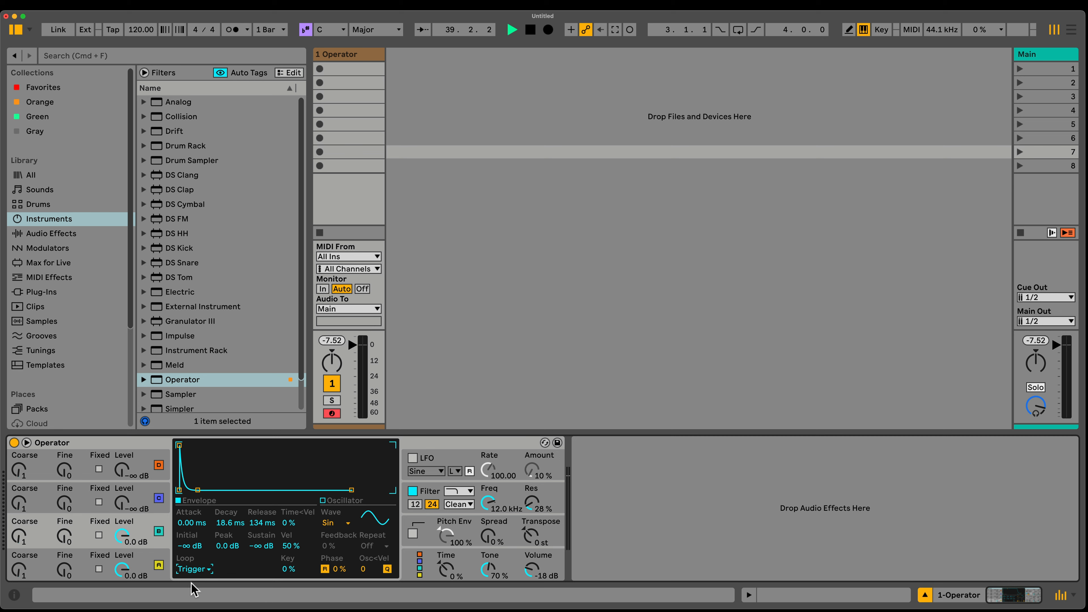
left_click(189, 571)
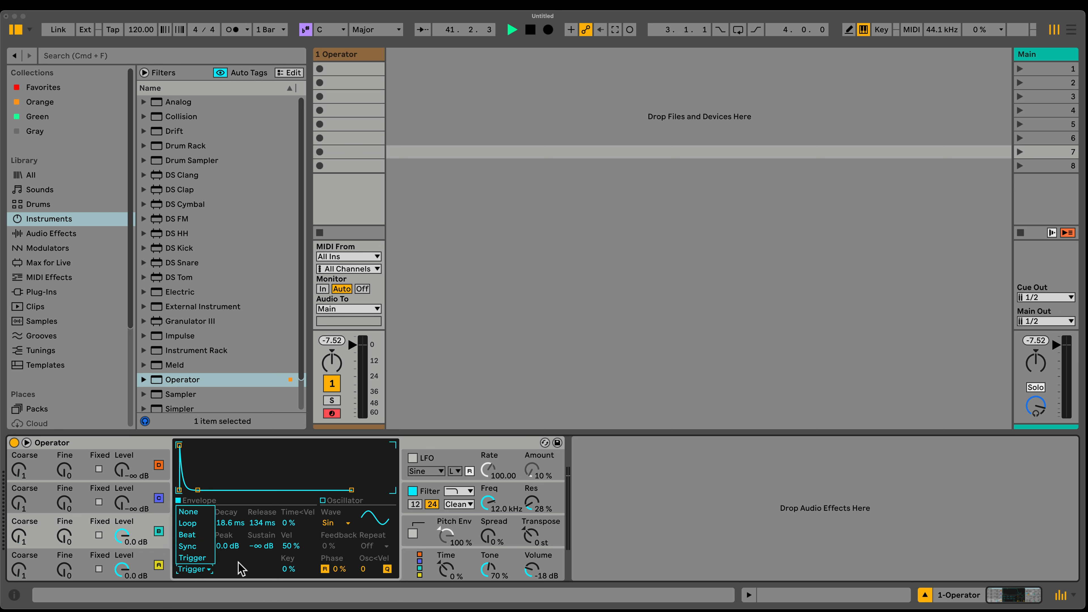
left_click(208, 557)
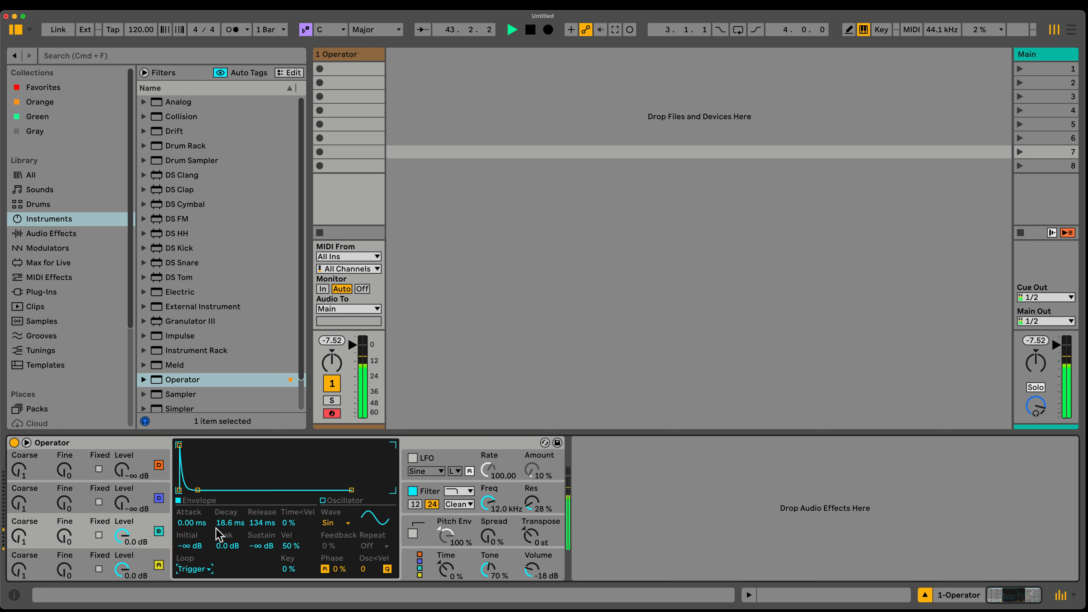
Set oscillator B's envelope decay to 206 ms and its loop mode to Loop.
left_click_drag(215, 528, 230, 498)
left_click(210, 570)
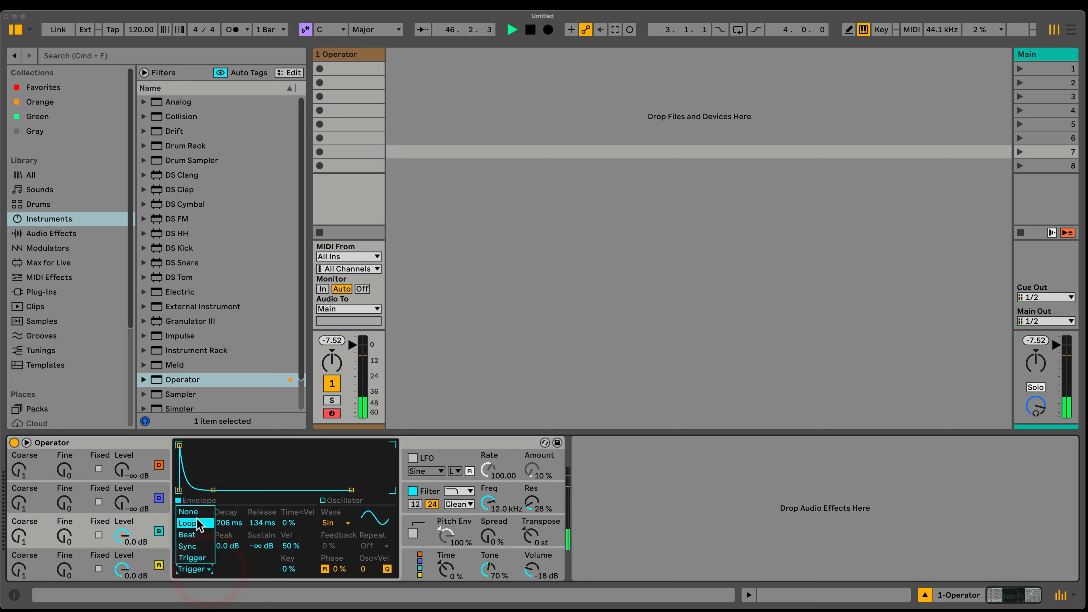
left_click(195, 522)
left_click(200, 570)
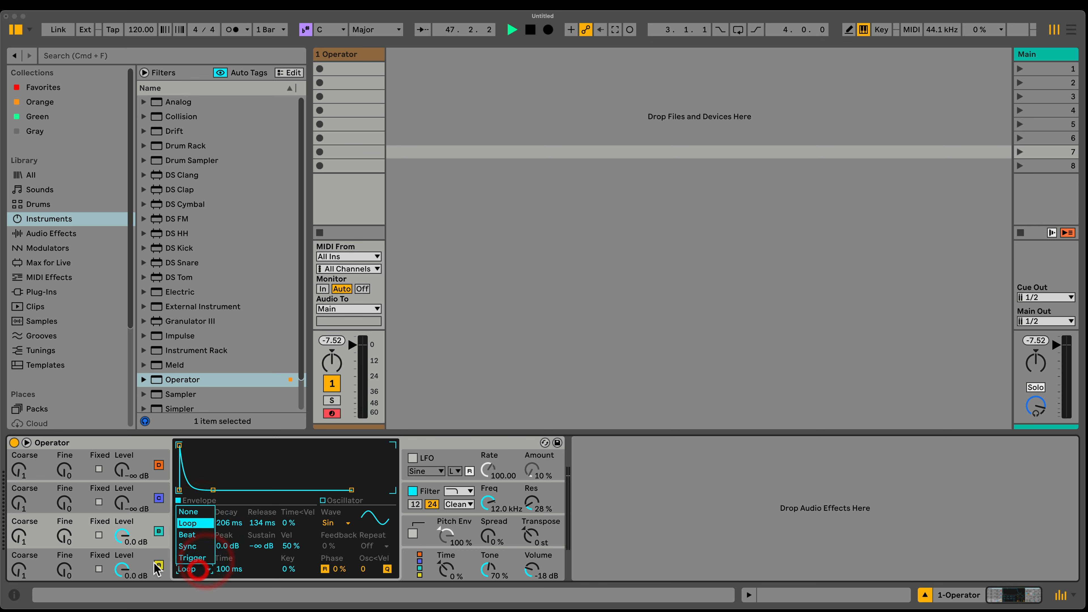
Set the envelope loop mode to Sync for oscillator A and for oscillator B, giving oscillator B a repeat of 1/2.
left_click(157, 566)
left_click(157, 566)
left_click(191, 570)
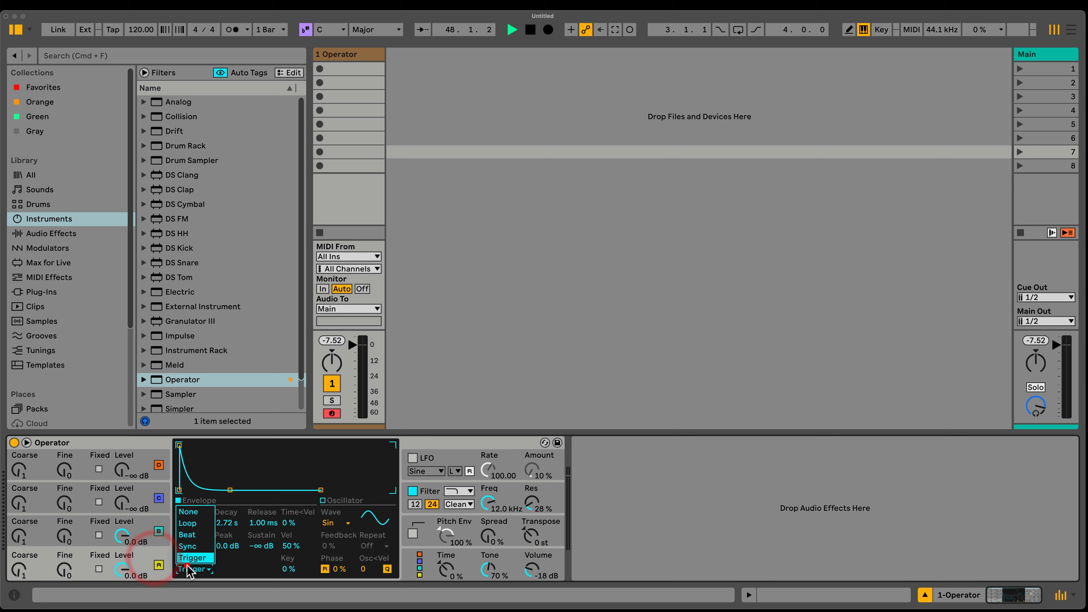
left_click(198, 546)
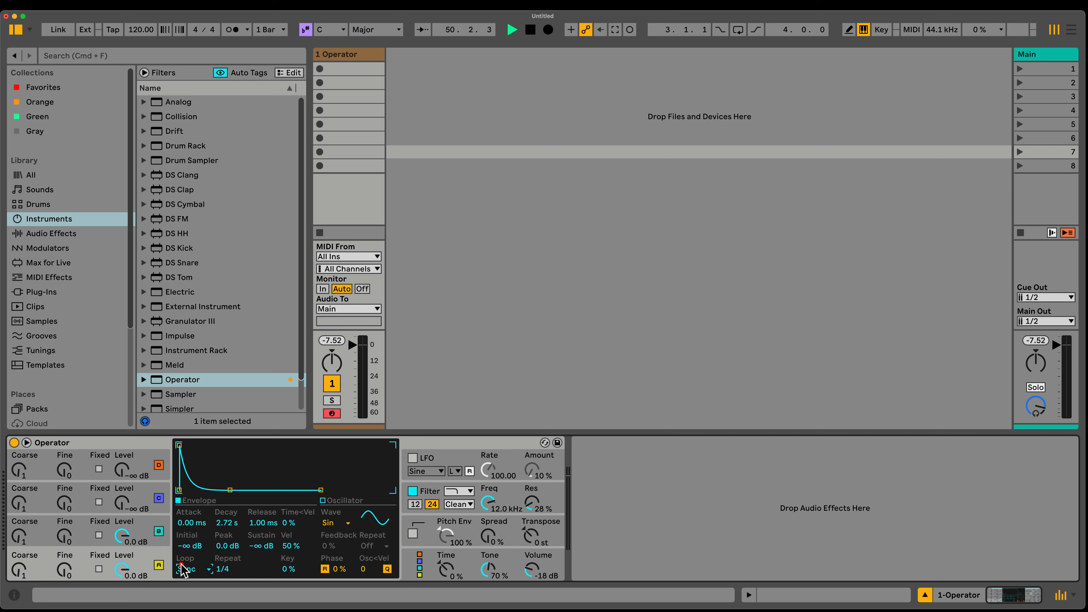
left_click(140, 532)
left_click(190, 569)
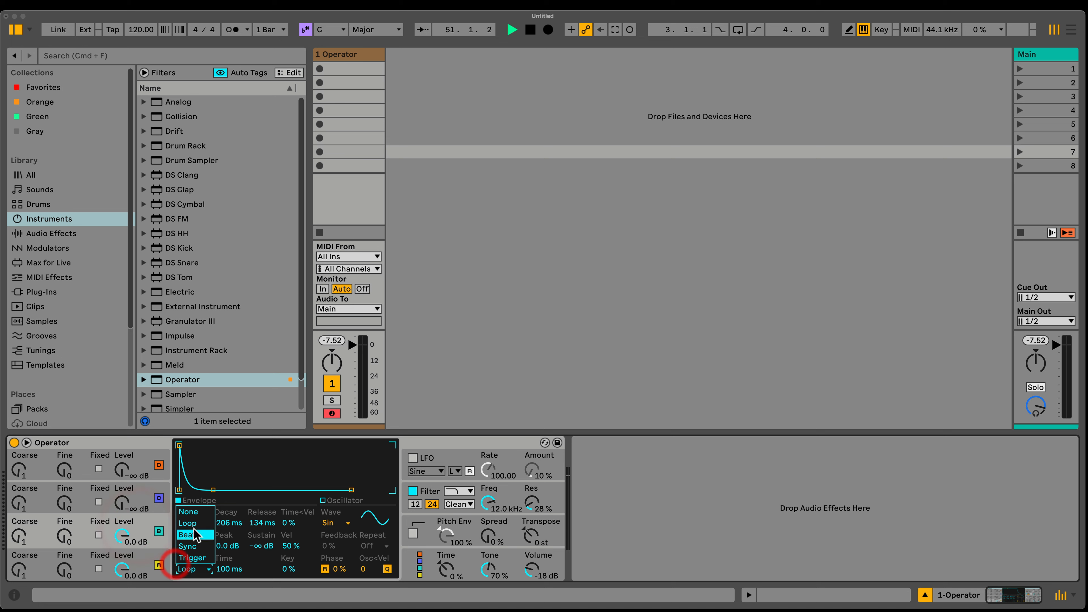
left_click(196, 546)
left_click_drag(227, 569, 227, 558)
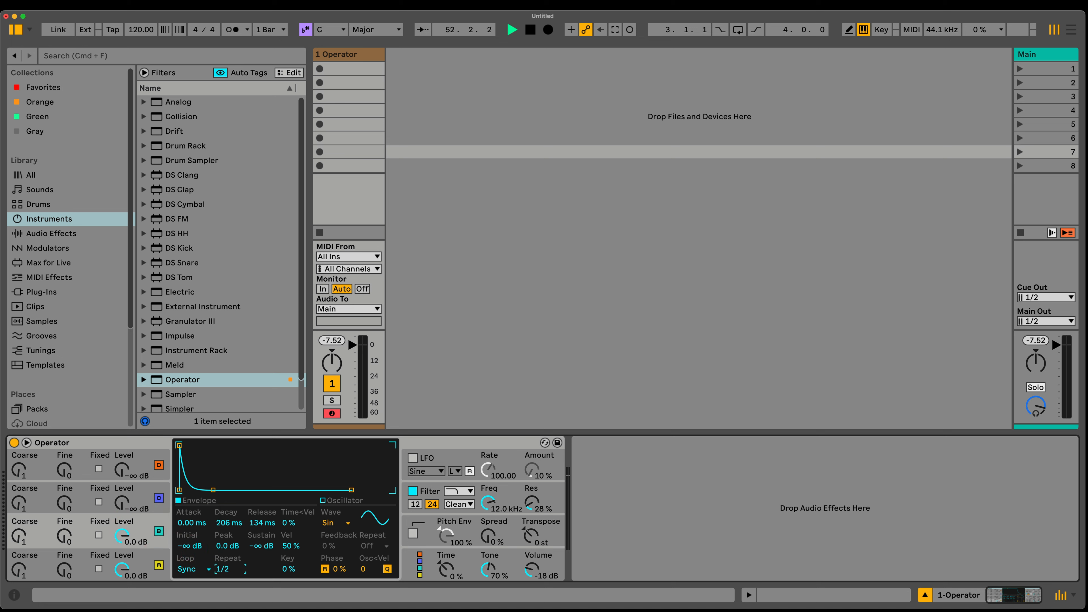
Set the envelope loop mode to Loop for oscillator A and for oscillator B.
left_click(143, 557)
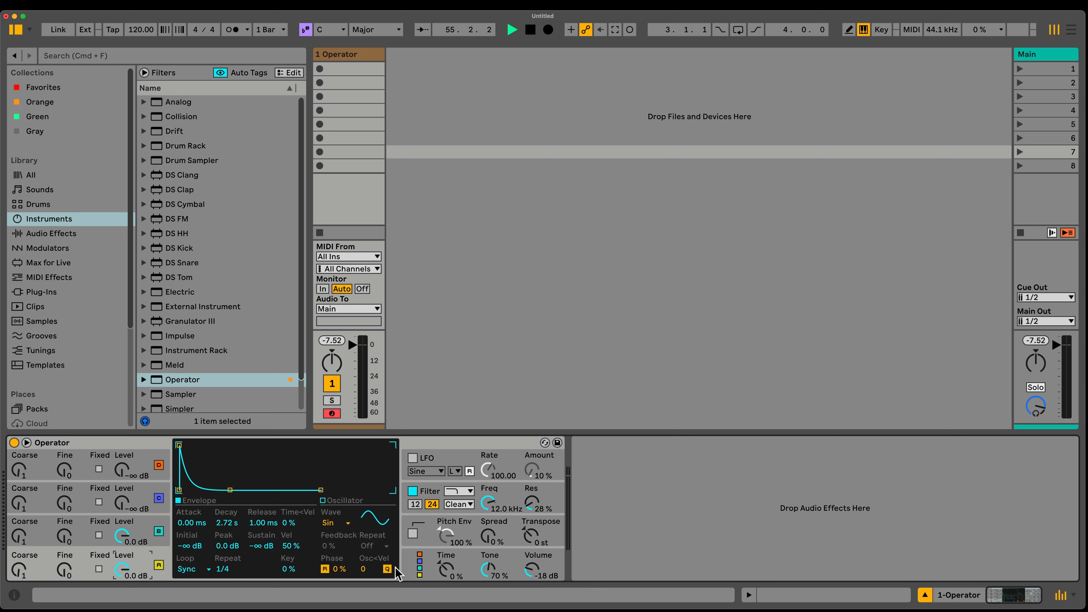
left_click(188, 568)
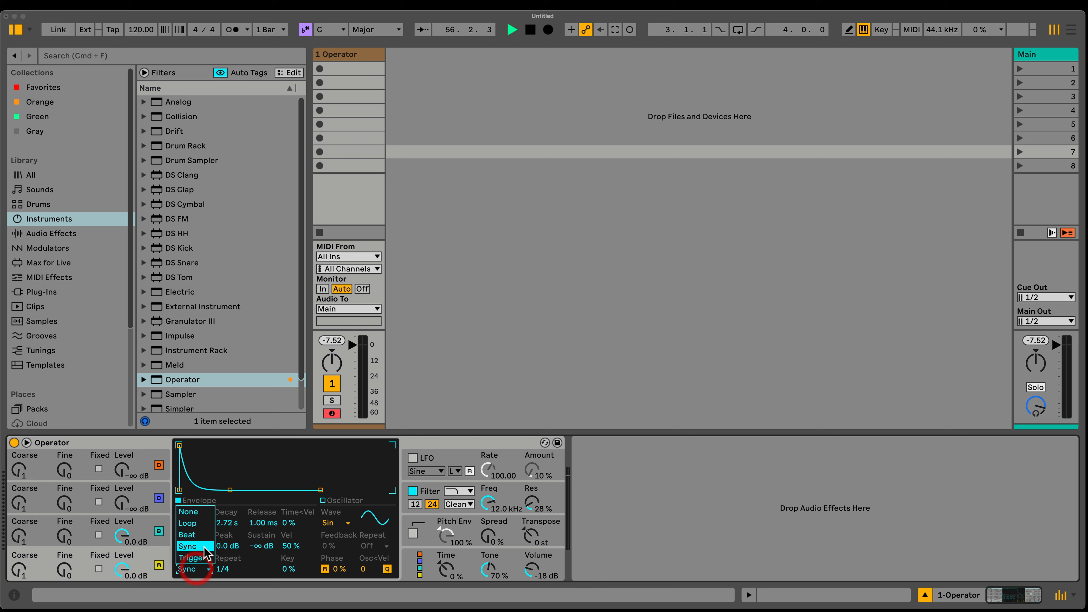
left_click(191, 527)
left_click(142, 538)
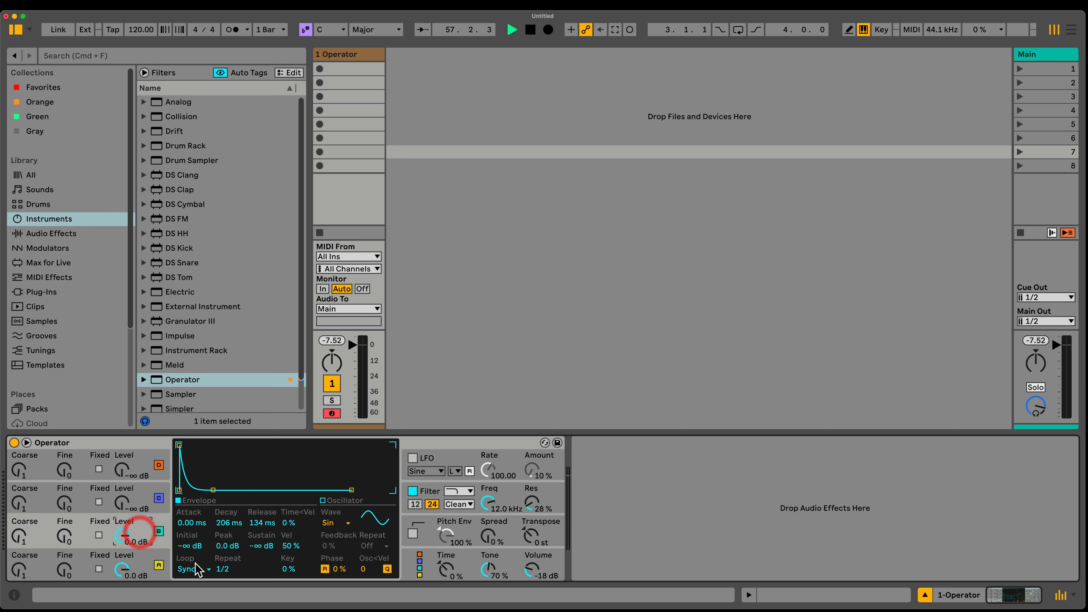
left_click(187, 570)
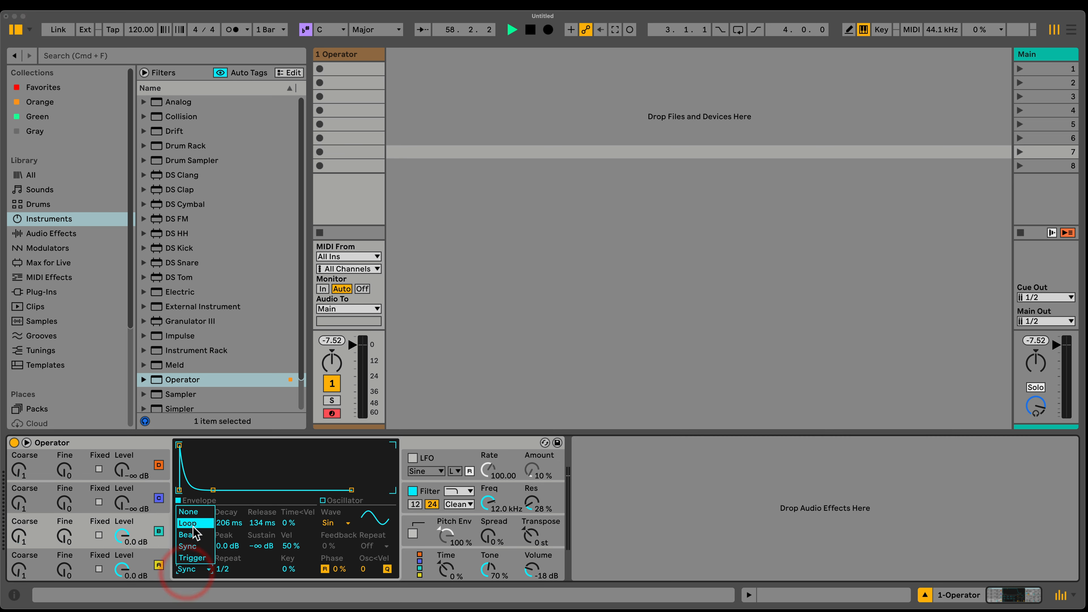
left_click(191, 526)
Set the envelope decay to 15.7 ms for oscillator B and to 1.37 s for oscillator A.
left_click_drag(226, 525, 226, 553)
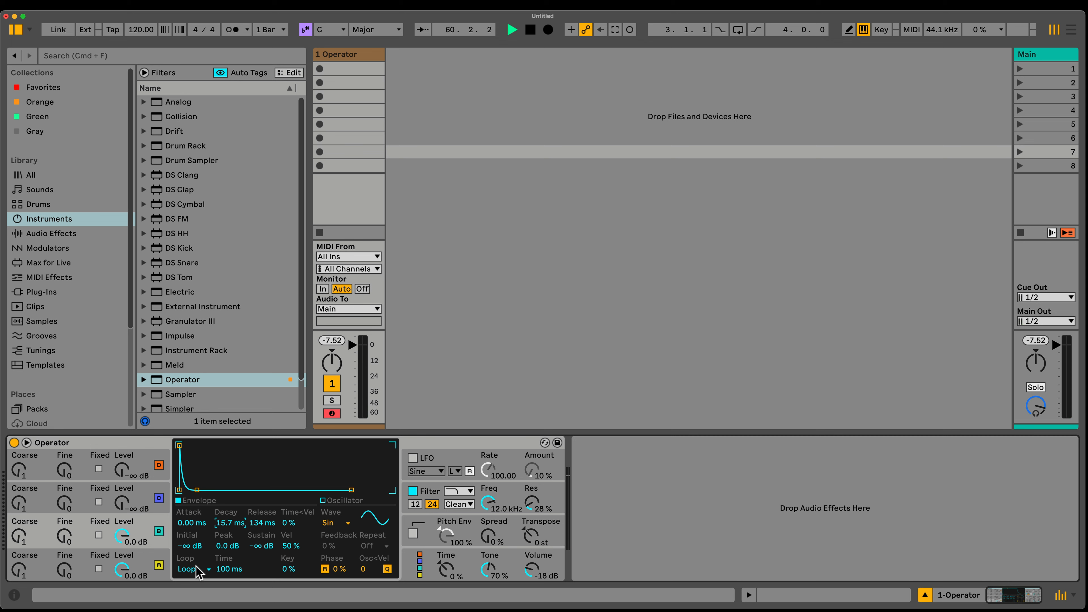
left_click(147, 558)
left_click(223, 569)
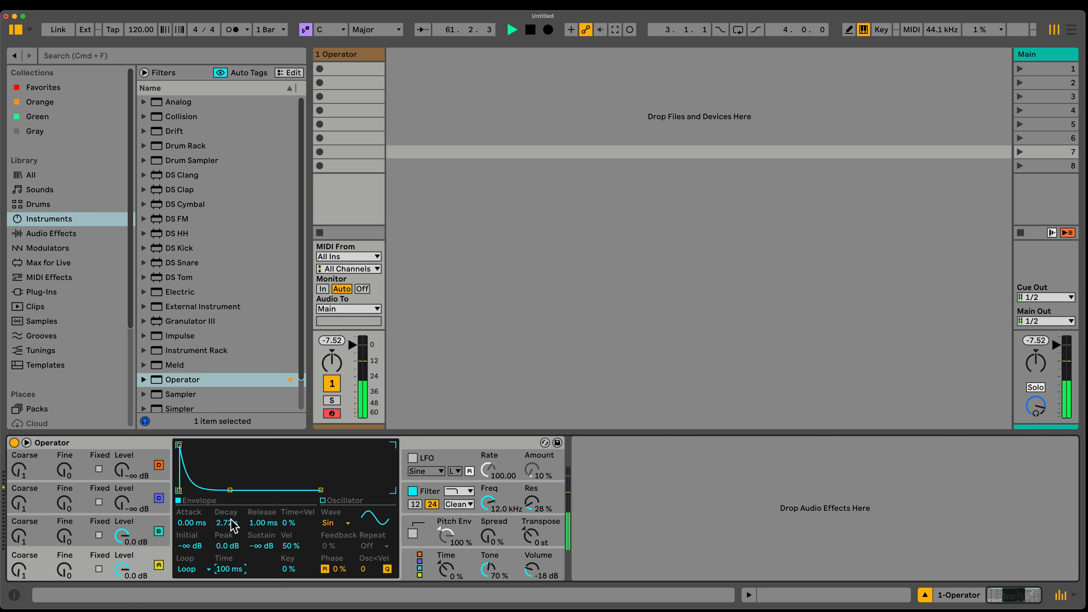
mouse_move(232, 525)
left_mouse_down()
mouse_move(233, 549)
mouse_move(229, 508)
left_mouse_up()
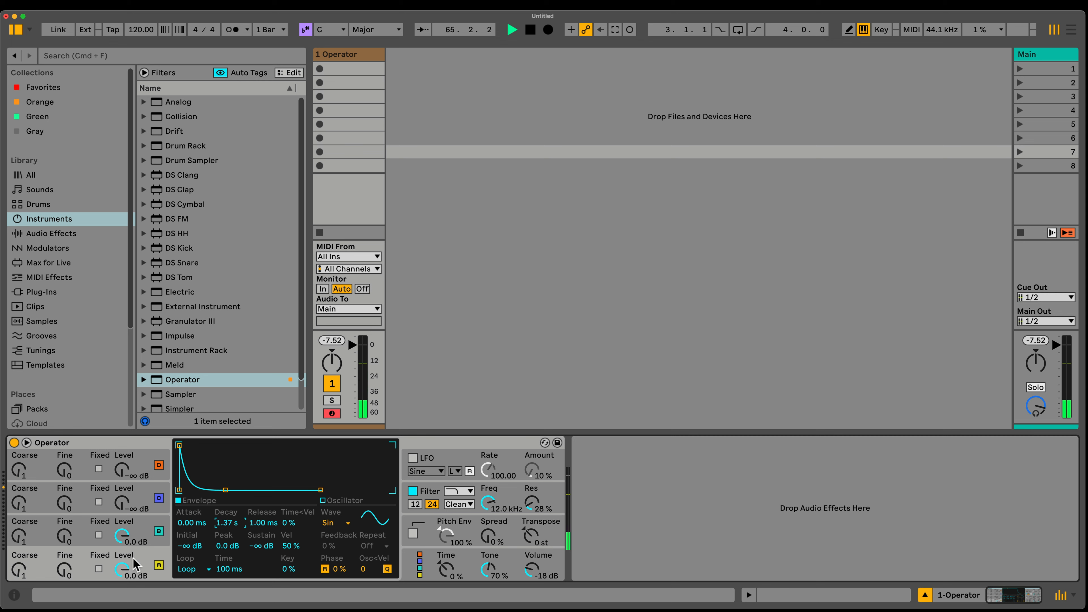
Choose the algorithm that runs all four oscillators in parallel, and display oscillator B's envelope.
left_click(418, 573)
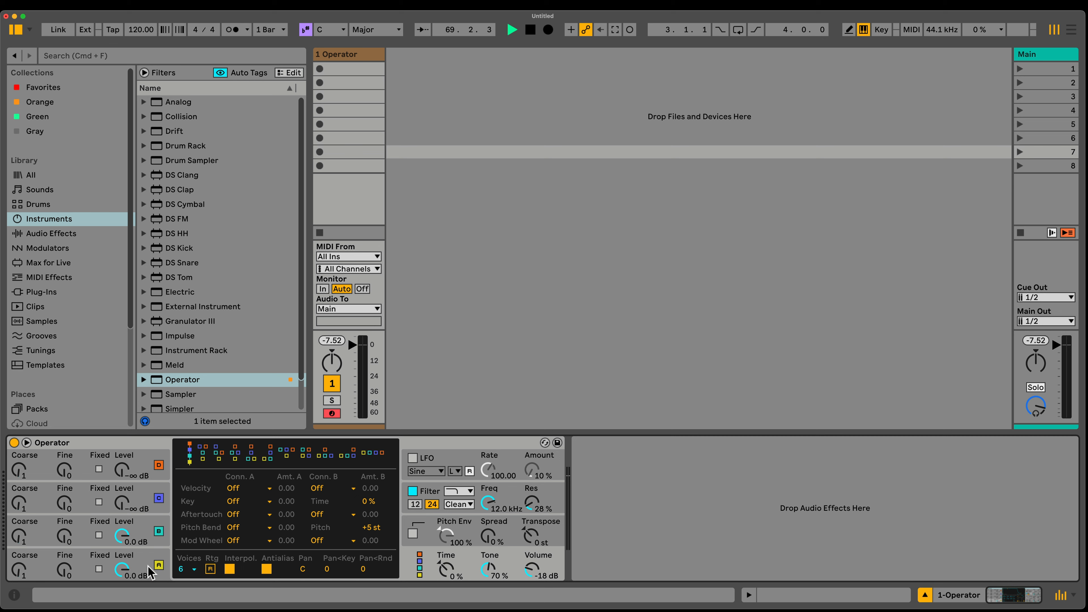
left_click(368, 453)
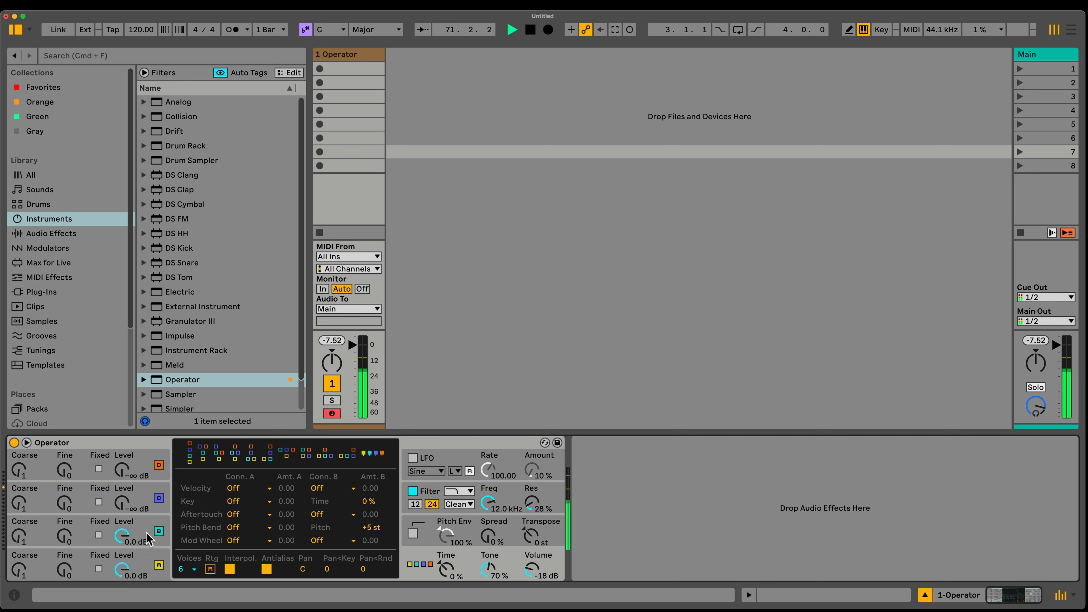
left_click(136, 541)
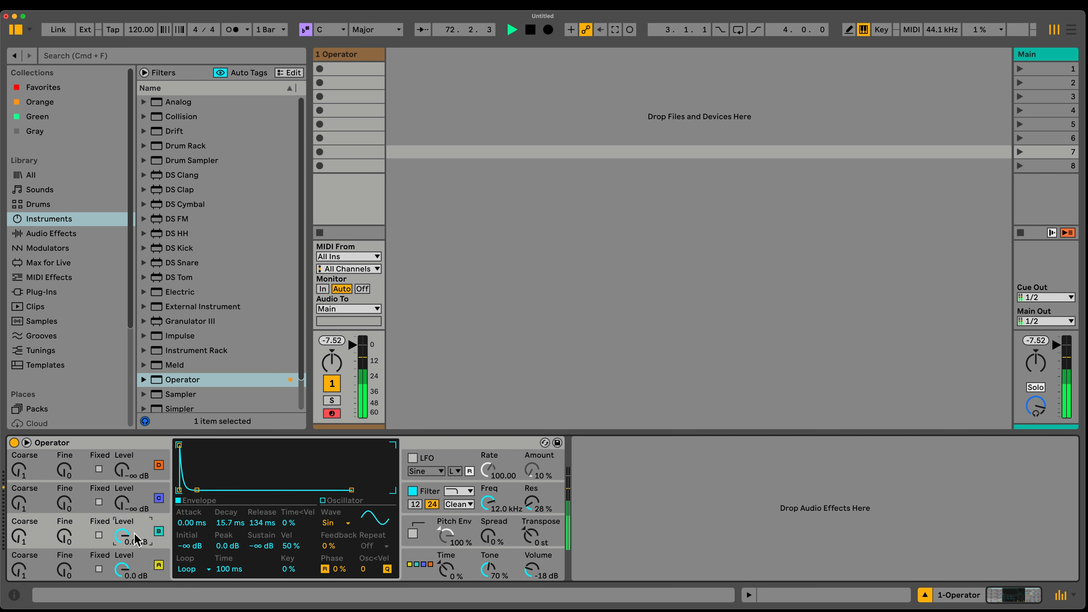
Switch the envelope loop mode of oscillators A and B to Sync within the parallel algorithm.
left_click(135, 557)
left_click(188, 568)
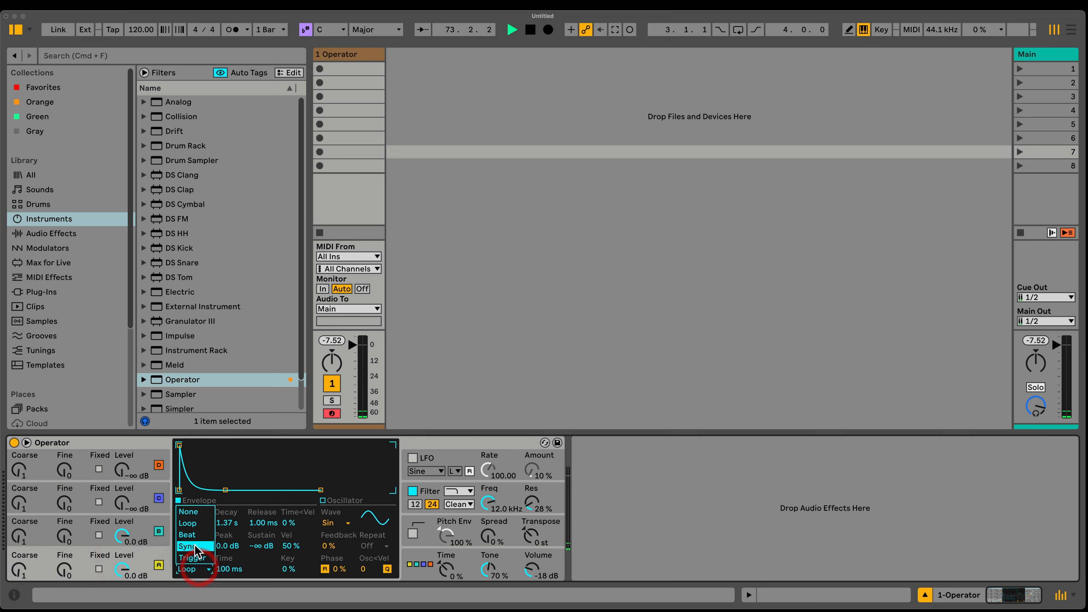
left_click(195, 547)
left_click(121, 547)
left_click(193, 568)
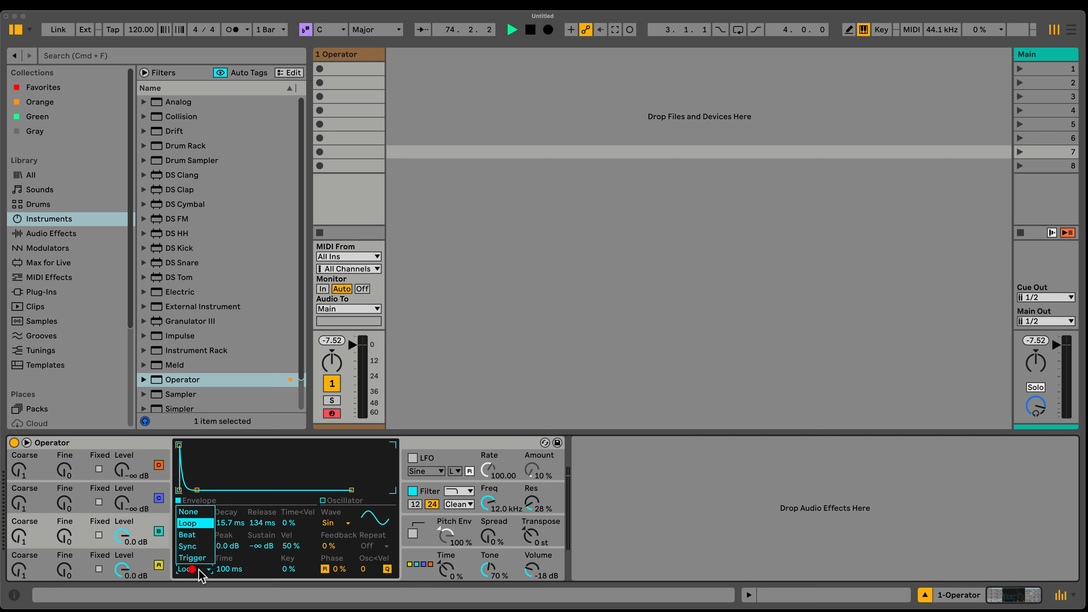
left_click(193, 545)
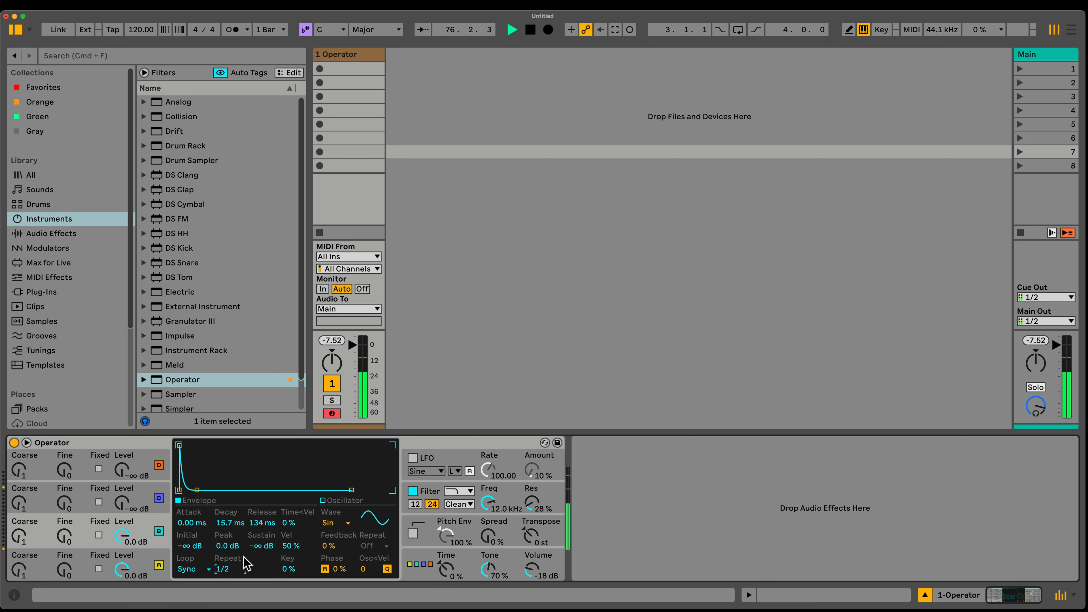
left_click(143, 555)
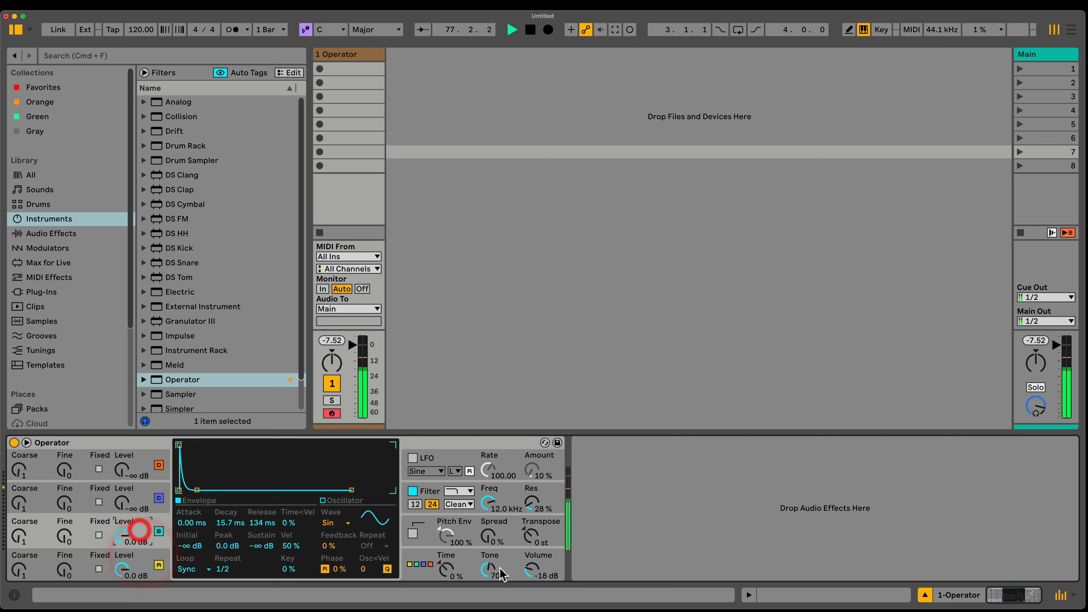
Enable the pitch envelope and set its loop mode to Sync with a 1/4 repeat.
left_click(445, 525)
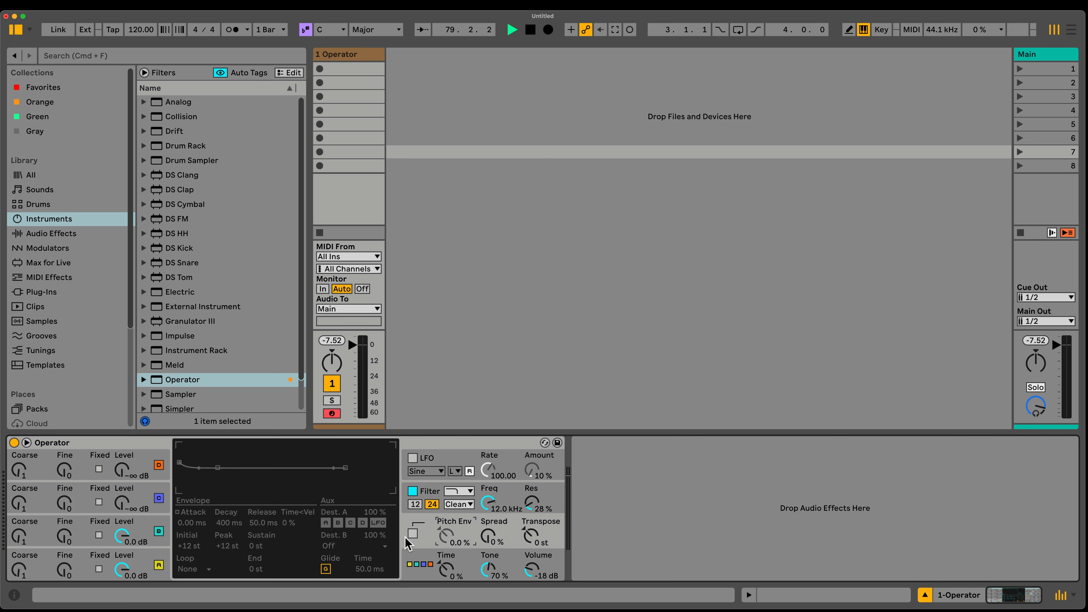
left_click(413, 534)
left_click(205, 569)
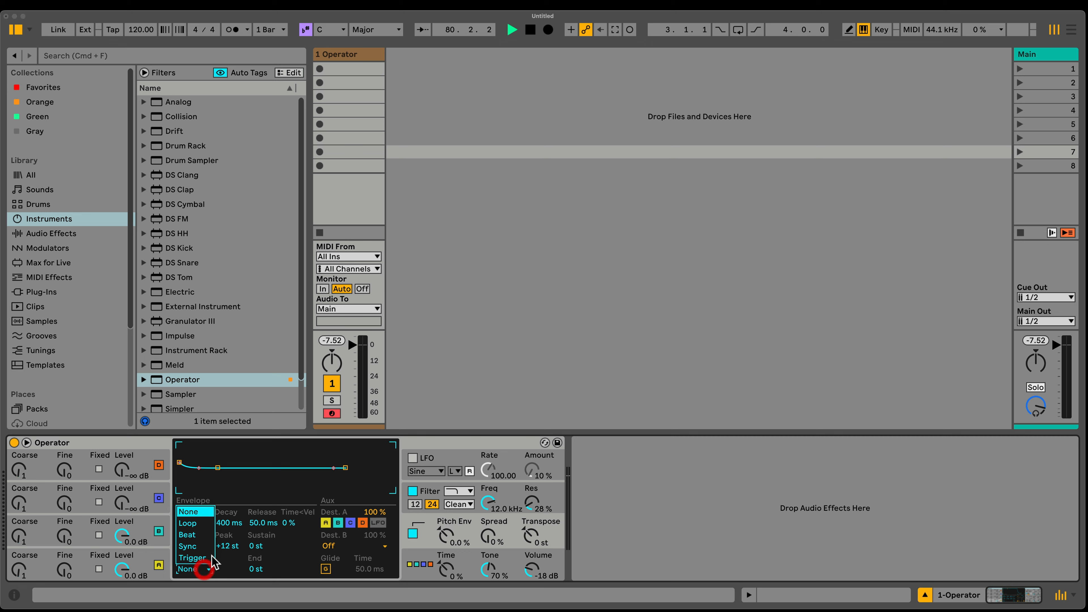
left_click(190, 546)
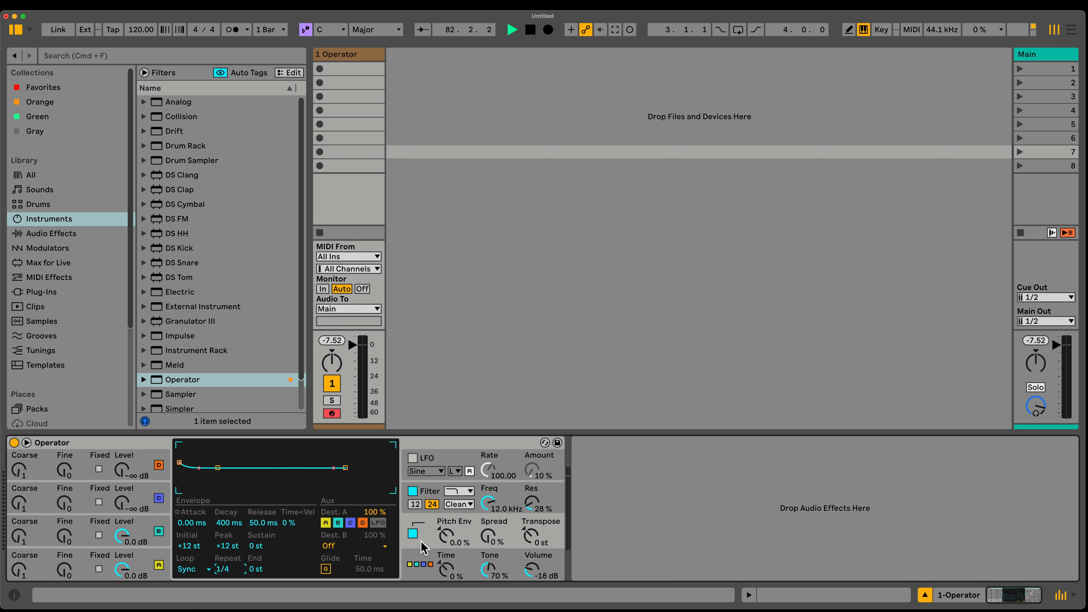
Raise the pitch envelope amount to 100 % and shorten the pitch envelope's decay.
left_click_drag(445, 536, 445, 493)
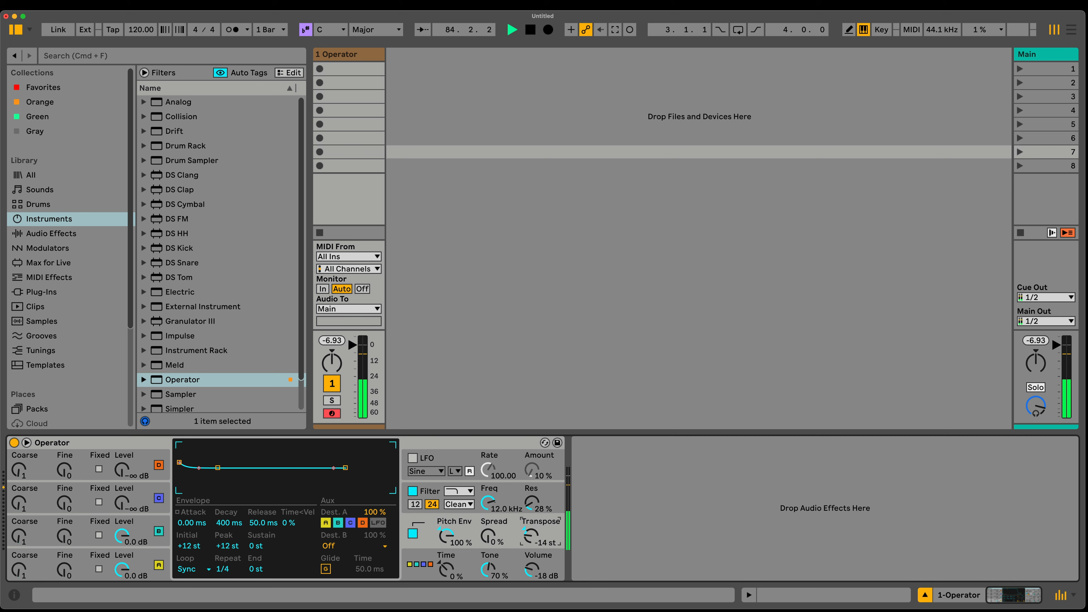
left_click(223, 545)
left_click_drag(230, 523, 230, 540)
Change oscillator B's wave to Noise Looped and lengthen its envelope decay.
left_click(157, 526)
left_click(346, 523)
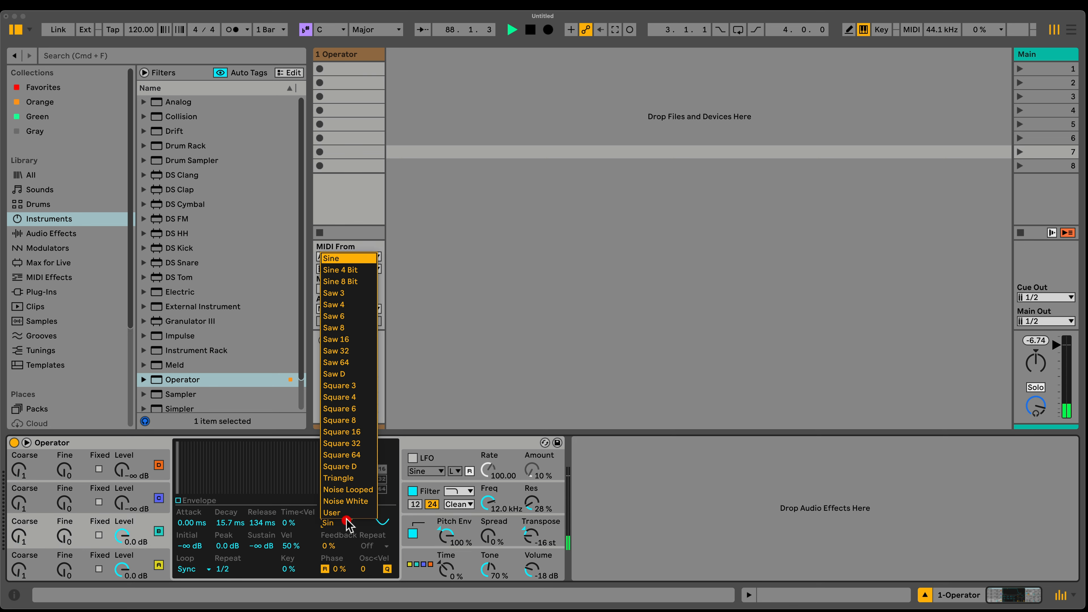
left_click(355, 492)
left_click(262, 545)
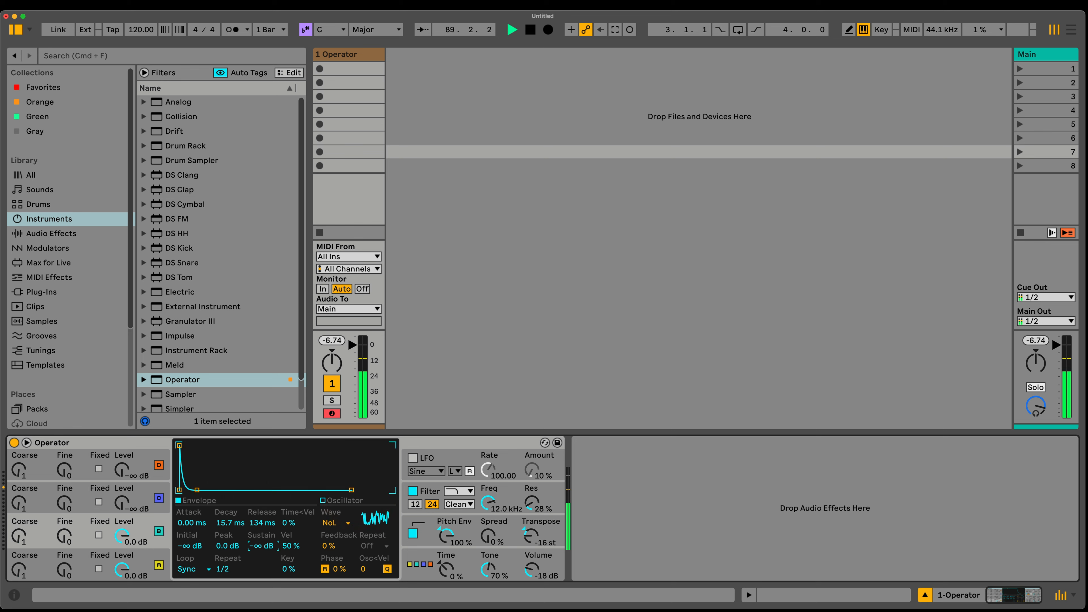
left_click_drag(231, 524, 231, 506)
Raise oscillator C's level to 0.0 dB and set its wave to Noise White.
left_click_drag(148, 510, 147, 493)
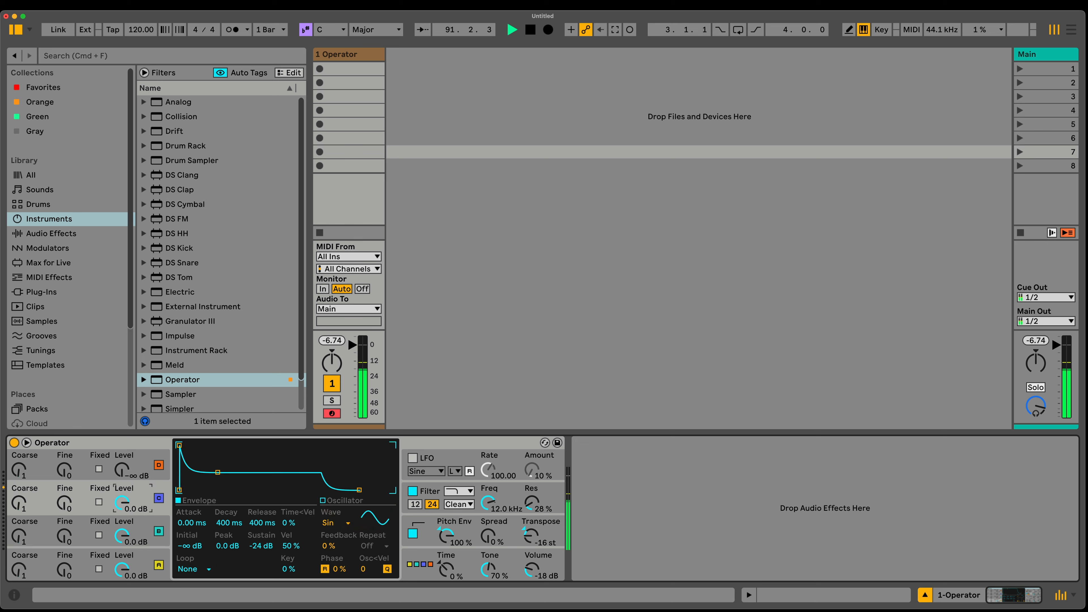
left_click(330, 524)
left_click(345, 501)
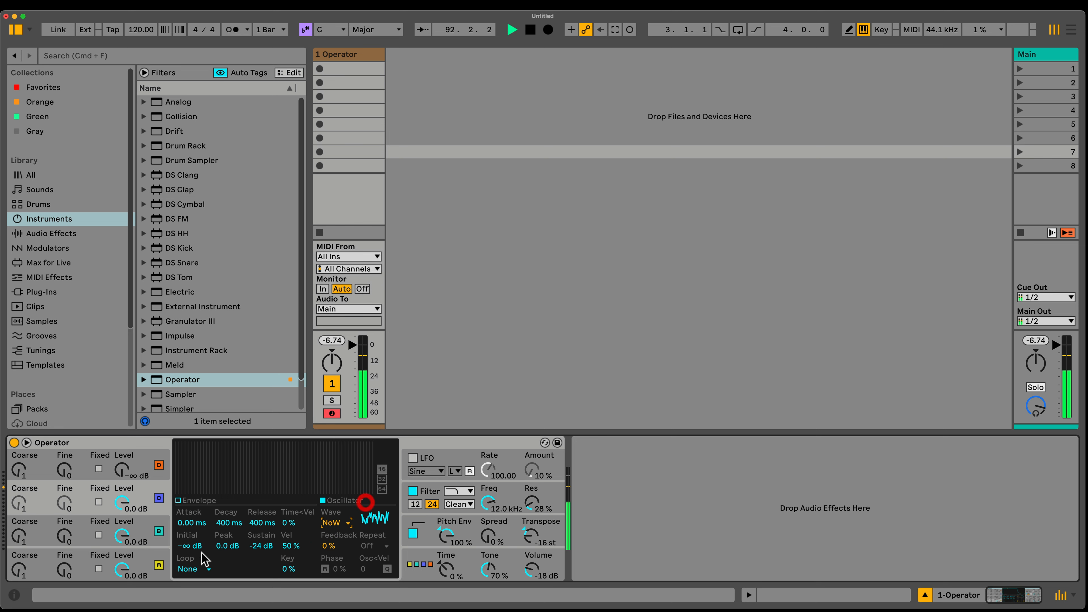
Set oscillator C's envelope loop mode to Sync and its decay to 134 ms.
left_click(190, 570)
left_click(188, 546)
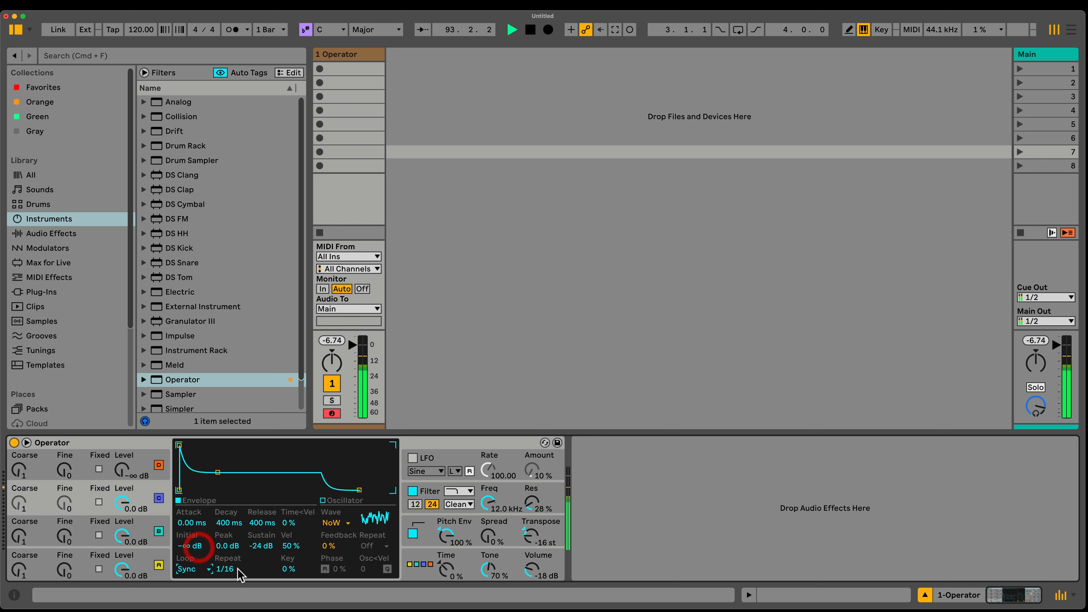
left_click_drag(231, 523, 231, 529)
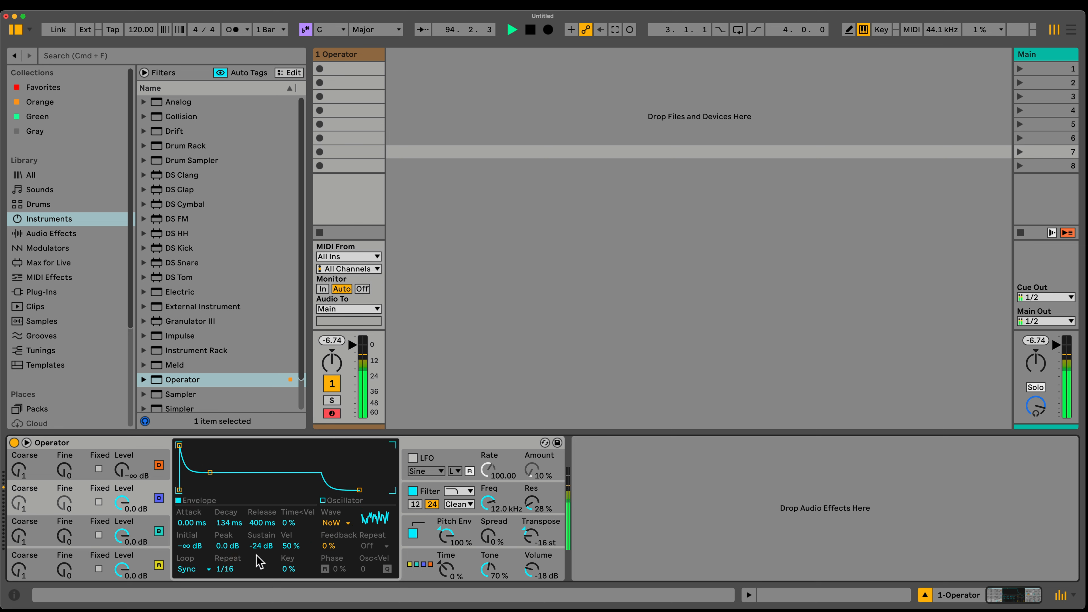
Set oscillator D's envelope loop mode to Sync and raise its level to 0.0 dB.
left_click(145, 455)
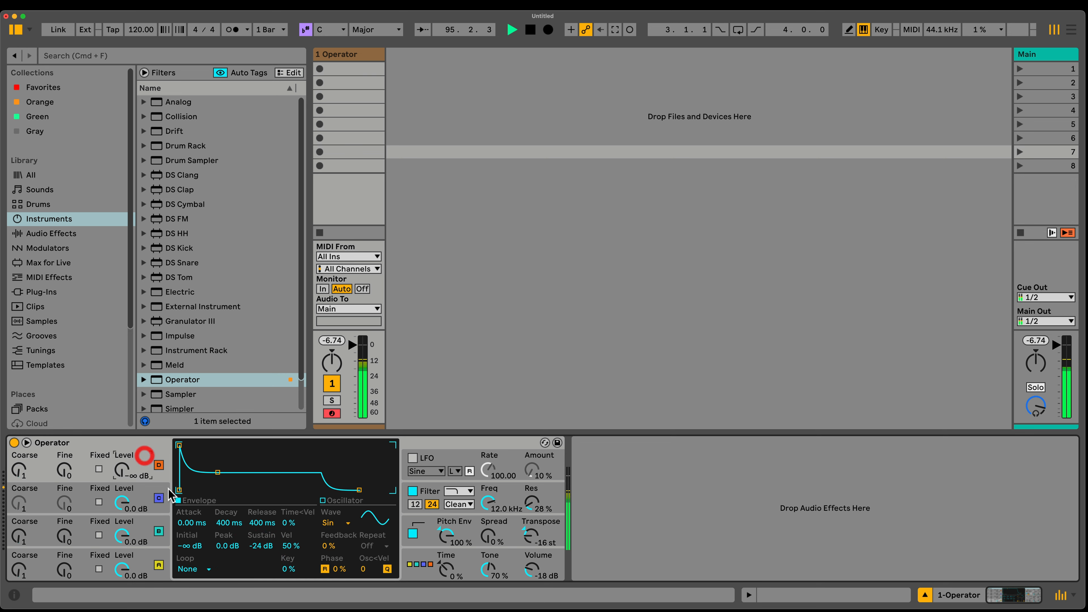
left_click(191, 569)
left_click(196, 548)
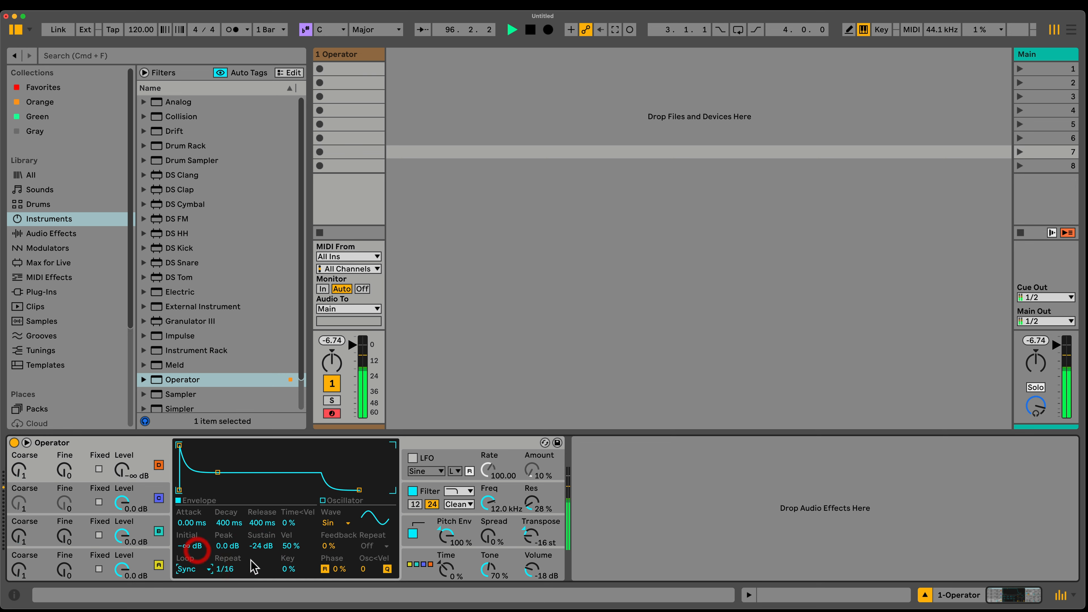
left_click_drag(122, 470, 123, 448)
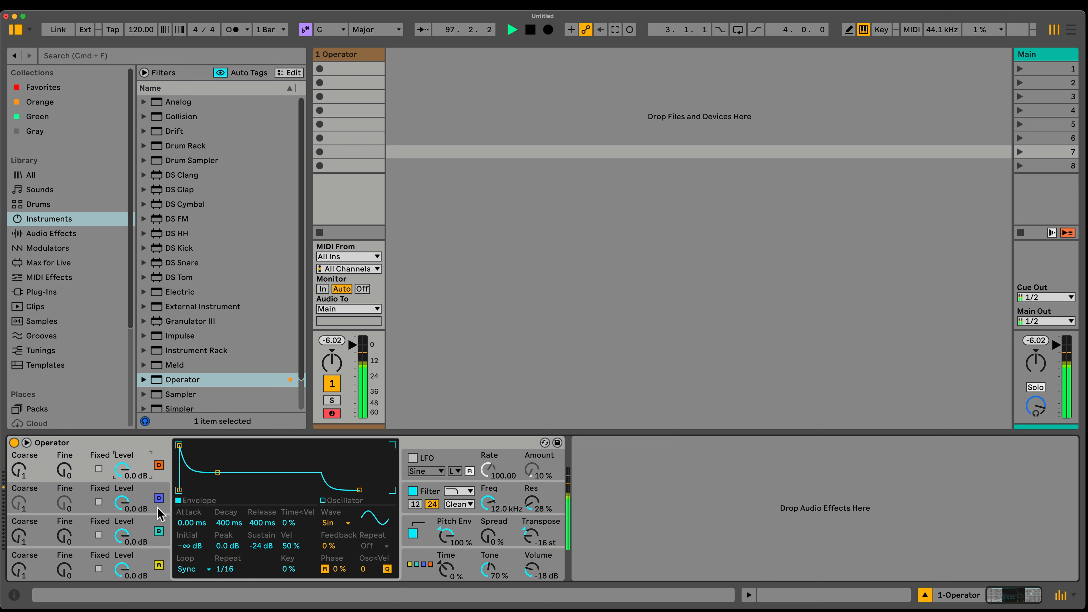
Give oscillator D the Square D wave, with envelope sustain at −∞ dB and decay at 267 ms.
left_click(348, 524)
left_click(358, 464)
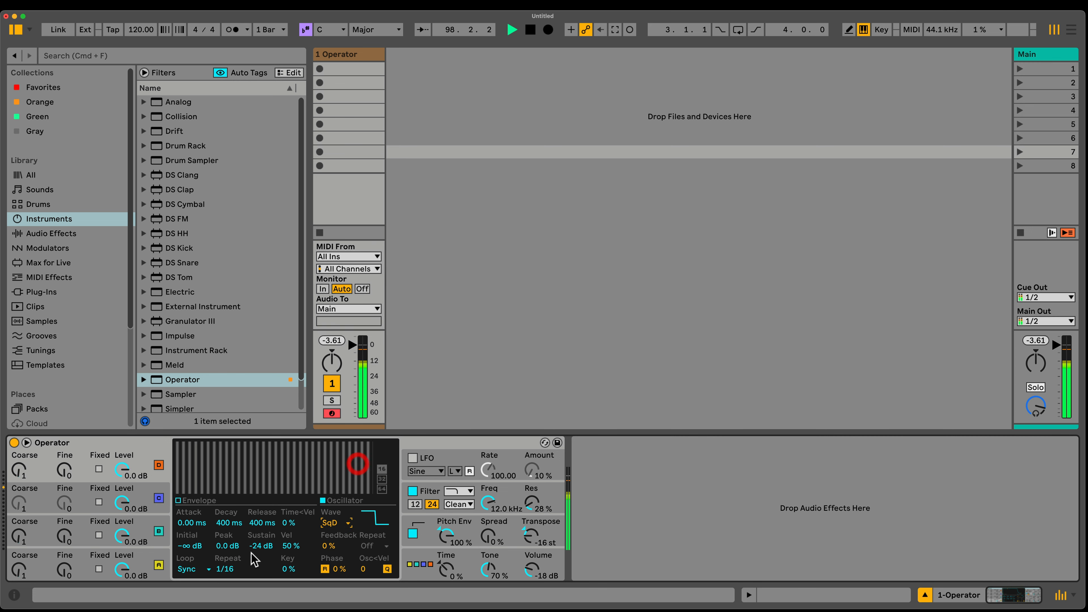
left_click_drag(260, 546, 261, 574)
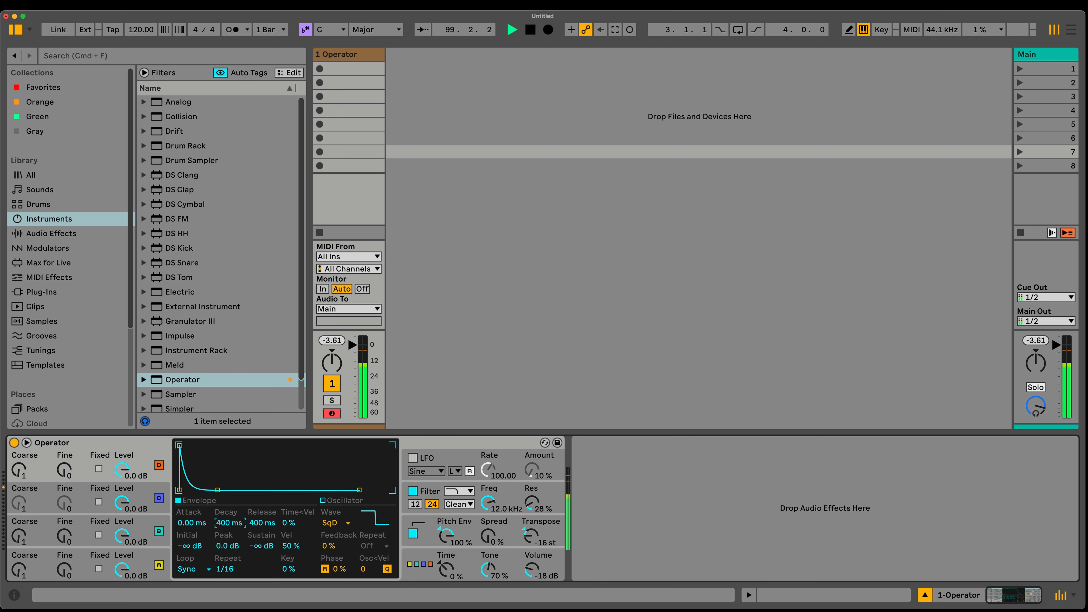
left_click_drag(231, 523, 230, 523)
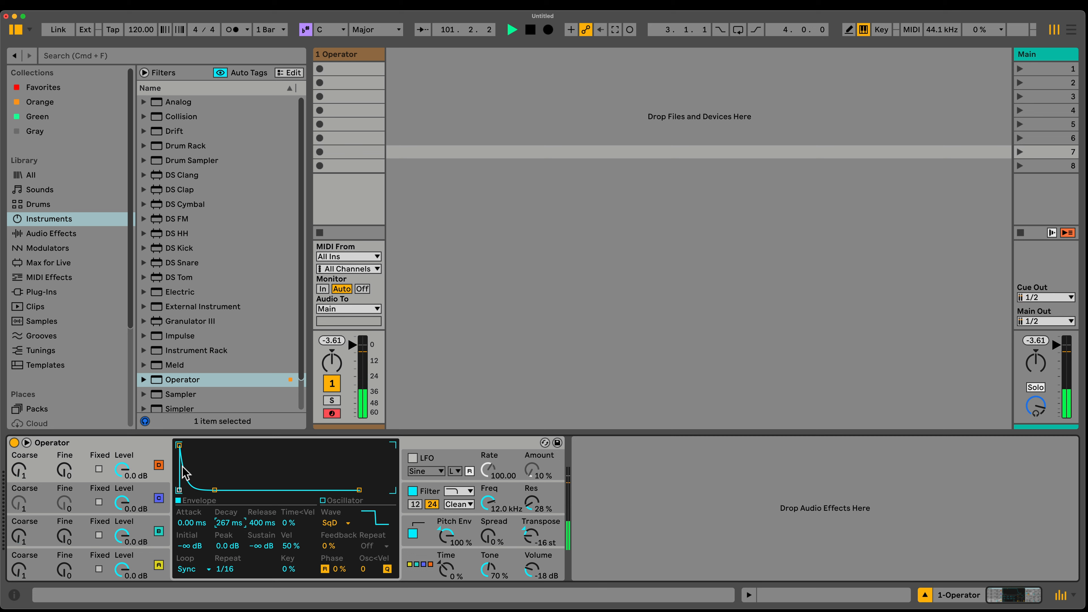
left_click(142, 444)
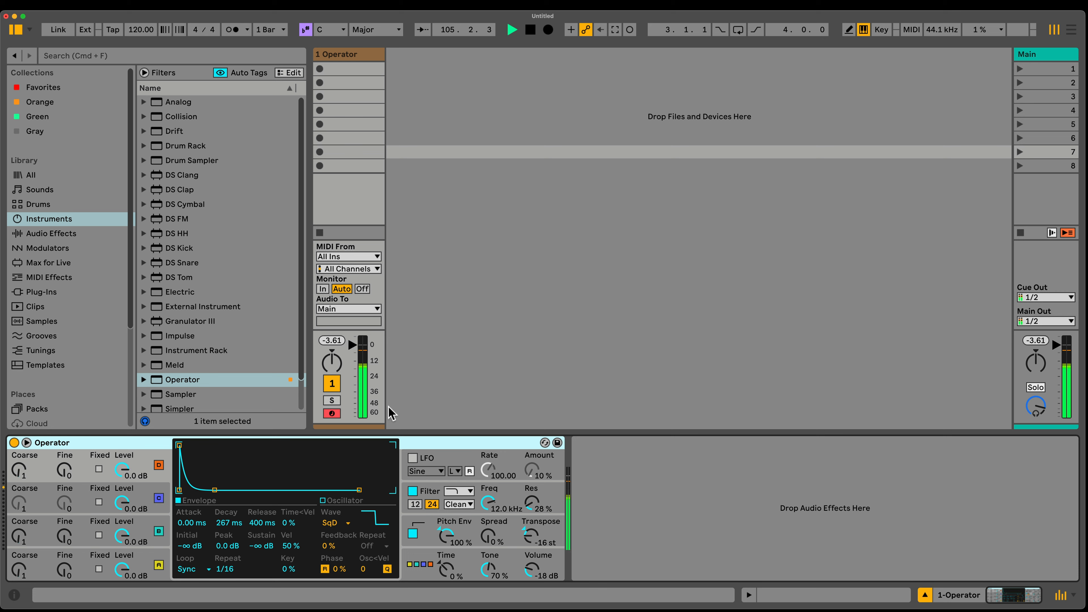
Lower Operator's transpose to −28 st.
left_click(483, 448)
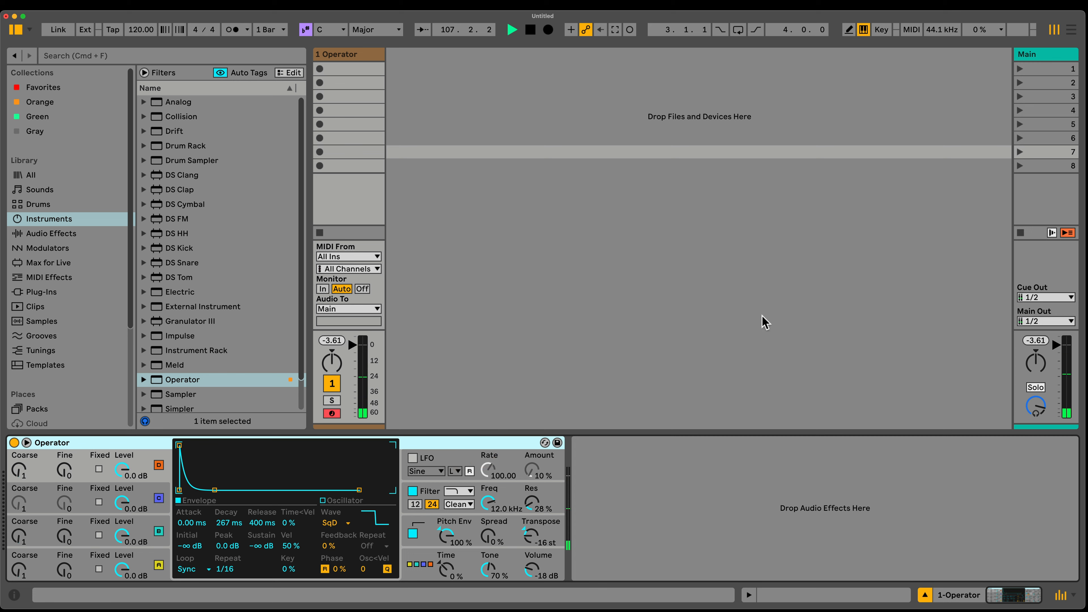
left_click_drag(535, 534, 535, 545)
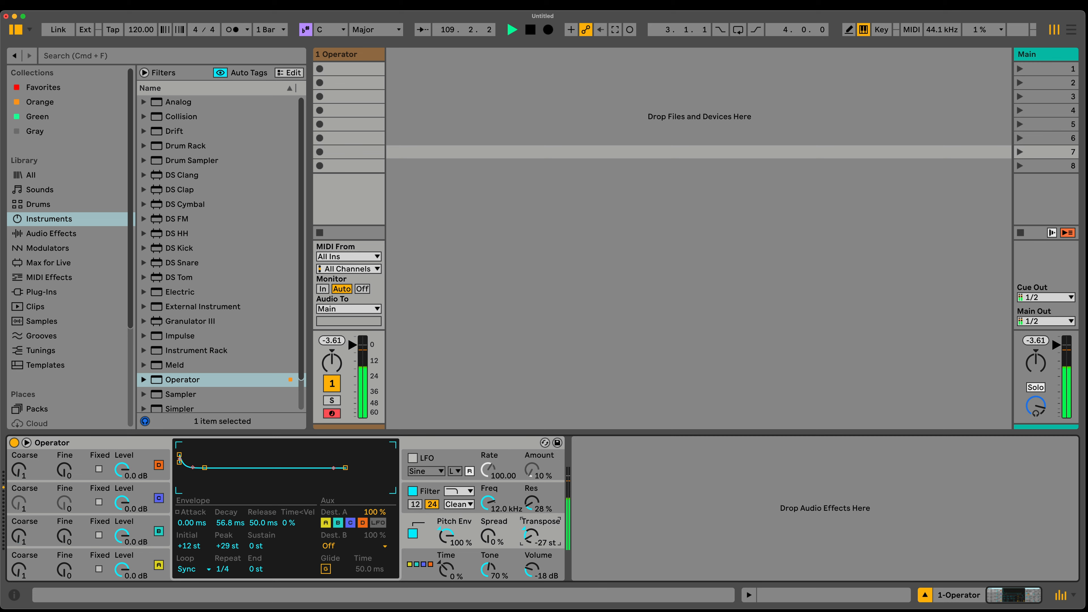
left_click_drag(531, 536, 532, 530)
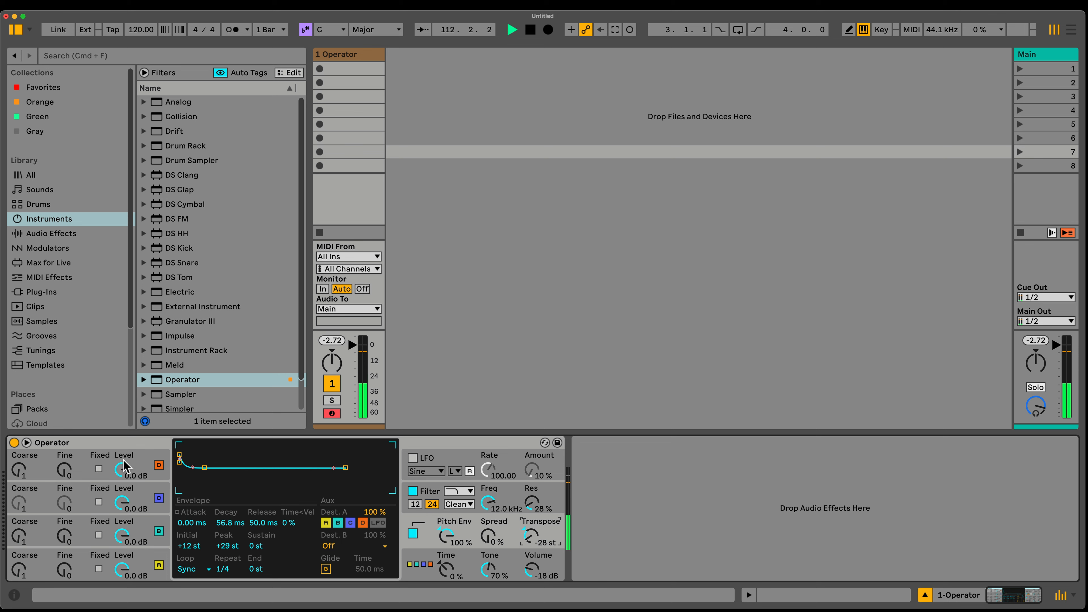
Delete the current Operator device and load a fresh default Operator on the track.
left_click(139, 464)
left_click(133, 441)
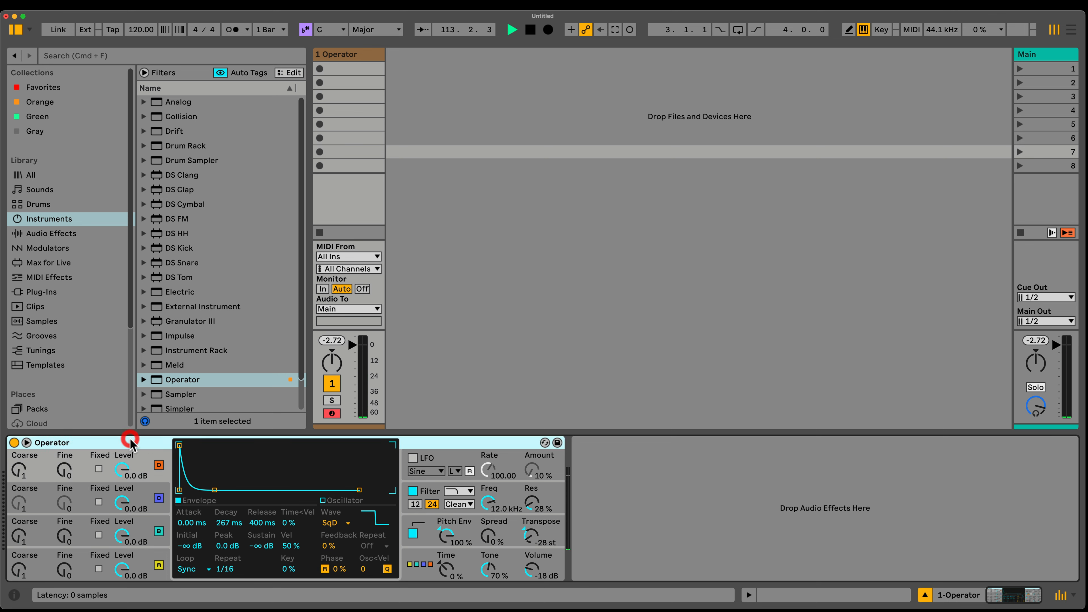
key("Delete")
double_click(177, 379)
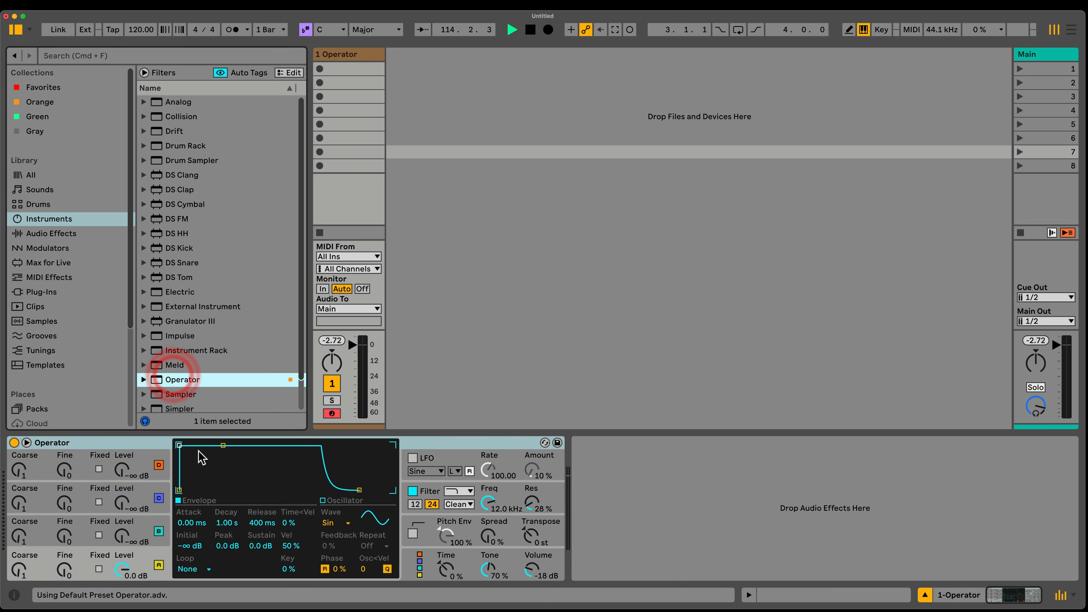
Set oscillator A's envelope to Loop mode with 0.20 ms loop time, −∞ dB sustain and 104 ms decay.
left_click(190, 569)
left_click(195, 526)
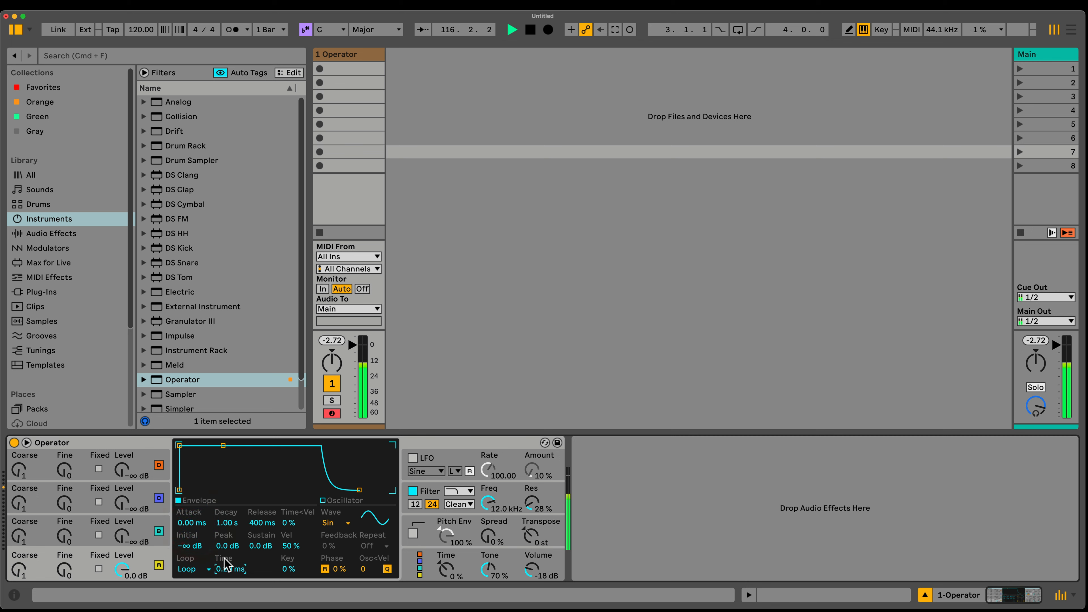
left_click_drag(226, 522, 255, 568)
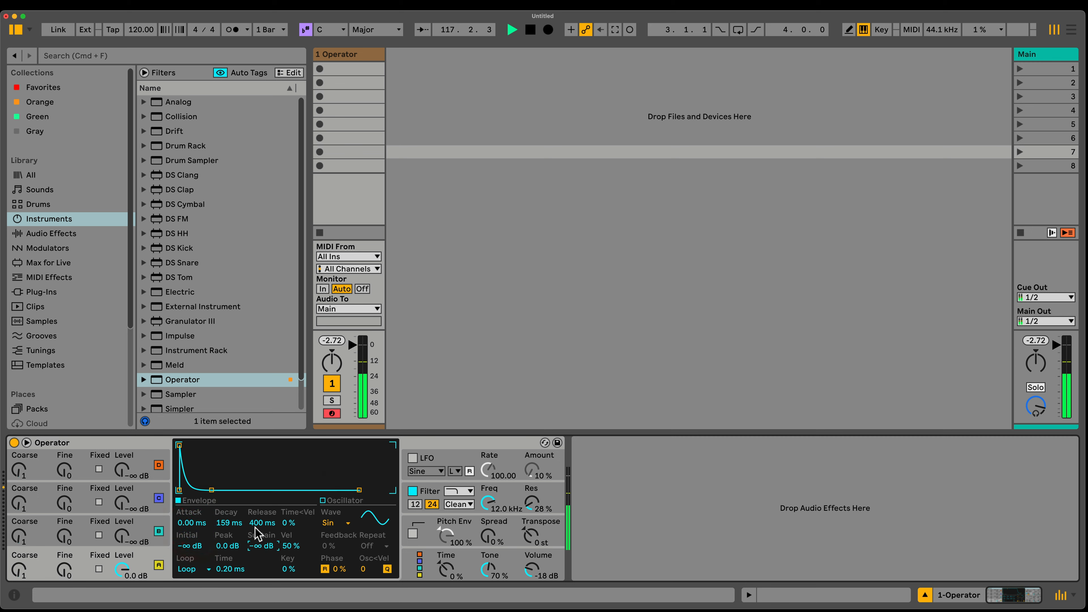
left_click_drag(234, 522, 234, 536)
Return to oscillator A's settings after checking the global ones, and set its wave to Square D.
left_click(424, 559)
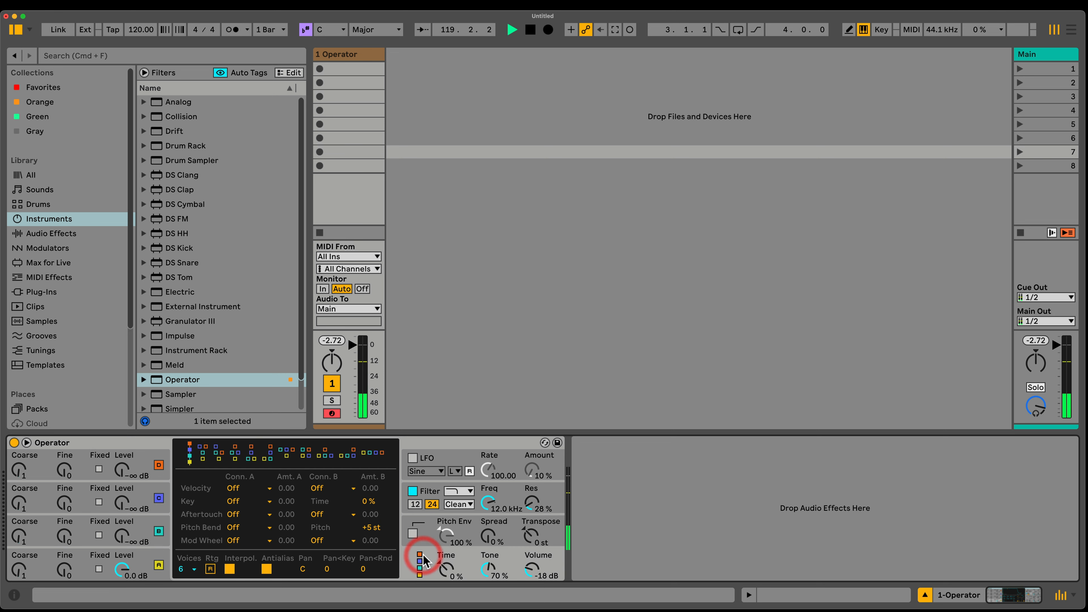
left_click(130, 526)
left_click(154, 562)
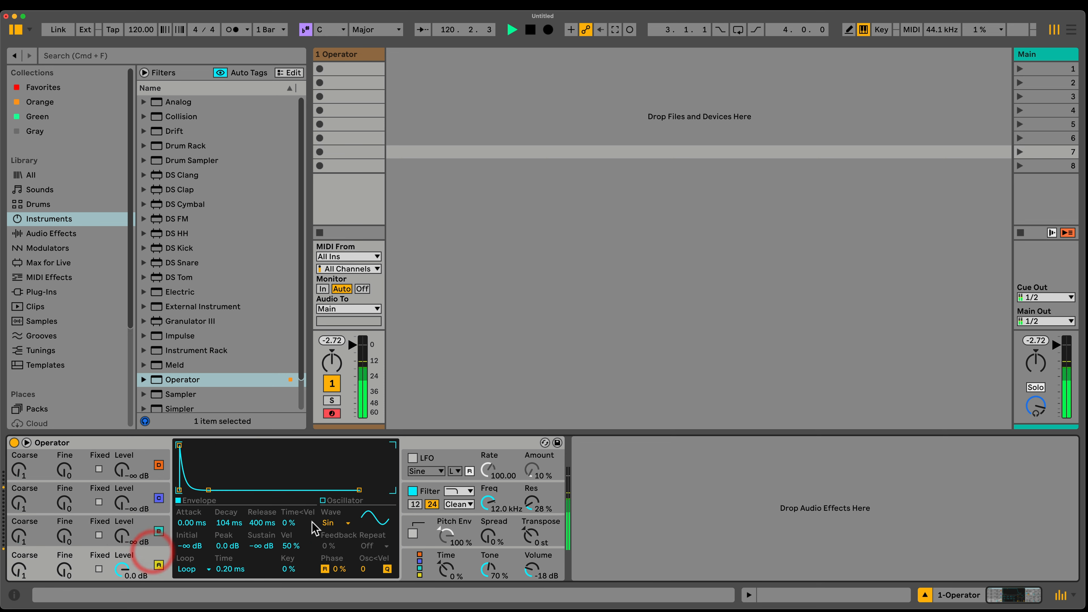
left_click(329, 522)
left_click(356, 469)
Raise the filter frequency to 18.5 kHz and lower the transpose to −28 st.
left_click_drag(488, 500, 488, 492)
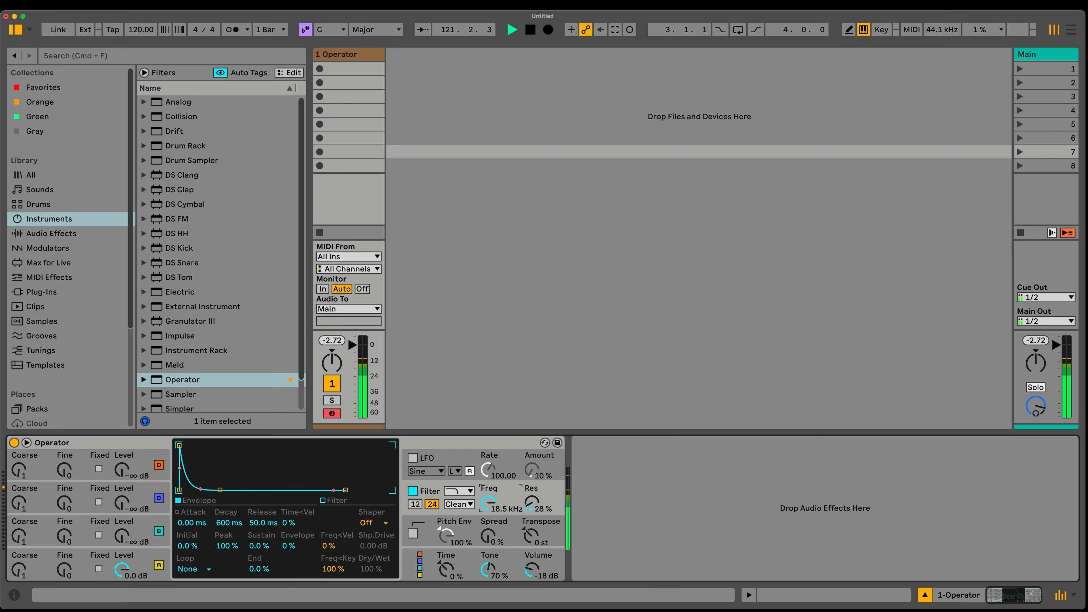
left_click_drag(527, 534, 527, 551)
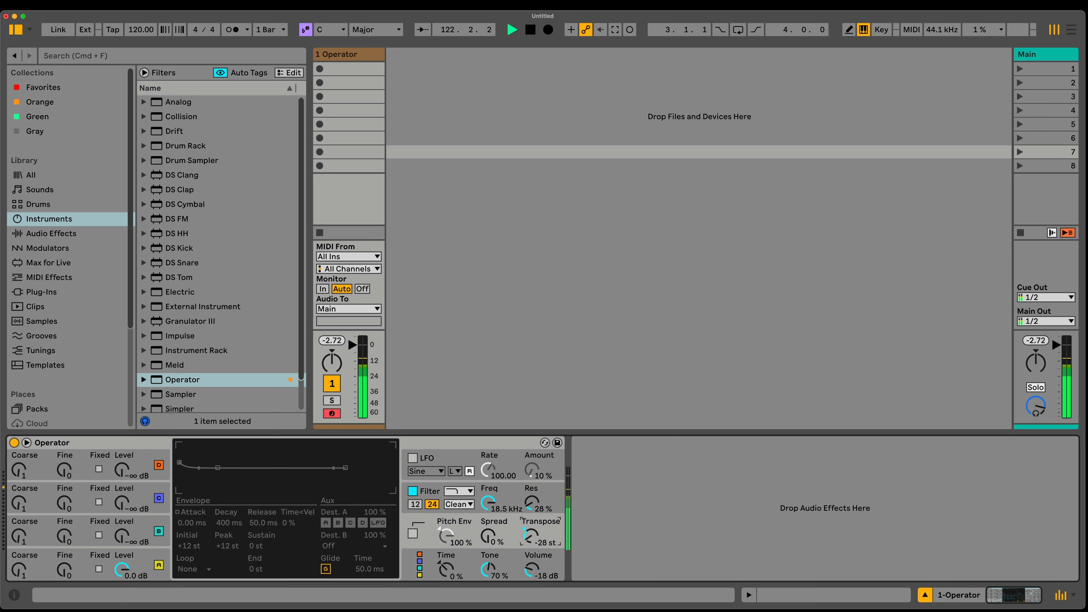
Set oscillator A's envelope loop mode to None and adjust its sustain level.
left_click(136, 569)
left_click(192, 569)
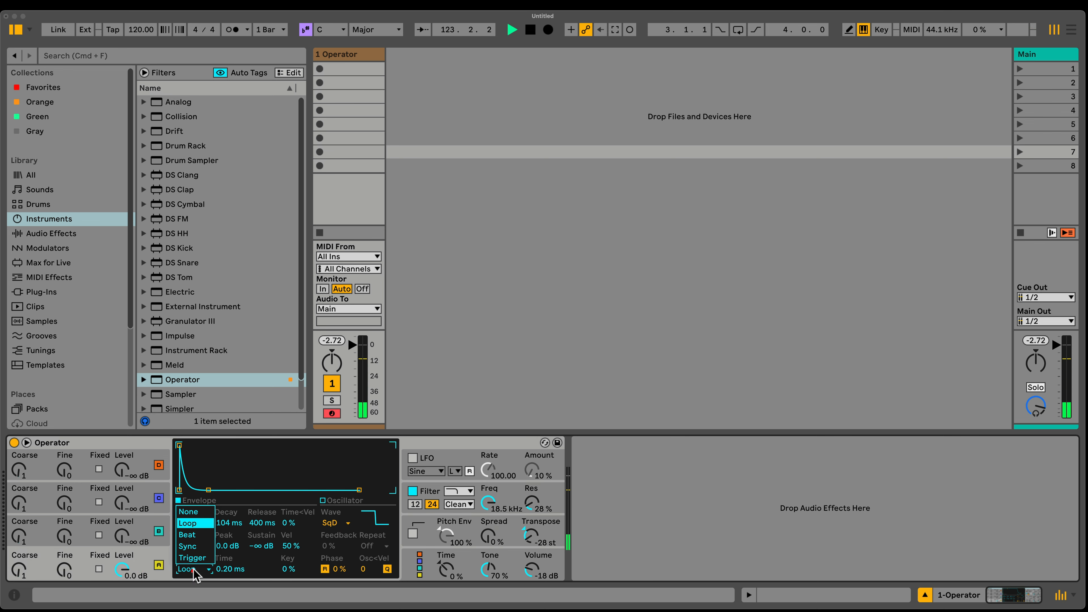
left_click(189, 511)
left_click_drag(260, 546, 229, 527)
Raise oscillator B's level to 0.0 dB and set its envelope loop mode to Loop.
left_click(132, 526)
left_click_drag(124, 541, 124, 514)
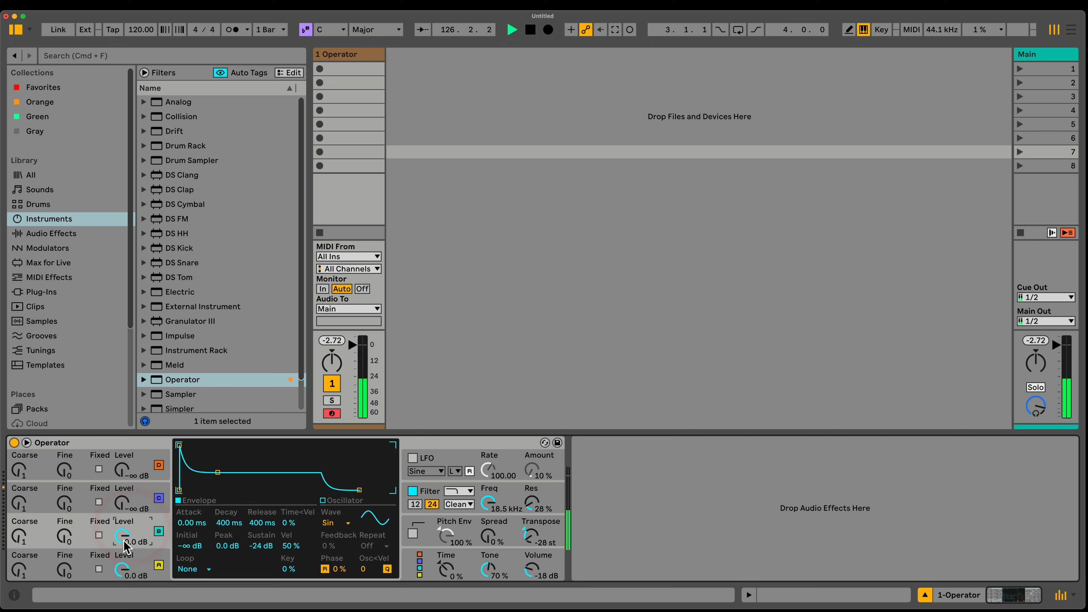
left_click(186, 565)
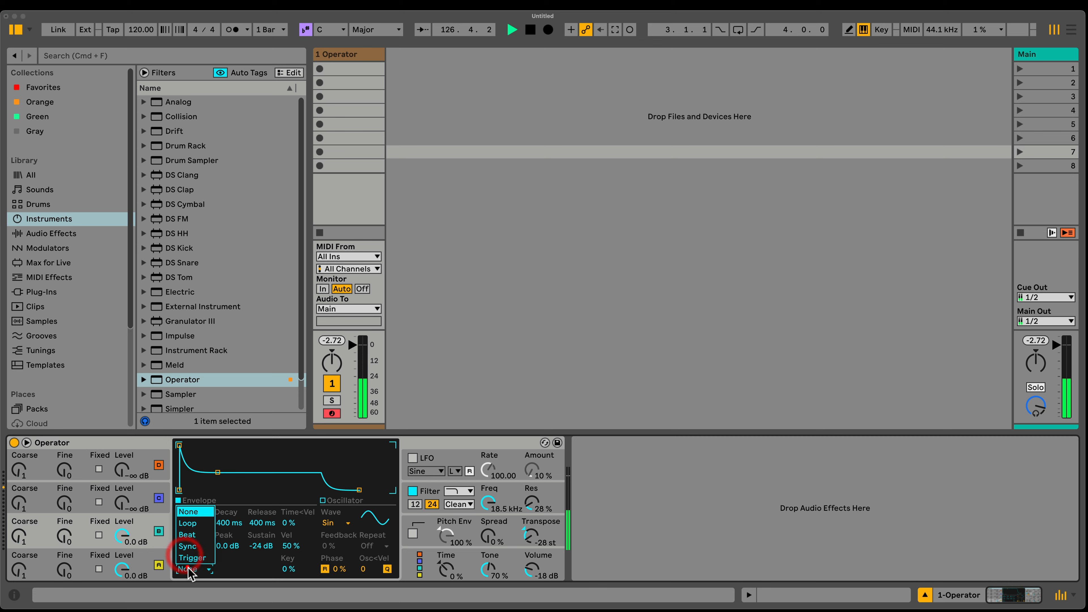
left_click(197, 520)
Shape oscillator B's envelope with −11 dB peak, −13 dB sustain and a very short decay, and raise the overall volume to −16 dB.
left_click_drag(233, 523, 261, 558)
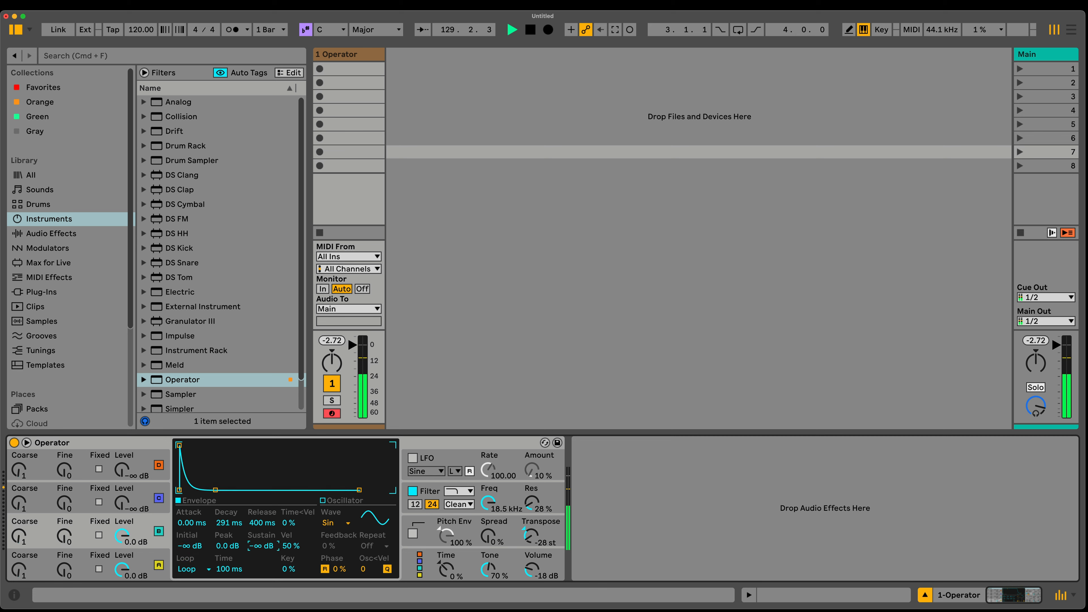
left_click_drag(220, 524, 258, 547)
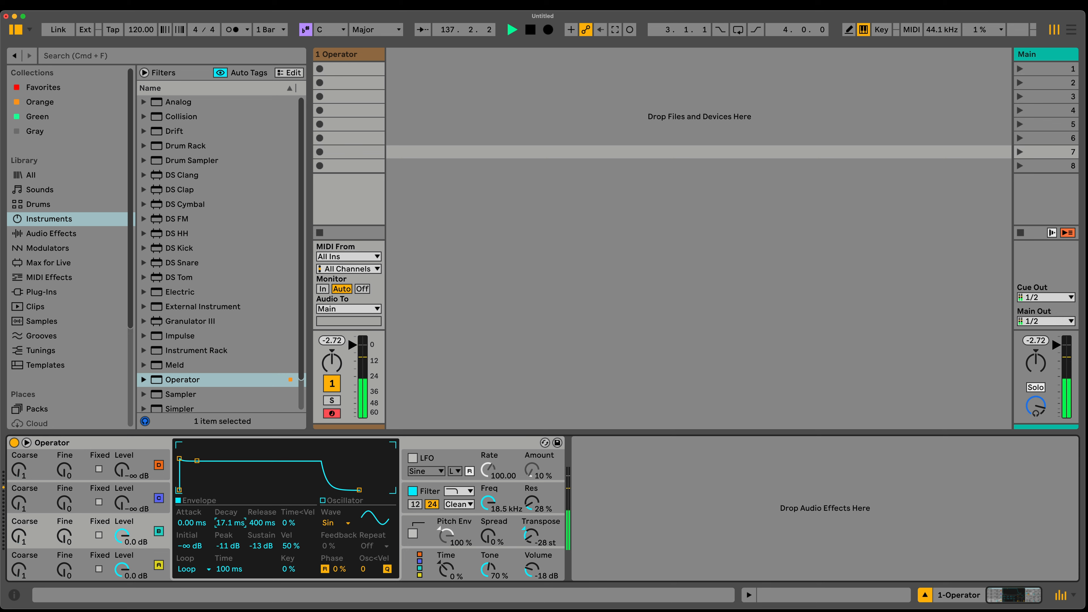
left_click_drag(230, 523, 230, 548)
left_click(532, 569)
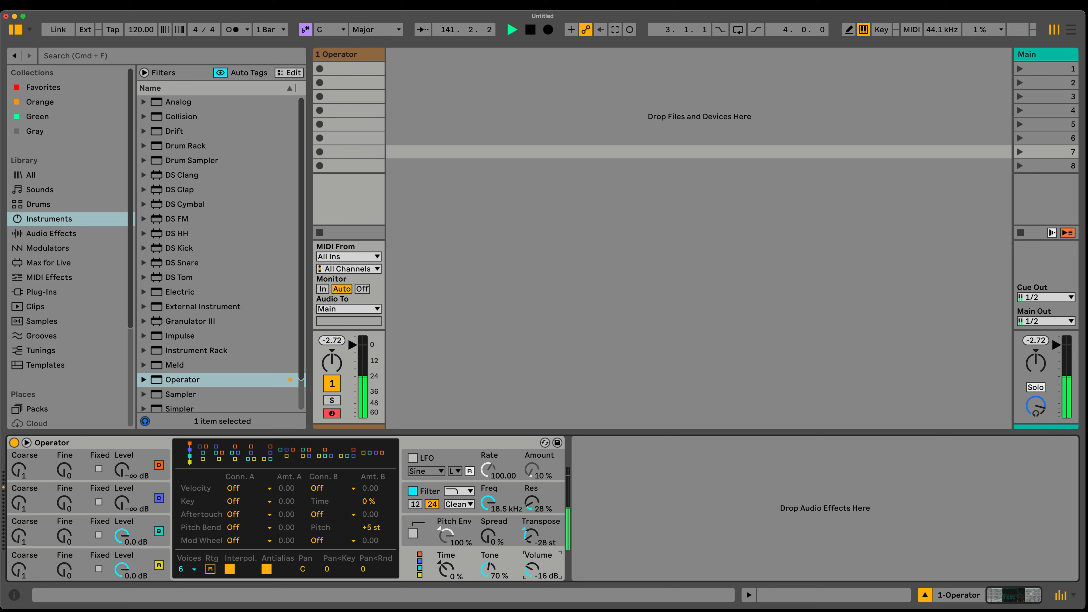
Raise oscillator C's level to 0.0 dB and loop its envelope in Loop mode with −13 dB peak, −29 dB sustain and 376 ms decay.
left_click_drag(129, 491, 128, 424)
left_click(194, 569)
left_click(201, 524)
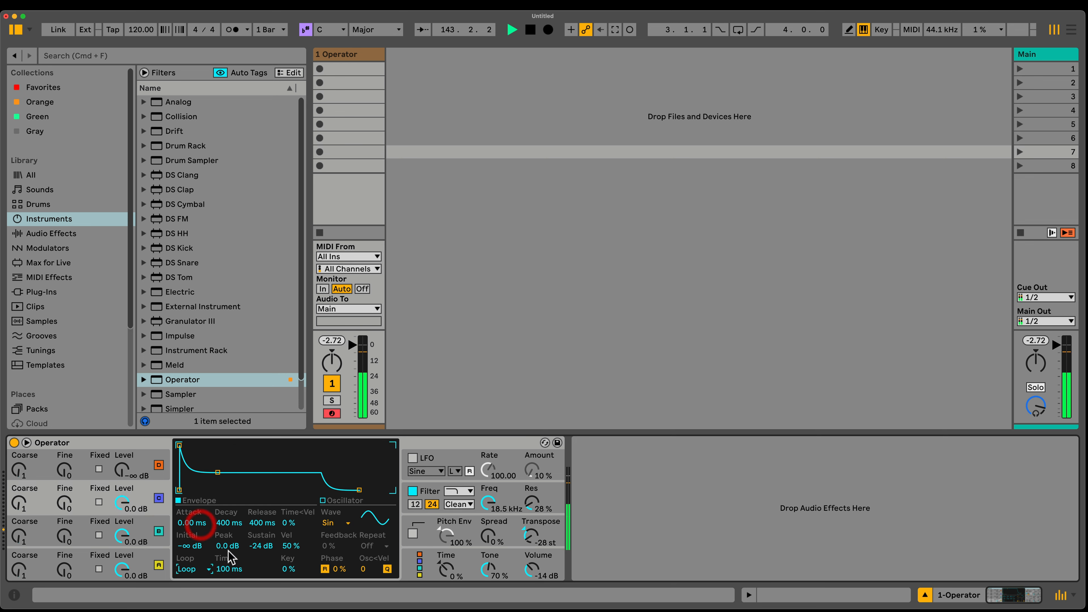
left_click_drag(259, 545, 227, 564)
left_click_drag(225, 524, 225, 506)
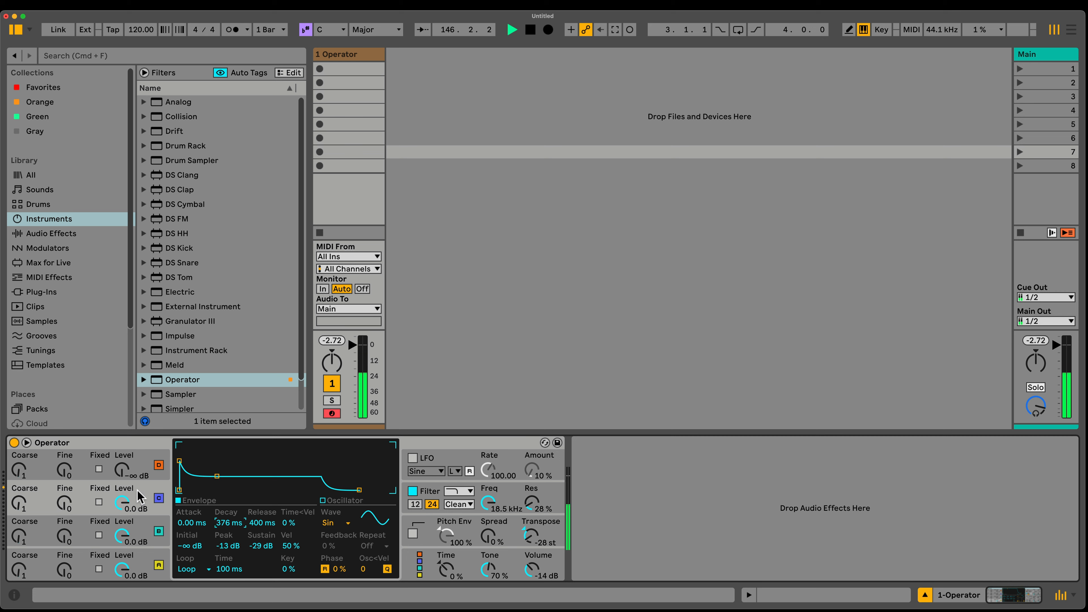
Raise oscillator D's level to 0.0 dB and set its envelope loop mode to Loop.
left_click_drag(123, 470, 123, 386)
left_click(197, 570)
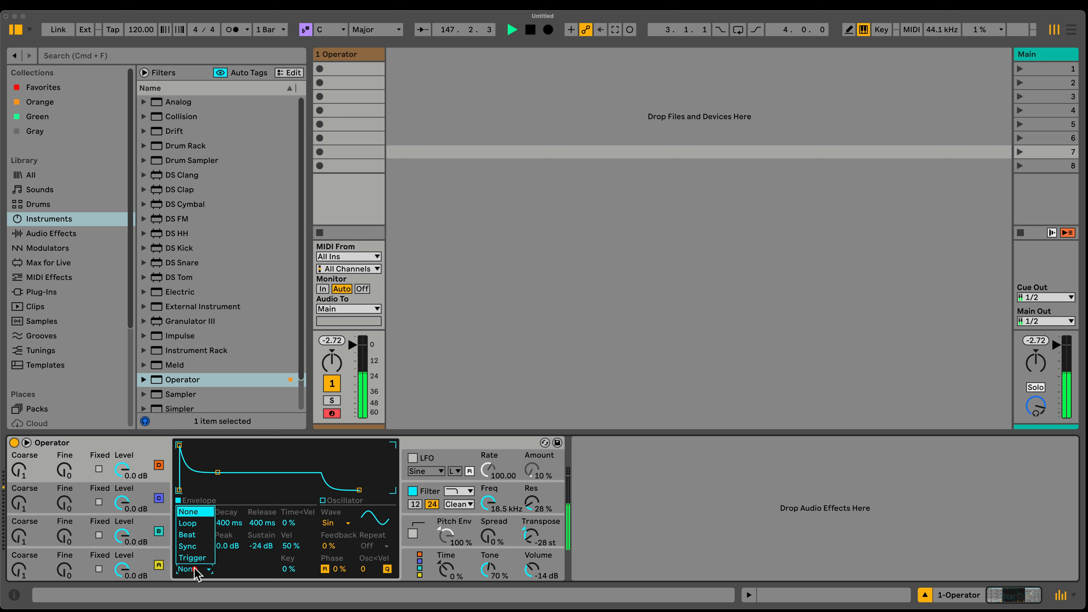
left_click(190, 564)
Shape oscillator D's envelope with 52.1 ms decay, 1.00 ms release, −22 dB sustain and 0.20 ms loop time.
left_click_drag(223, 525, 223, 510)
left_click_drag(261, 546, 262, 540)
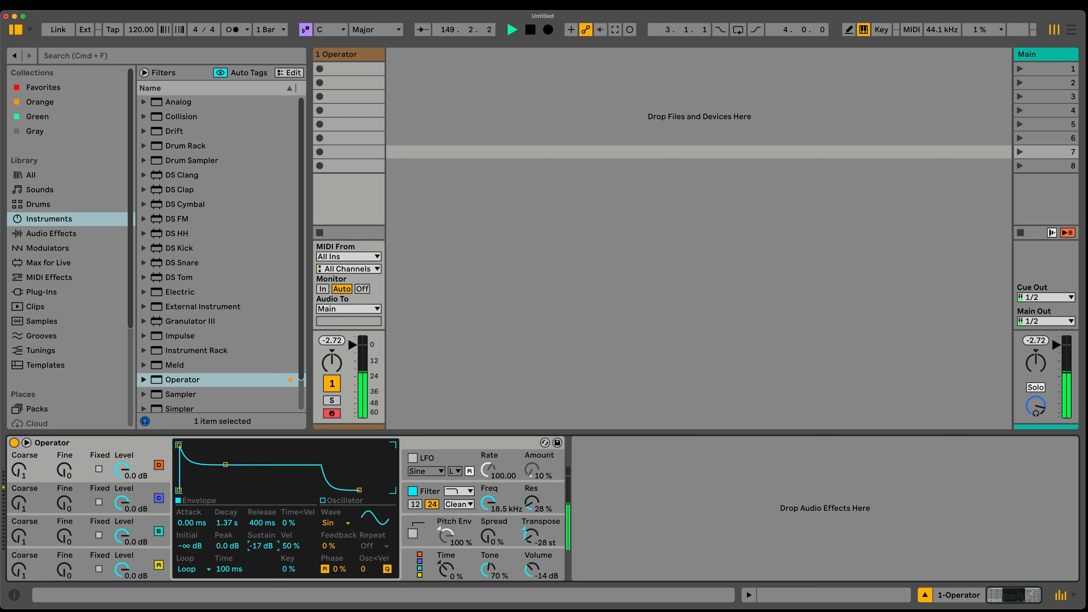
left_click_drag(219, 568, 219, 600)
left_click_drag(257, 520, 271, 556)
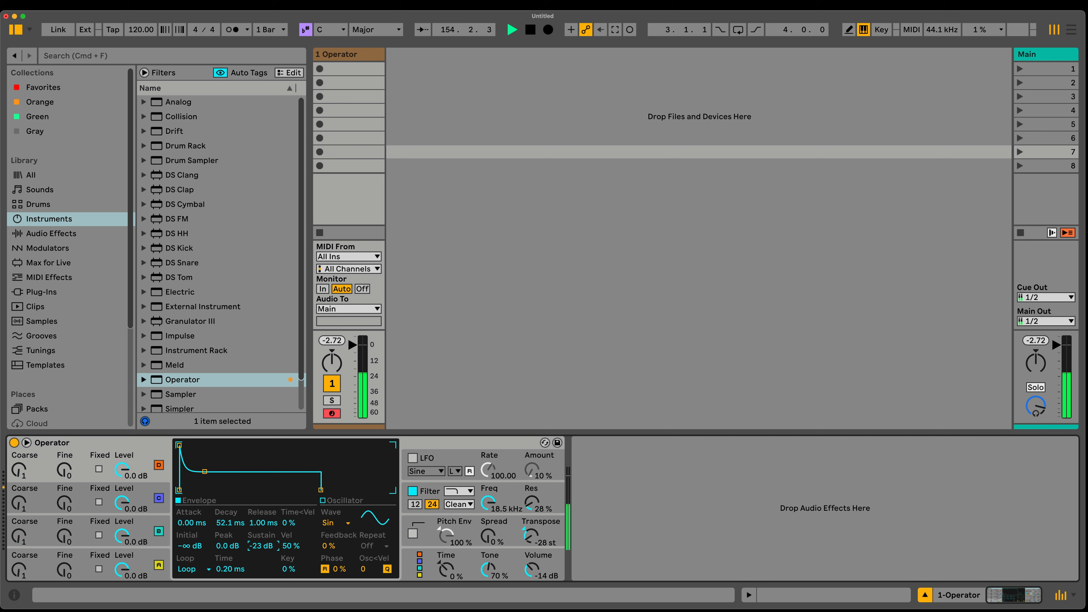
left_click_drag(271, 556, 271, 555)
Try the Triangle and Square 16 waves on oscillator D, and settle on Saw D.
left_click(343, 522)
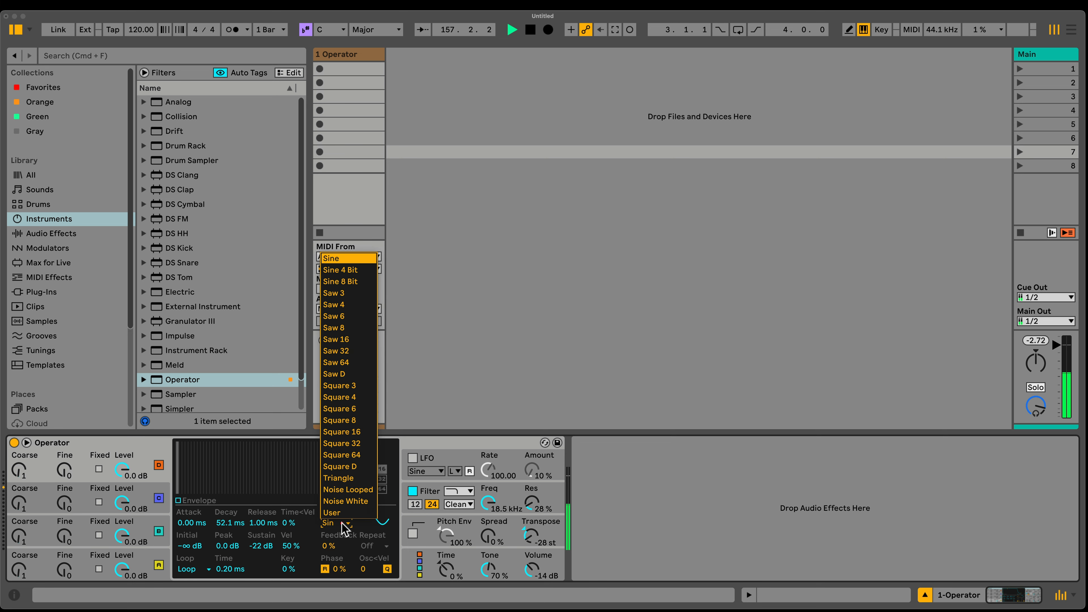
left_click(338, 478)
left_click(340, 524)
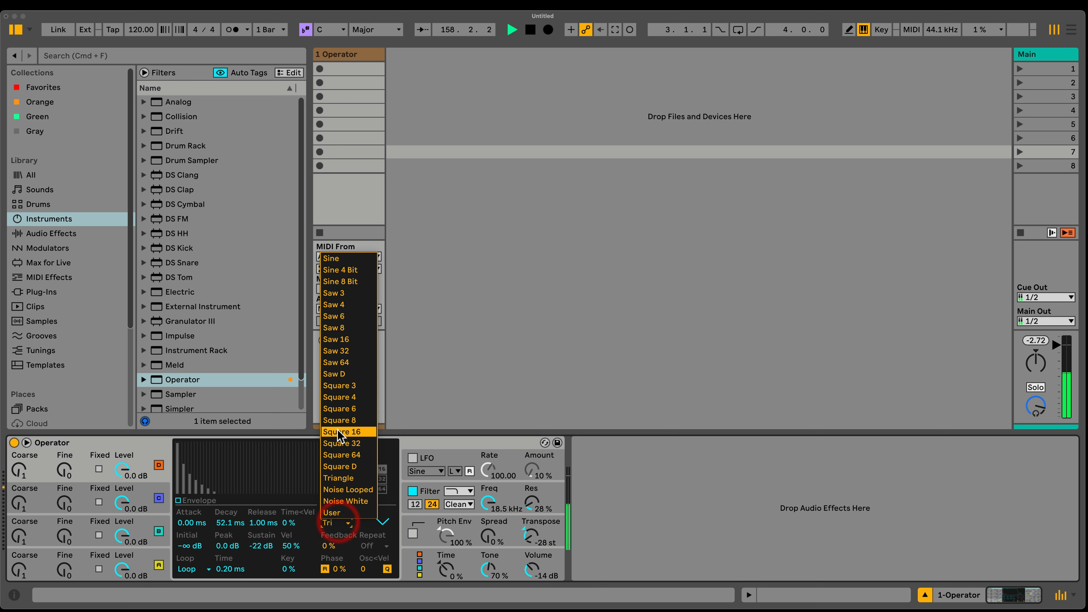
left_click(337, 431)
left_click(331, 522)
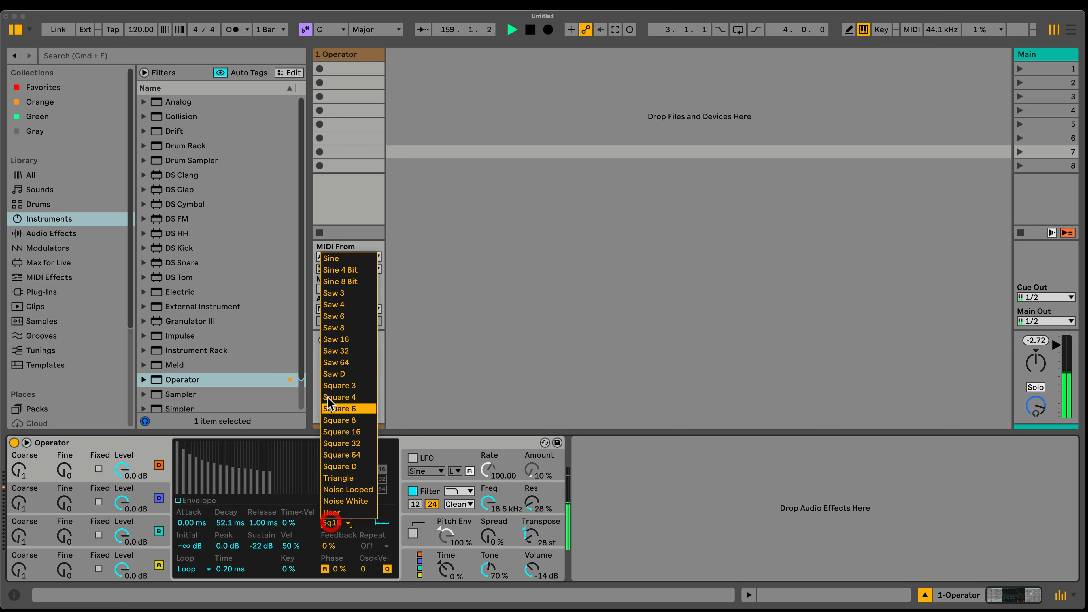
left_click(334, 374)
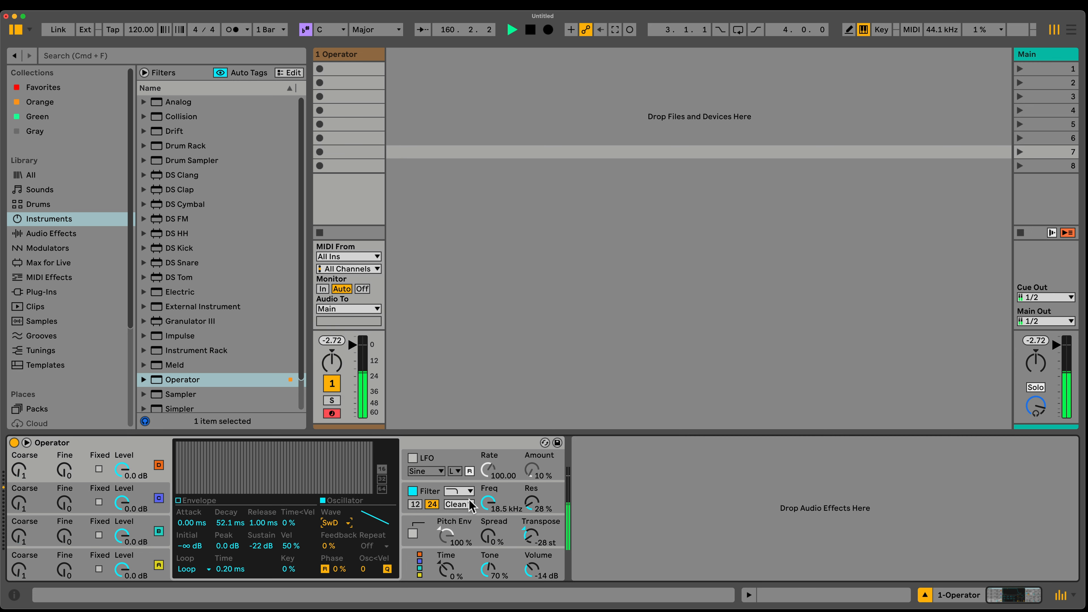
Enable the pitch envelope in Loop mode with a +22 st peak and 0.24 ms loop time.
left_click(416, 555)
left_click(413, 534)
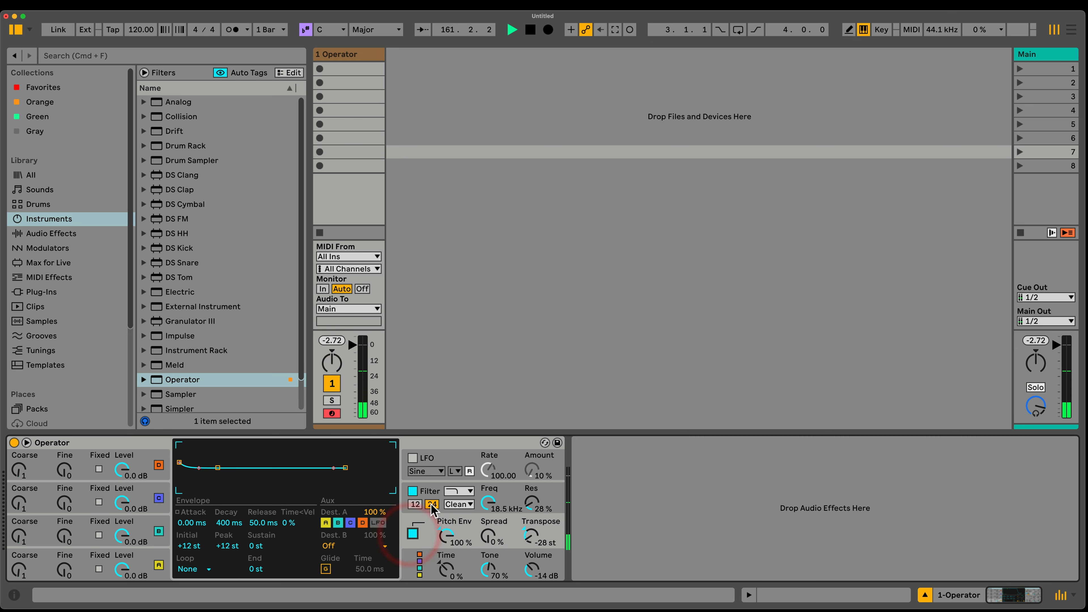
left_click(189, 568)
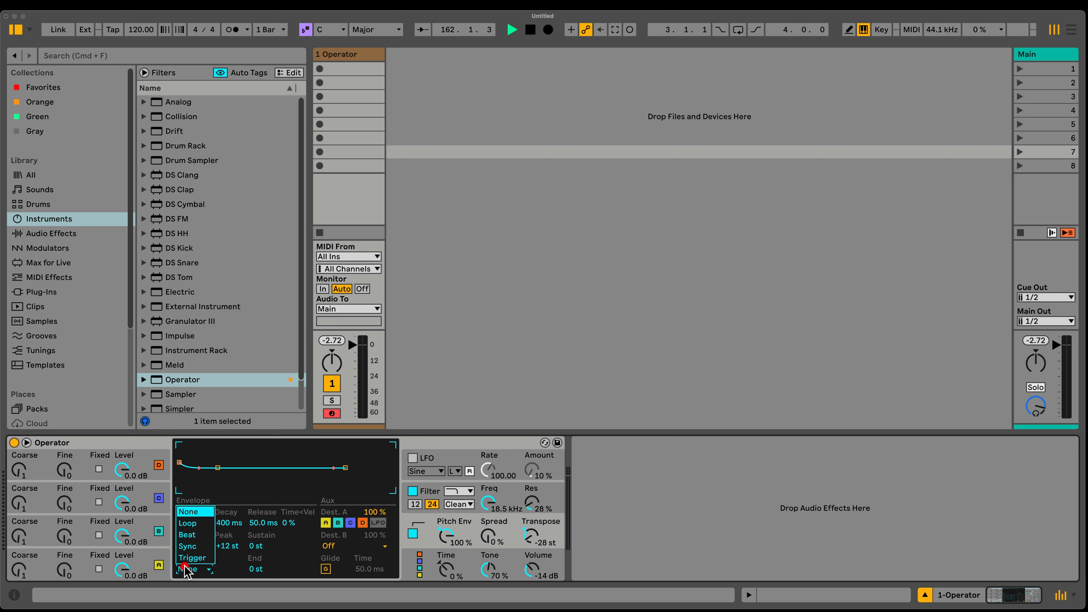
left_click(193, 524)
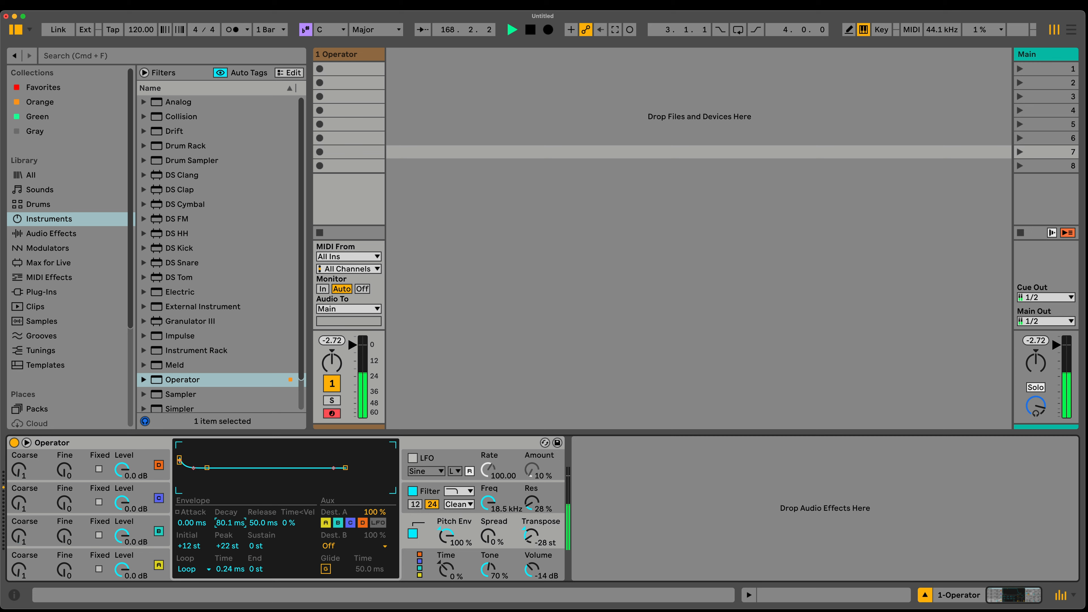
Set the pitch envelope's attack to 0.42 ms, decay to 12.1 ms and amount to 33 %, with Spread at 34 %.
left_click_drag(230, 518, 230, 521)
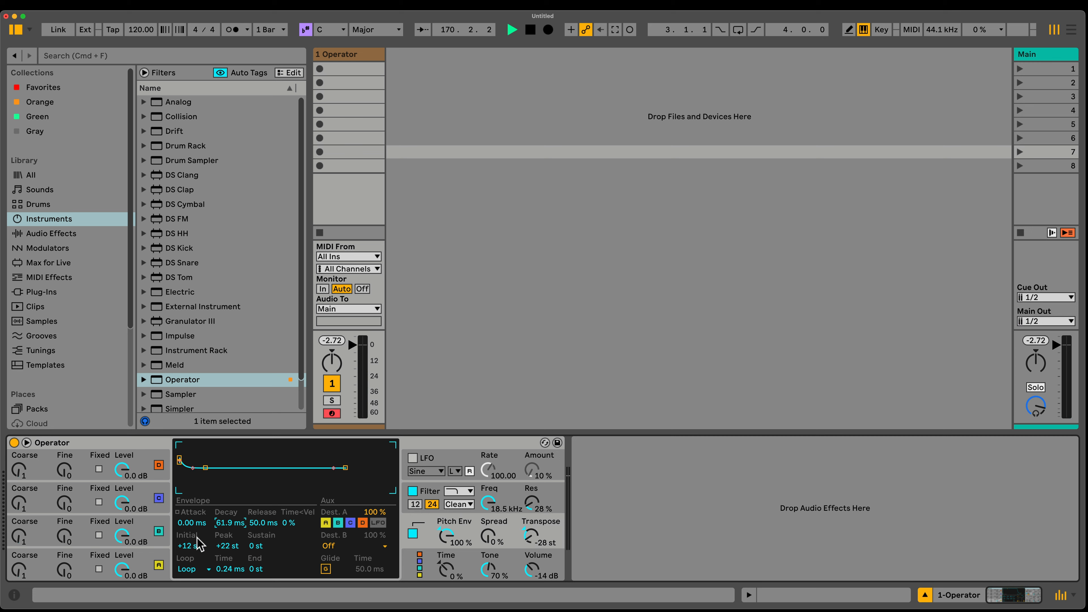
left_click_drag(201, 528, 198, 520)
left_click(458, 462)
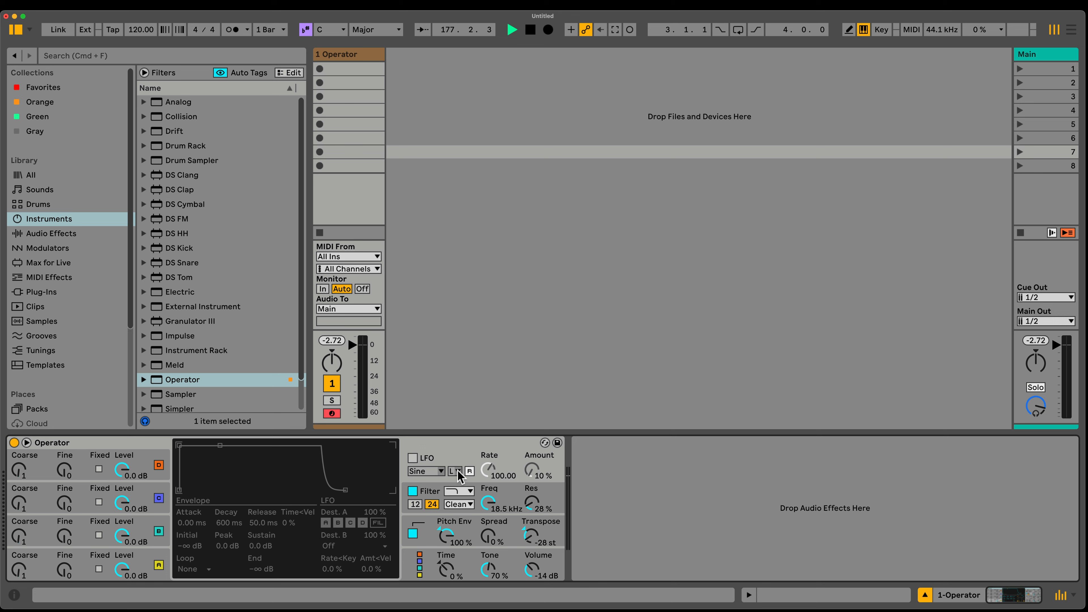
left_click(428, 525)
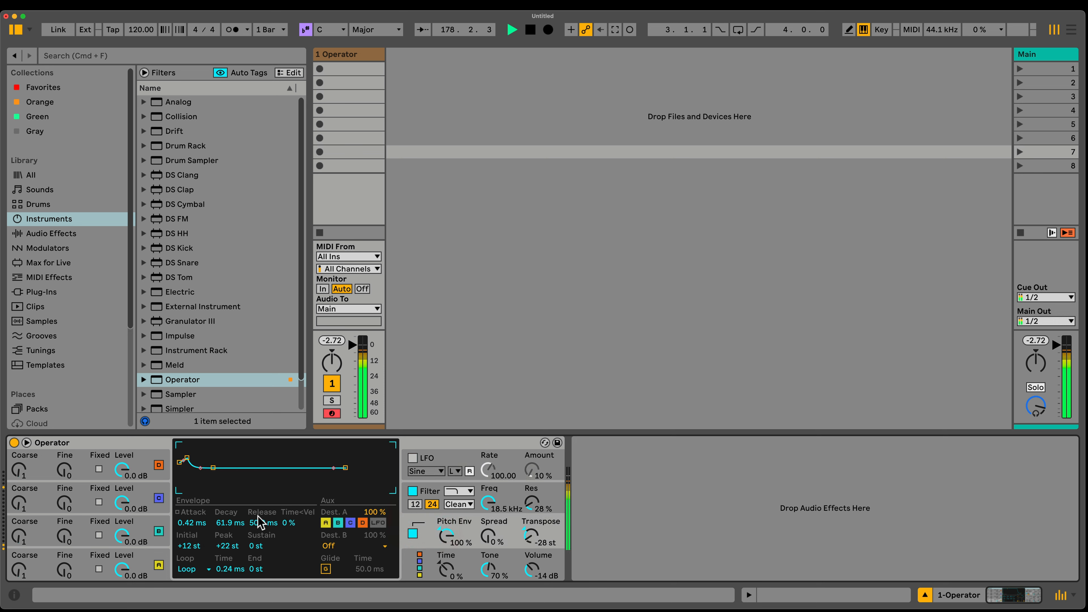
left_click_drag(228, 522, 227, 538)
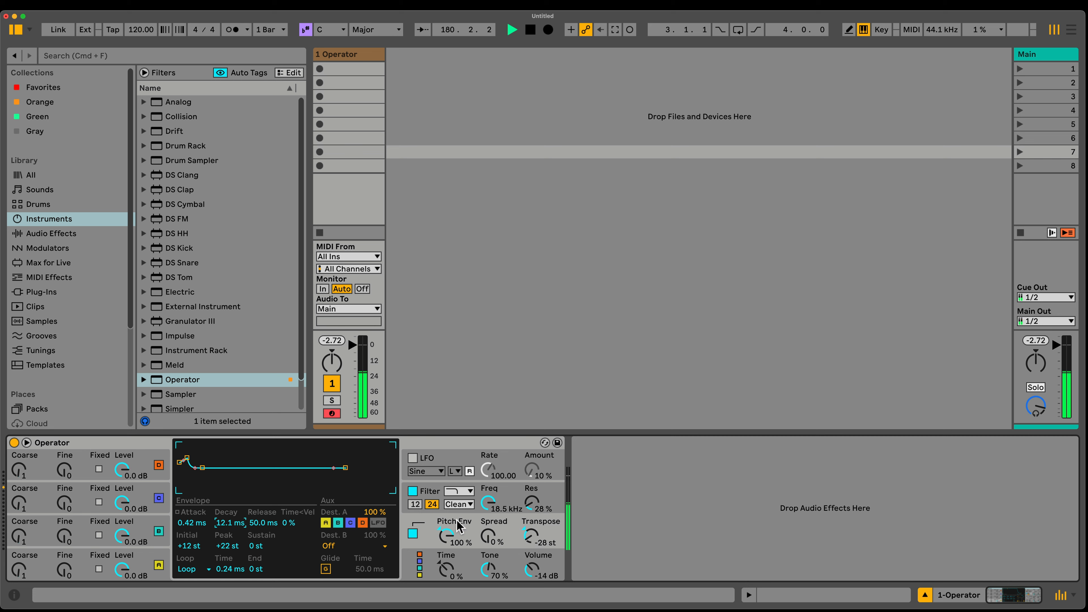
left_click_drag(442, 538, 487, 529)
Group the Operator device into an Instrument Rack.
left_click(132, 444)
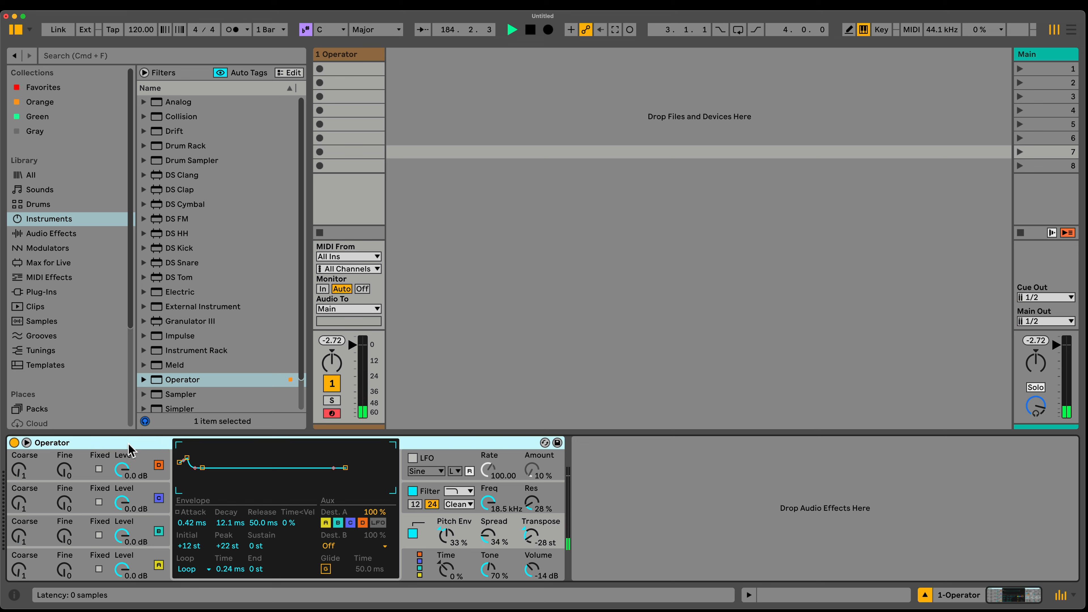
key("super+g")
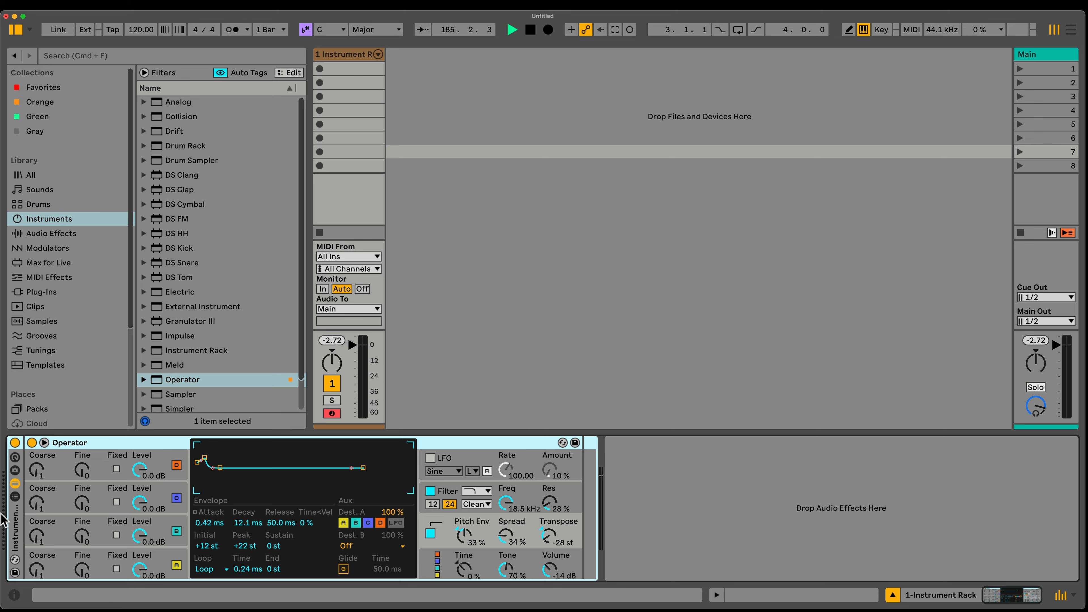
Show the Instrument Rack's macro controls and select Macro 1.
left_click(15, 457)
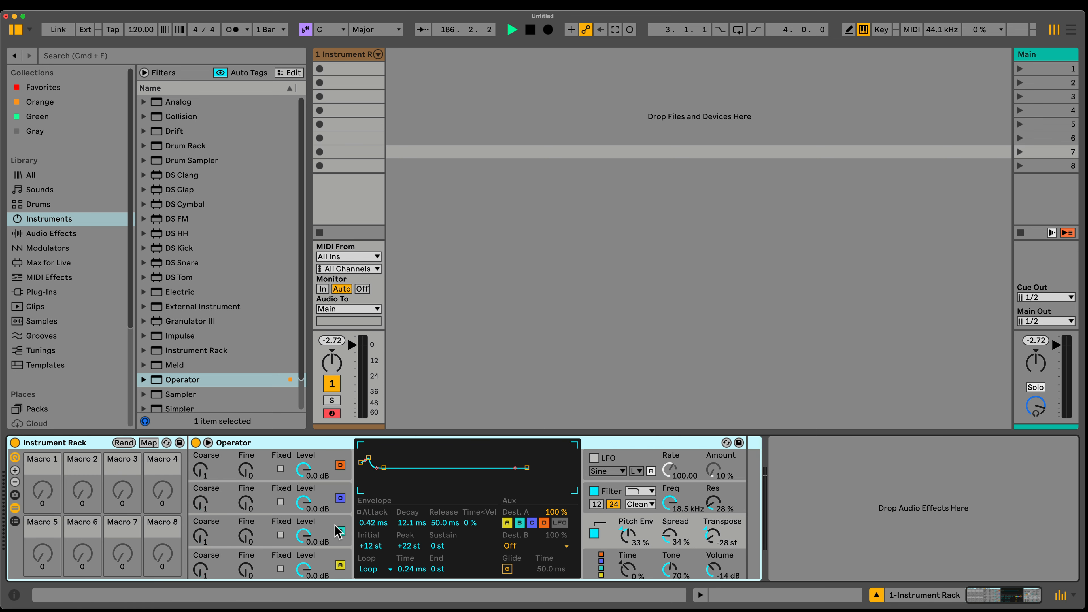
left_click(56, 489)
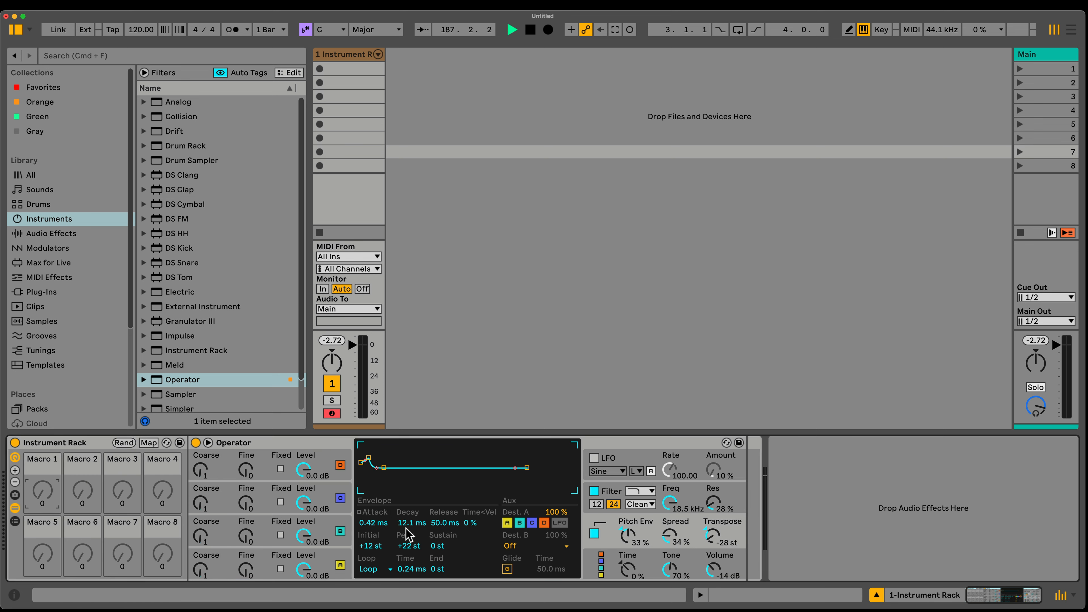
left_click(340, 565)
right_click(403, 523)
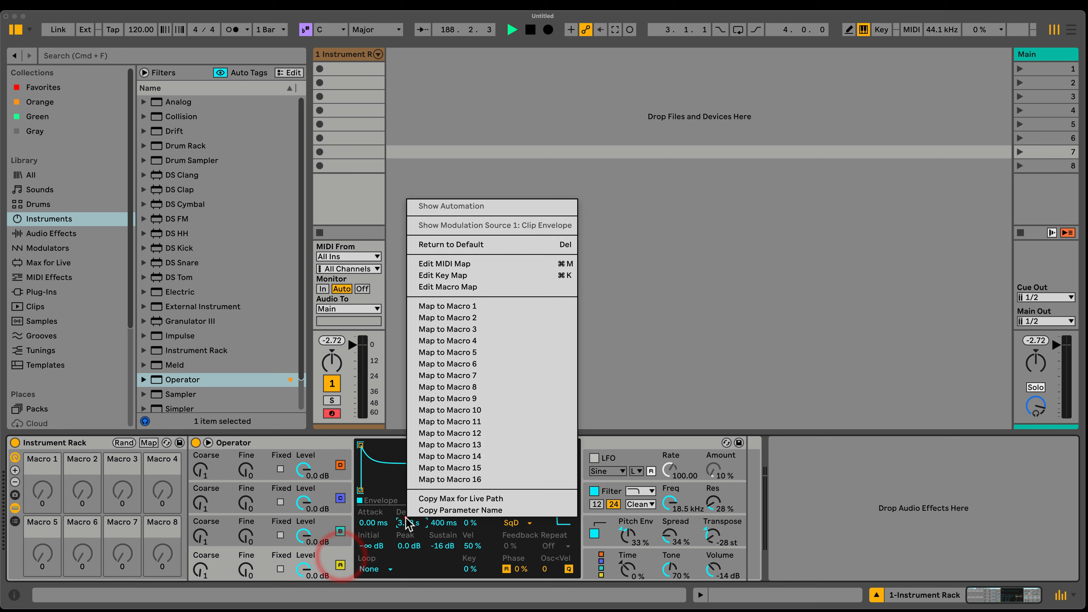
left_click(455, 306)
left_click(330, 530)
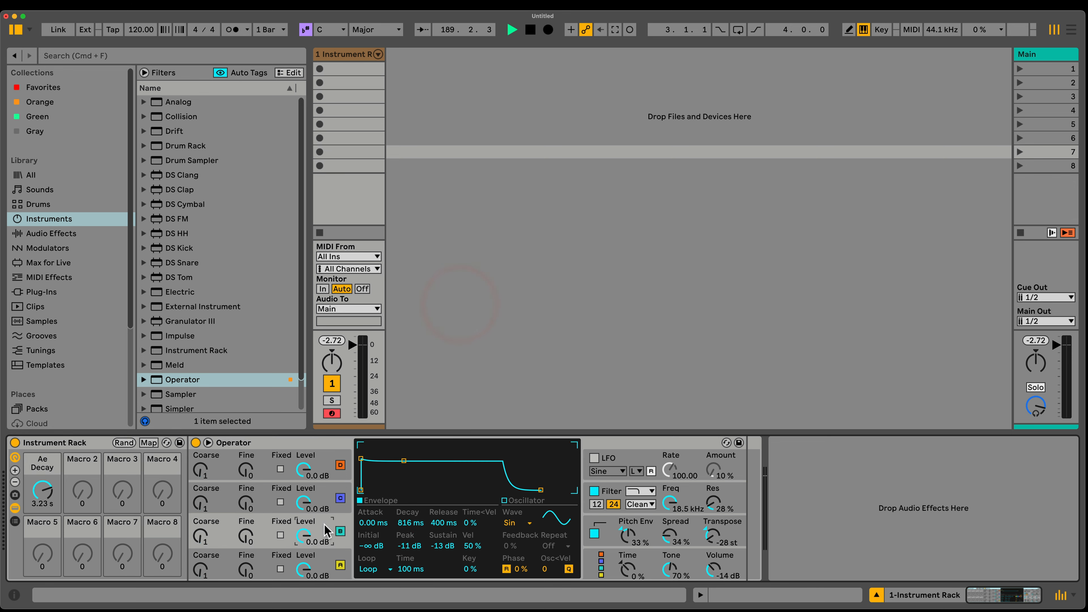
right_click(405, 523)
left_click(455, 306)
left_click(328, 563)
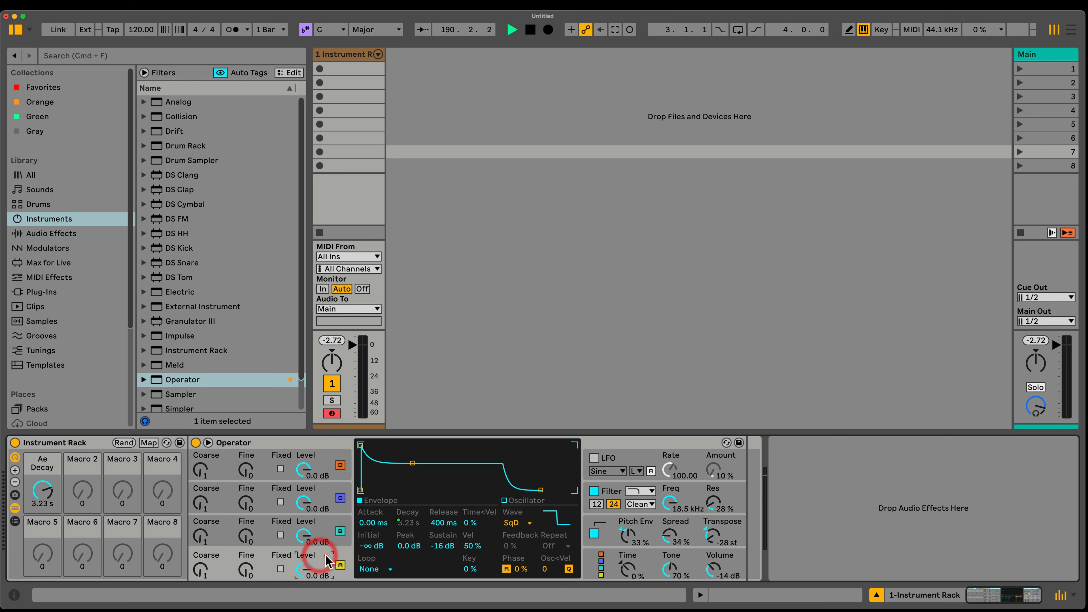
right_click(418, 521)
left_click(476, 303)
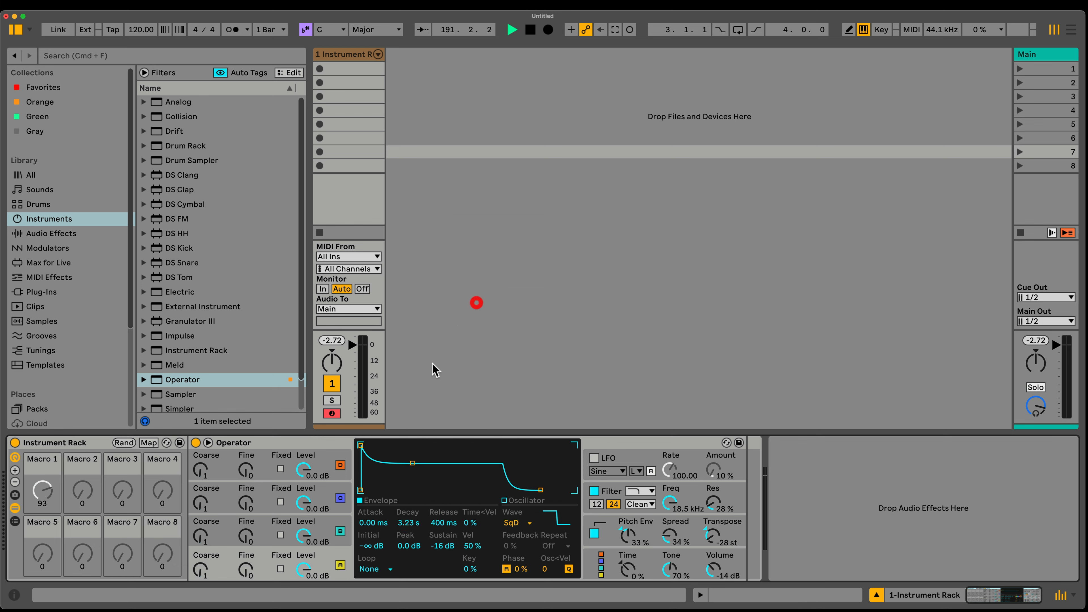
Map the envelope decay times of oscillators B and C to Macro 1.
left_click(339, 531)
right_click(407, 523)
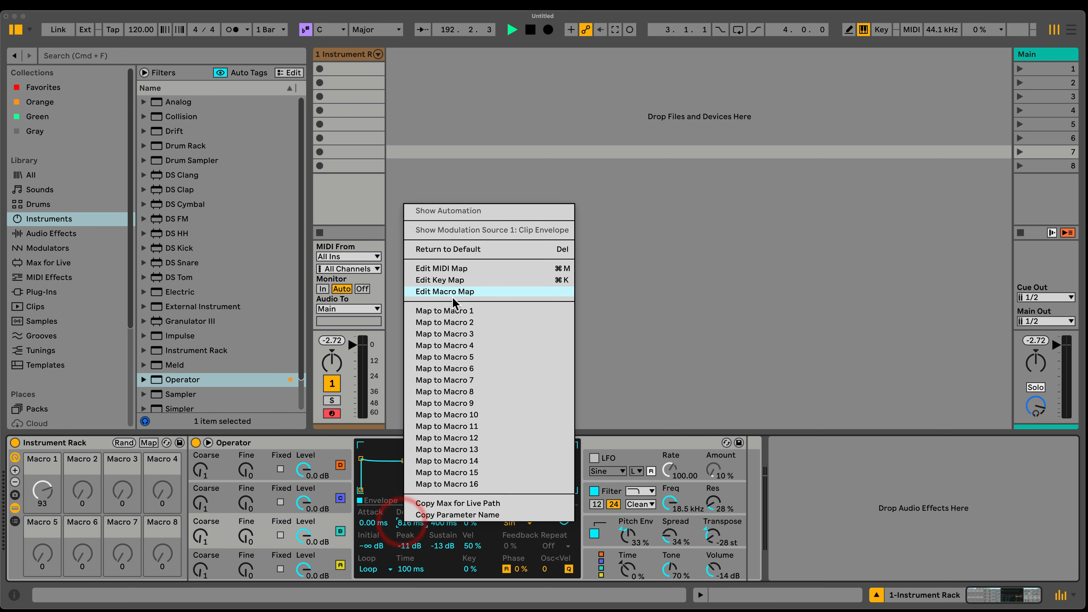
left_click(451, 307)
left_click(318, 493)
right_click(407, 522)
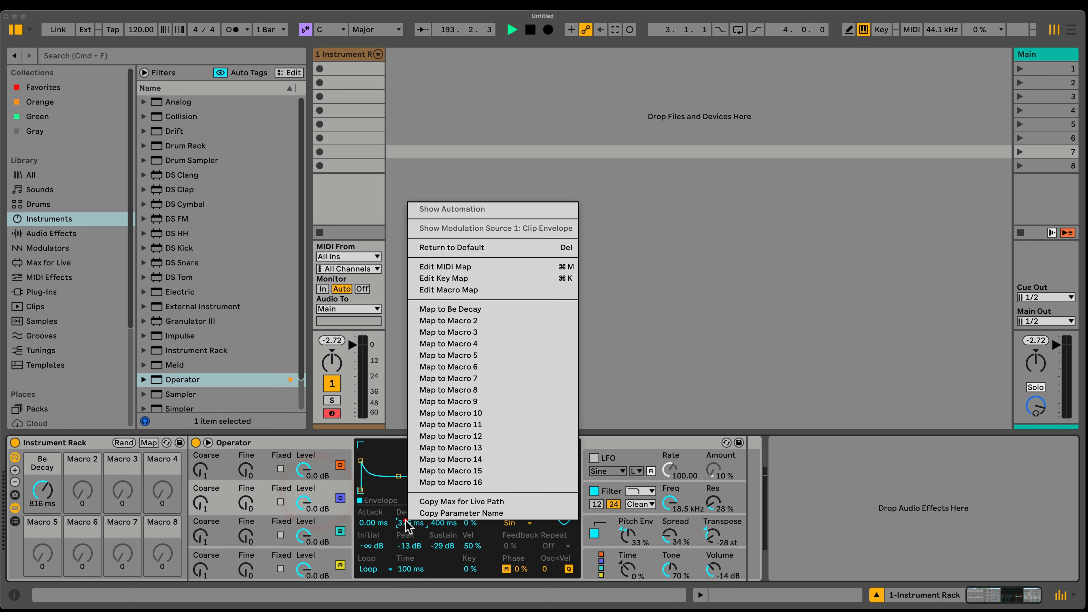
left_click(463, 308)
Map the decay times of oscillator D and the pitch envelope to Macro 1, and turn the macro to 789 ms.
left_click(322, 462)
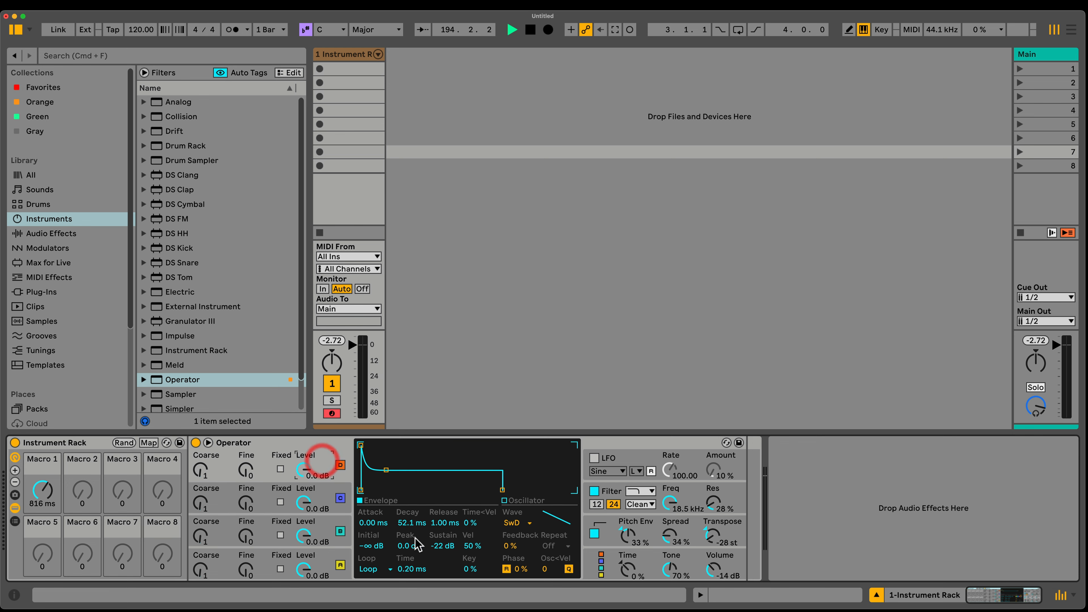
right_click(407, 522)
left_click(456, 308)
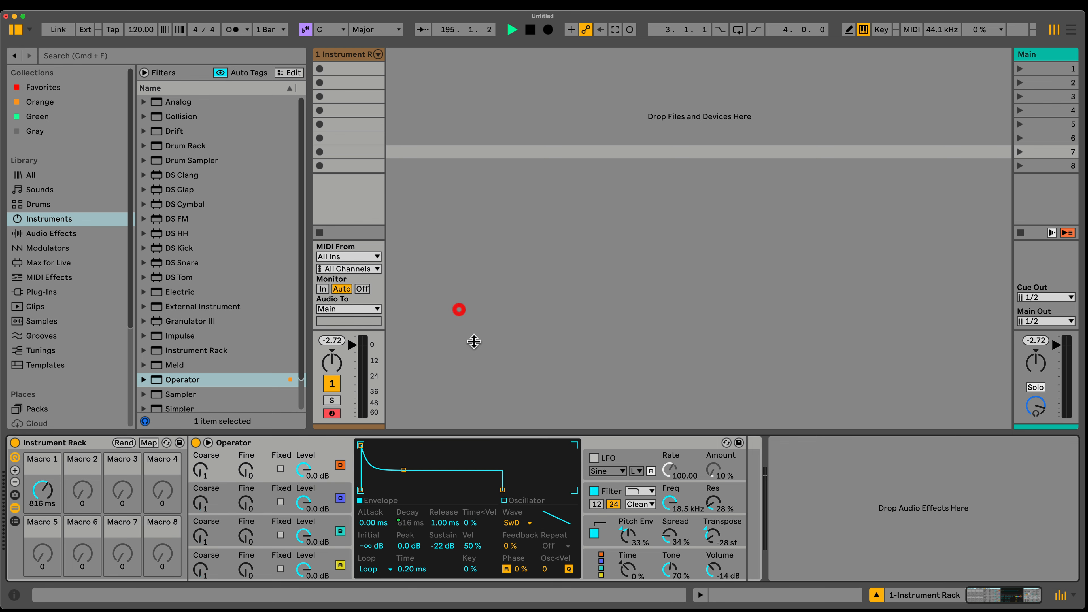
left_click(612, 530)
right_click(410, 523)
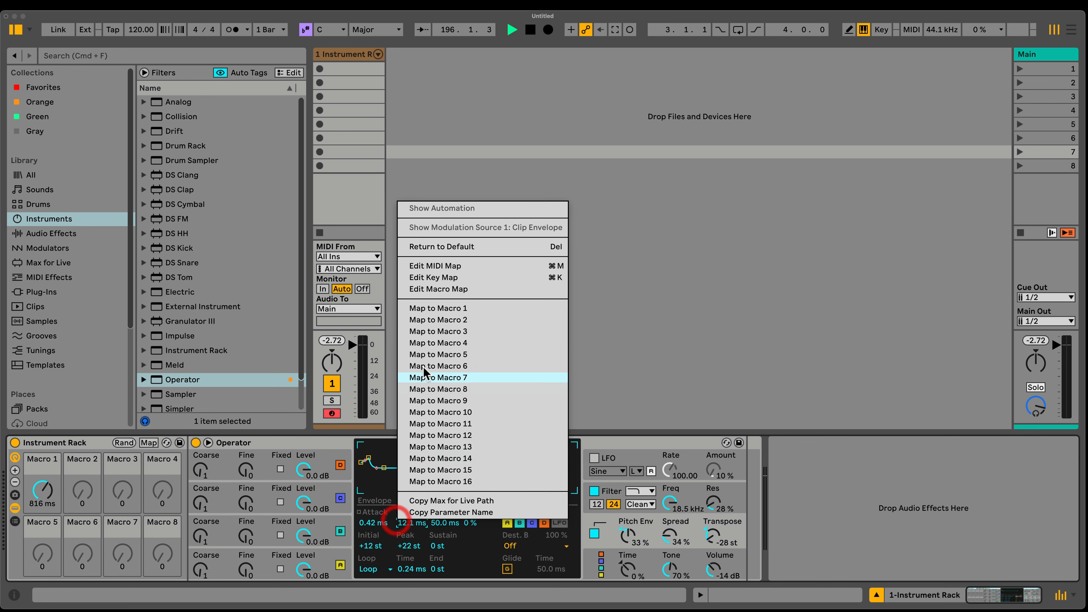
left_click(451, 308)
mouse_move(42, 489)
left_mouse_down()
mouse_move(42, 519)
mouse_move(42, 478)
left_mouse_up()
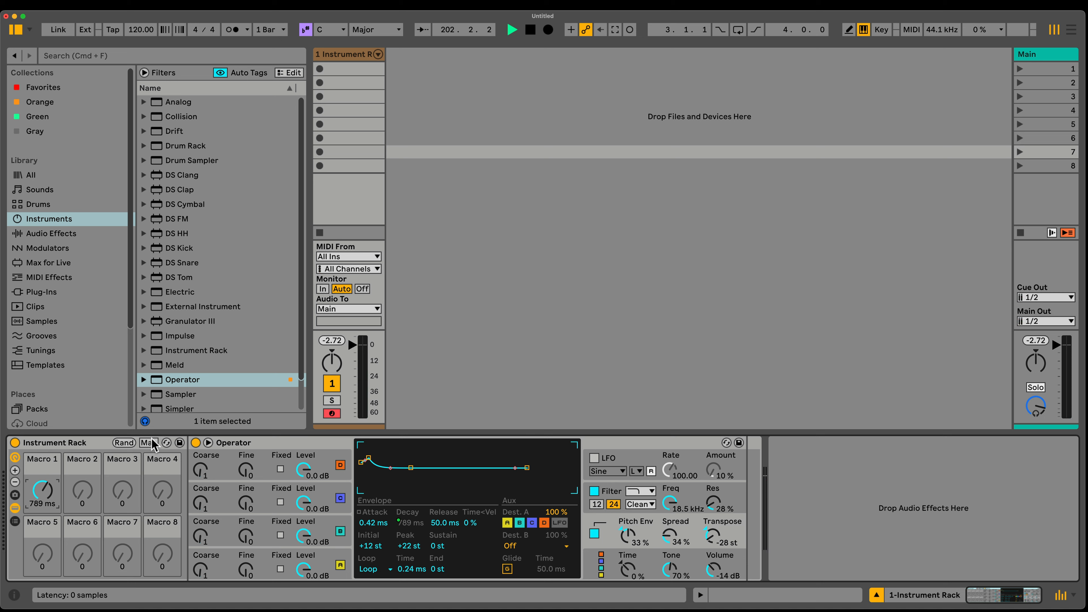
Open the macro mappings and set the minimum decays to 1.41 ms for B, 3.33 ms for C, 2.81 ms for D and 3.06 ms for pitch.
left_click(146, 444)
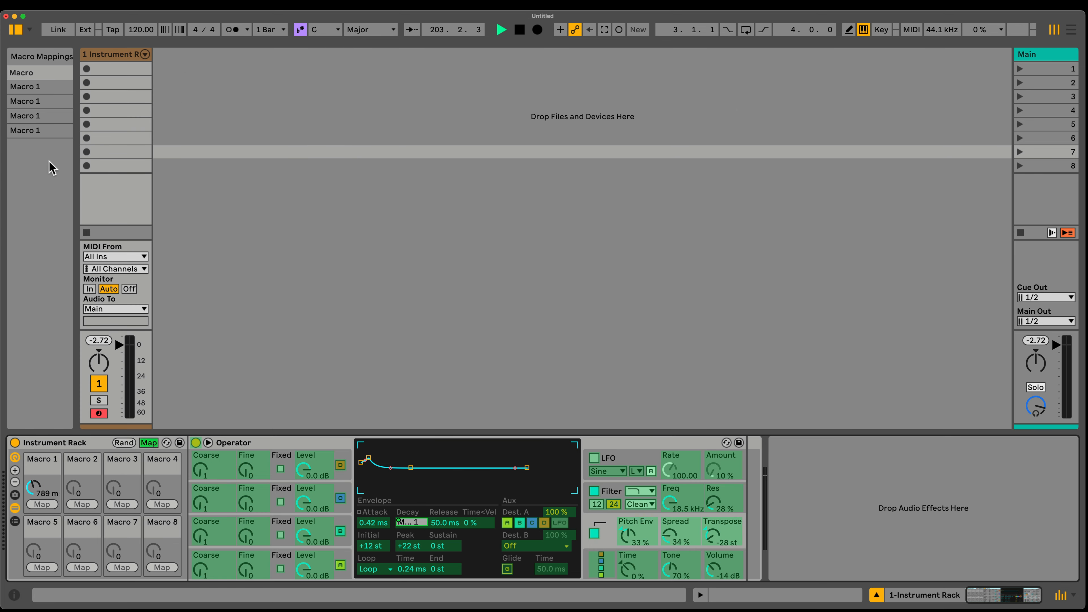
left_click_drag(78, 185, 642, 165)
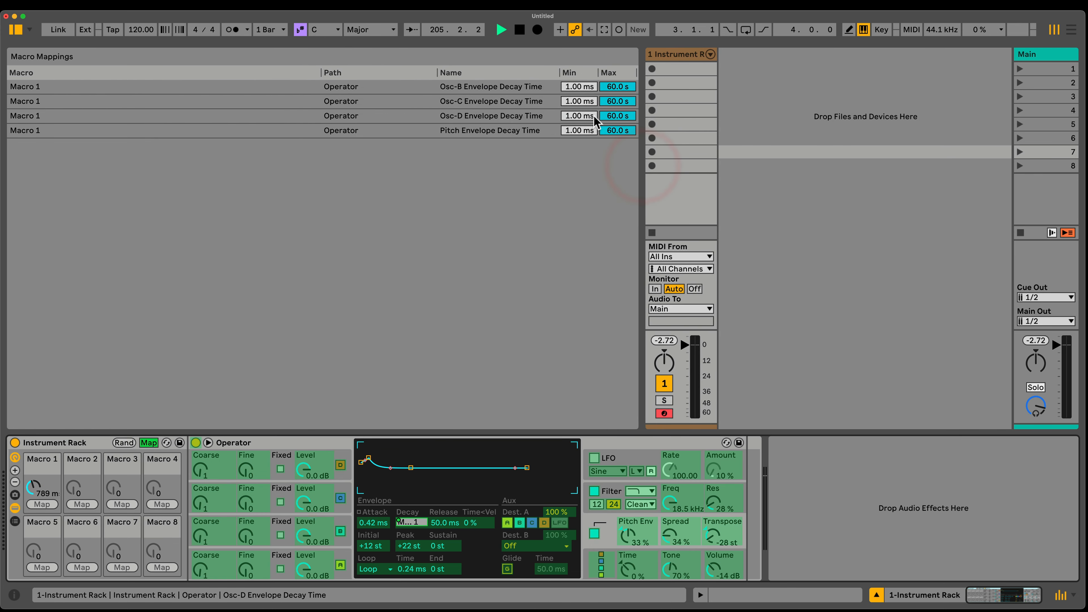
left_click(578, 87)
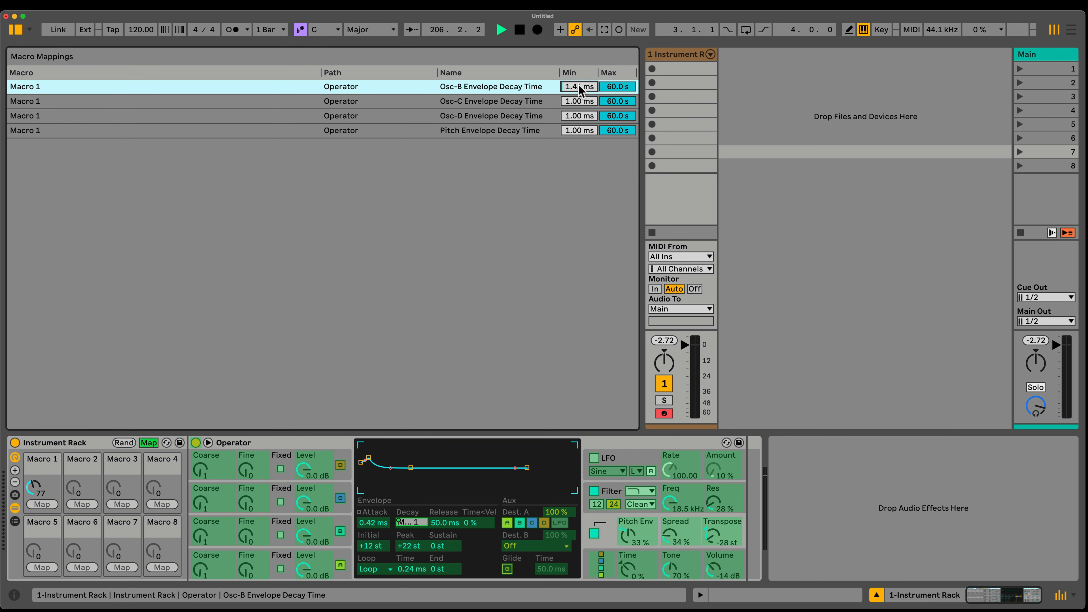
left_click_drag(579, 101, 617, 128)
left_click(580, 130)
Set the mapped maximum decays to 1.77 s for oscillator B, 376 ms for C, 2.10 s for D and 579 ms for pitch.
left_click(618, 101)
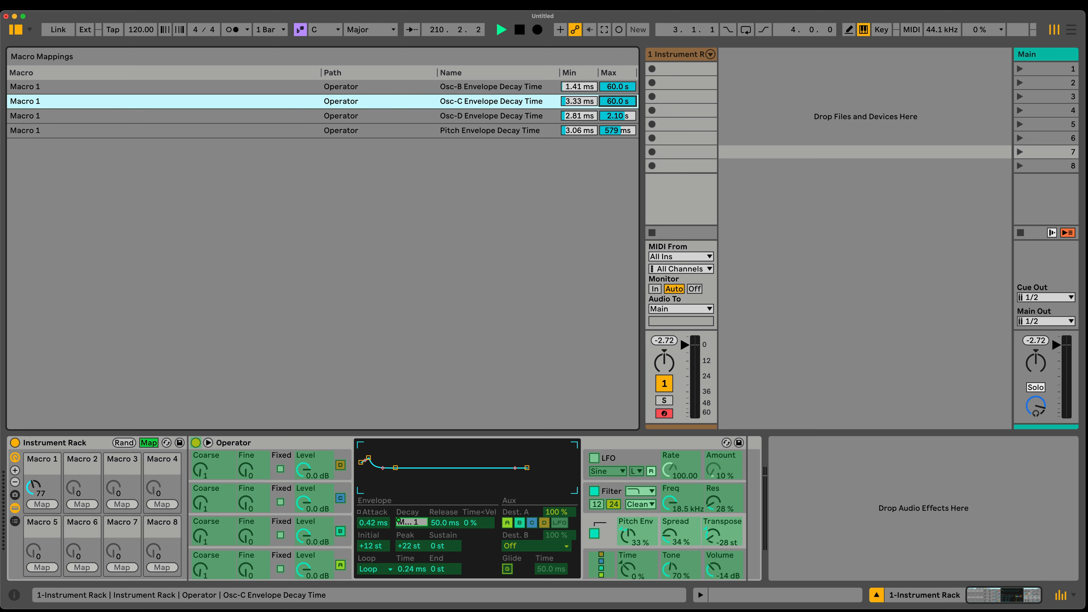
left_click_drag(624, 87, 624, 101)
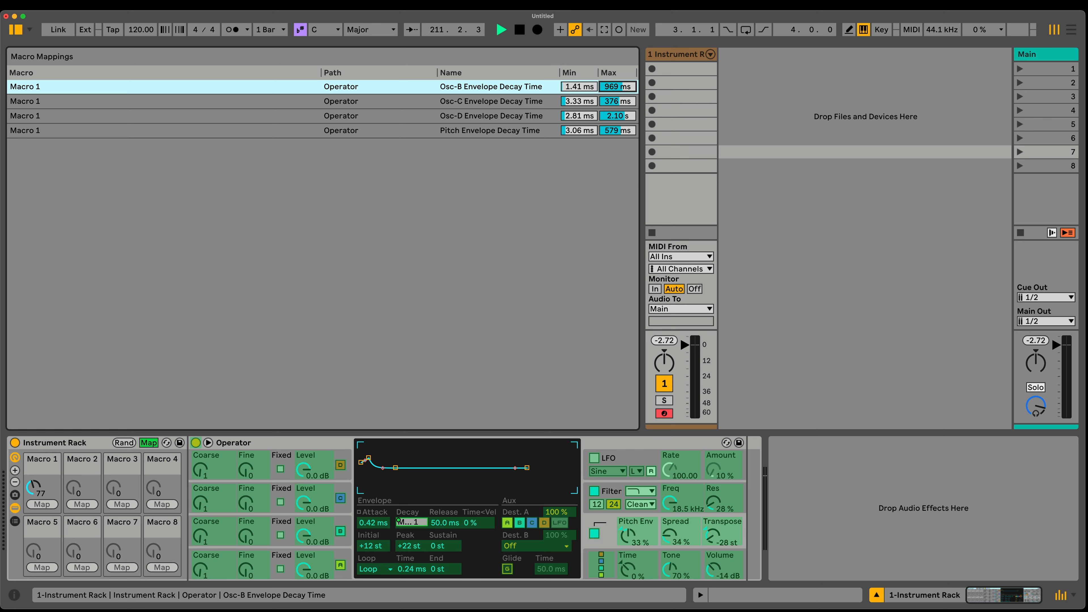
Turn Macro 1 to 84, select oscillator C and leave macro mapping mode.
mouse_move(34, 487)
left_mouse_down()
mouse_move(35, 505)
mouse_move(35, 468)
mouse_move(34, 477)
left_mouse_up()
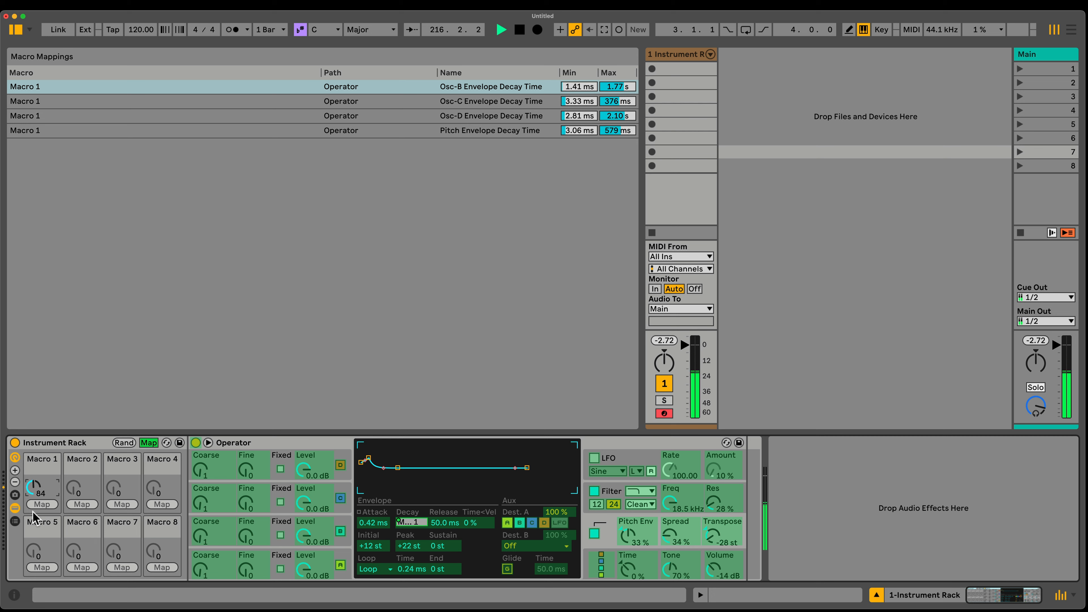
left_click(346, 490)
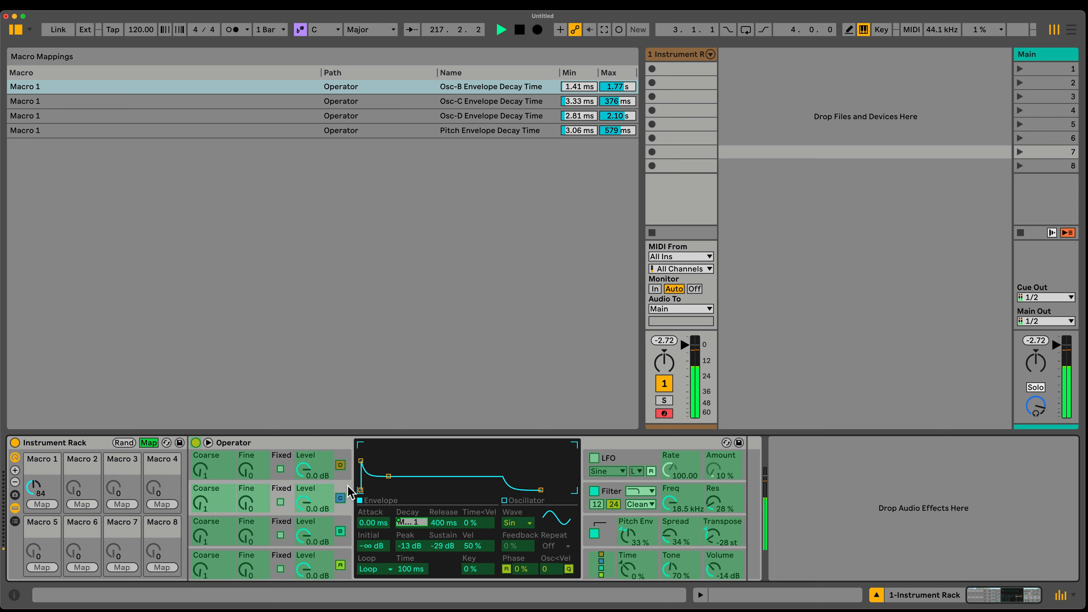
left_click(149, 442)
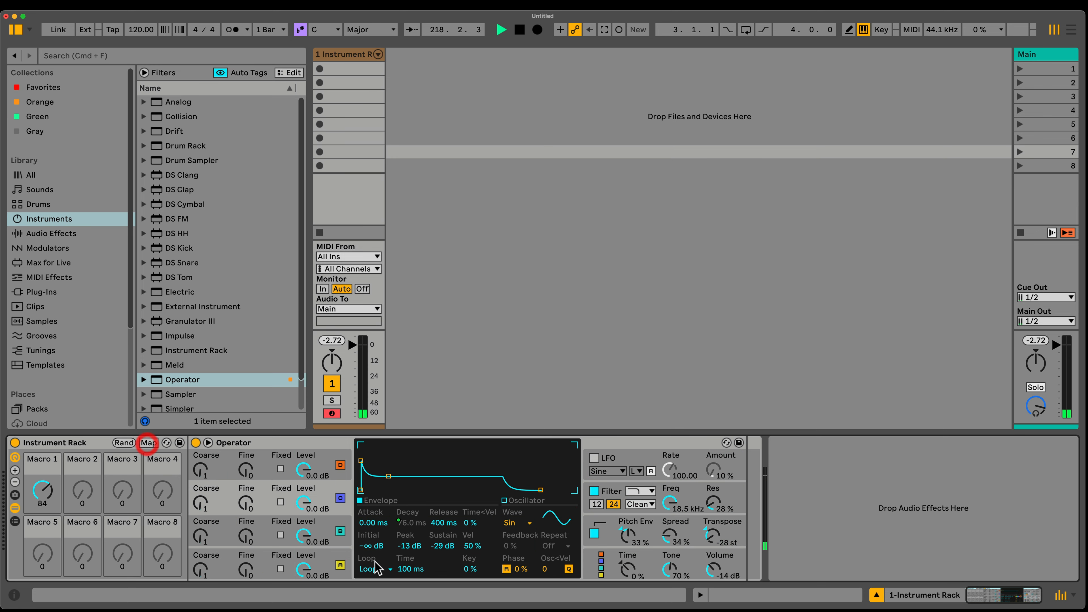
Set oscillator B's envelope peak to -13 dB, and oscillator C's peak to -20 dB and sustain to -21 dB.
left_click(339, 535)
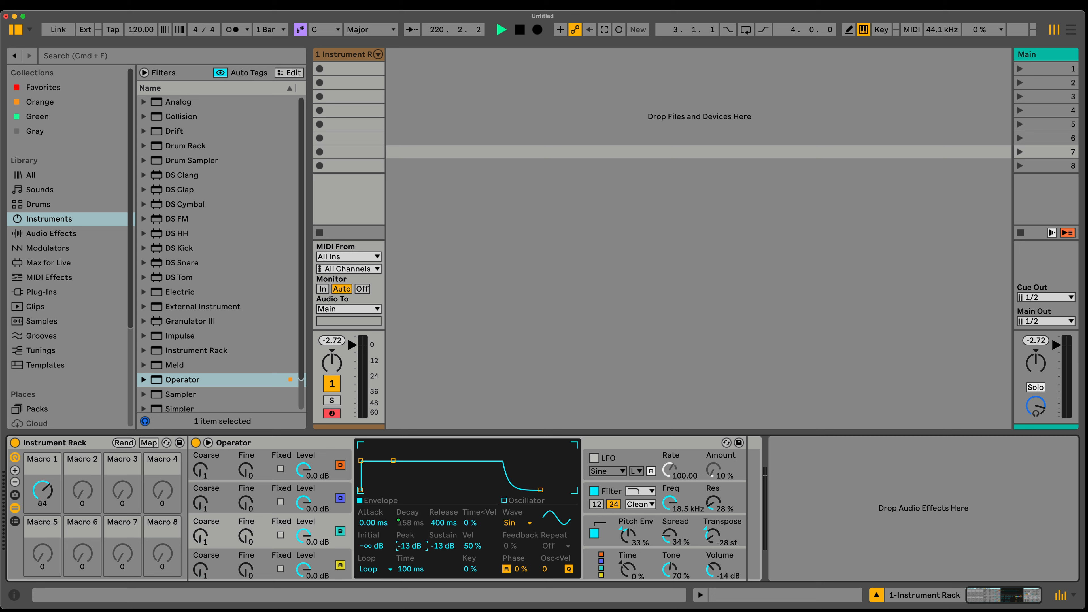
left_click(310, 502)
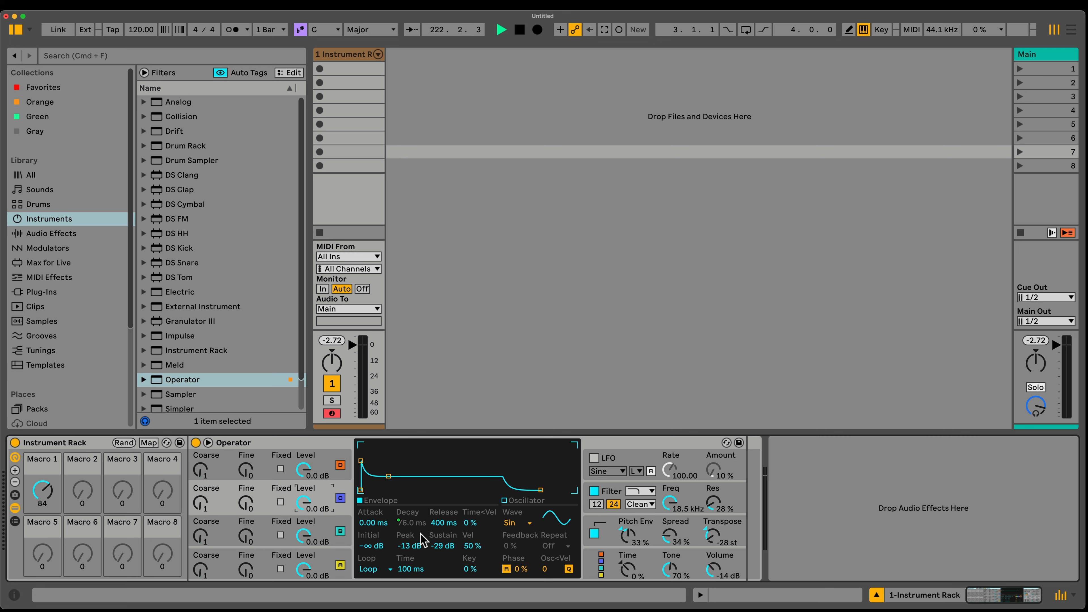
left_click_drag(417, 549, 443, 538)
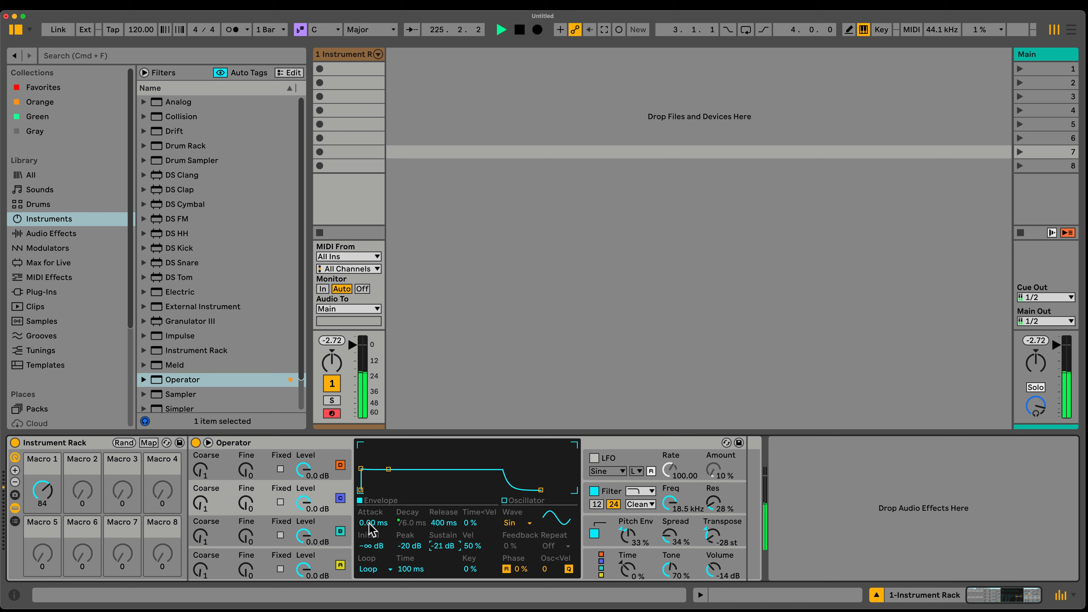
Turn Macro 1 to 77, and set oscillator D's envelope release to 7.22 ms and loop time to 2.48 ms.
mouse_move(52, 492)
left_mouse_down()
mouse_move(53, 504)
mouse_move(42, 459)
mouse_move(51, 488)
left_mouse_up()
left_click(319, 458)
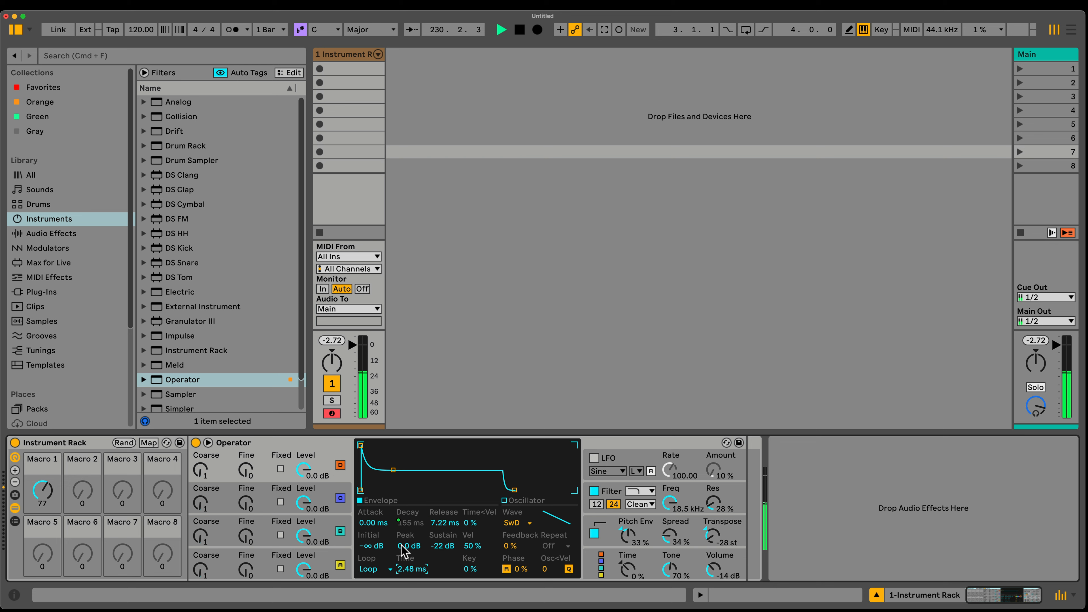
Set the pitch envelope's amount to -25 %, peak to +42 st and release to 37.0 ms.
left_click_drag(628, 535, 627, 555)
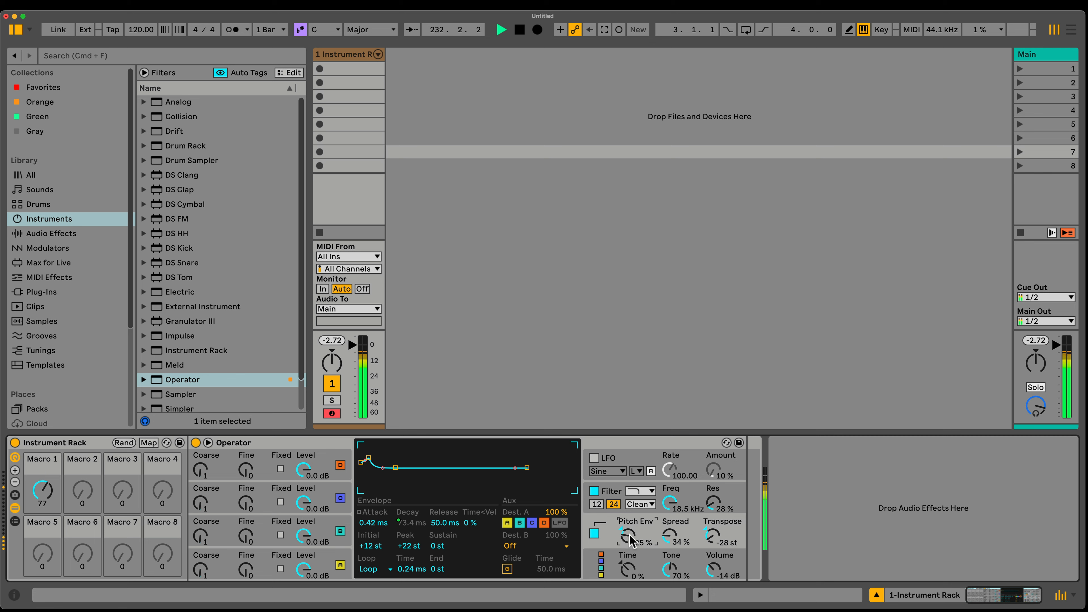
left_click_drag(405, 546, 405, 532)
left_click(437, 525)
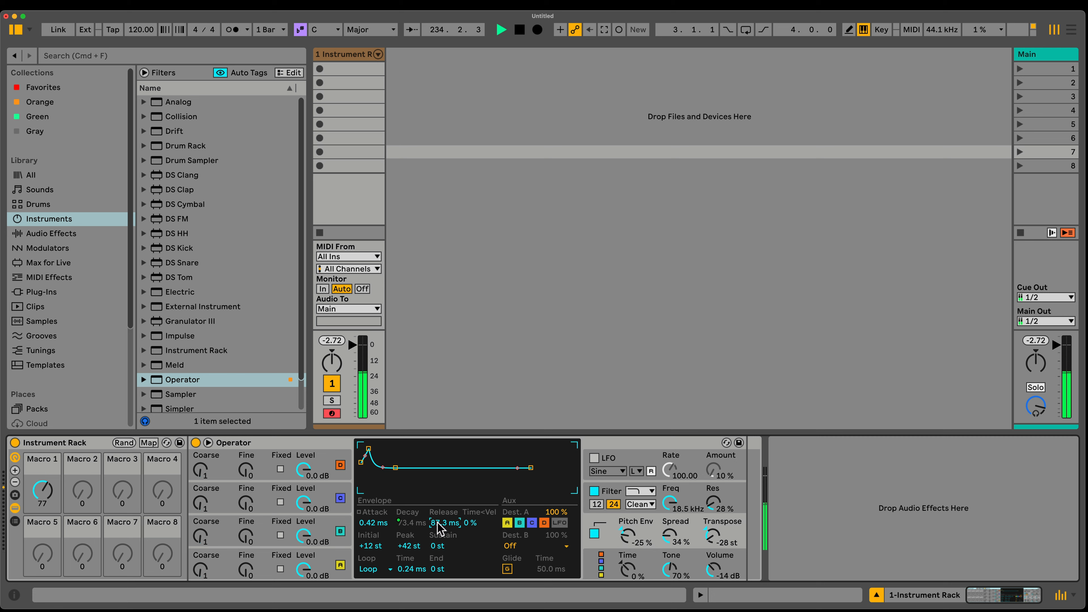
left_click_drag(442, 529, 441, 541)
Turn Macro 1 to 81 and set the fine tuning to 168 on oscillator D, 125 on C and 188 on B.
mouse_move(43, 490)
left_mouse_down()
mouse_move(43, 510)
mouse_move(42, 480)
mouse_move(42, 515)
mouse_move(42, 480)
left_mouse_up()
left_click_drag(245, 504, 249, 437)
left_click_drag(245, 536, 245, 530)
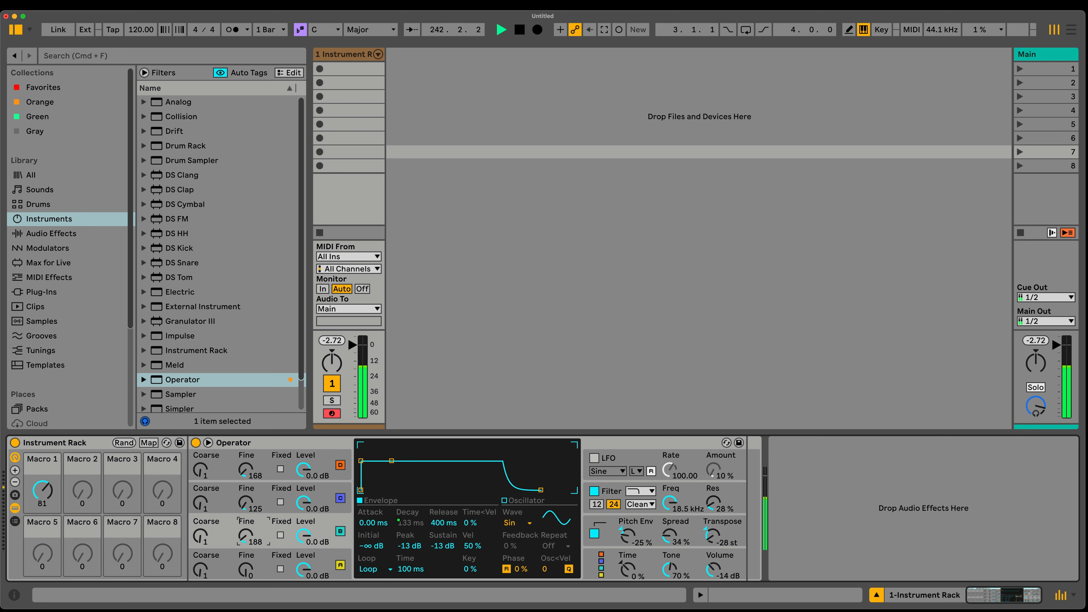
Set Operator's transpose to -18 st and the pitch envelope's release to 1.67 ms.
left_click_drag(712, 535, 711, 541)
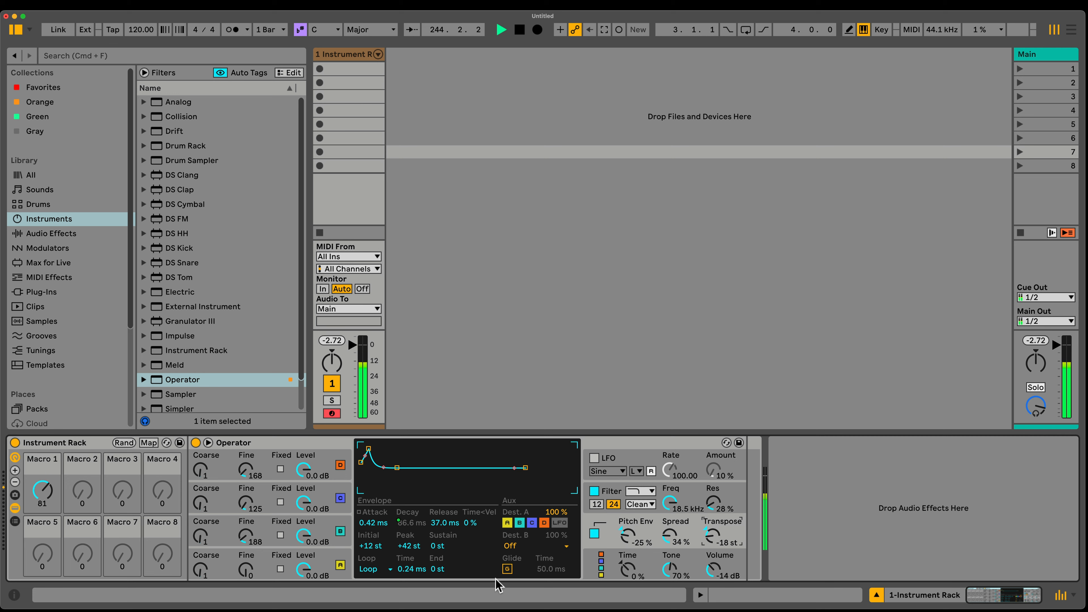
left_click_drag(436, 524, 436, 553)
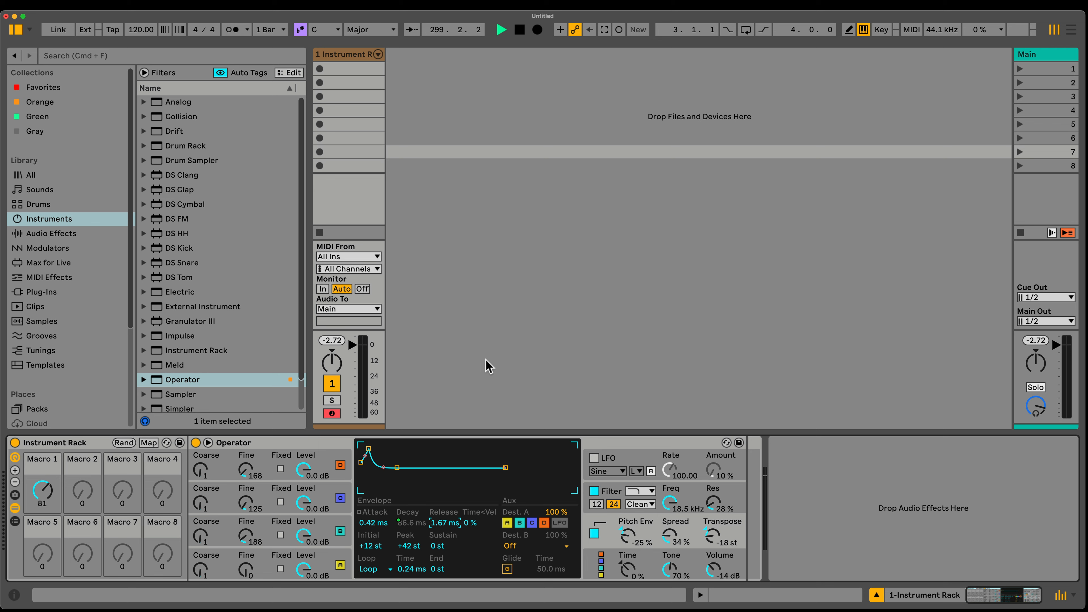
Find Compressor among the audio effects and add it after the Instrument Rack.
left_click(62, 234)
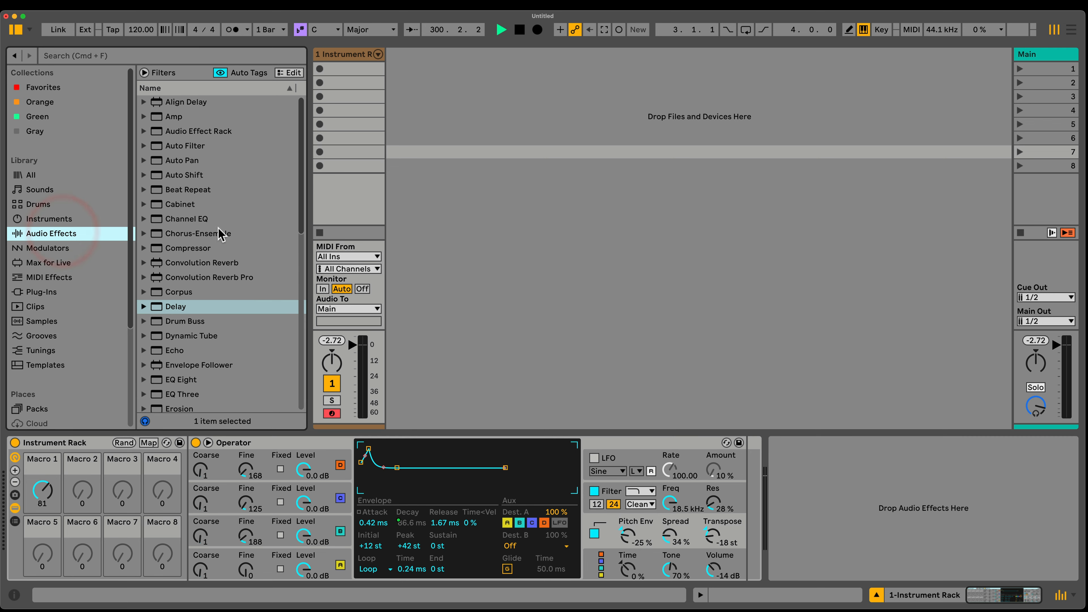
scroll(194, 326, "down", 1)
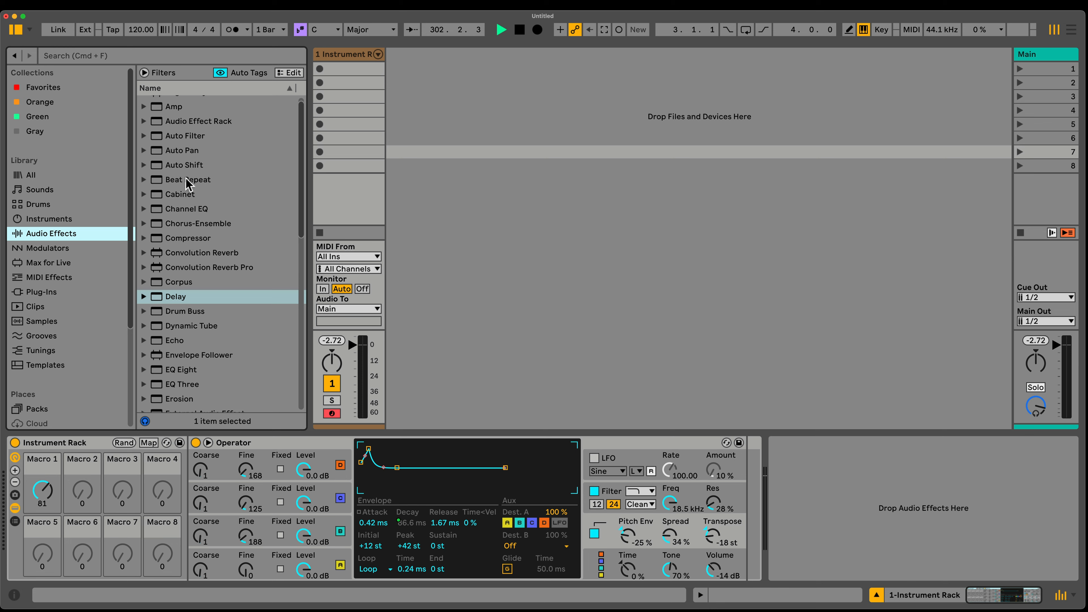
scroll(189, 183, "up", 1)
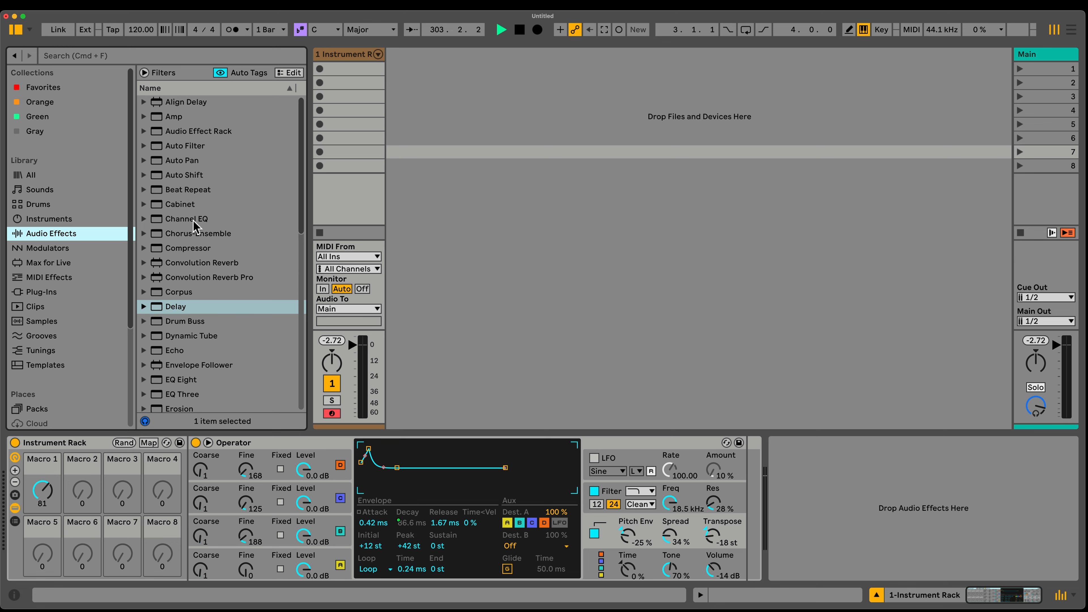
double_click(190, 248)
Set the Compressor's threshold to -34.0 dB, ratio to inf:1, attack to 0.02 ms and output gain to 7.88 dB.
left_click_drag(857, 459, 857, 497)
left_click_drag(789, 488, 814, 475)
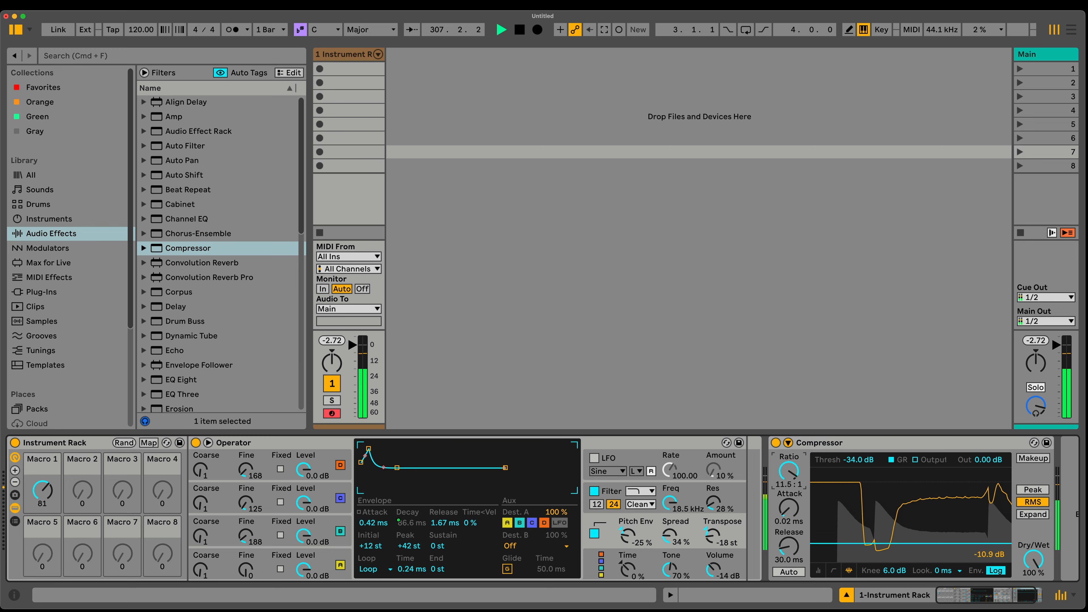
left_click_drag(985, 460, 985, 441)
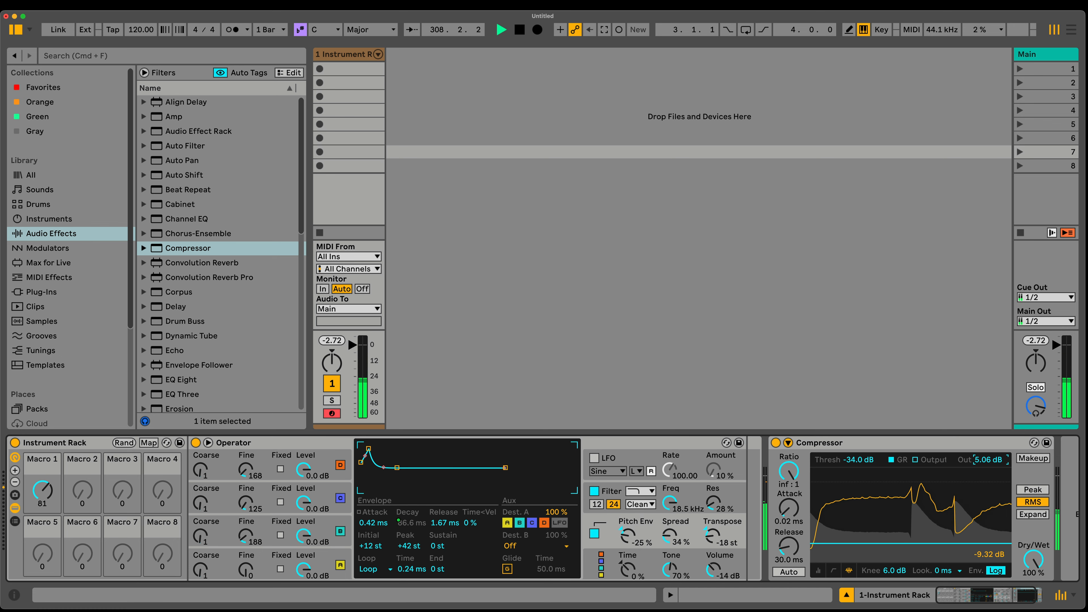
Set the envelope peak of Operator's oscillator B to 0.0 dB.
left_click(325, 560)
left_click(317, 521)
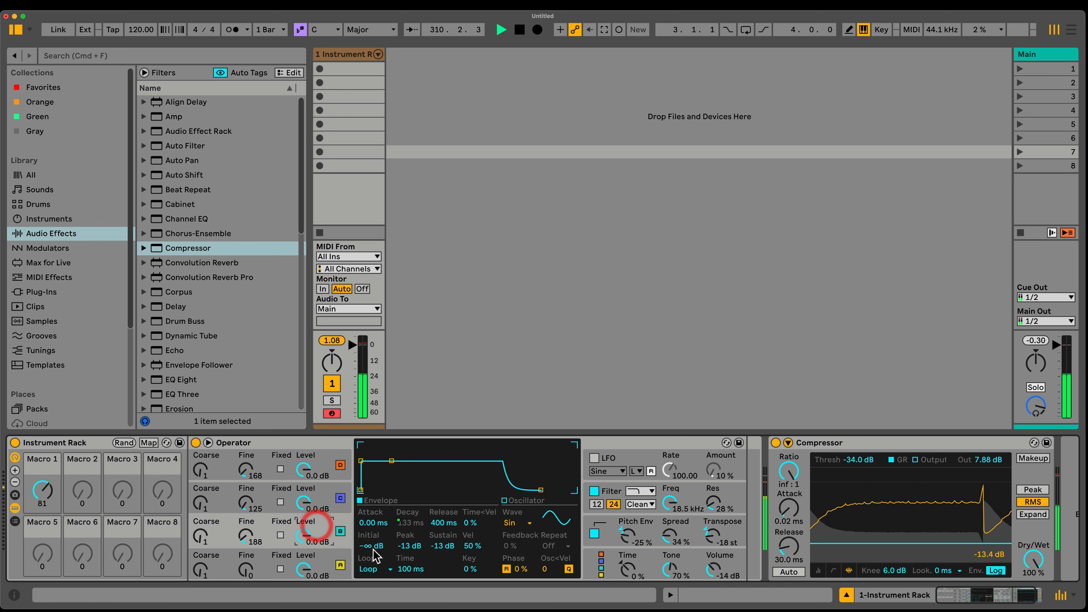
left_click(410, 545)
mouse_move(410, 546)
left_mouse_down()
mouse_move(410, 506)
mouse_move(407, 549)
left_mouse_up()
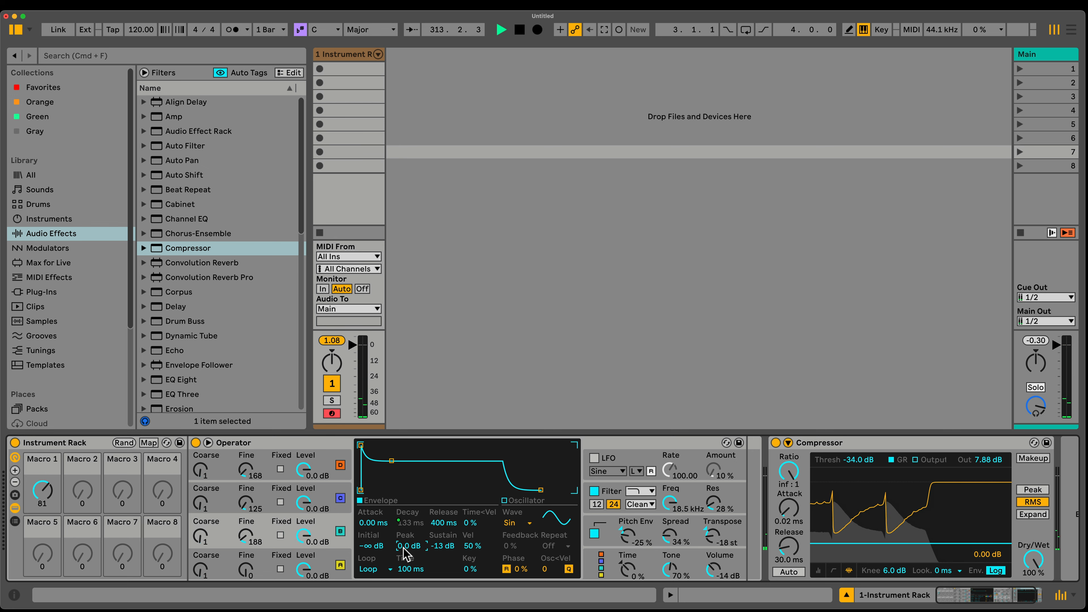
Compare the sound with the Compressor bypassed and active, and delete the Compressor from the track.
left_click(776, 443)
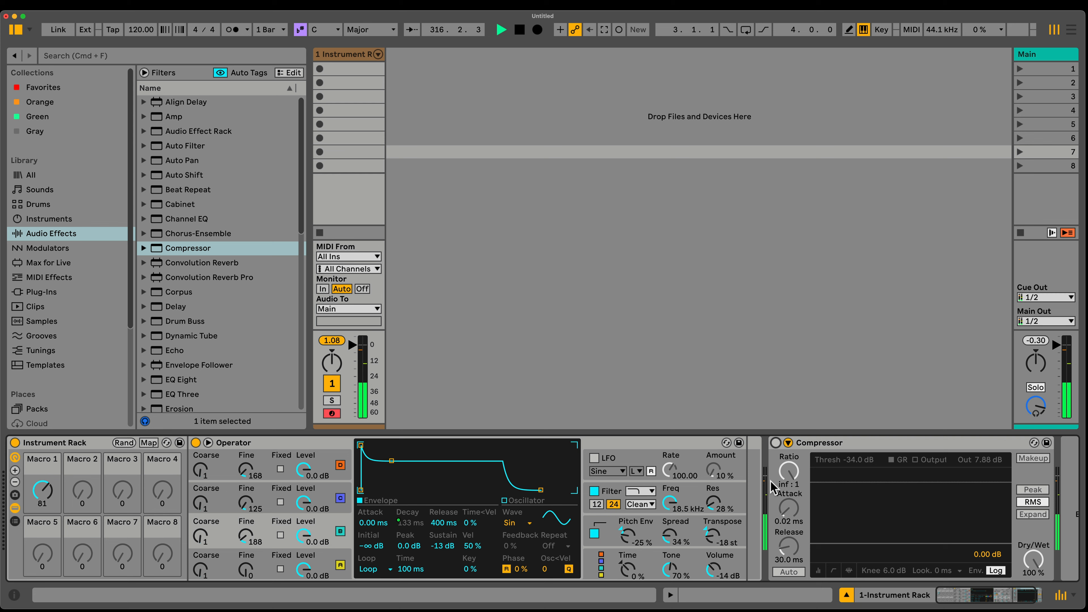
left_click(776, 443)
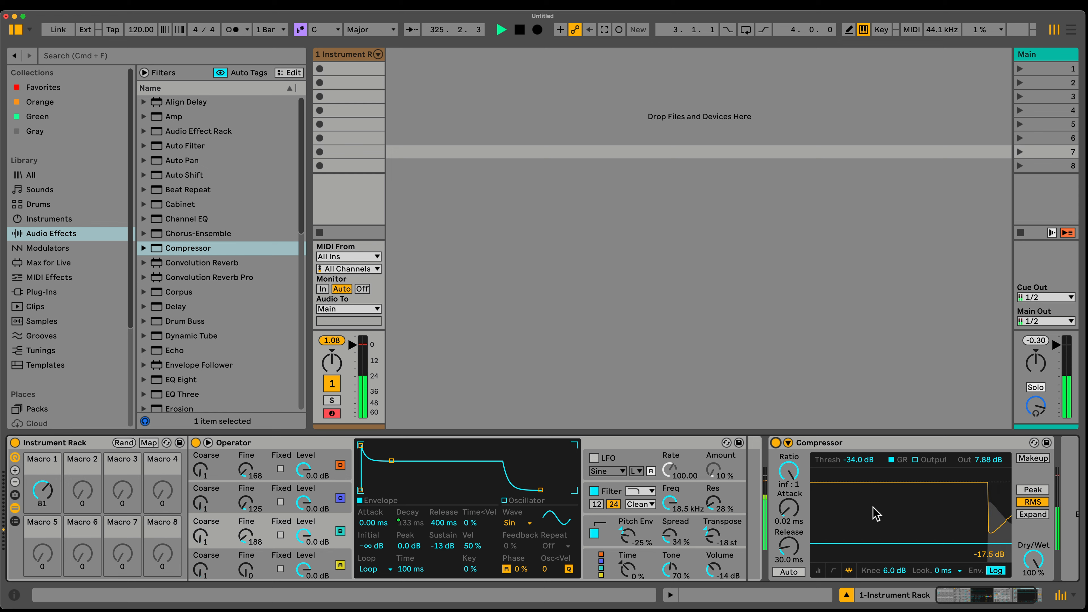
left_click(776, 443)
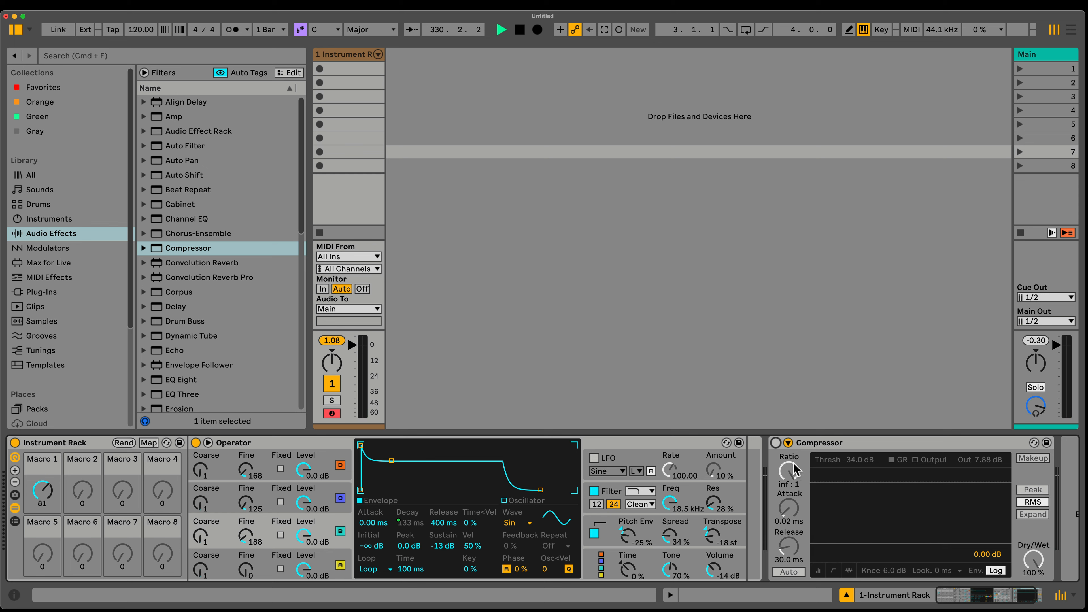
left_click(776, 443)
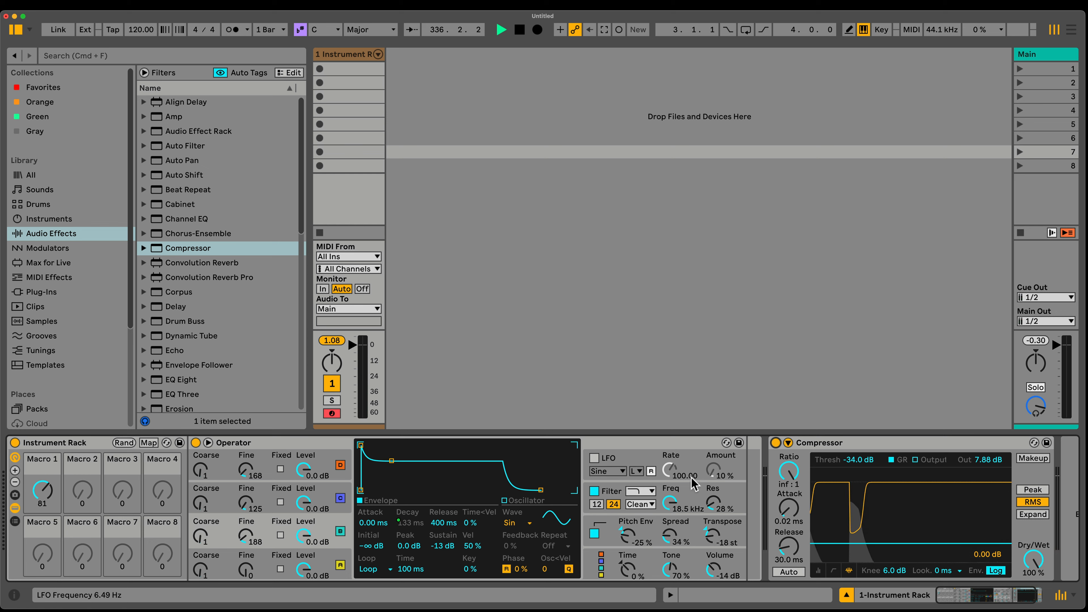
left_click(854, 441)
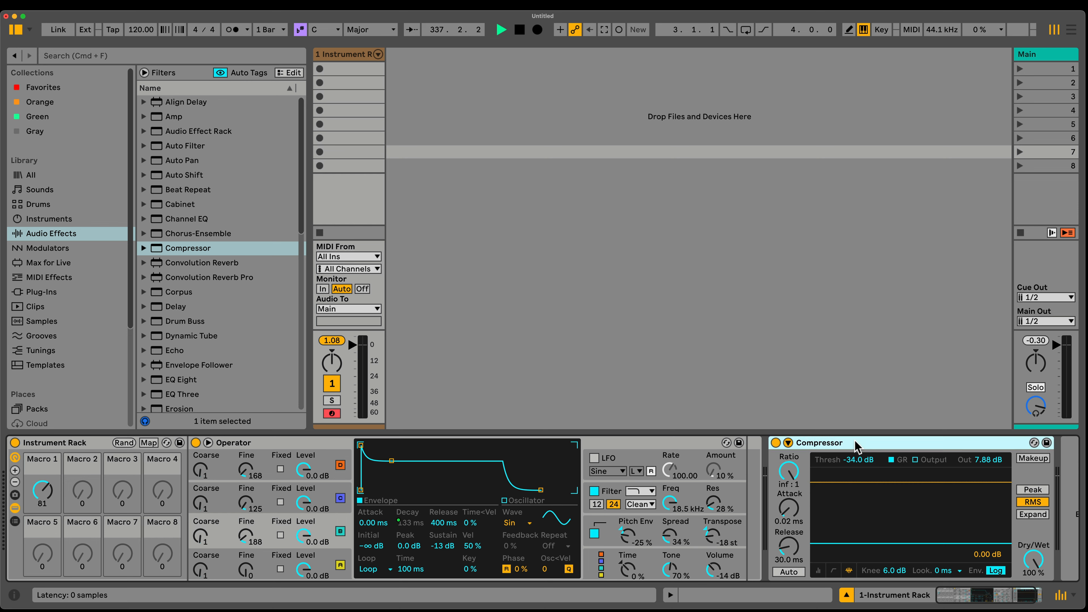
key("Delete")
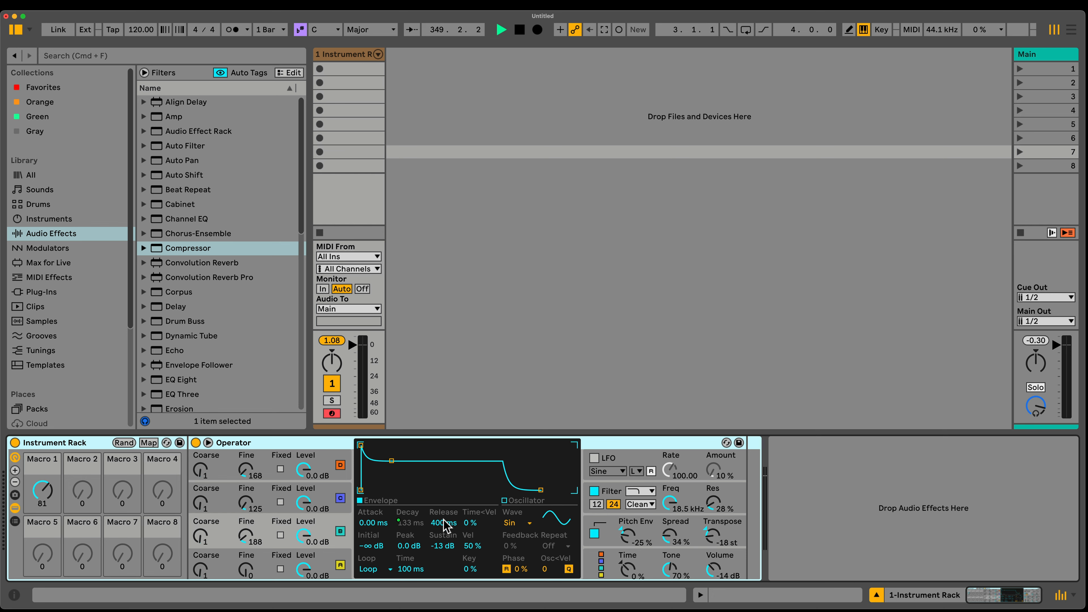
Set oscillator C's level to -5.7 dB and the loop time of oscillator B's envelope to 170 ms.
left_click_drag(304, 504, 304, 513)
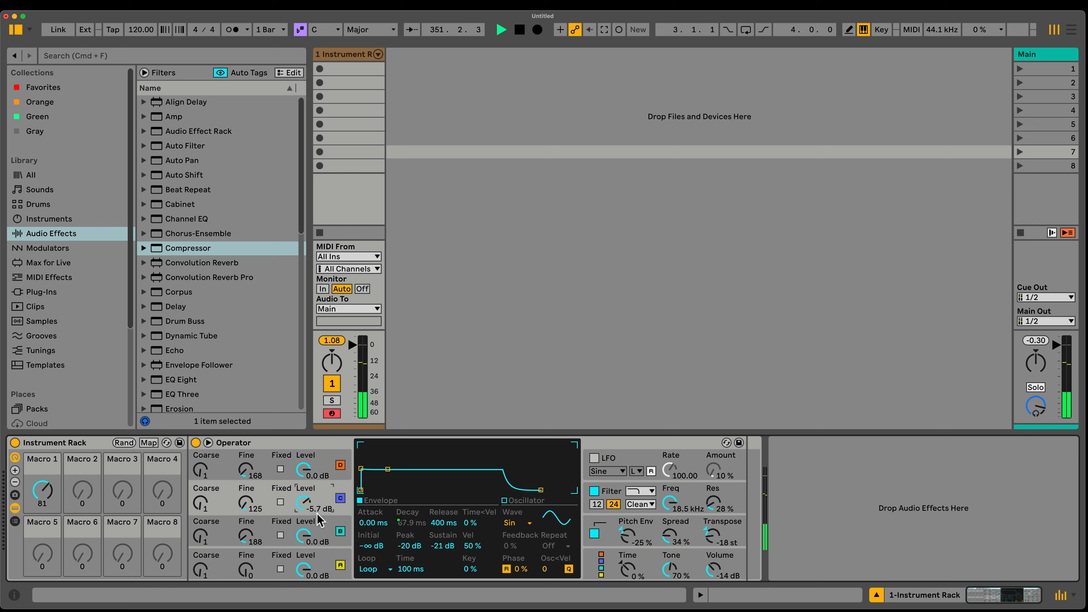
left_click(324, 563)
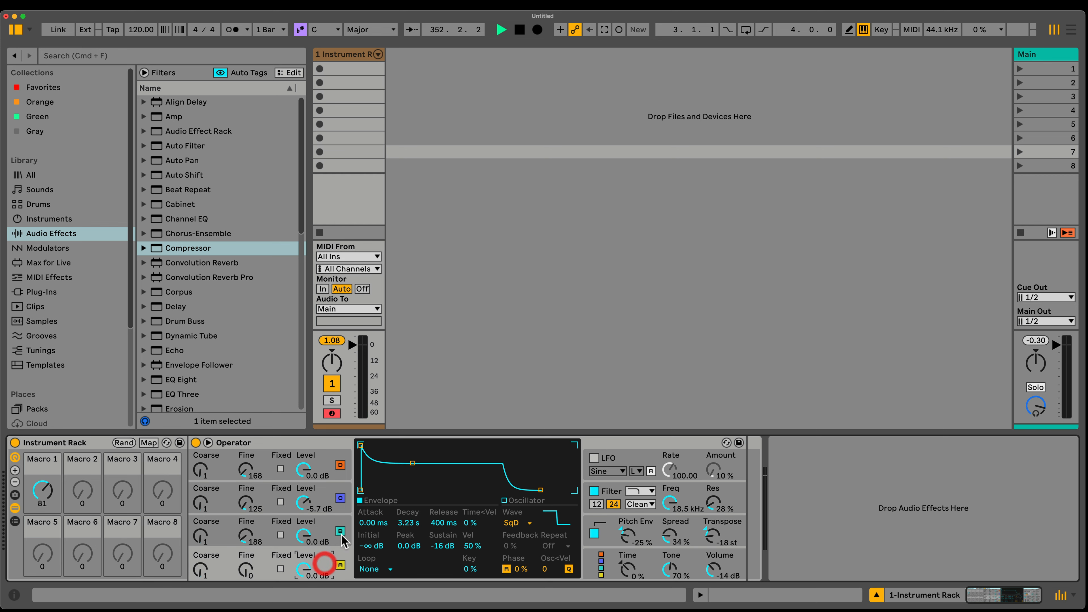
left_click(322, 532)
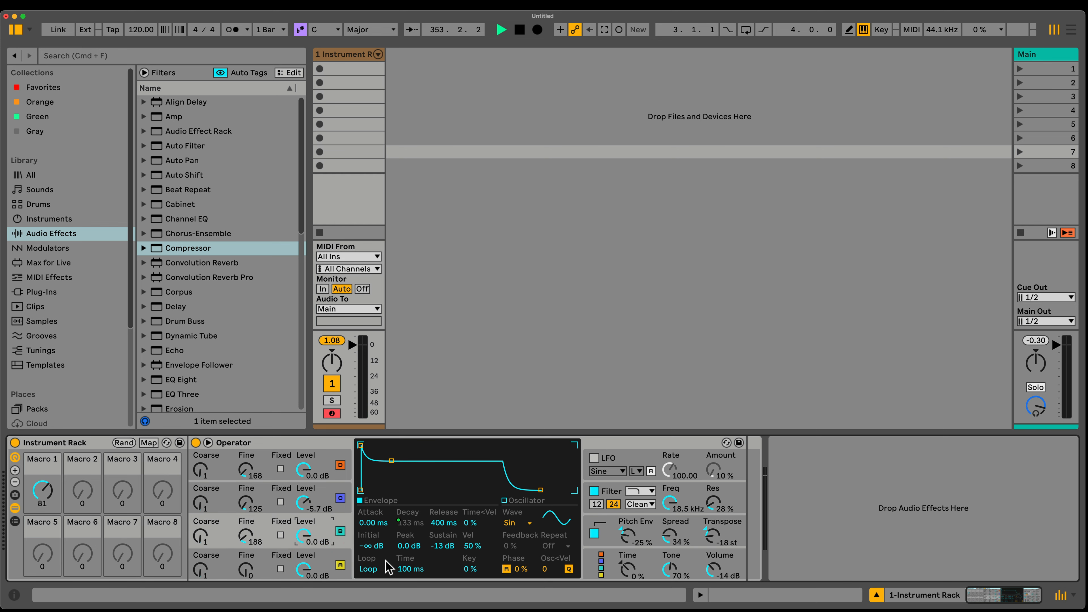
left_click(305, 499)
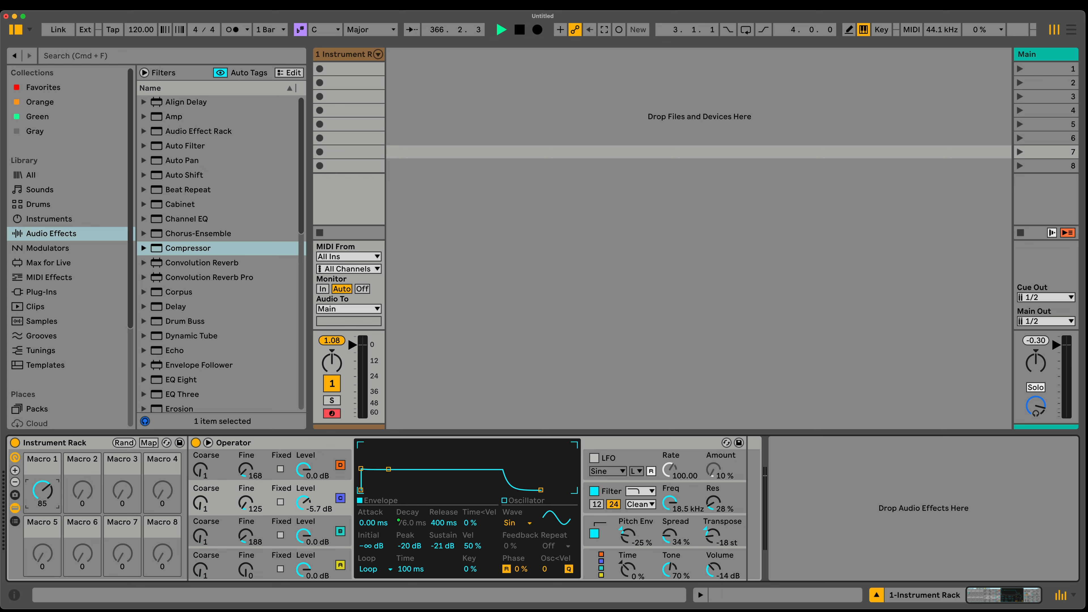
Set oscillator D's fine tuning to 135 and turn Macro 1 up to 108.
left_click_drag(42, 490, 43, 488)
left_click_drag(241, 469, 240, 475)
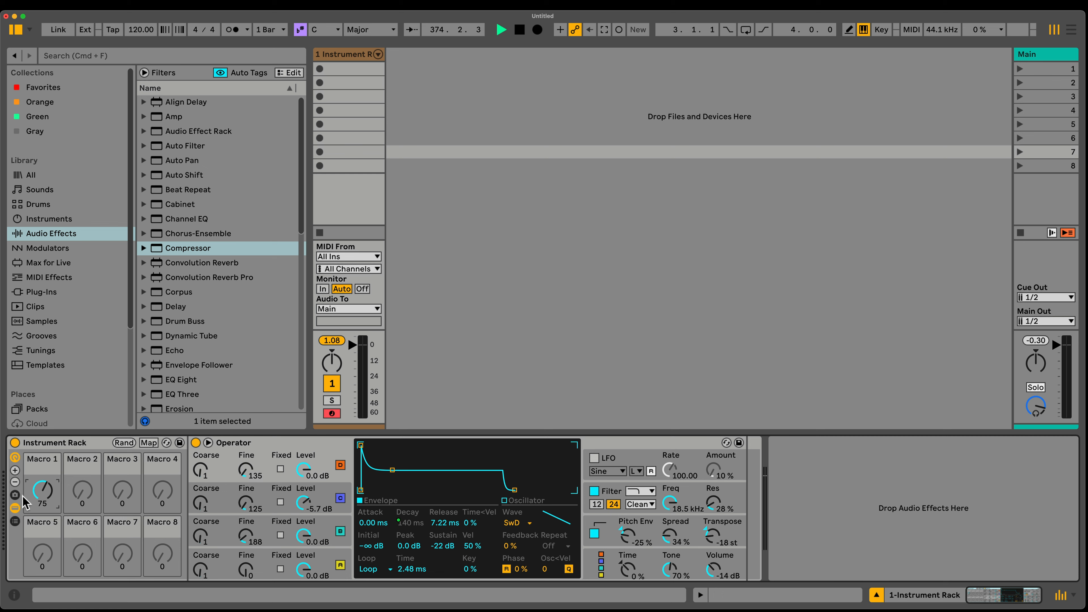
left_click_drag(37, 498, 36, 476)
left_click_drag(42, 490, 42, 497)
Raise the minimum of Macro 1's mapping to oscillator C's envelope decay time to 5.12 ms.
left_click(148, 442)
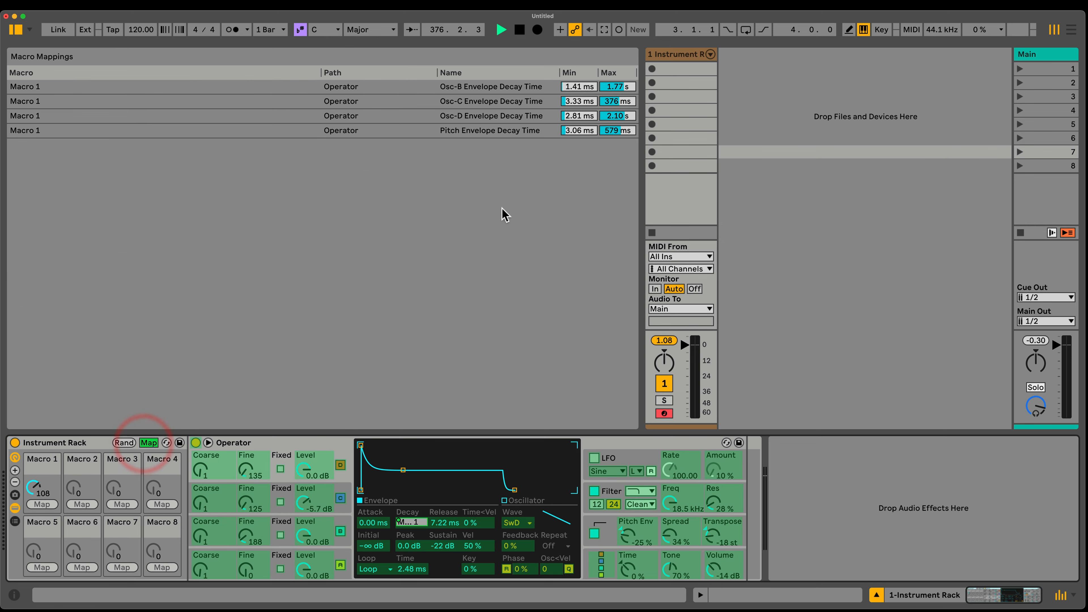
left_click_drag(582, 102, 582, 98)
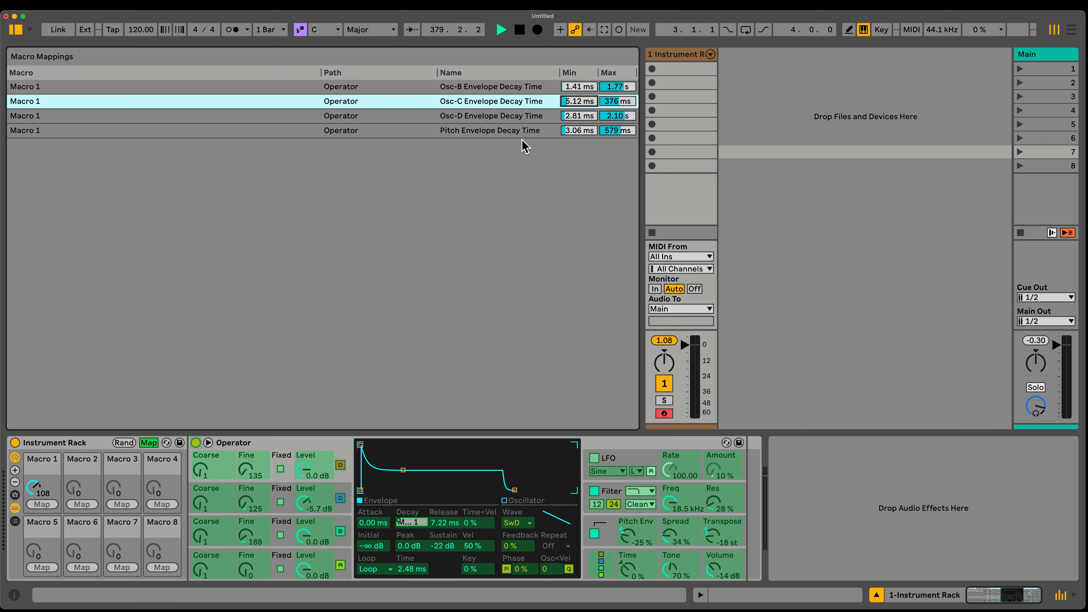
left_click(151, 442)
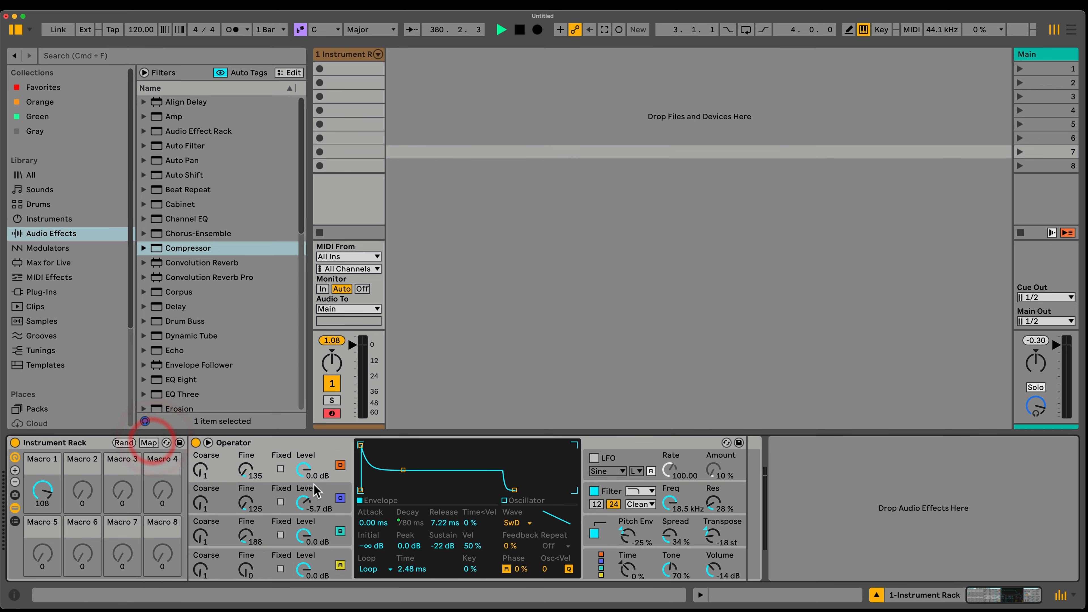
Map the envelope attack times of oscillators D and B to Macro 2.
right_click(370, 523)
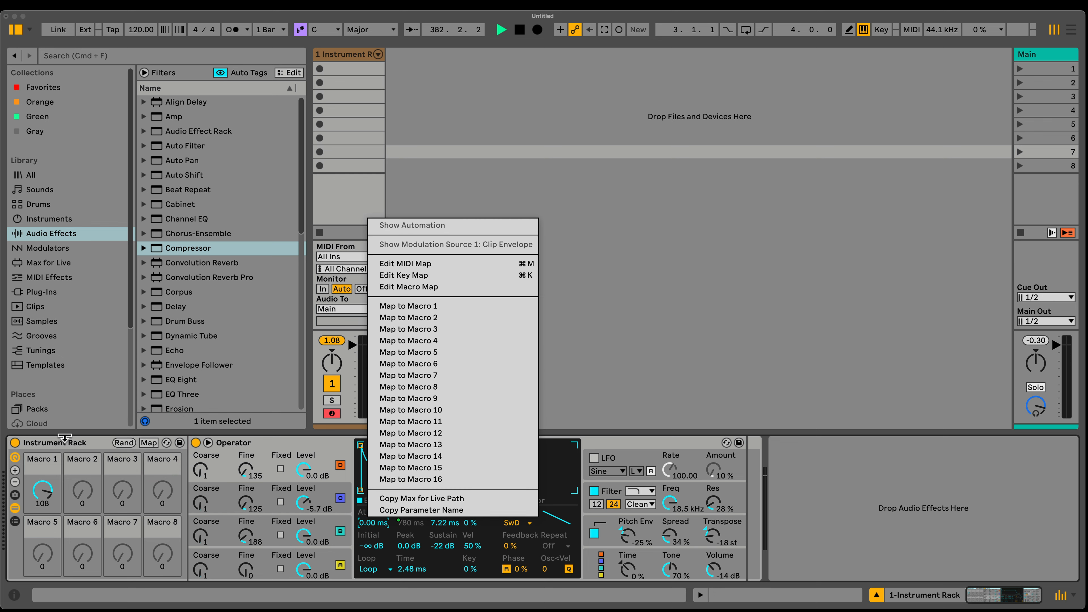
left_click(410, 317)
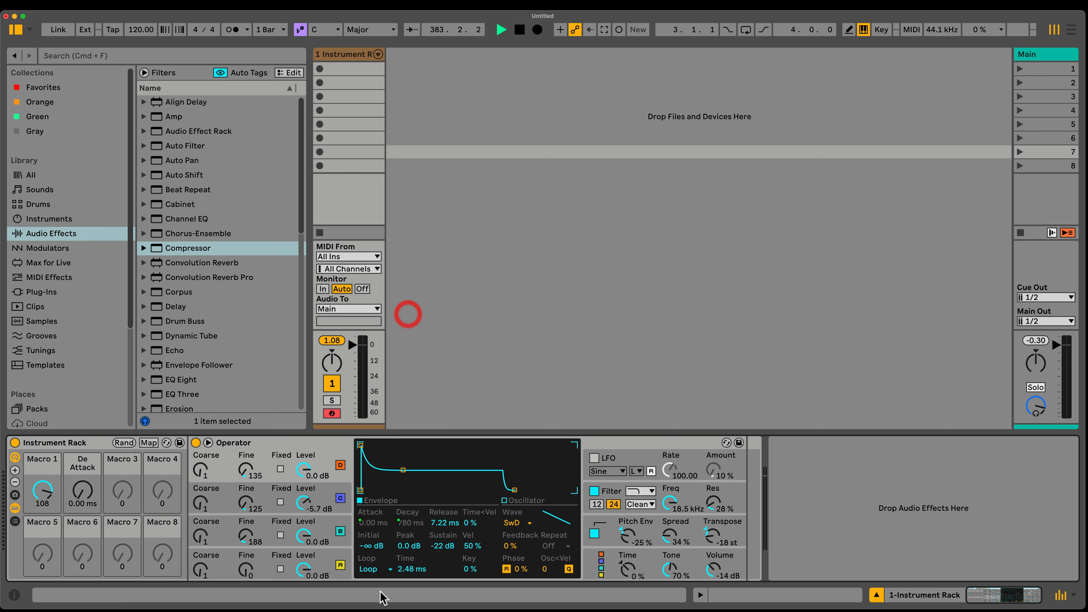
left_click(318, 540)
right_click(370, 523)
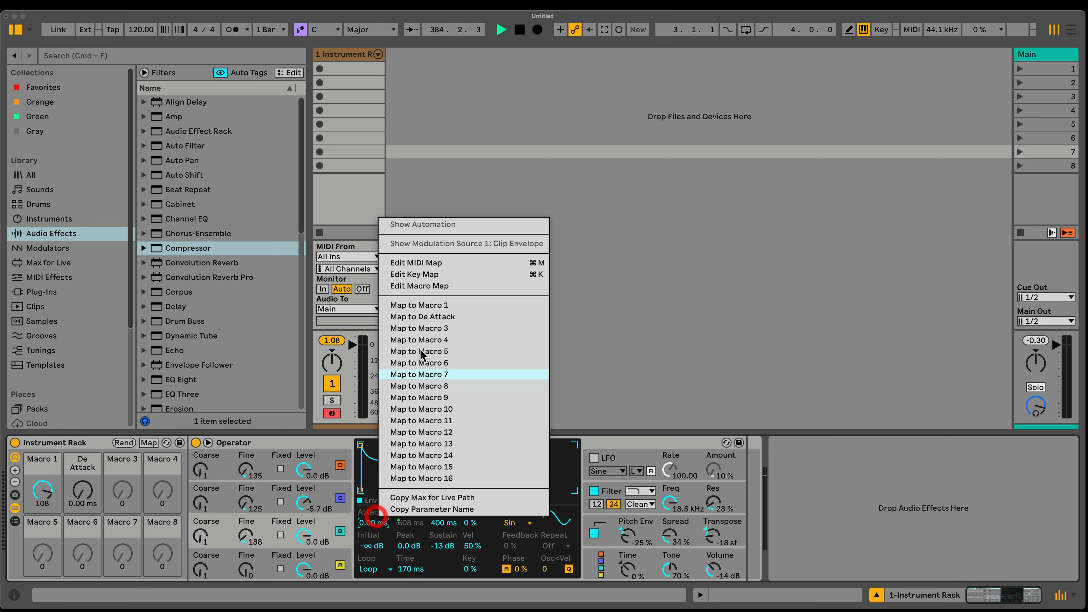
left_click(423, 317)
Map oscillator C's envelope attack time to Macro 2.
left_click(319, 496)
right_click(319, 497)
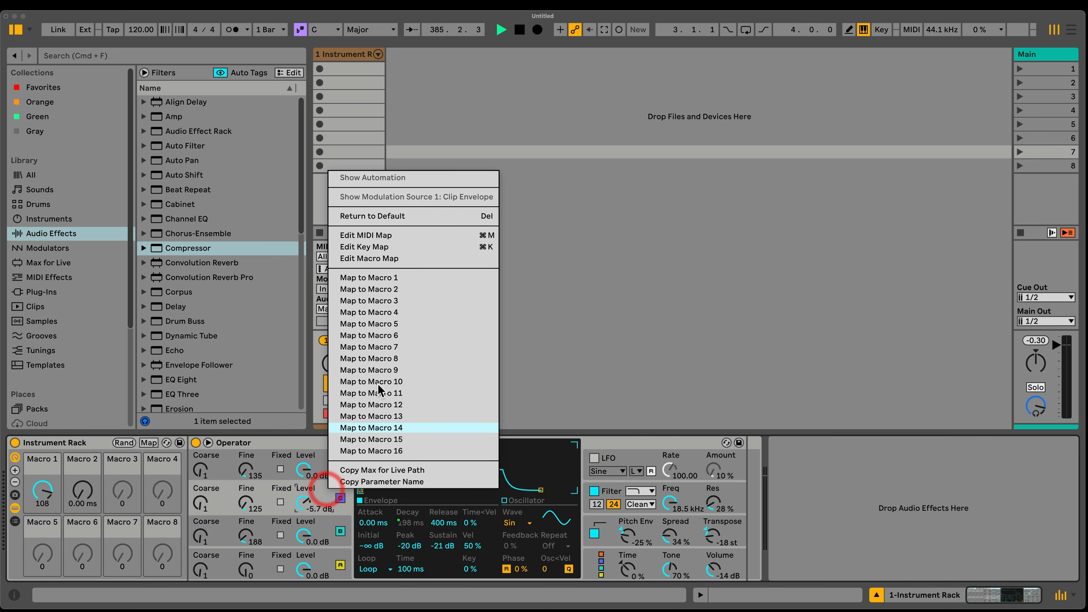
left_click(376, 545)
right_click(375, 514)
right_click(372, 521)
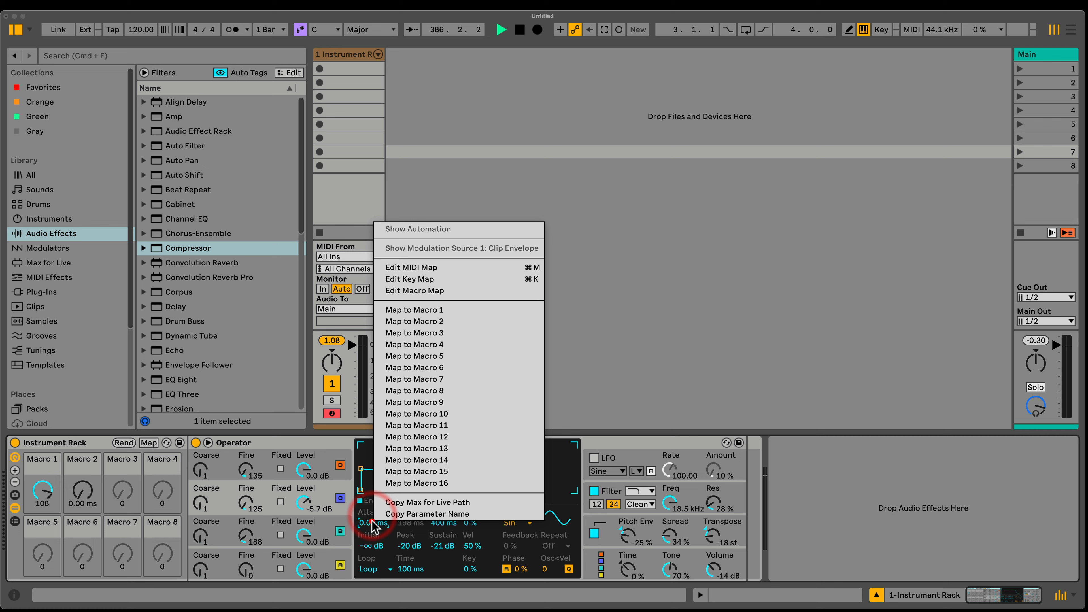
left_click(425, 317)
Map the pitch envelope's attack time to Macro 2 as well.
left_click(321, 455)
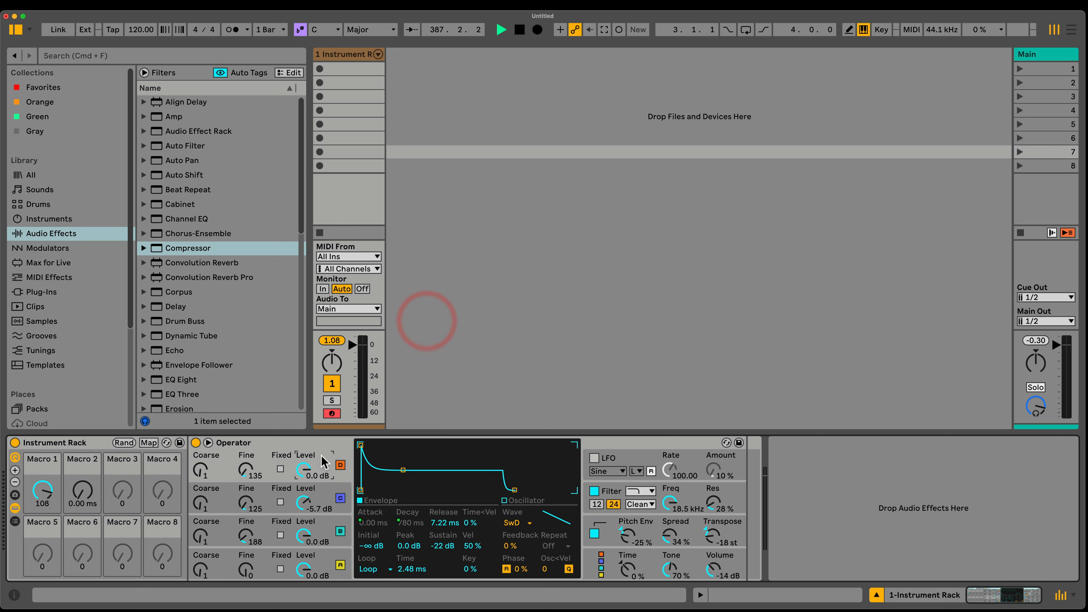
left_click(597, 526)
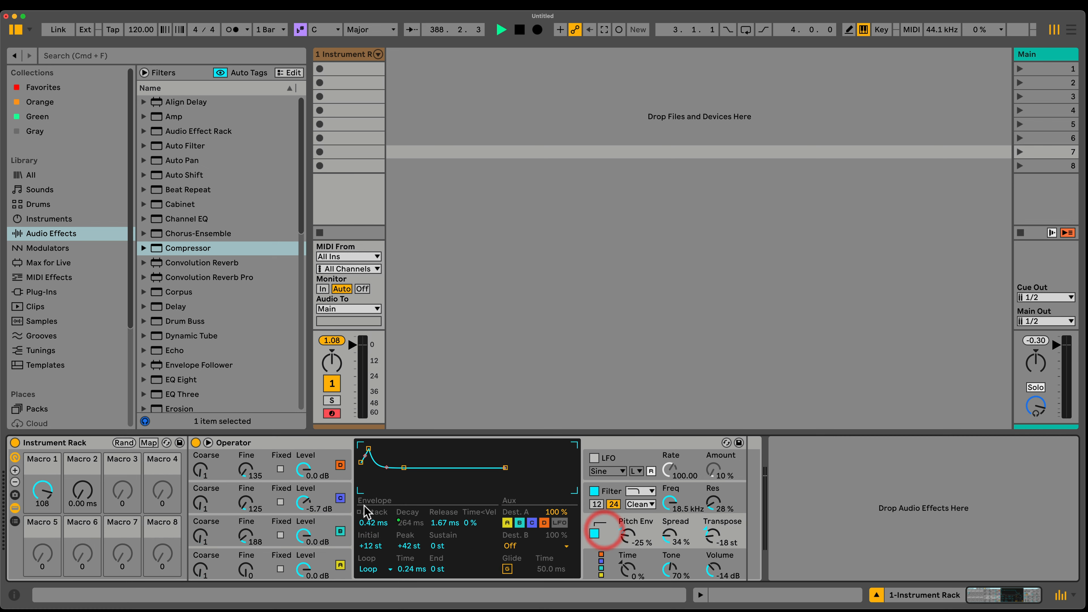
right_click(372, 522)
left_click(415, 318)
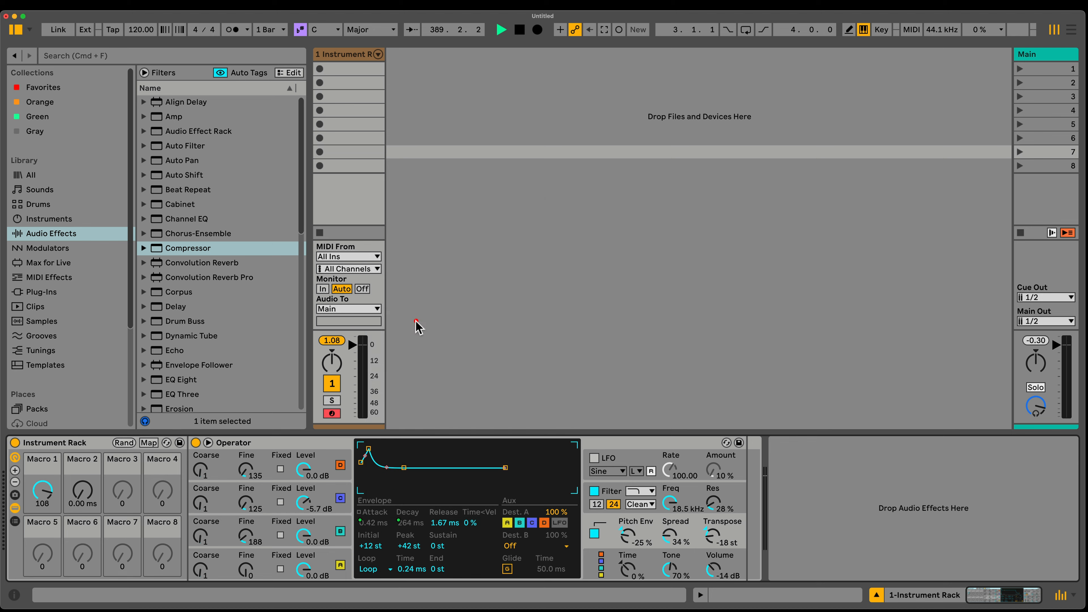
Set the Macro 2 attack ranges to 2.11–441 ms for B, 1.92 ms–2.03 s for C, 1.59 ms–1.52 s for D and 0.99 ms–3.27 s for pitch.
left_click(148, 443)
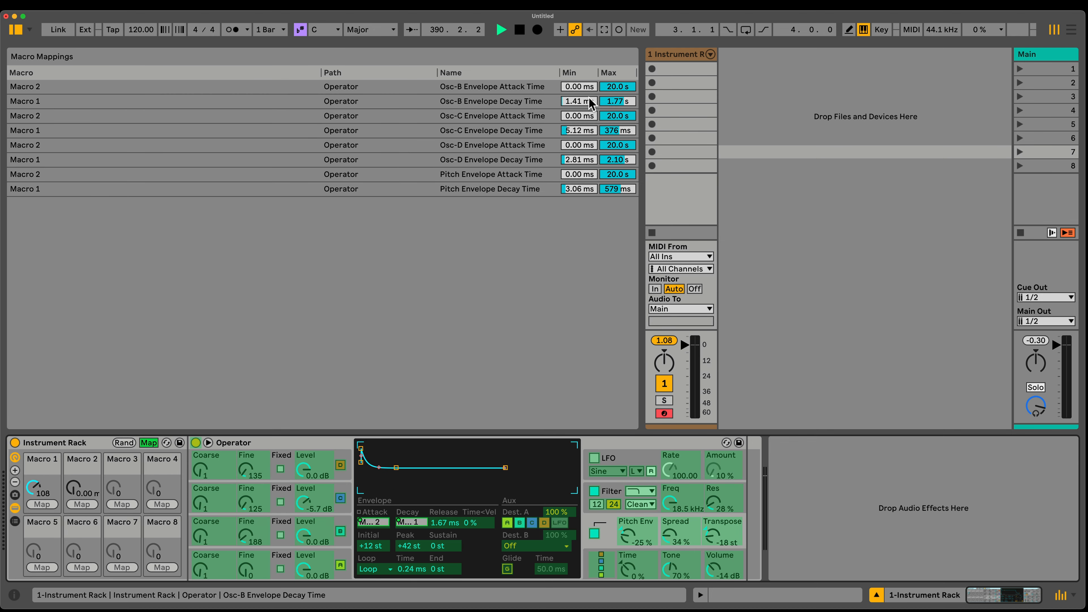
left_click(582, 87)
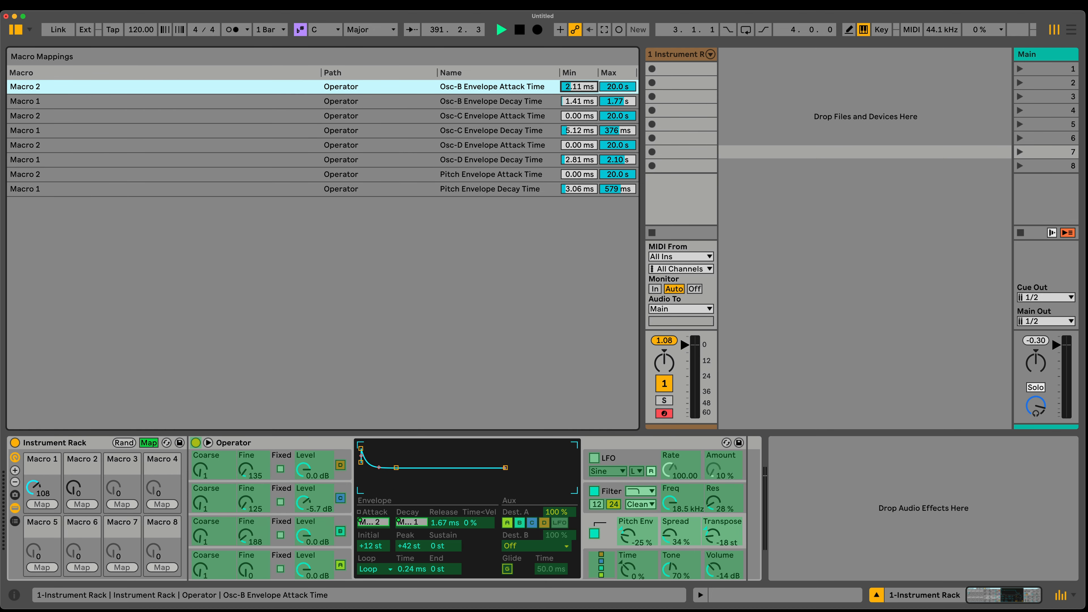
left_click_drag(622, 88, 622, 188)
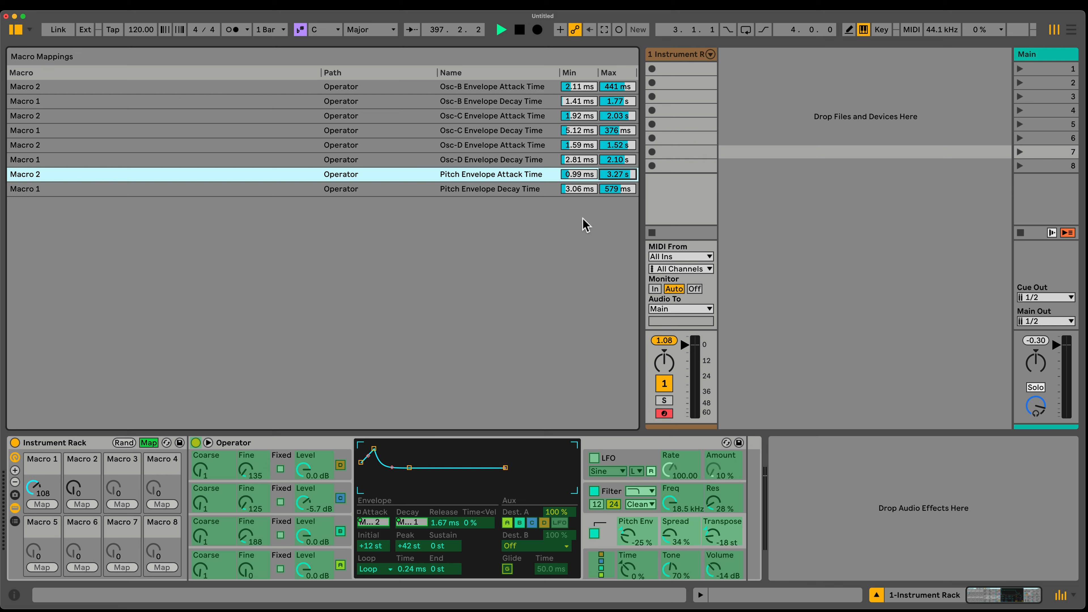
Lower the maximum of Macro 1's mapping to oscillator B's envelope decay time to 1.37 s and leave macro mapping.
left_click_drag(613, 103, 612, 82)
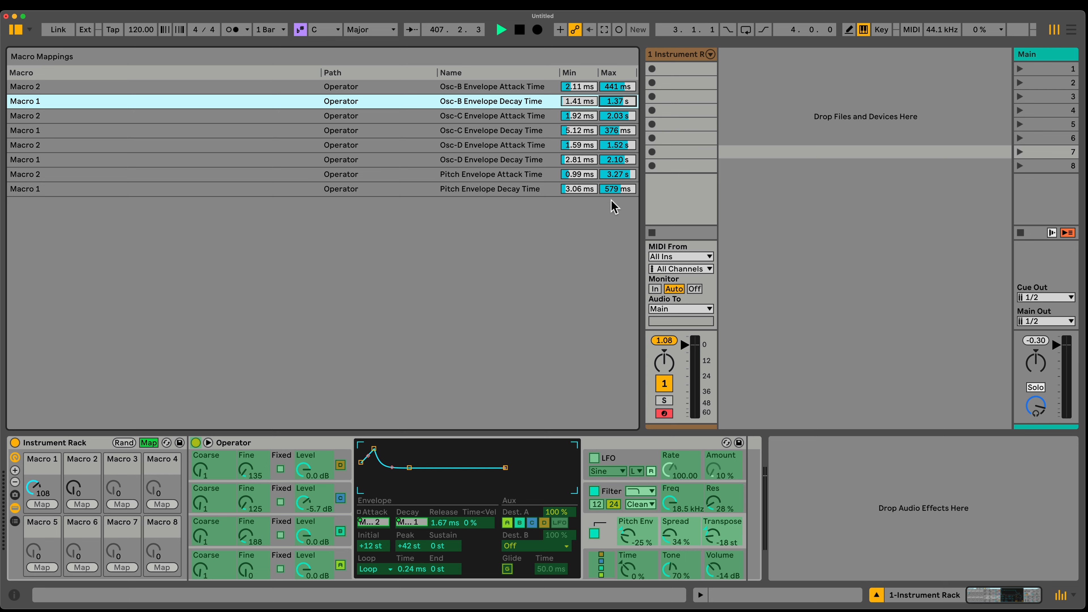
left_click(150, 443)
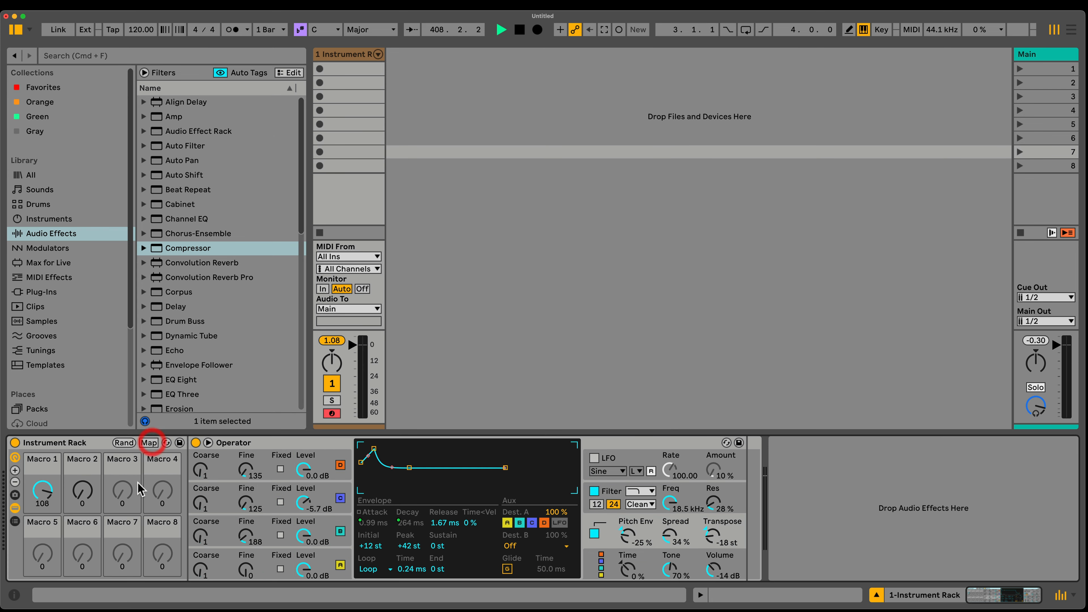
Turn Macro 2 up to 62 and sweep Macro 1, leaving it at 108.
left_click_drag(83, 491, 82, 445)
left_click_drag(42, 491, 42, 453)
Set oscillator C's fine tuning to 5 and level to 0.0 dB, and oscillator B's fine tuning to 55.
left_click(237, 501)
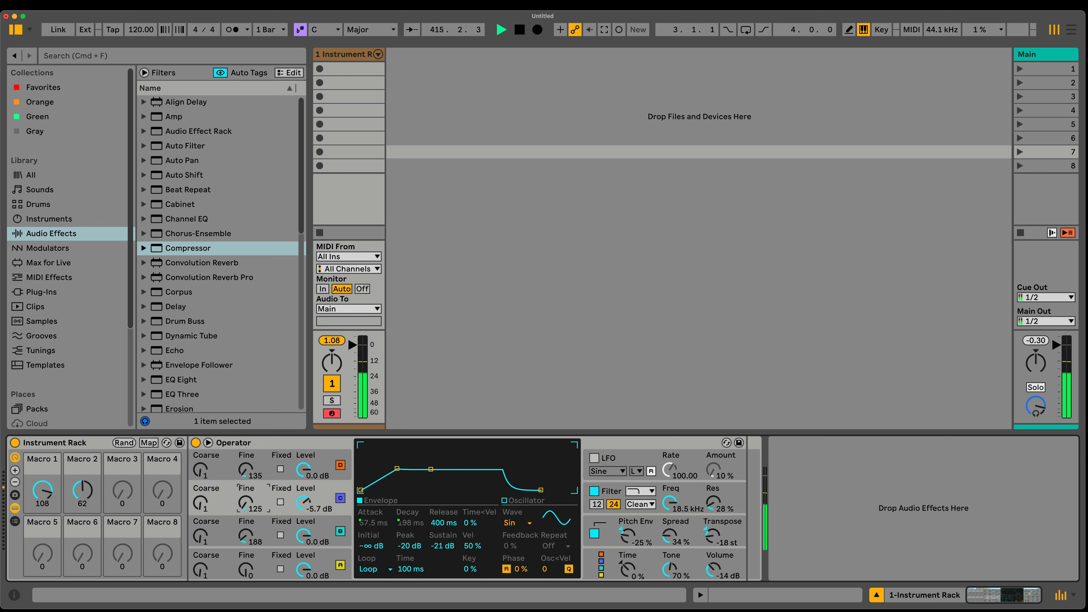
left_click(237, 533)
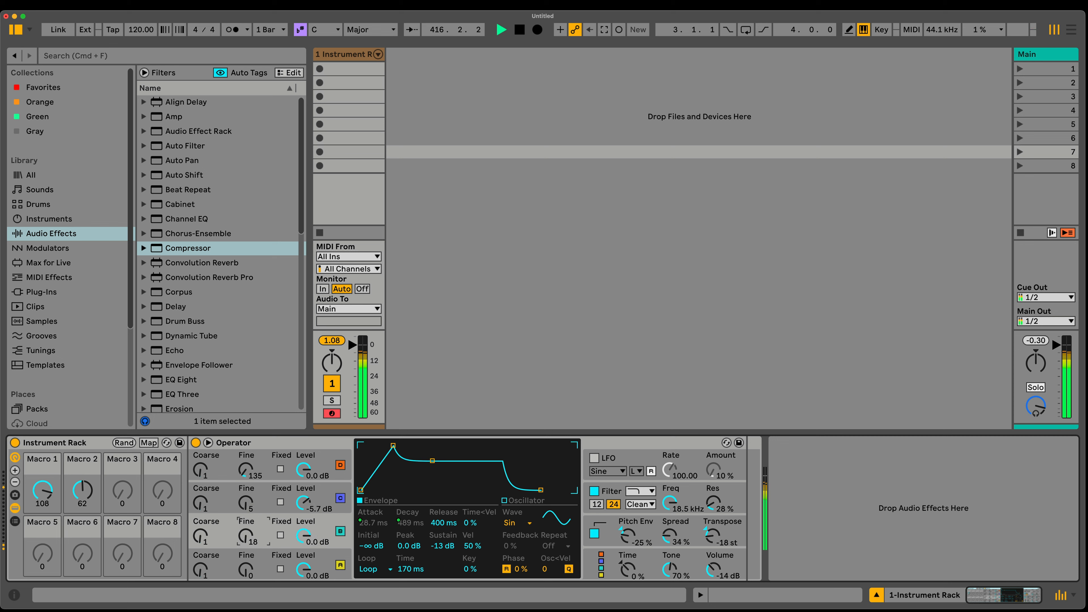
left_click_drag(306, 504, 306, 490)
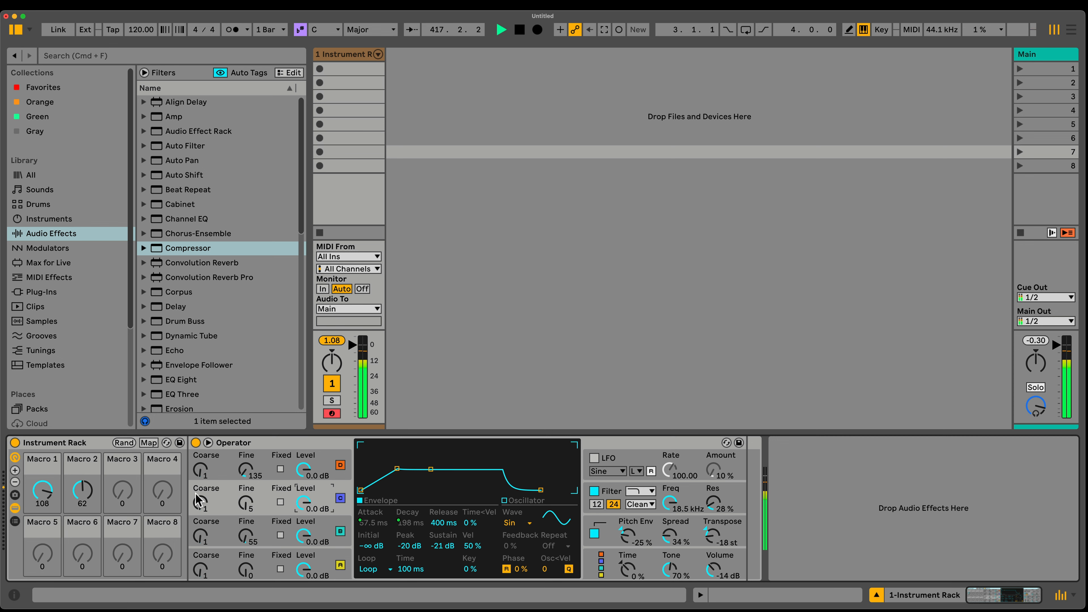
left_click_drag(198, 500, 200, 505)
Set oscillator A's coarse tuning to 0.5 and its envelope sustain to -12 dB, and bring up oscillator B's envelope.
left_click(202, 566)
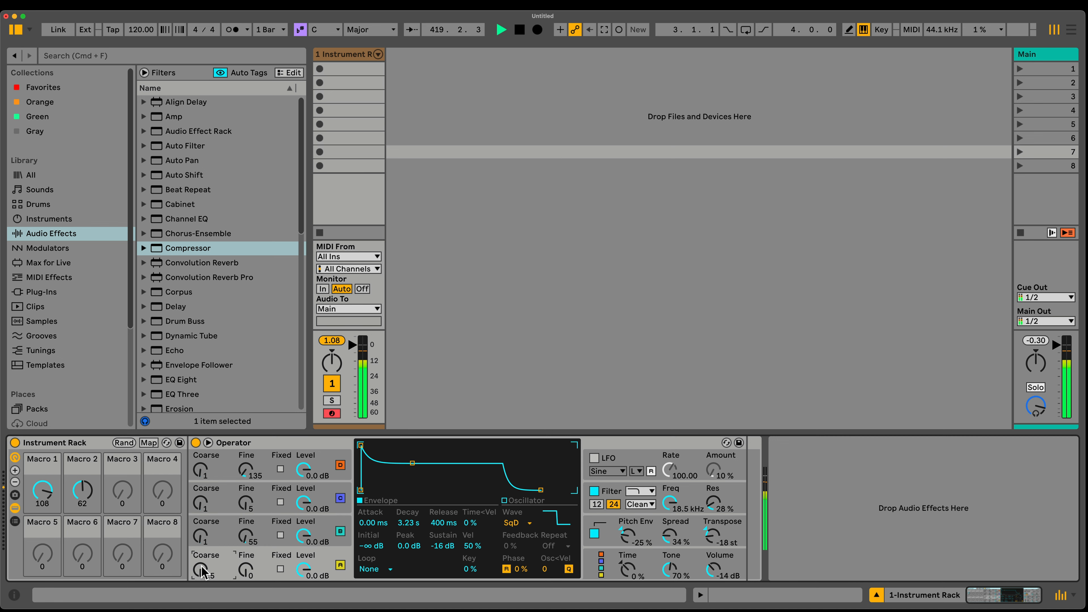
left_click_drag(442, 545, 442, 541)
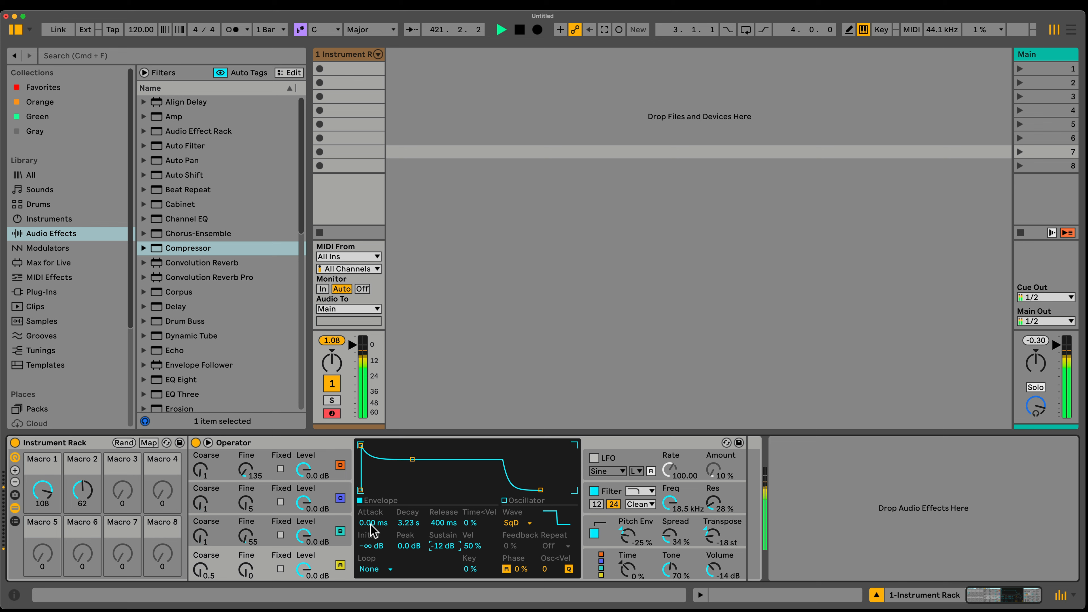
left_click(328, 497)
left_click(328, 542)
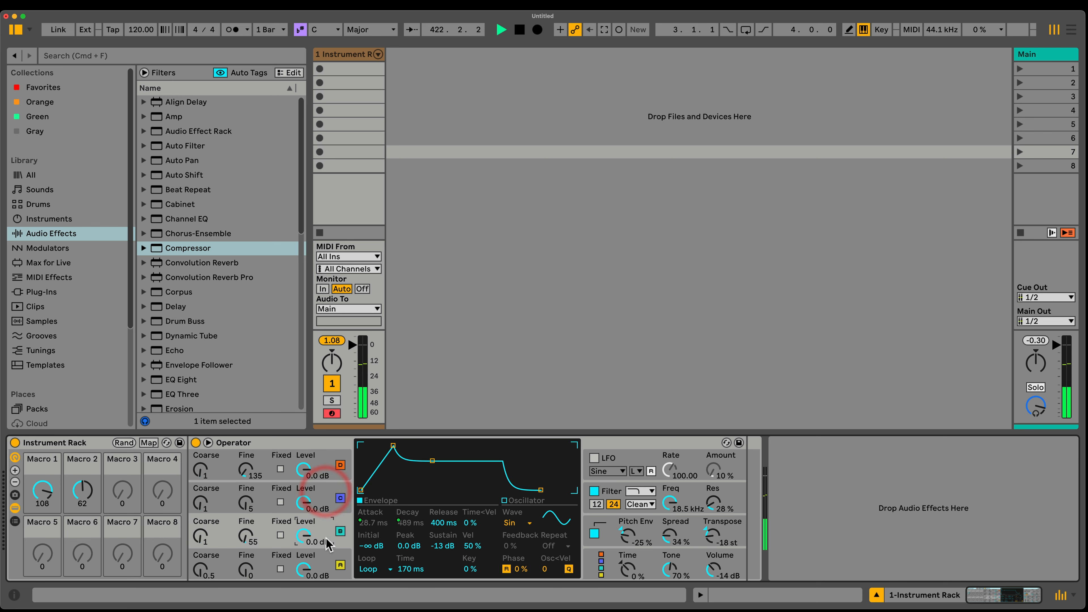
Lower the envelope peak levels of the modulating oscillators, with oscillator B's peak at -12 dB.
left_click(324, 471)
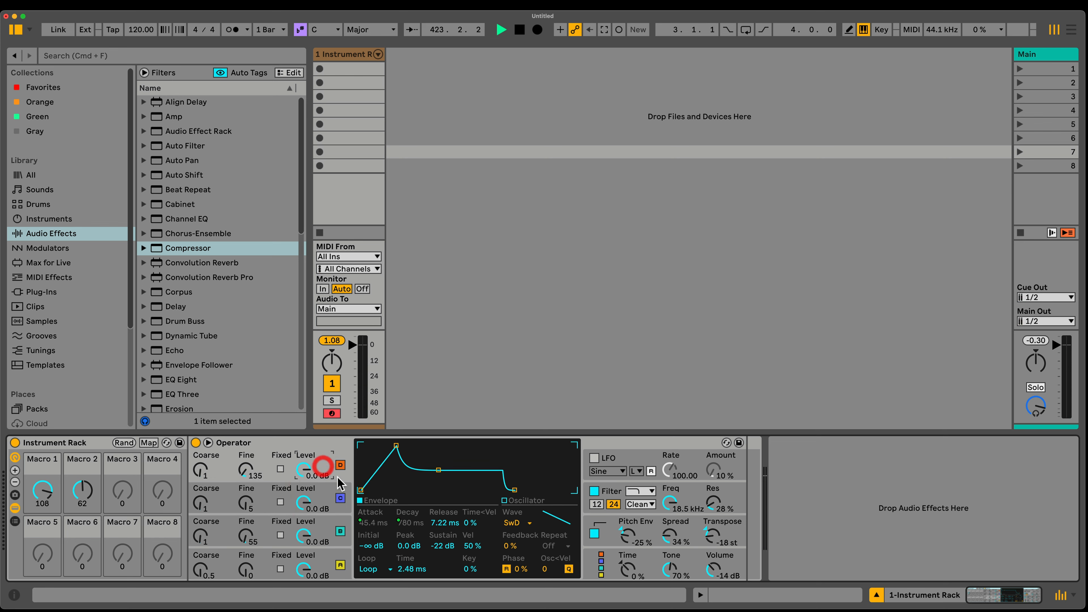
left_click_drag(409, 550, 409, 570)
left_click(324, 495)
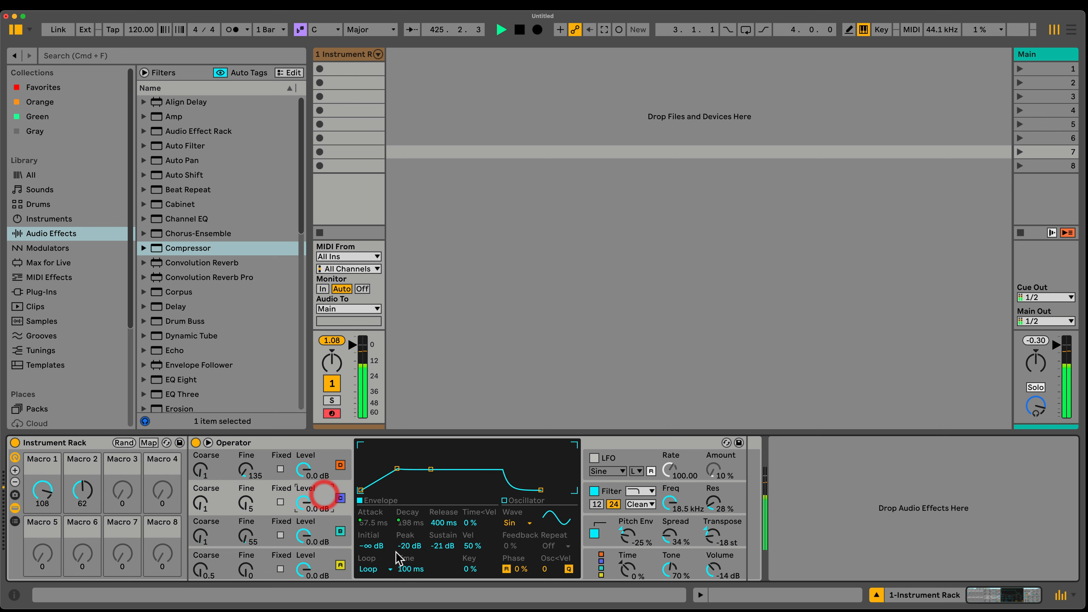
left_click(327, 470)
left_click(319, 530)
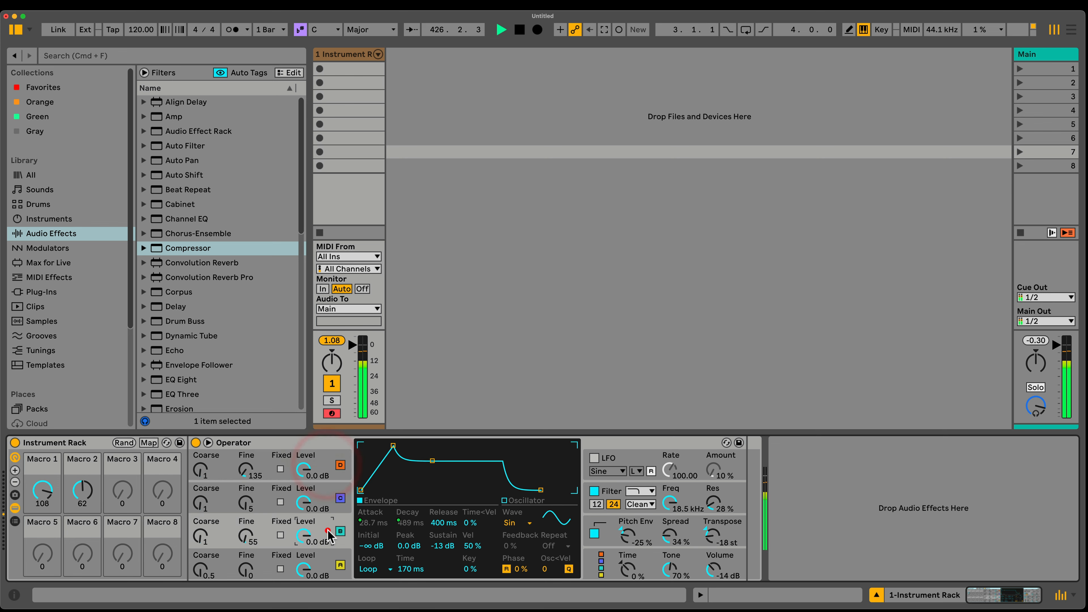
left_click_drag(397, 551, 397, 563)
Sweep Macro 2 up to 127, leaving it at 46, and set Macro 1 to 94.
left_click_drag(82, 491, 82, 448)
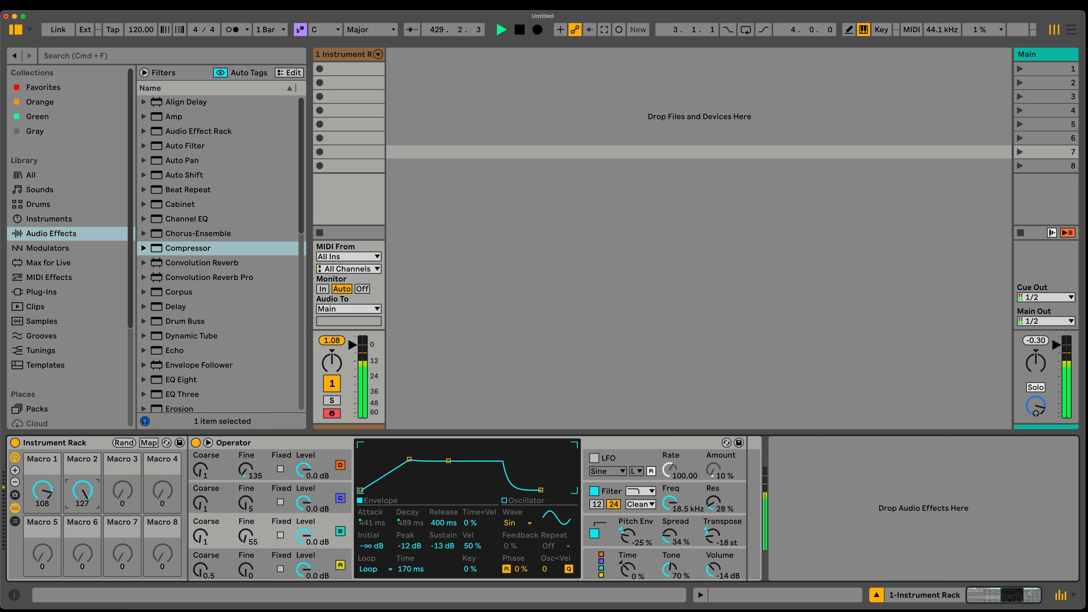
mouse_move(82, 491)
left_mouse_down()
mouse_move(82, 522)
mouse_move(82, 469)
mouse_move(42, 497)
mouse_move(42, 517)
mouse_move(42, 478)
mouse_move(83, 478)
mouse_move(82, 499)
mouse_move(82, 489)
left_mouse_up()
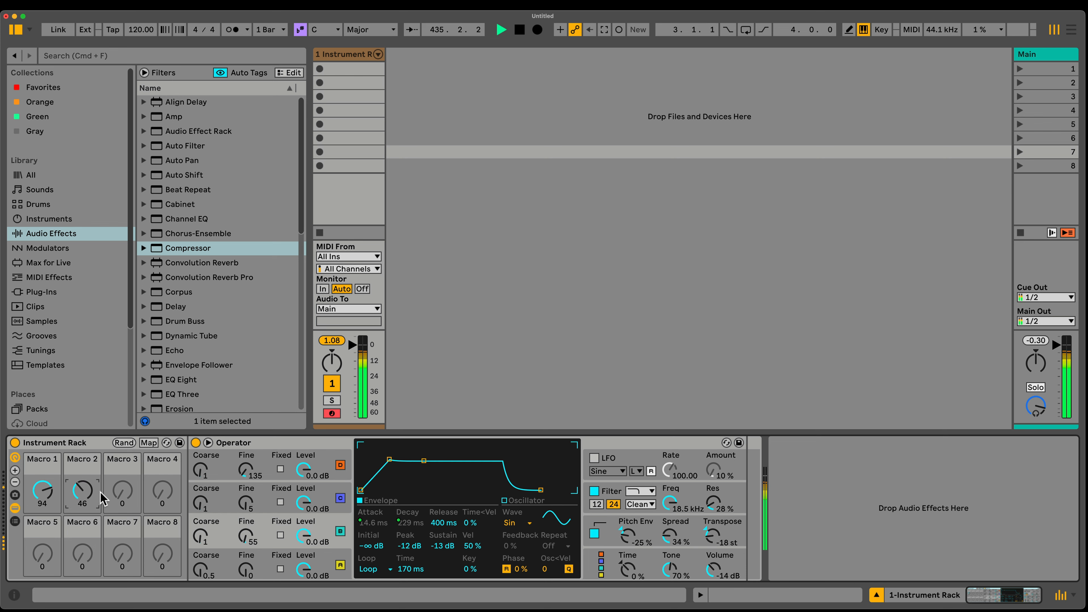
Set the filter envelope's loop mode to Loop and lower the filter frequency to 198 Hz.
left_click(700, 498)
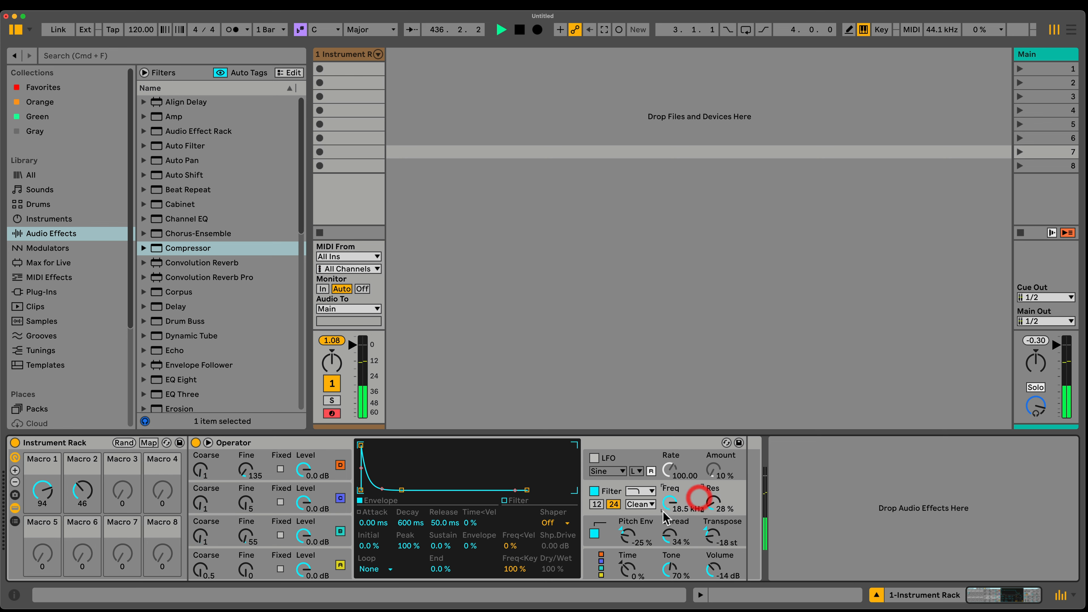
left_click_drag(669, 503, 669, 510)
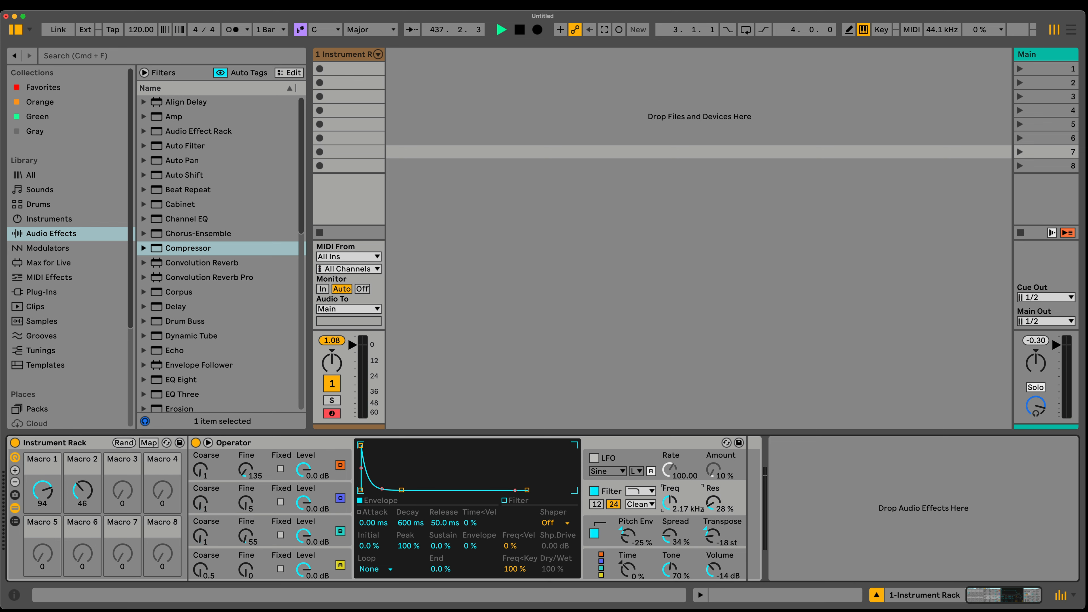
left_click(387, 570)
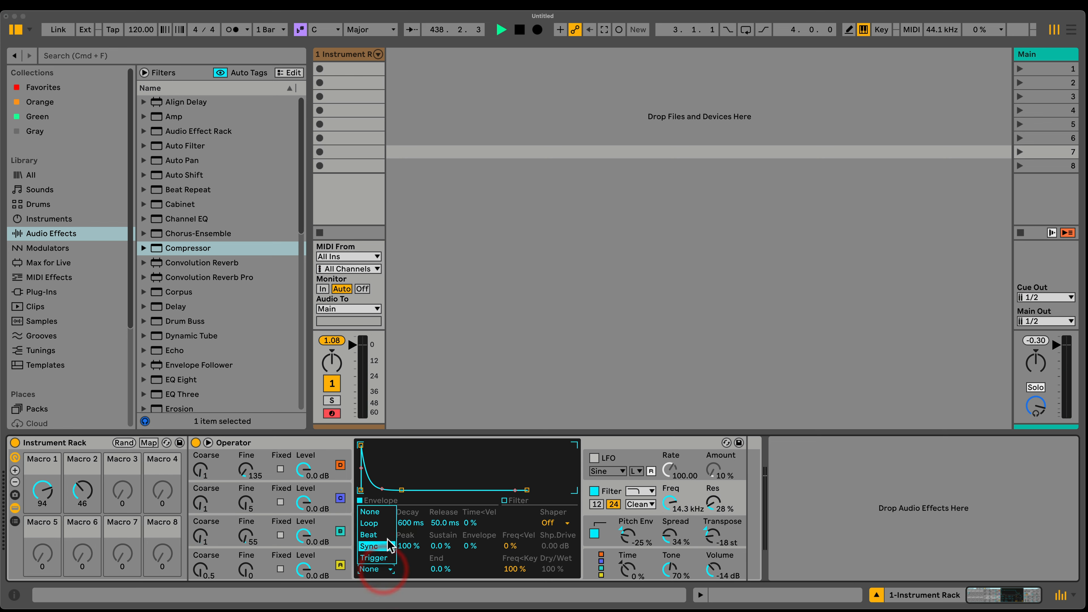
left_click(382, 524)
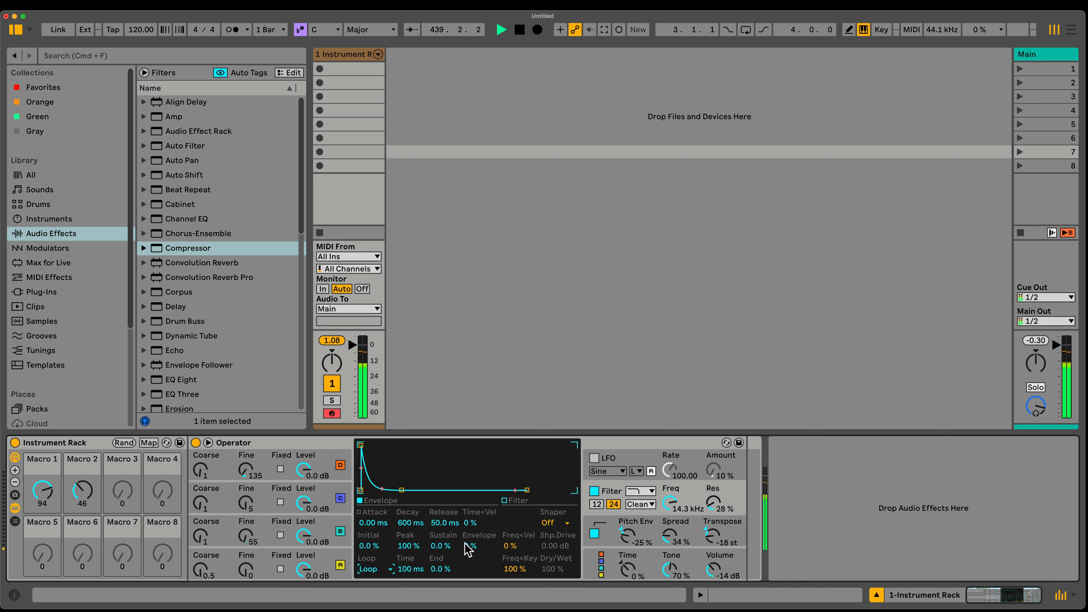
left_click_drag(675, 509, 675, 533)
Set the filter envelope's amount to 100 %, attack to 2.82 ms, decay to 7.22 ms and release to 1.00 ms.
left_click_drag(408, 523, 408, 551)
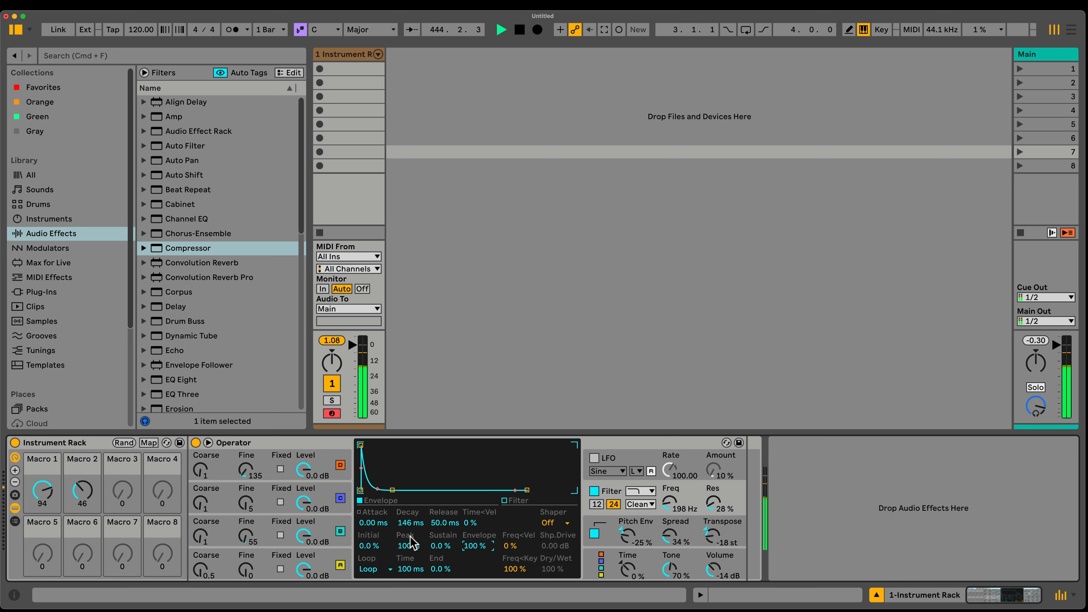
left_click_drag(406, 523, 479, 545)
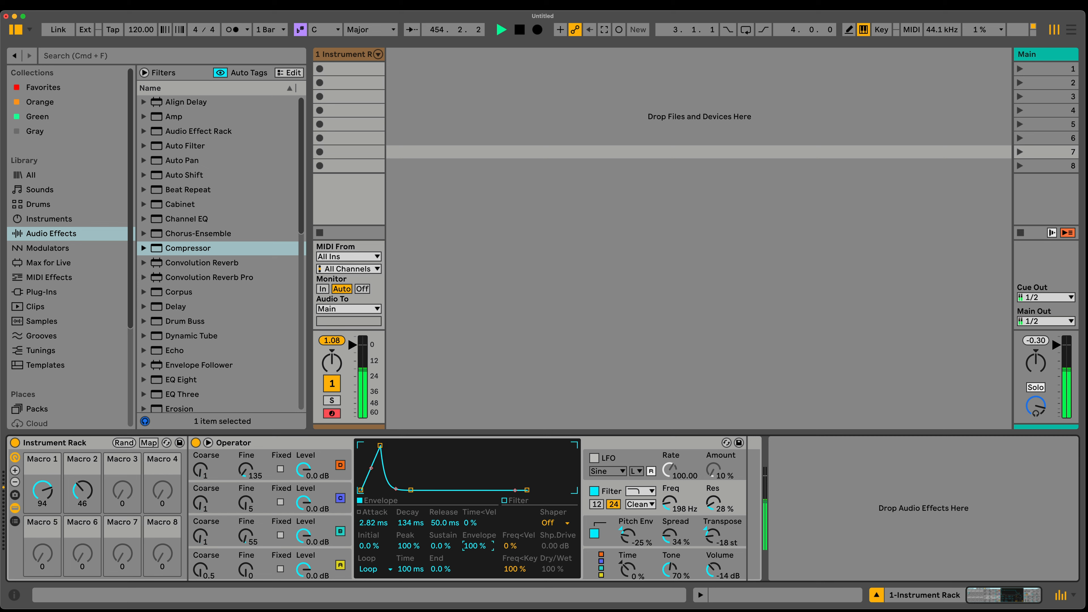
left_click_drag(410, 523, 410, 540)
left_click_drag(445, 523, 445, 541)
left_click_drag(411, 525, 411, 541)
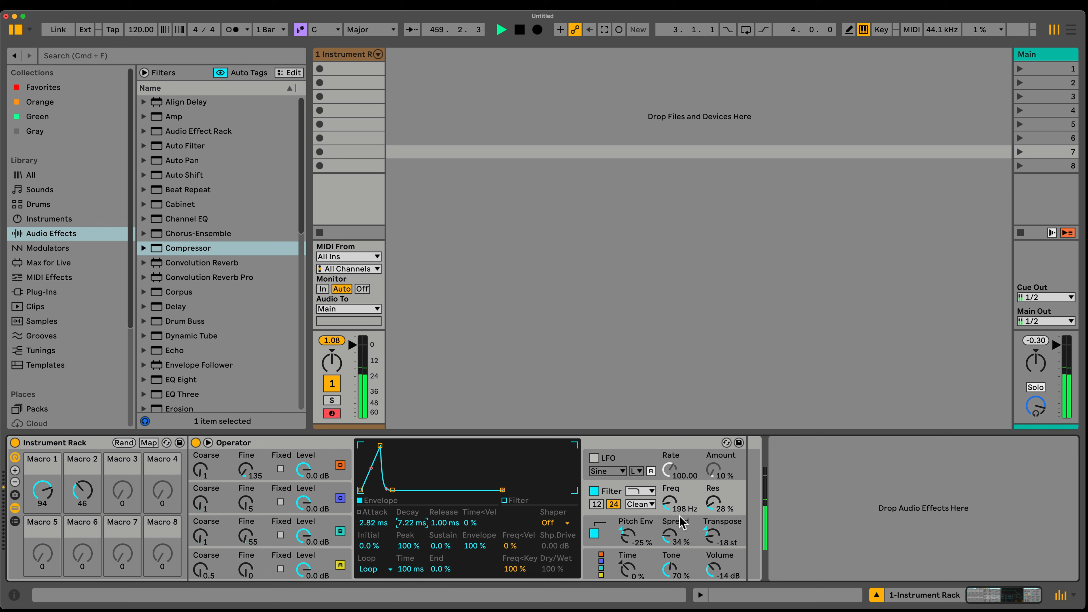
Map the filter frequency and the filter envelope's decay time to Macro 3.
right_click(675, 507)
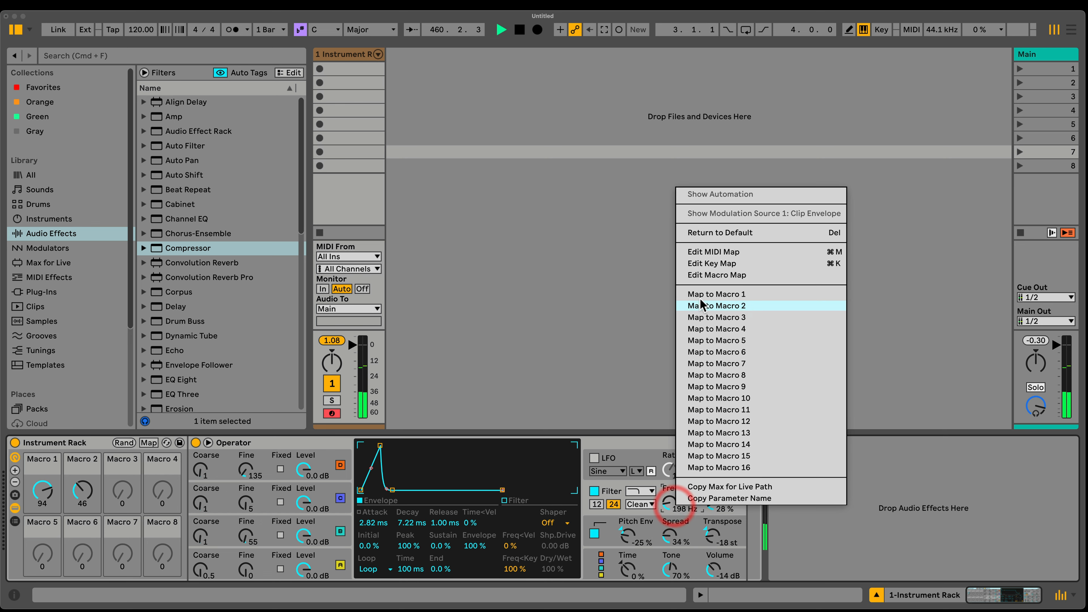
left_click(716, 317)
right_click(413, 523)
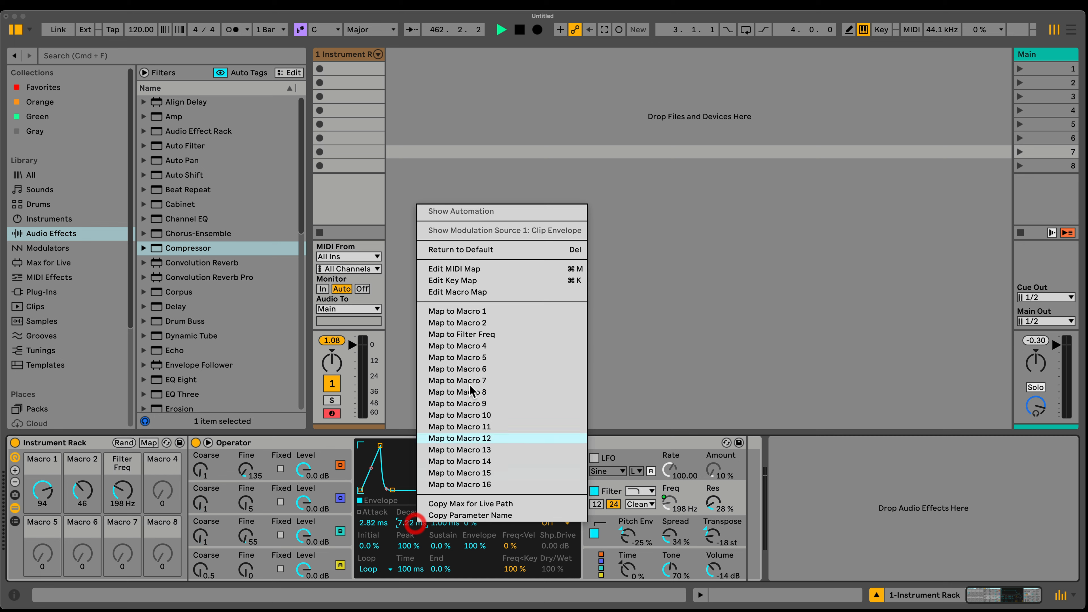
left_click(486, 335)
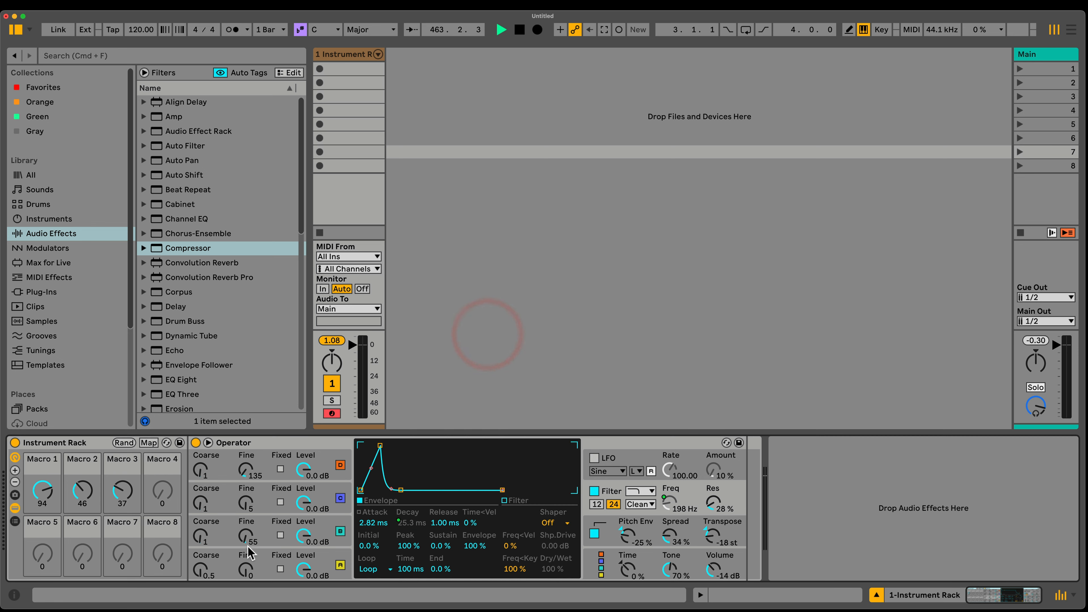
Turn Macro 3 up to 127 and lower the maximum of its filter envelope decay mapping to 1.37 s.
left_click_drag(123, 508, 123, 392)
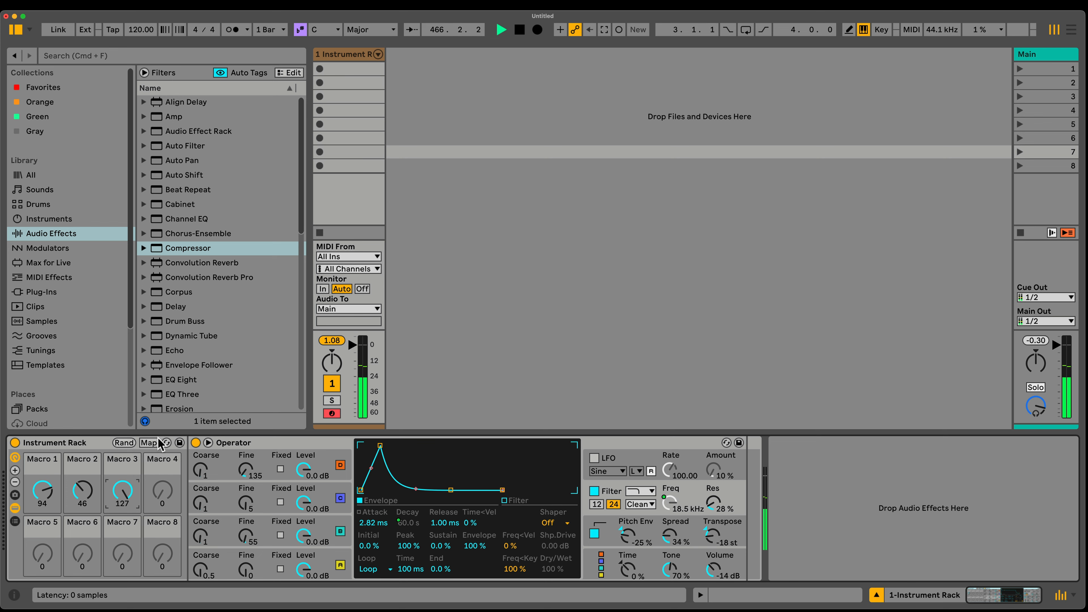
left_click(148, 442)
left_click_drag(615, 219, 615, 272)
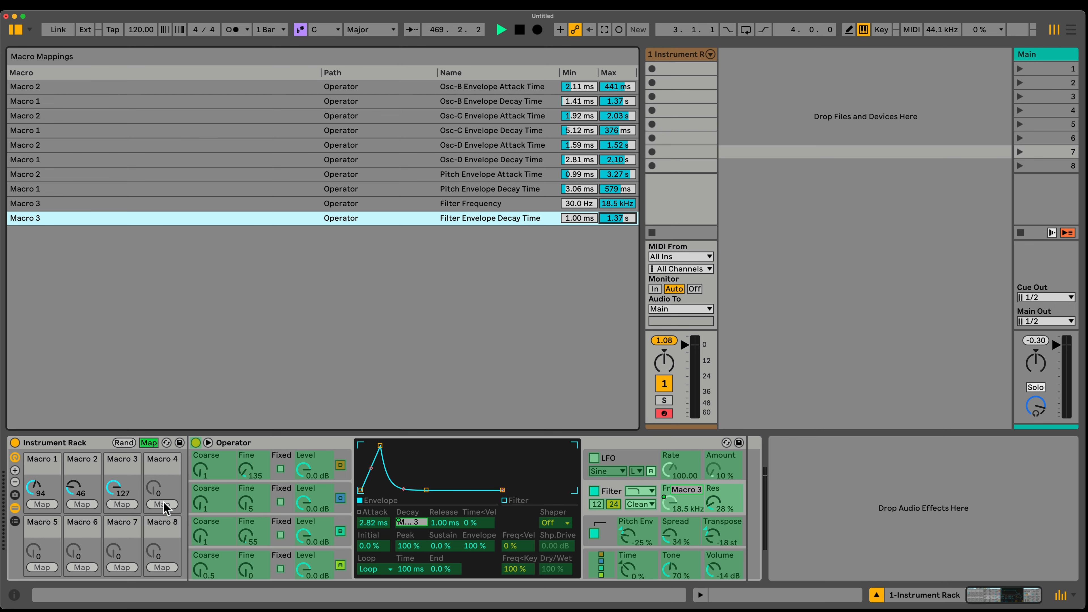
left_click(149, 442)
Audition Macro 3 by sweeping it down to 0 and back up to 127.
left_click_drag(128, 484, 120, 600)
right_click(122, 493)
left_click(119, 514)
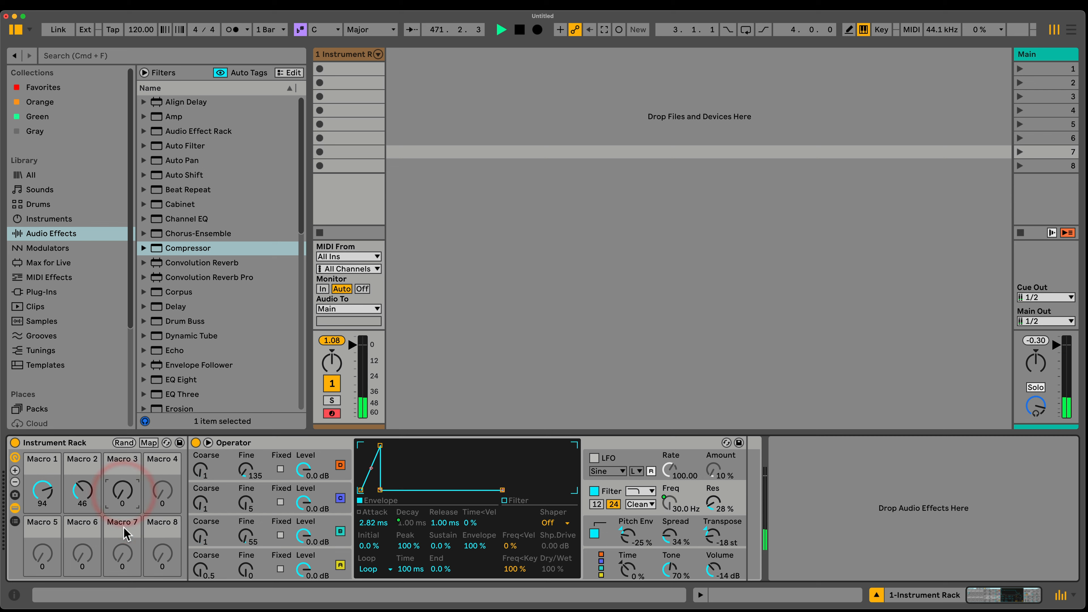
left_click_drag(130, 505, 131, 441)
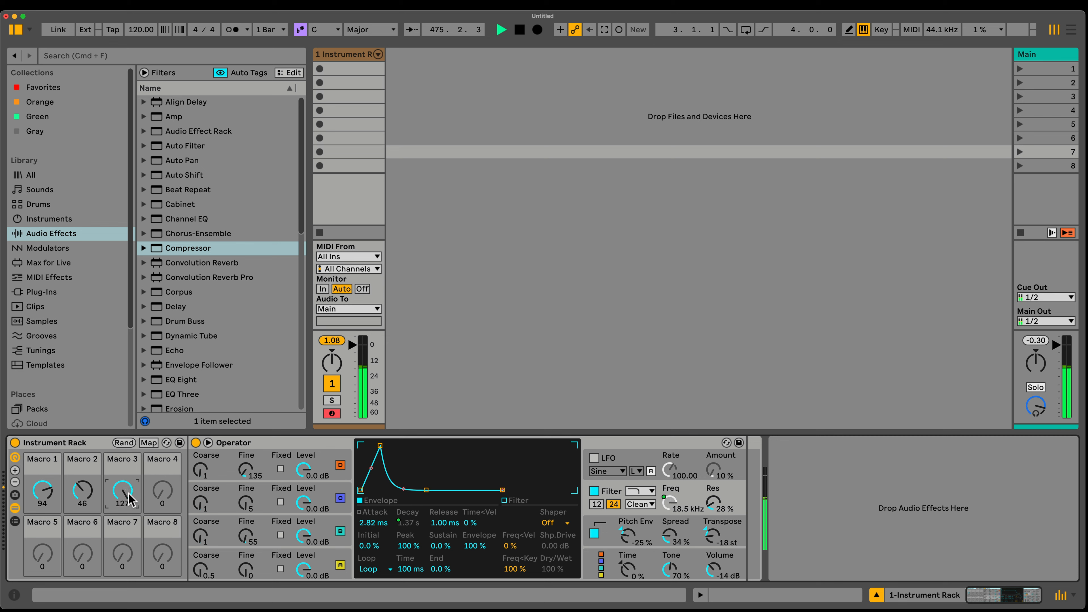
Map the filter envelope amount to Macro 3 with a minimum of 100 % and a maximum of 0 %.
right_click(474, 551)
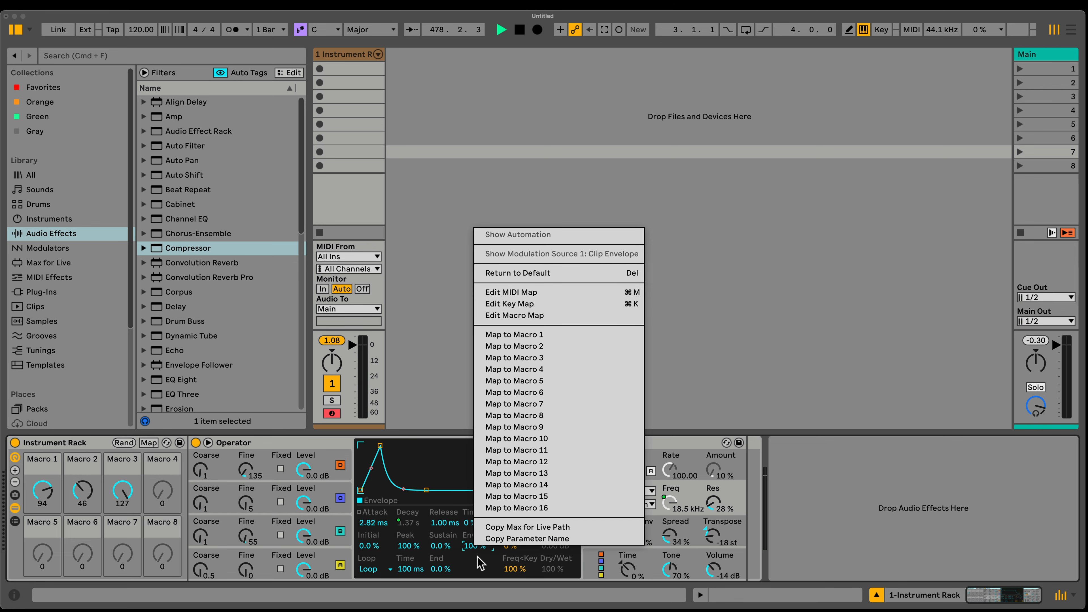
left_click(532, 359)
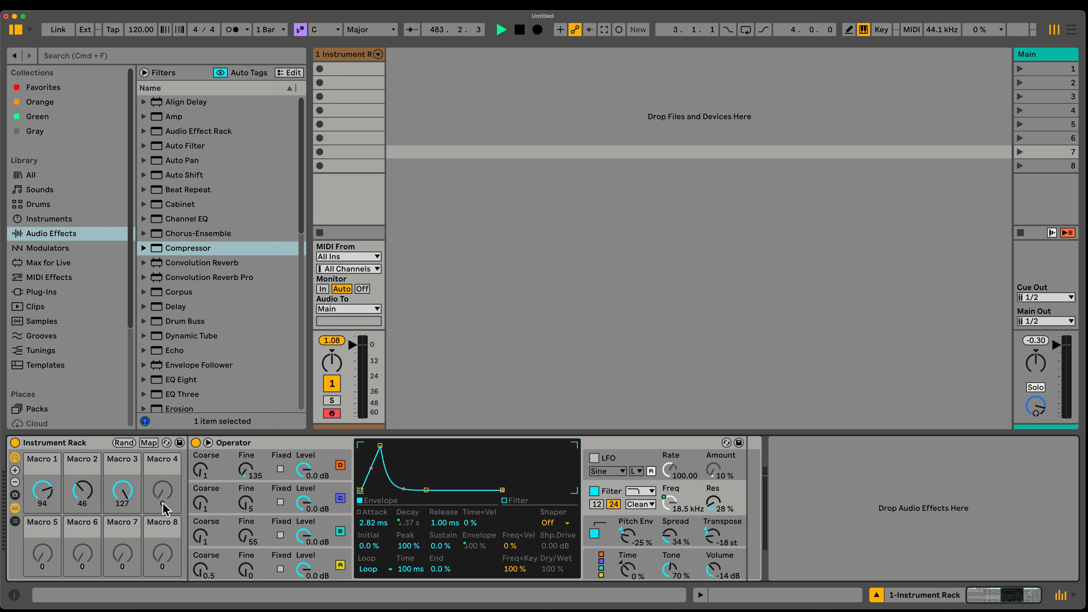
left_click(149, 442)
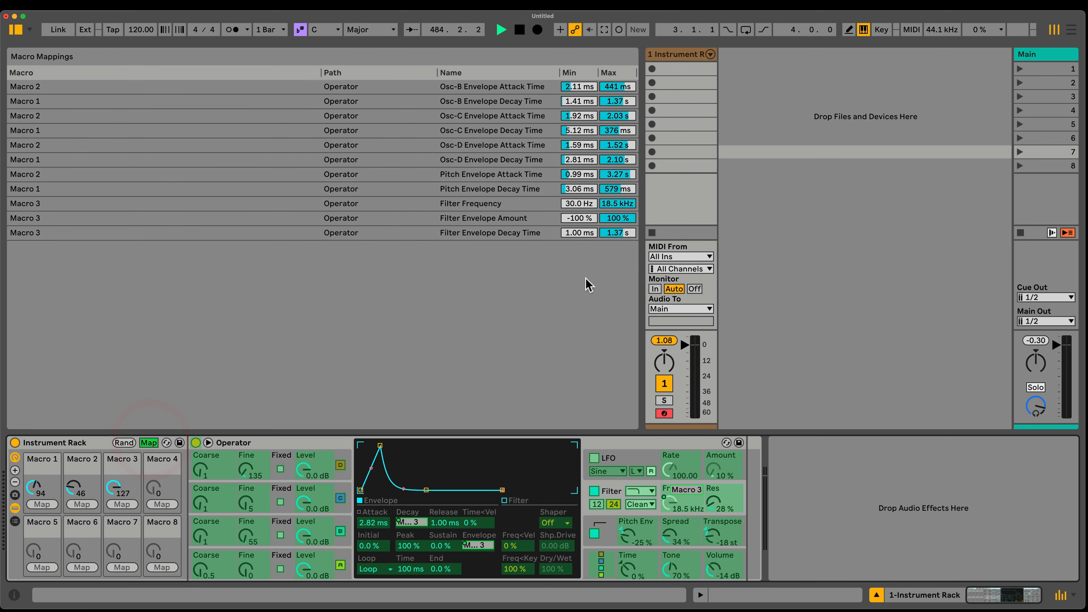
left_click_drag(573, 220, 573, 209)
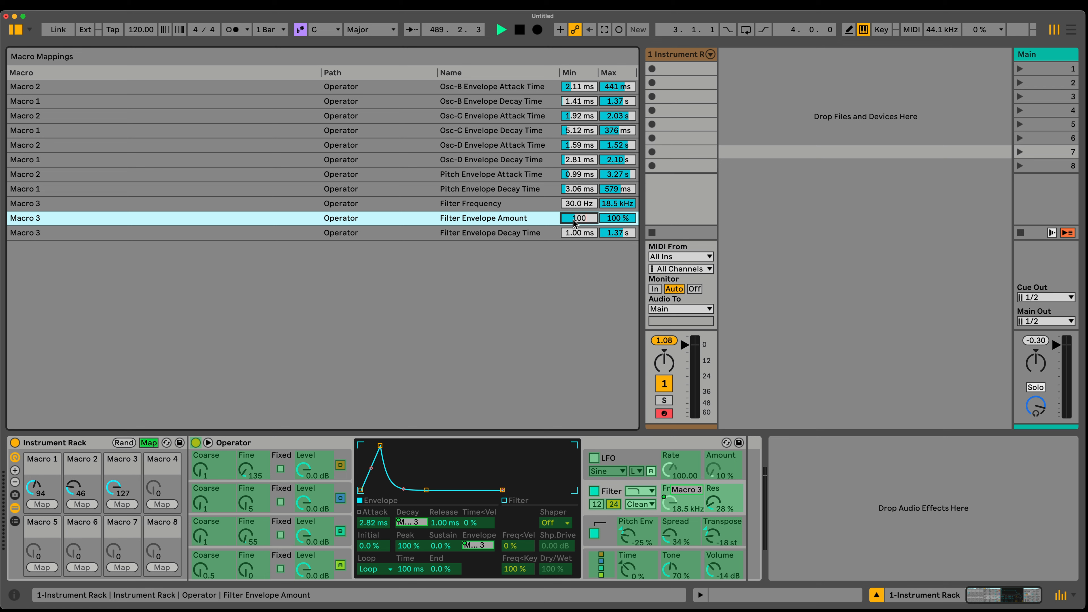
left_click(612, 216)
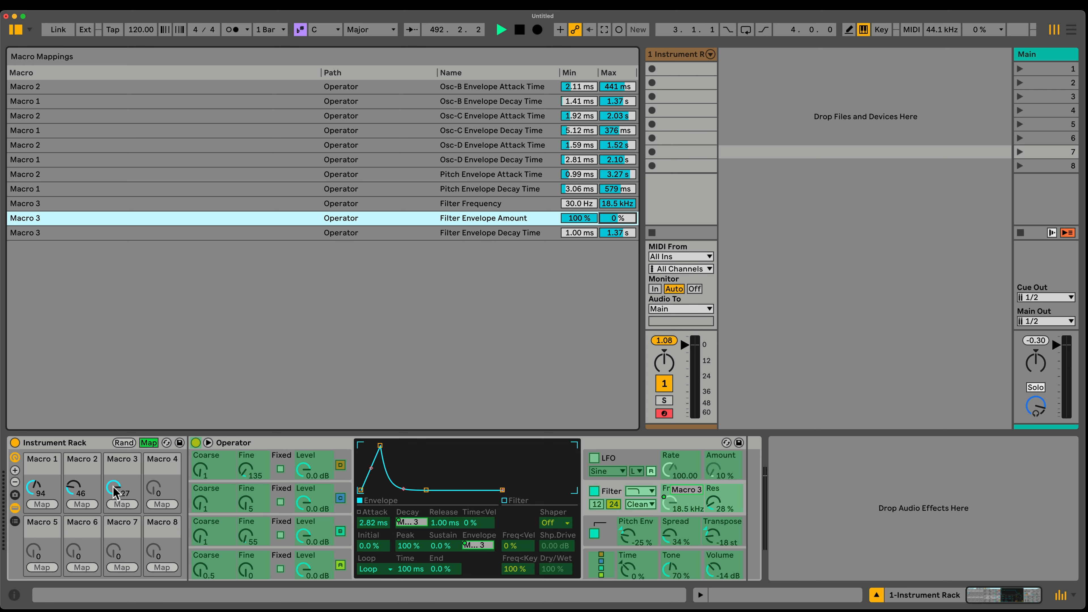
Sweep Macro 3 between 0 and higher values, set it to 53 and leave macro mapping.
left_click_drag(115, 492, 115, 528)
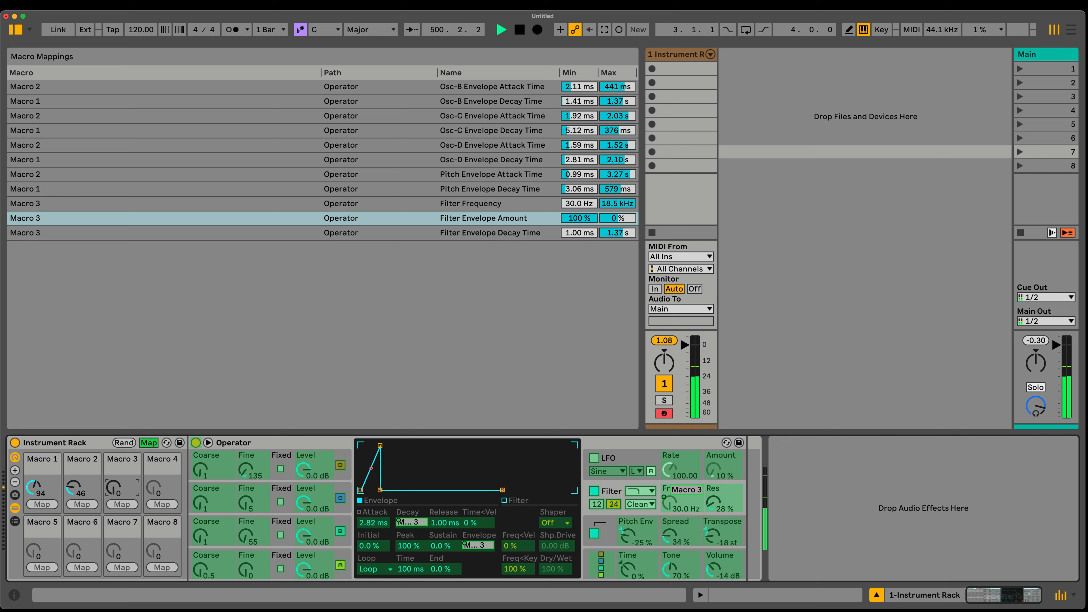
left_click_drag(115, 486, 116, 529)
mouse_move(113, 489)
left_mouse_down()
mouse_move(113, 465)
mouse_move(114, 484)
left_mouse_up()
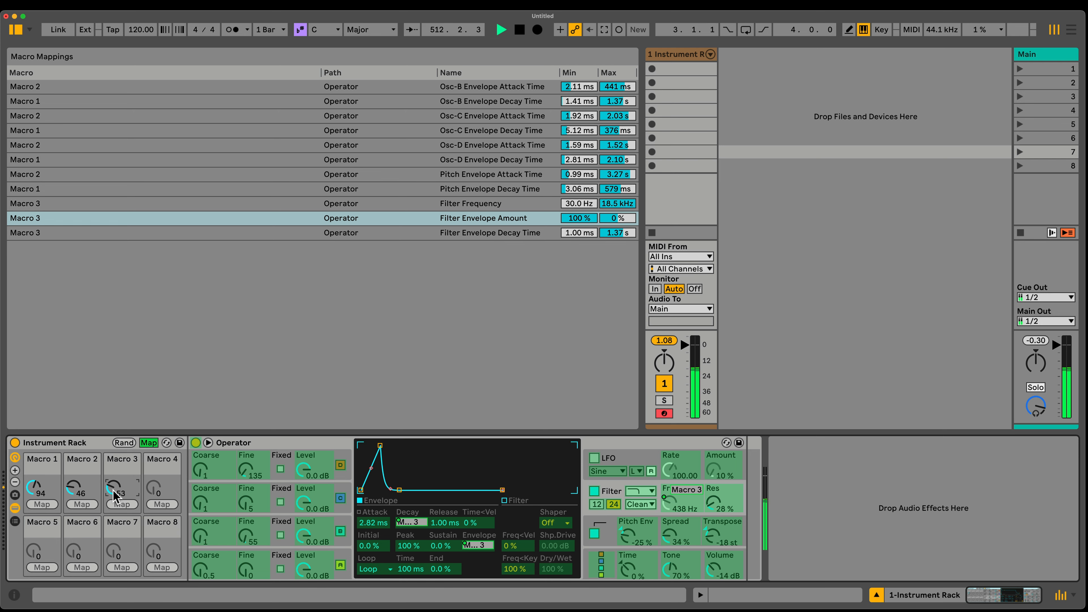
left_click(149, 443)
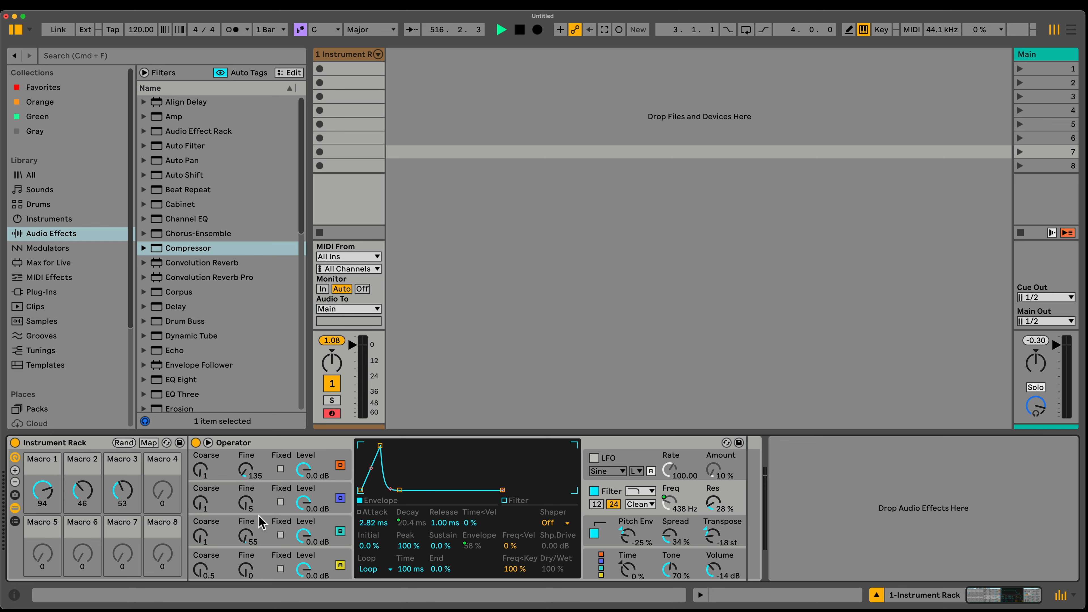
Sweep Macro 3 from 0 up to 127, and bring up the pitch envelope followed by oscillator A's envelope.
left_click_drag(123, 495, 122, 517)
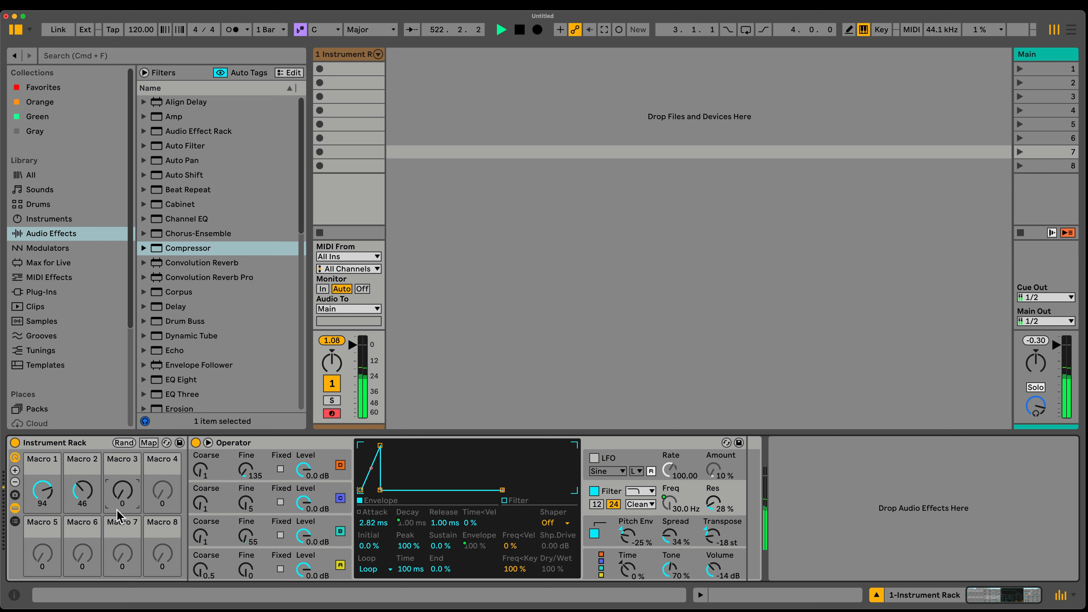
left_click_drag(121, 506, 122, 484)
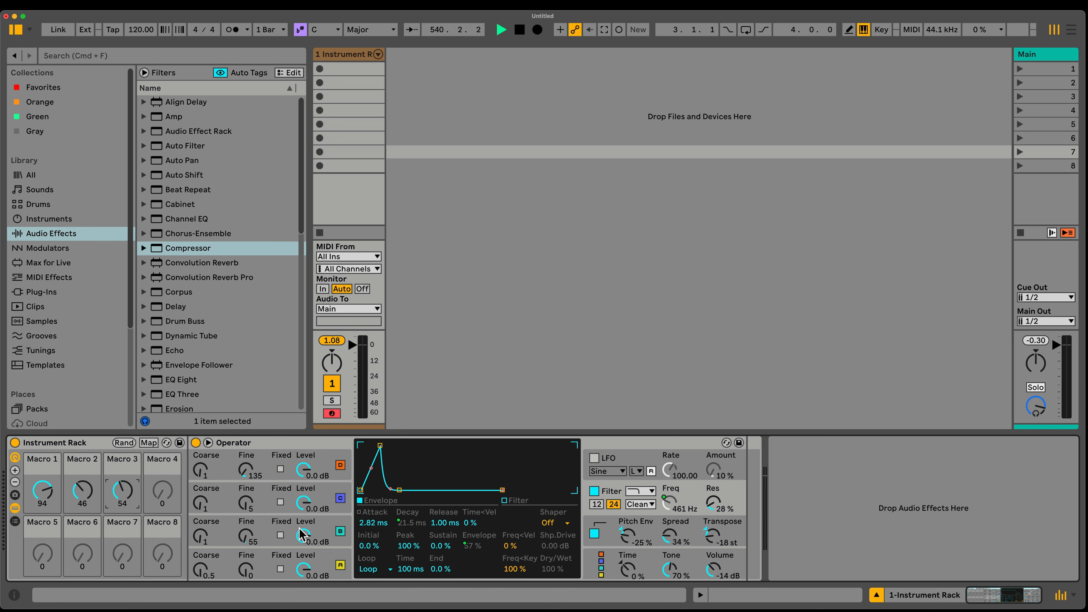
left_click_drag(125, 491, 125, 429)
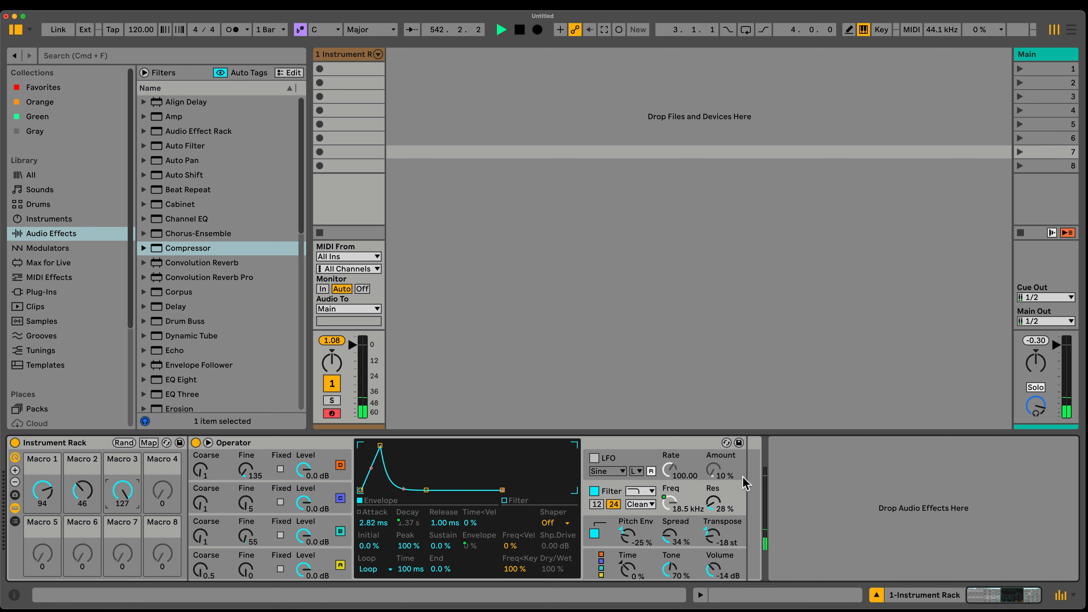
left_click(693, 530)
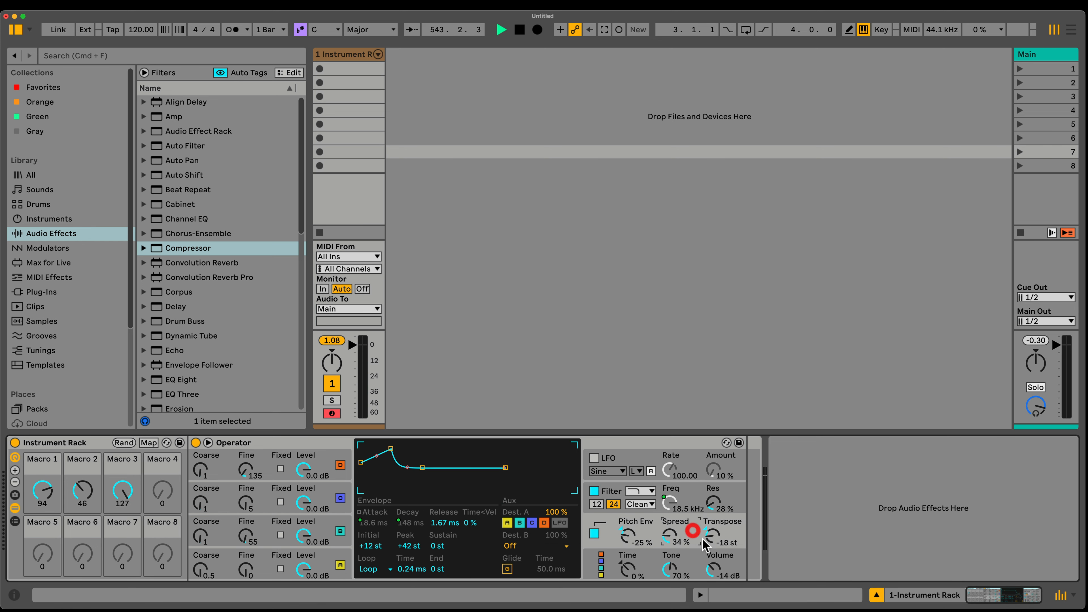
left_click(325, 556)
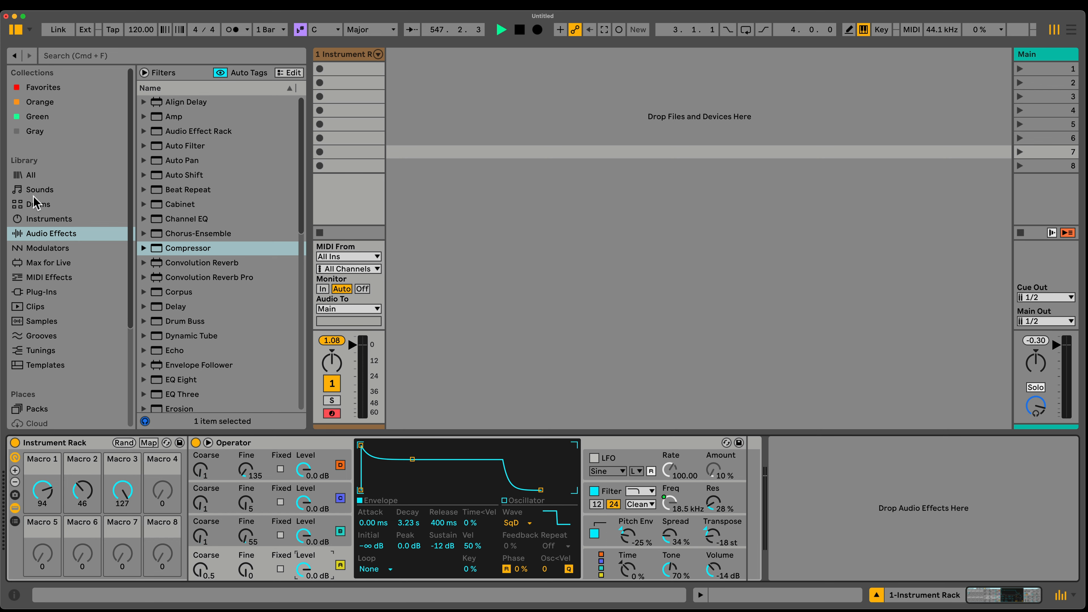
Load the Cage Kit drum rack onto a new track beside the instrument rack track.
left_click(34, 204)
left_click(201, 341)
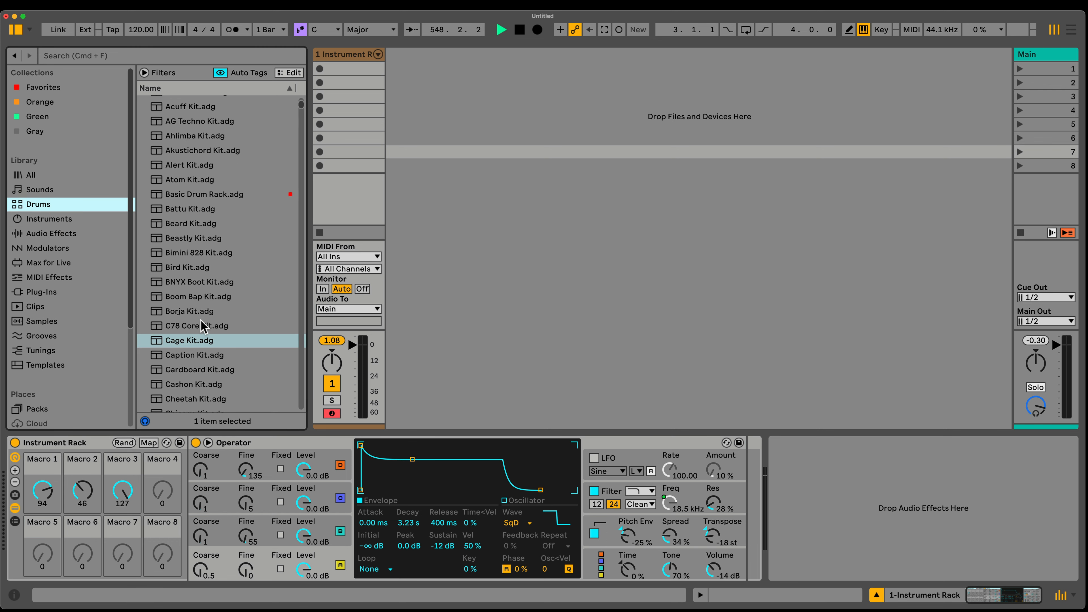
left_click_drag(181, 344, 488, 133)
Create a one-bar MIDI clip in the Cage Kit track's first slot and add a Kick Impact note at 1.1.1.
double_click(414, 71)
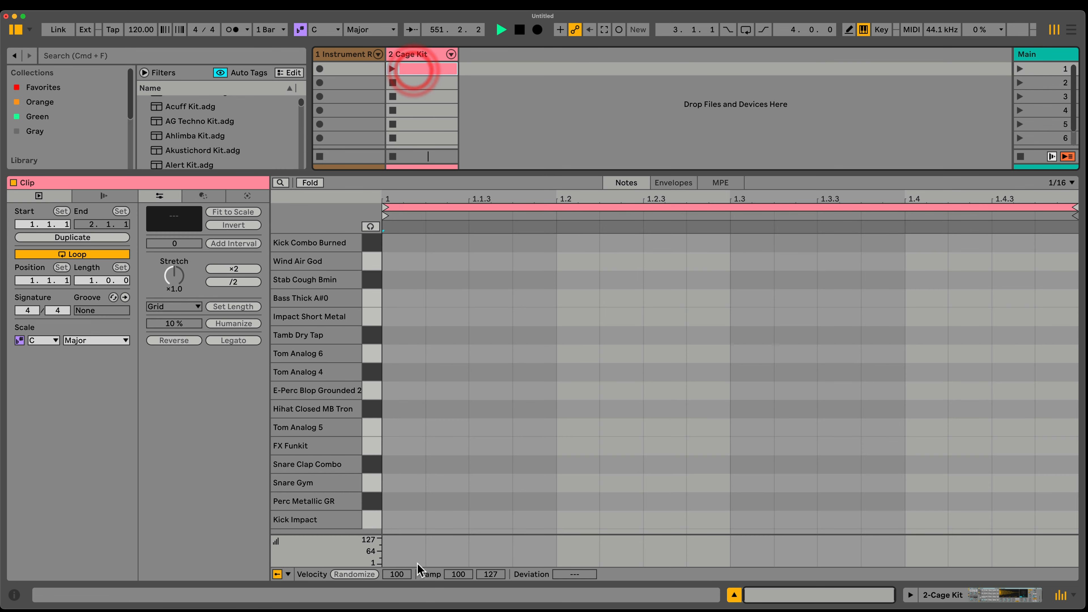
left_click(393, 531)
double_click(393, 526)
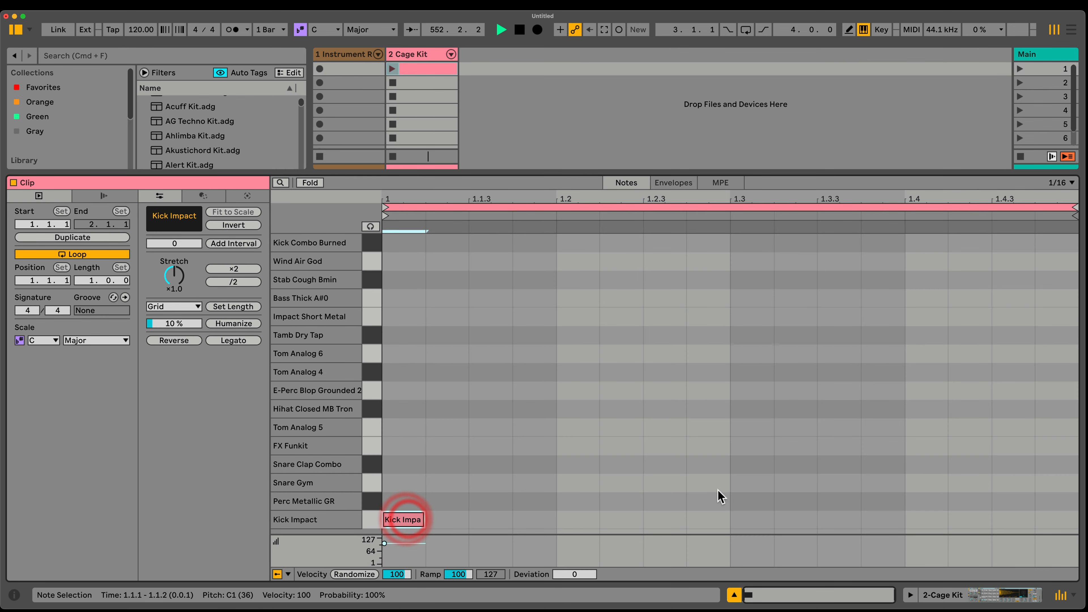
Add a Snare Gym note on beat 1.3 and Hihat Closed MB Tron notes on beats 1.1 and 1.2.
double_click(737, 483)
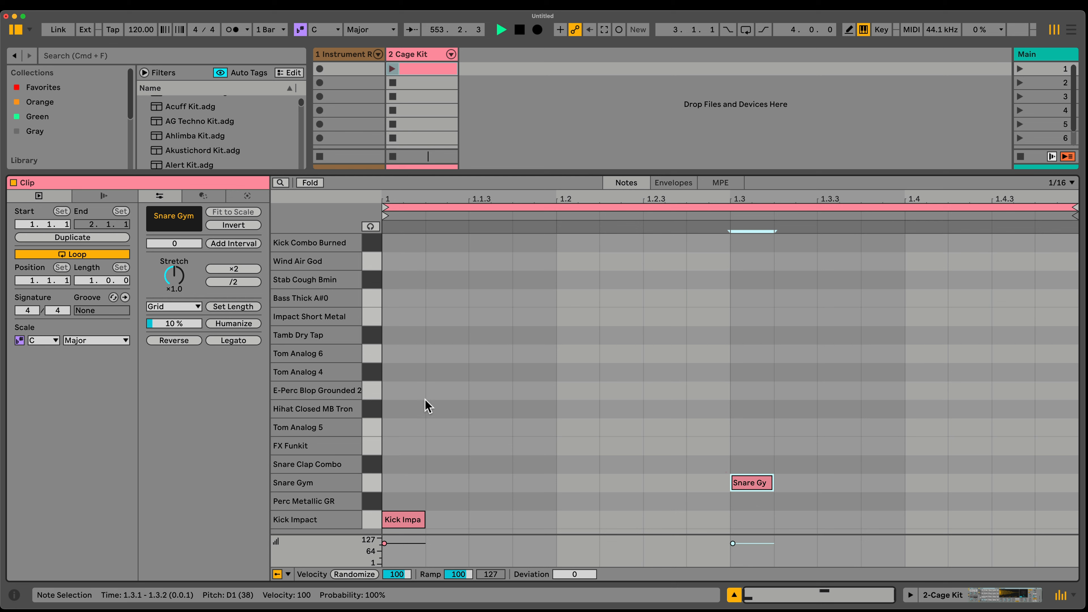
double_click(414, 410)
double_click(565, 408)
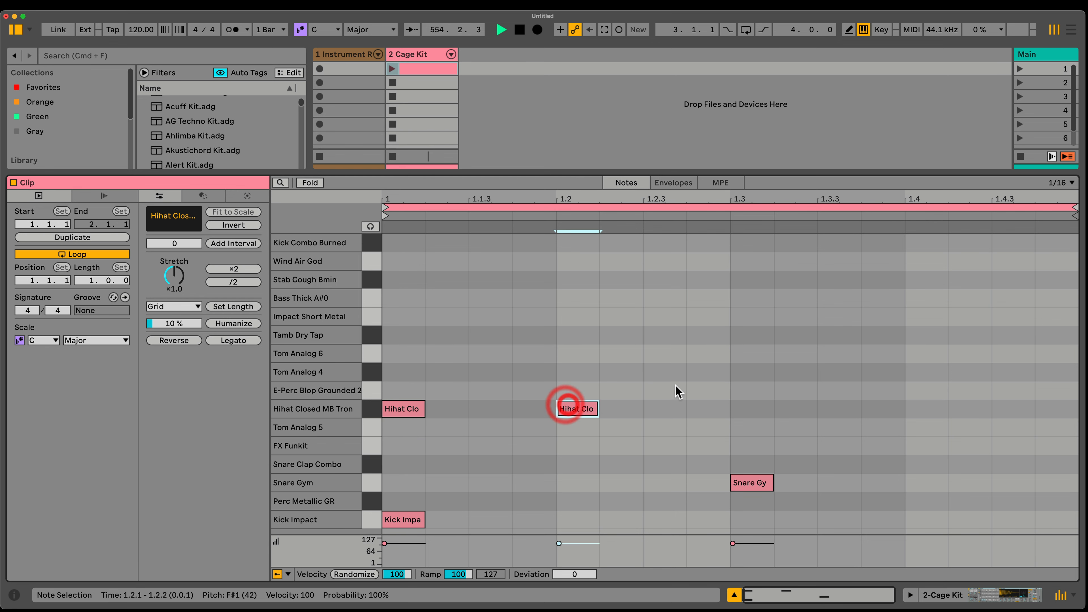
Duplicate the two closed hi-hat notes onto beats 1.3 and 1.4, and play the drum clip.
left_click(675, 390)
left_click_drag(613, 426, 396, 438)
key("super+d")
key("Right")
key("Down")
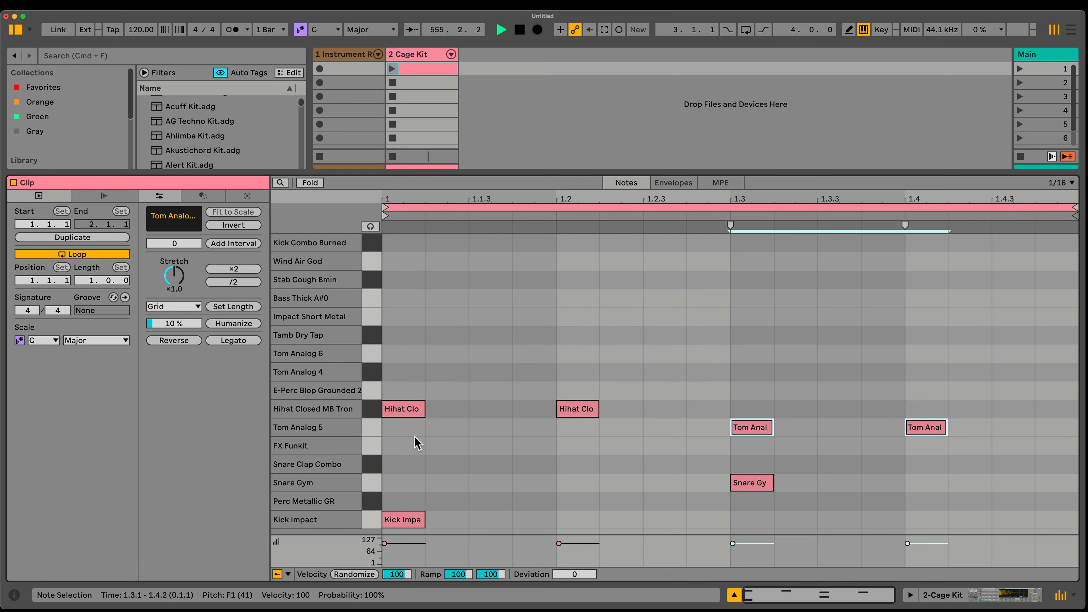
key("Up")
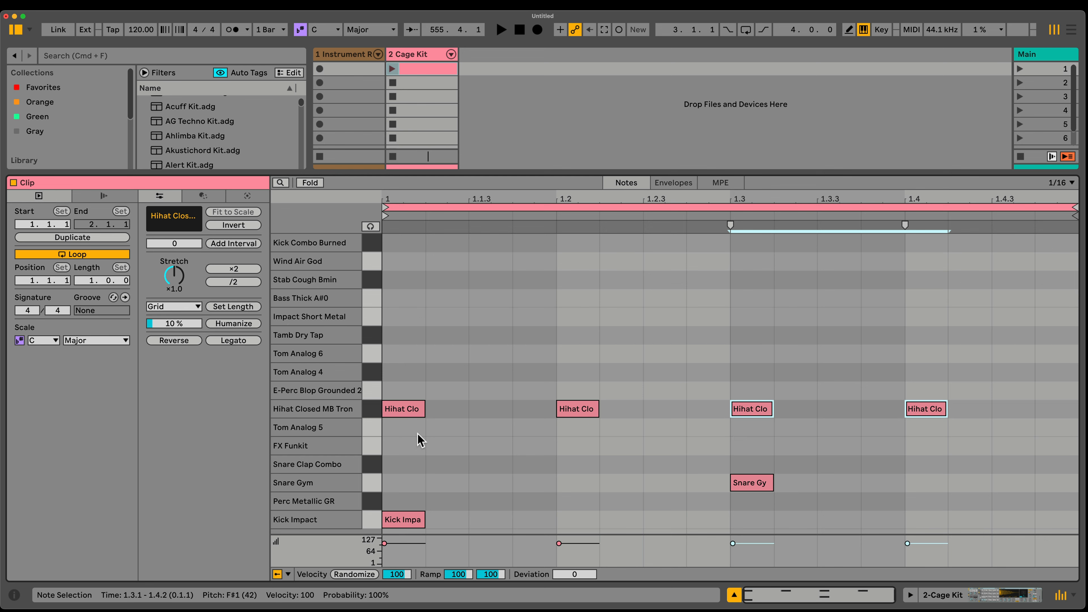
left_click(399, 67)
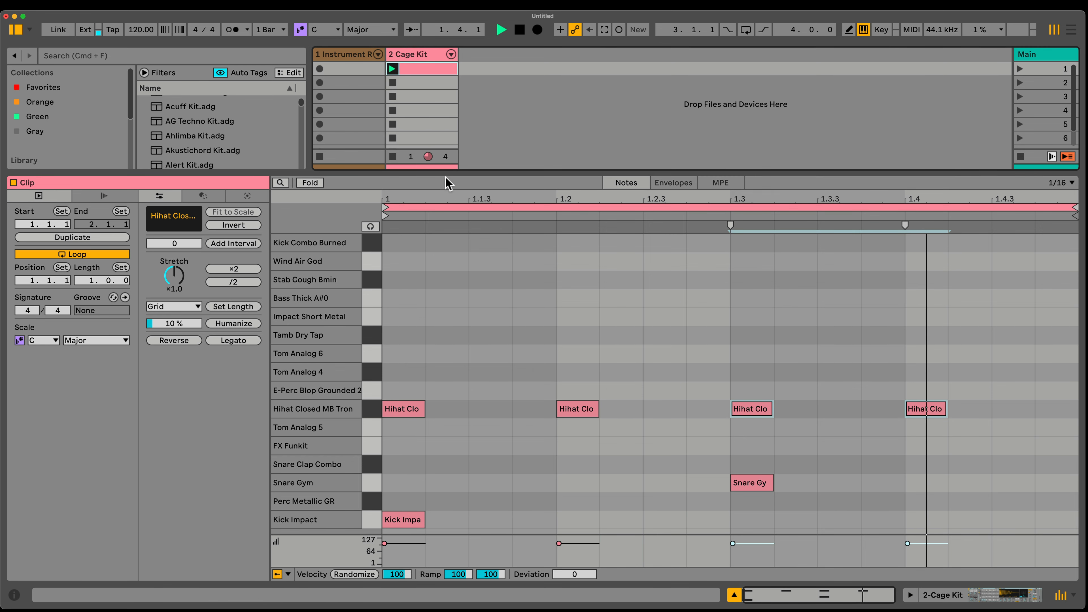
Create a MIDI clip in the Instrument Rack track's first slot with a C3 note extended over the whole bar.
double_click(350, 68)
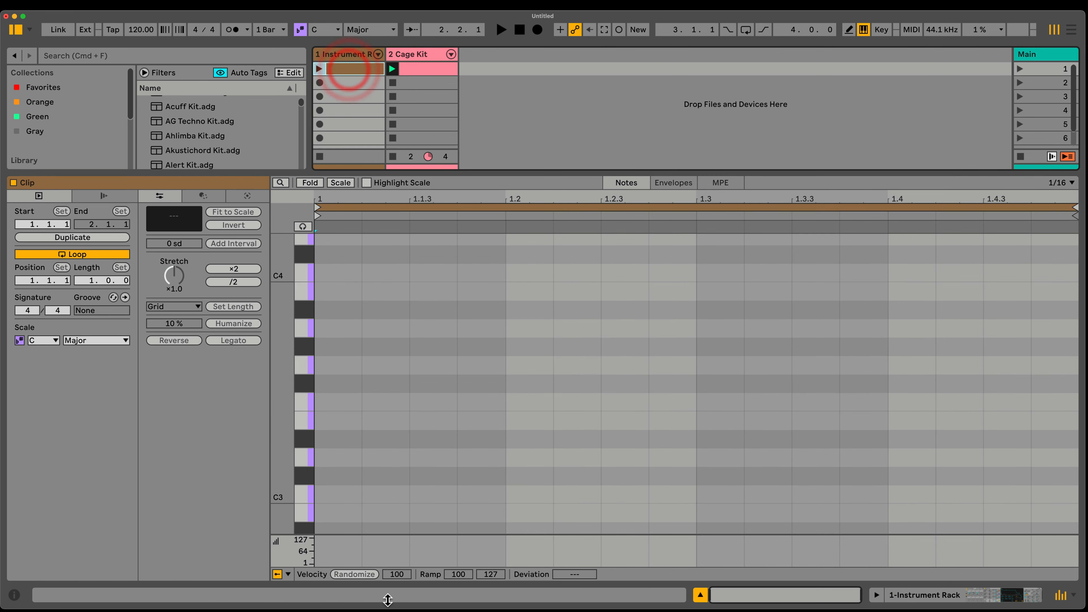
double_click(333, 502)
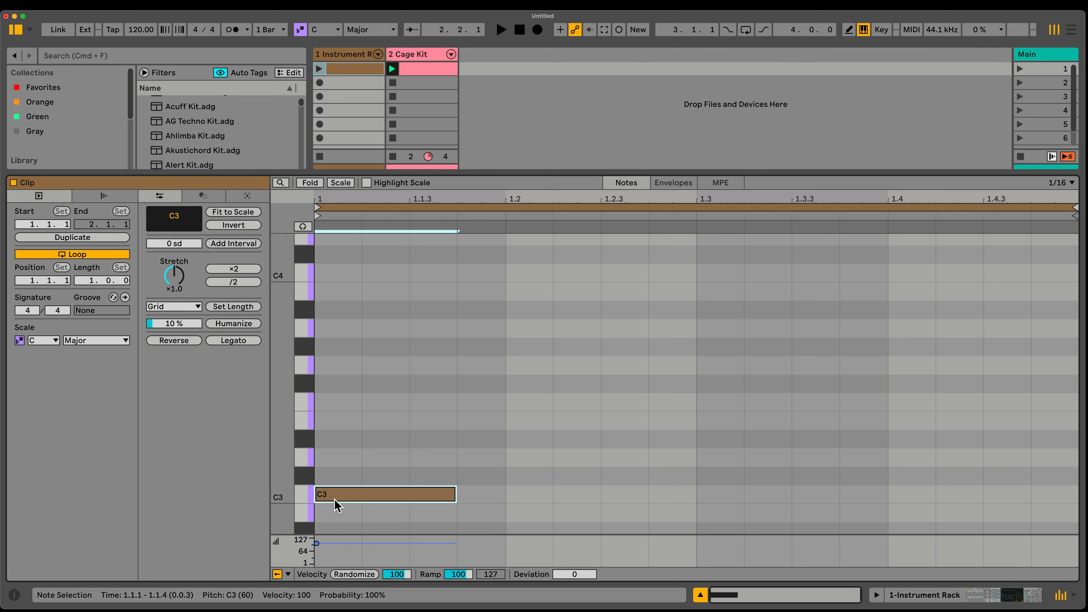
key("shift+Right")
key("shift+Right")
key("shift+Right")
key("shift+Right")
key("shift+Right")
key("shift+Right")
key("shift+Right")
key("shift+Right")
key("shift+Right")
key("shift+Right")
key("shift+Right")
key("shift+Right")
key("shift+Right")
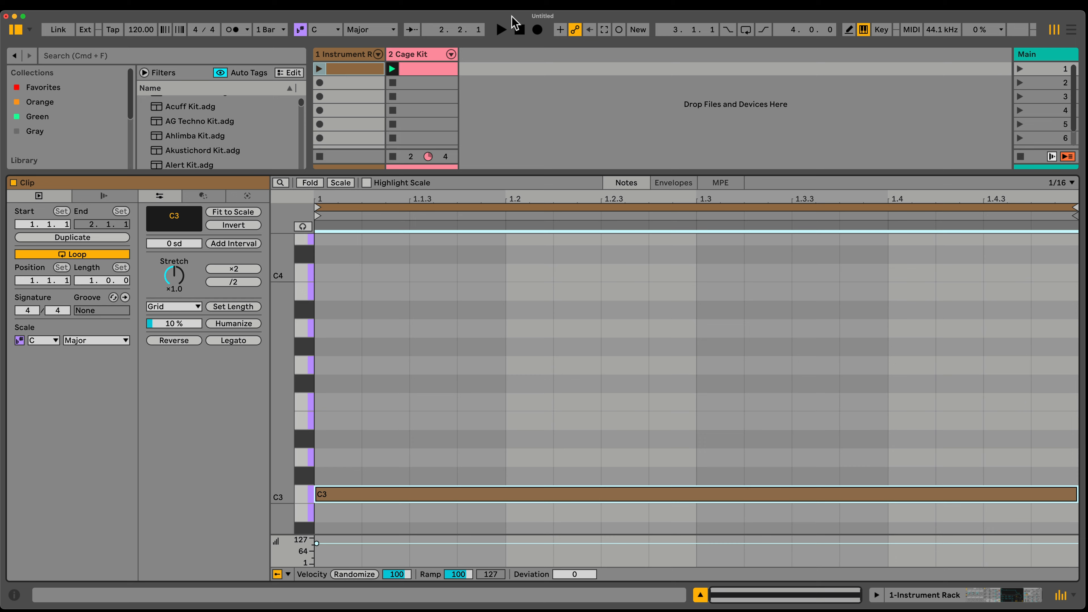
Play the Instrument Rack clip with the drums, setting Macro 1 to 74 and Macro 2 to 6, and stop playback.
double_click(334, 57)
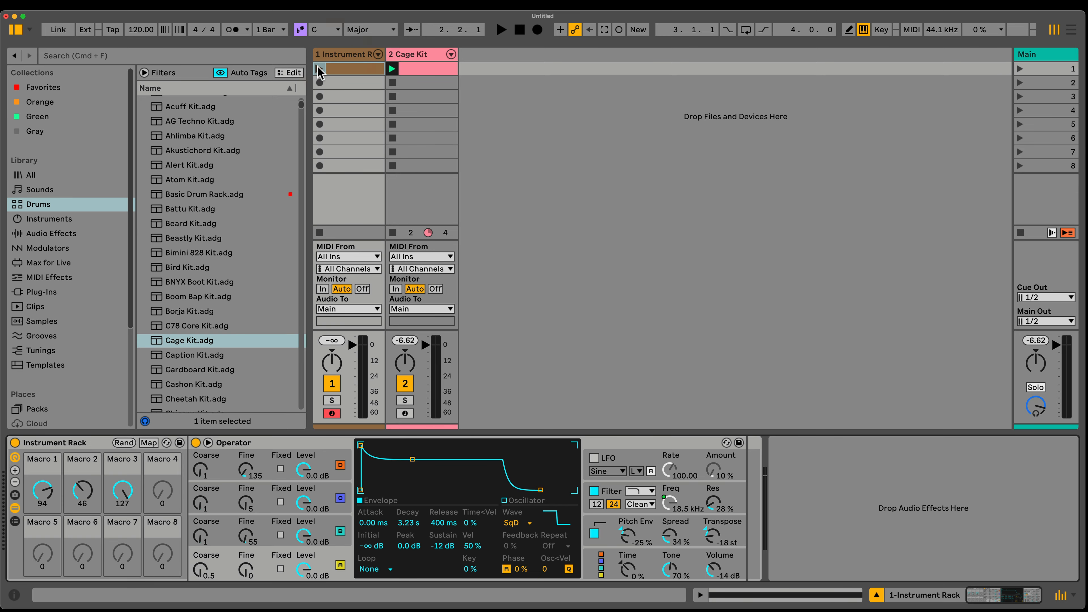
left_click(318, 67)
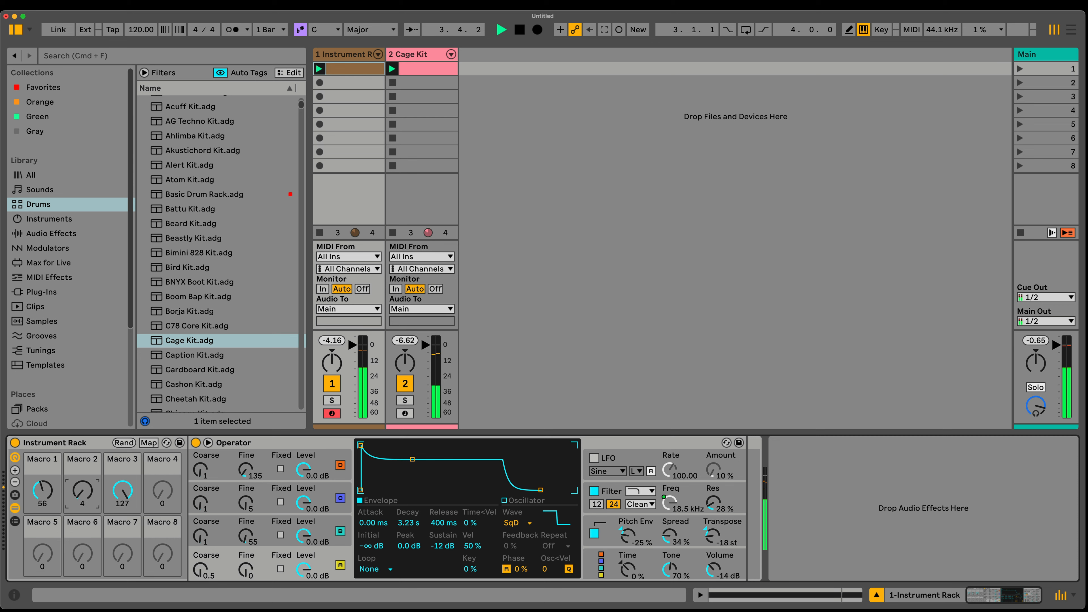
mouse_move(40, 486)
left_mouse_down()
mouse_move(40, 458)
mouse_move(40, 476)
left_mouse_up()
key("space")
Review the four oscillator envelopes and the algorithm settings, lowering oscillator D's envelope peak.
left_click(305, 536)
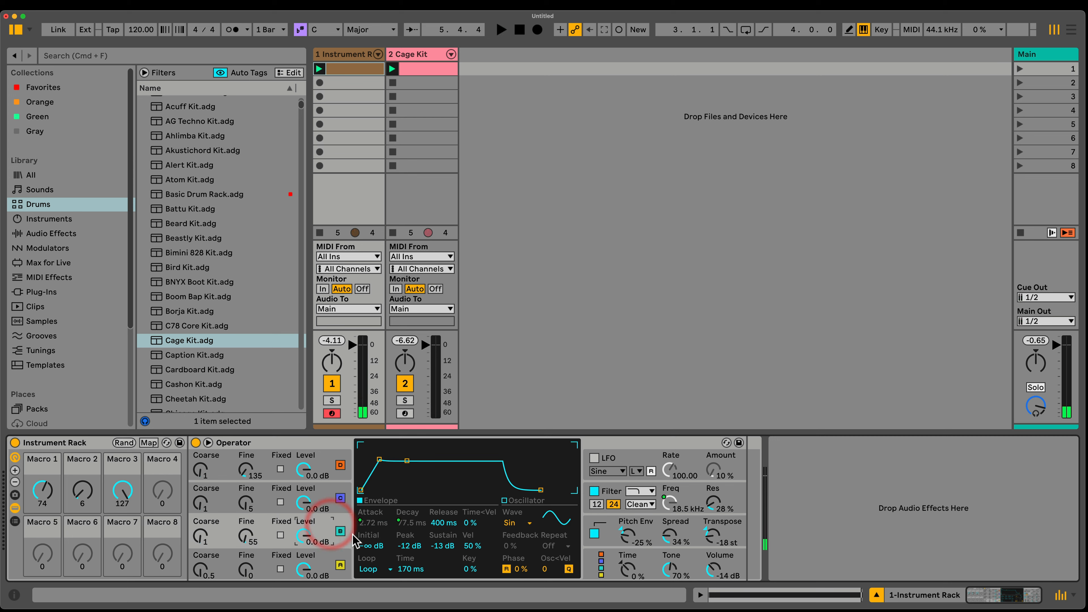
left_click(304, 503)
left_click(321, 462)
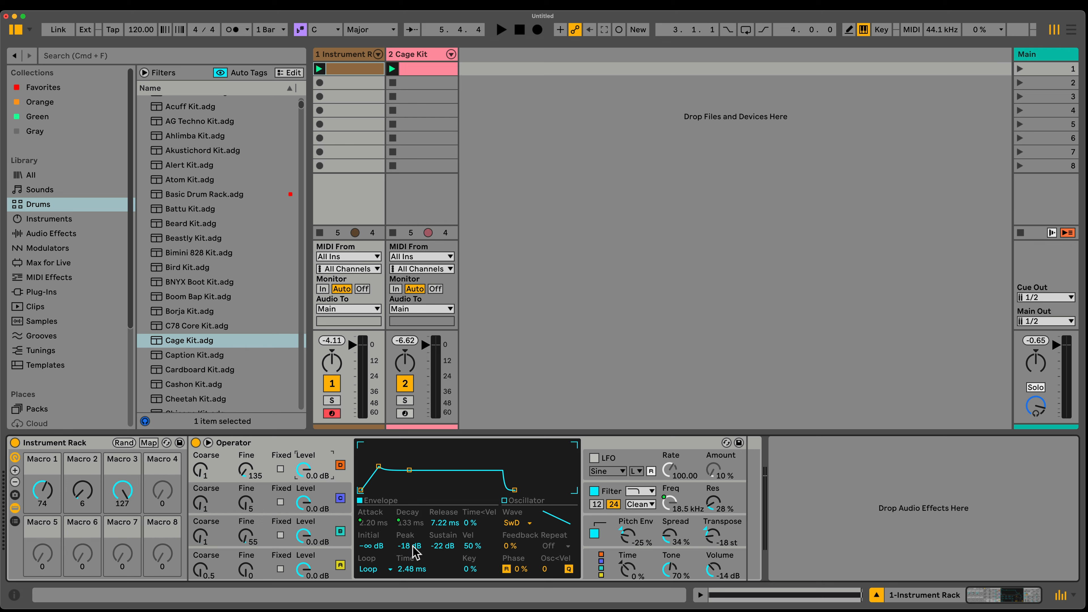
left_click_drag(412, 546, 412, 553)
left_click(317, 562)
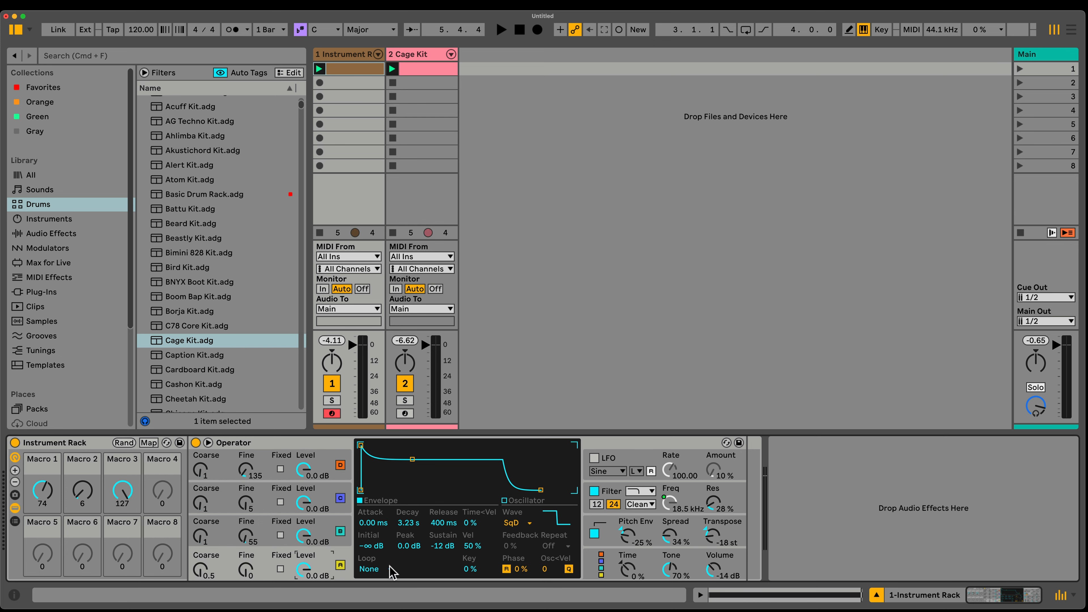
left_click(600, 562)
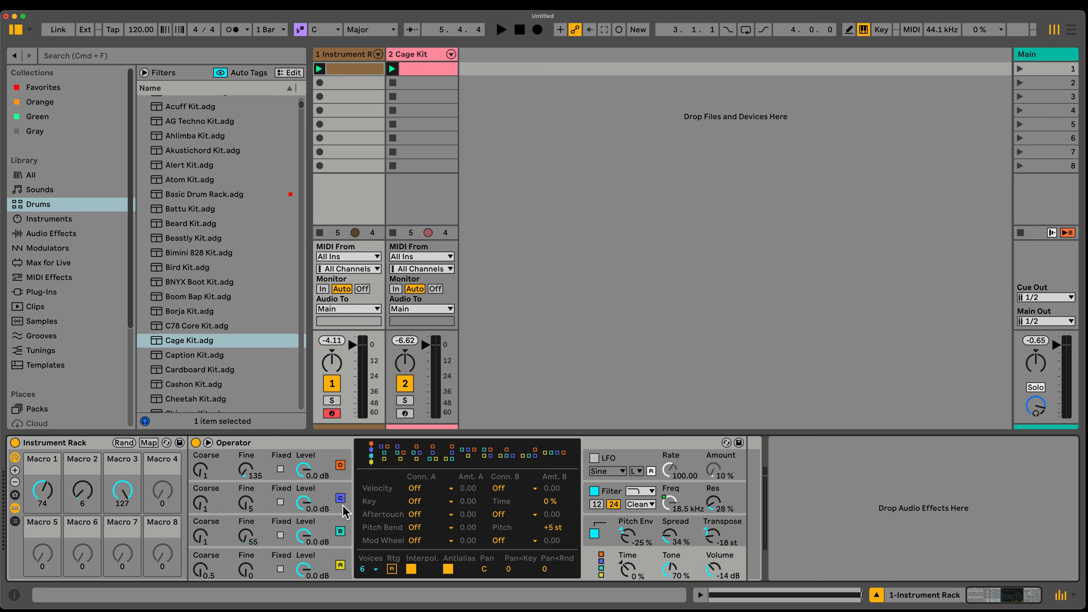
Set oscillator A's envelope loop mode to Sync with a 1/4 repeat and start playback.
left_click(331, 553)
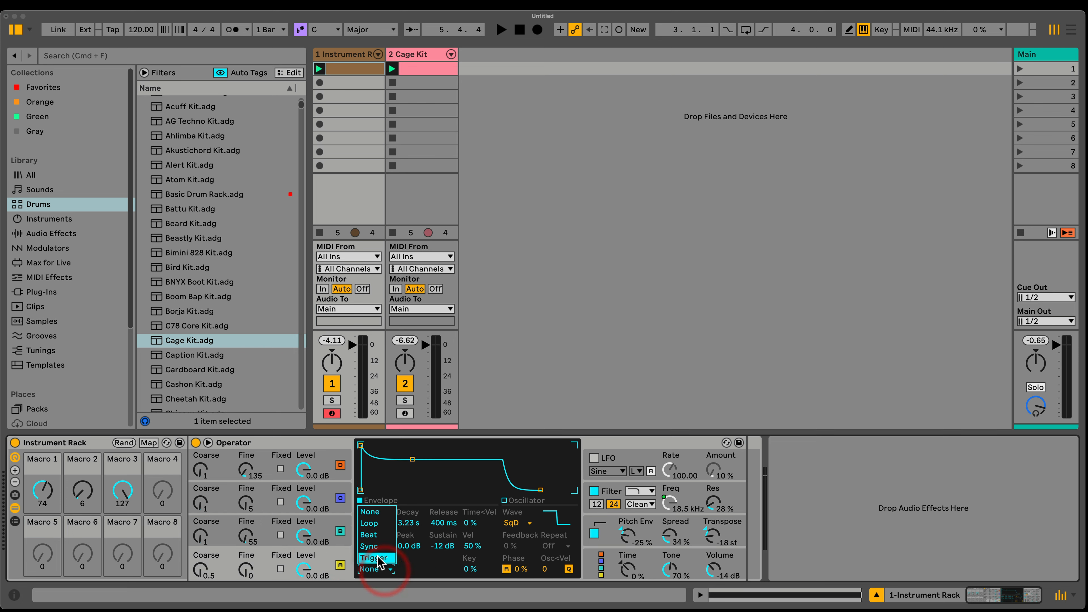
left_click(369, 546)
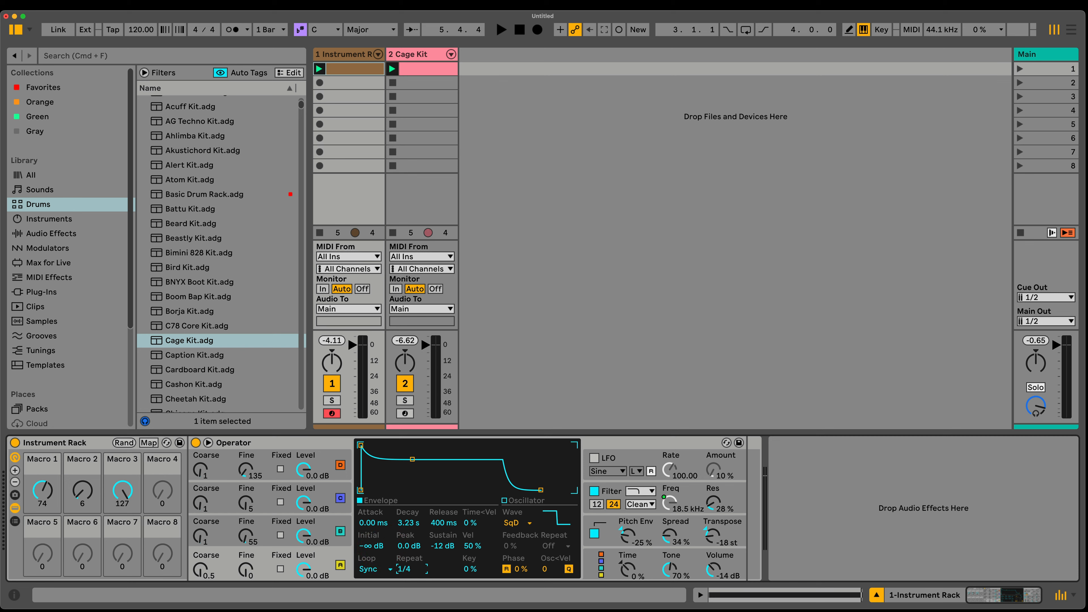
key("space")
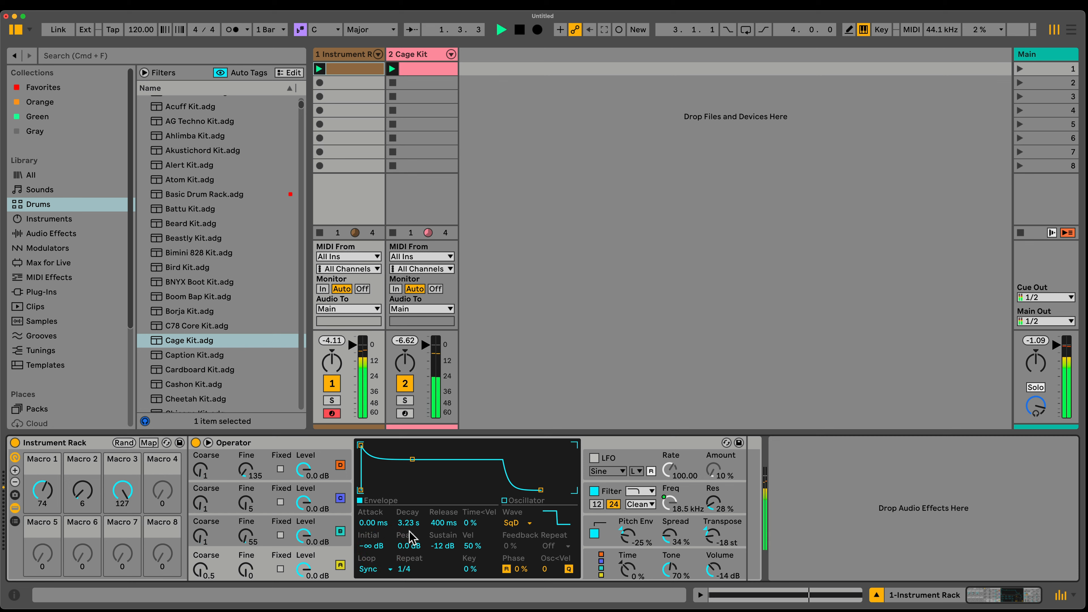
Shape oscillator A's envelope to 1.15 s decay, 1.09 ms release, -9.7 dB peak and -12 dB sustain, with Macro 2 at 35.
left_click_drag(409, 522, 440, 556)
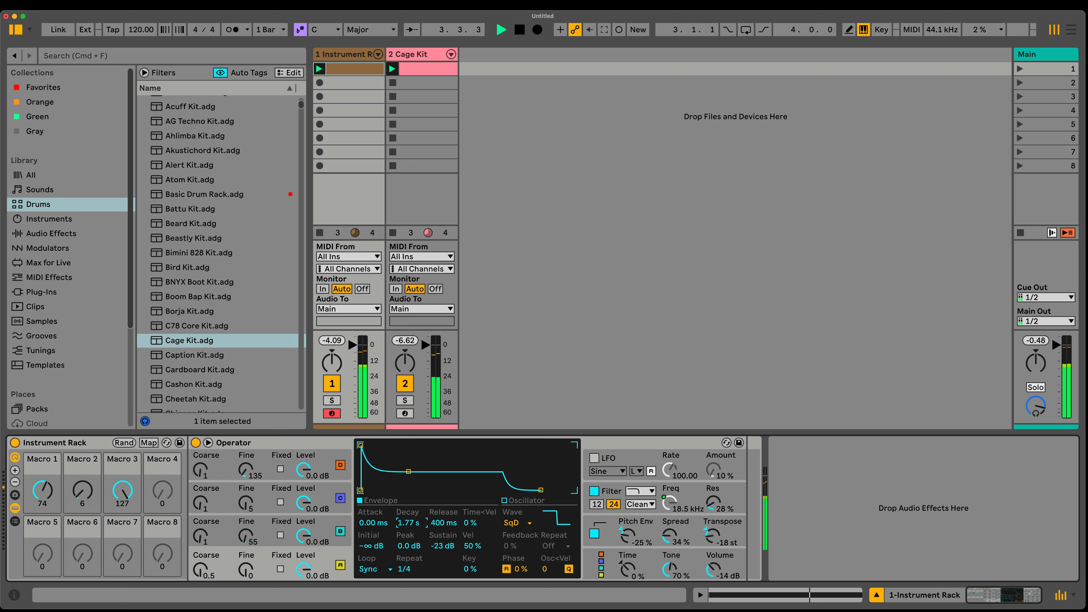
left_click_drag(408, 521, 408, 532)
left_click_drag(82, 491, 83, 517)
left_click_drag(451, 549, 409, 558)
key("space")
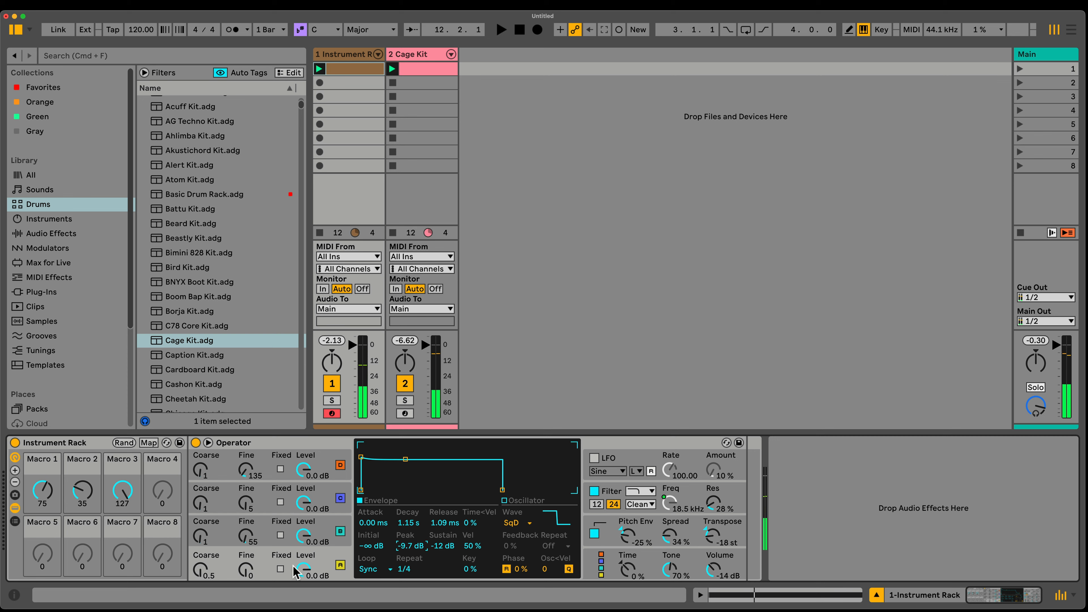
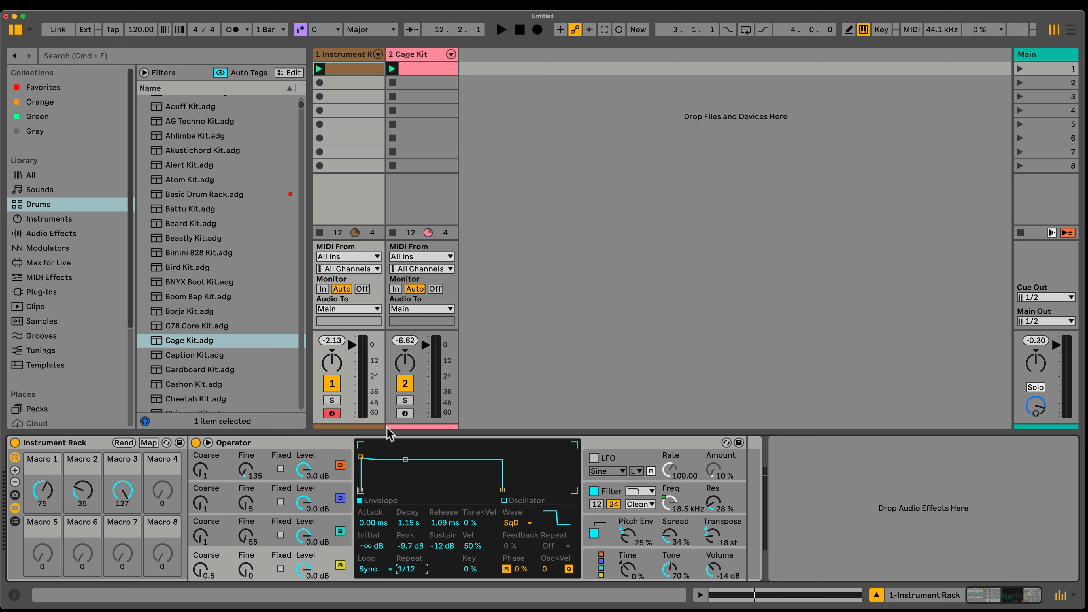
Set oscillator A's Sync repeat to 1/8 and its envelope to 20.3 ms release, 0.0 dB peak and -20 dB sustain during playback.
left_click(375, 570)
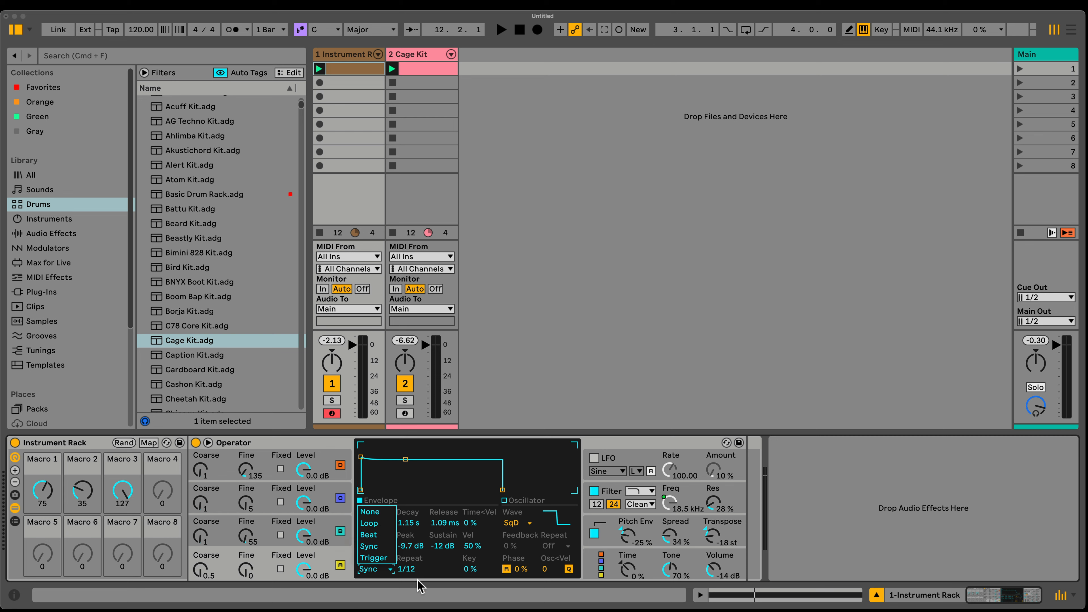
left_click(432, 570)
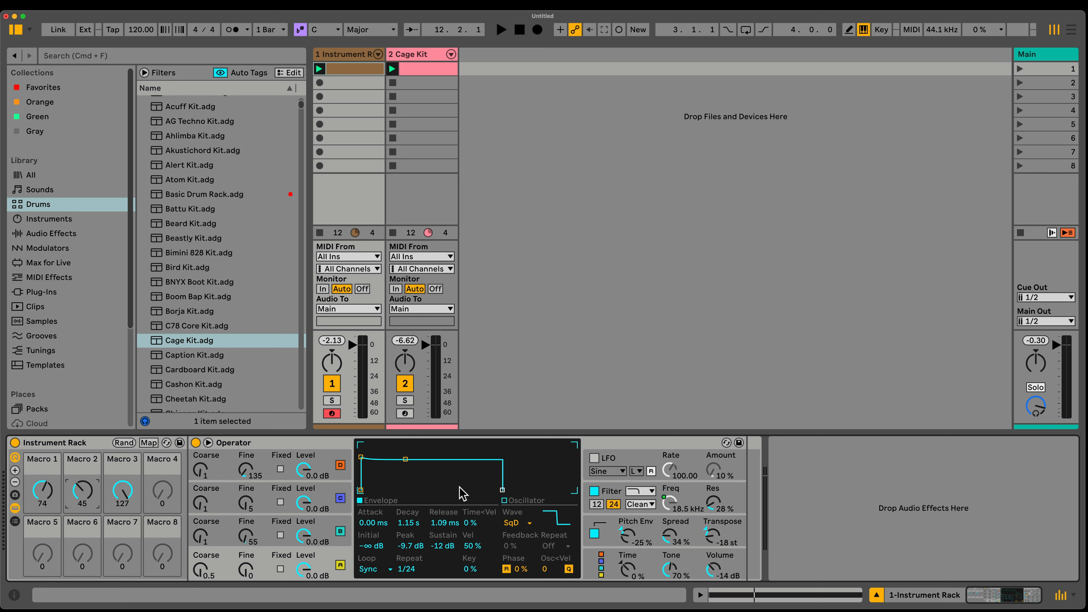
key("space")
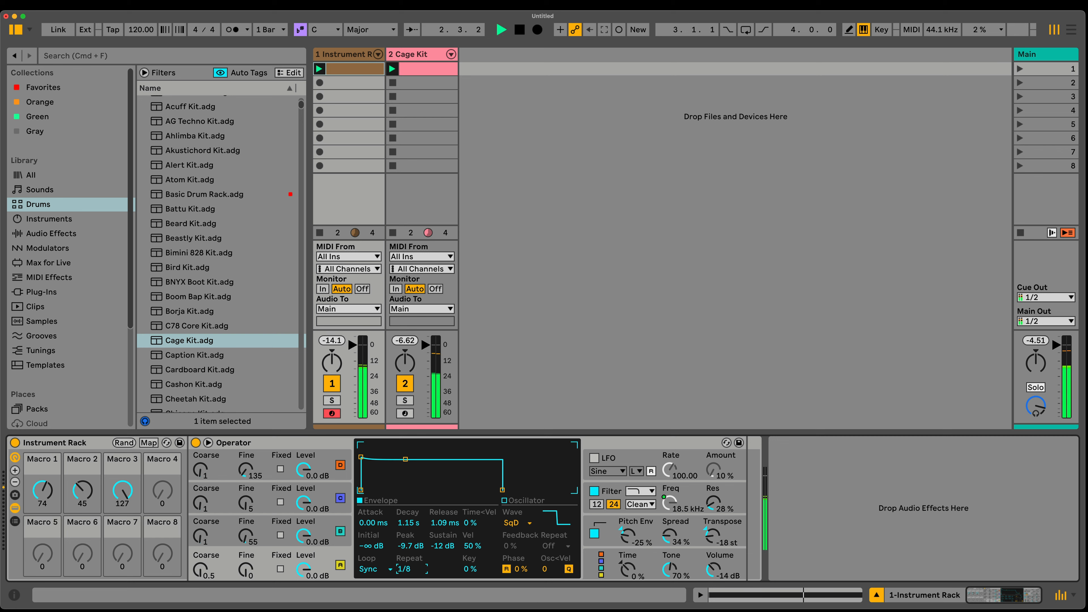
left_click_drag(450, 547, 450, 582)
left_click_drag(410, 546, 444, 510)
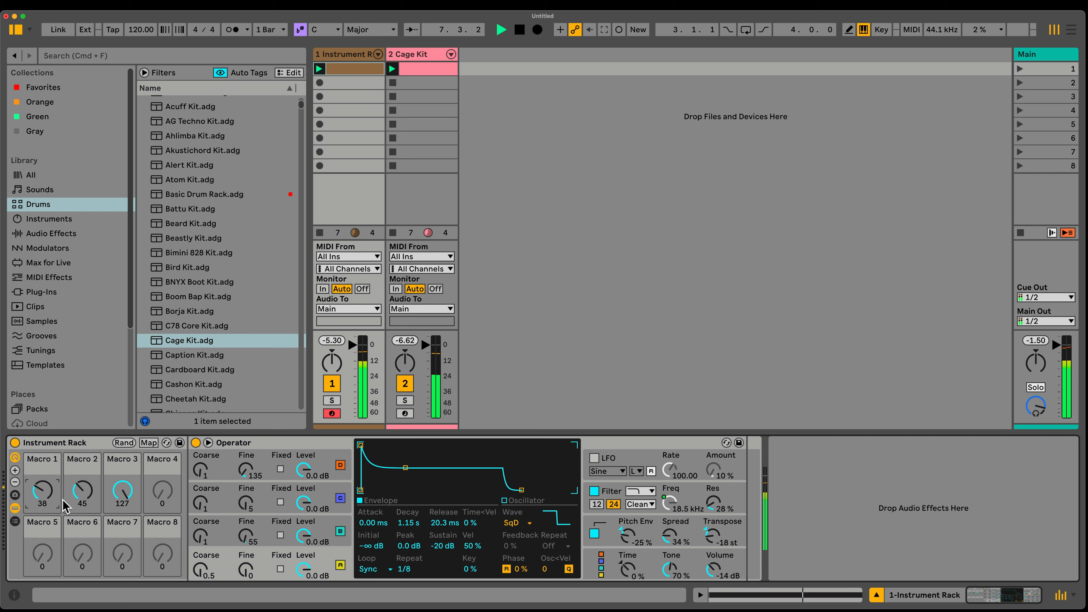
Sweep the macros during playback, ending with Macro 1 at 94 and Macro 2 at 17, and set Pitch Env to 60%.
left_click_drag(82, 493, 82, 471)
left_click(626, 535)
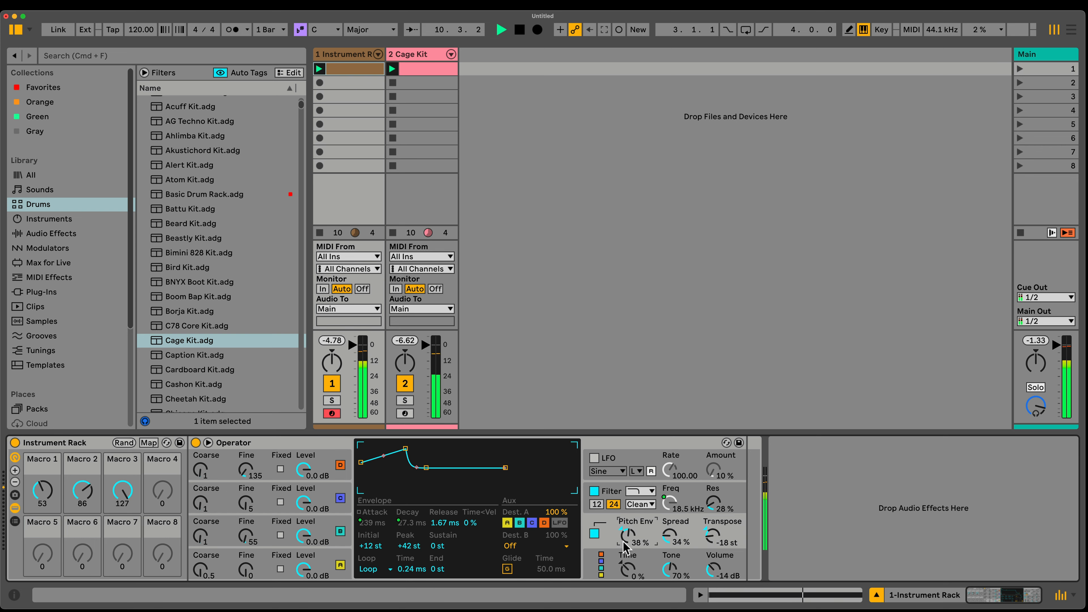
left_click_drag(83, 491, 82, 519)
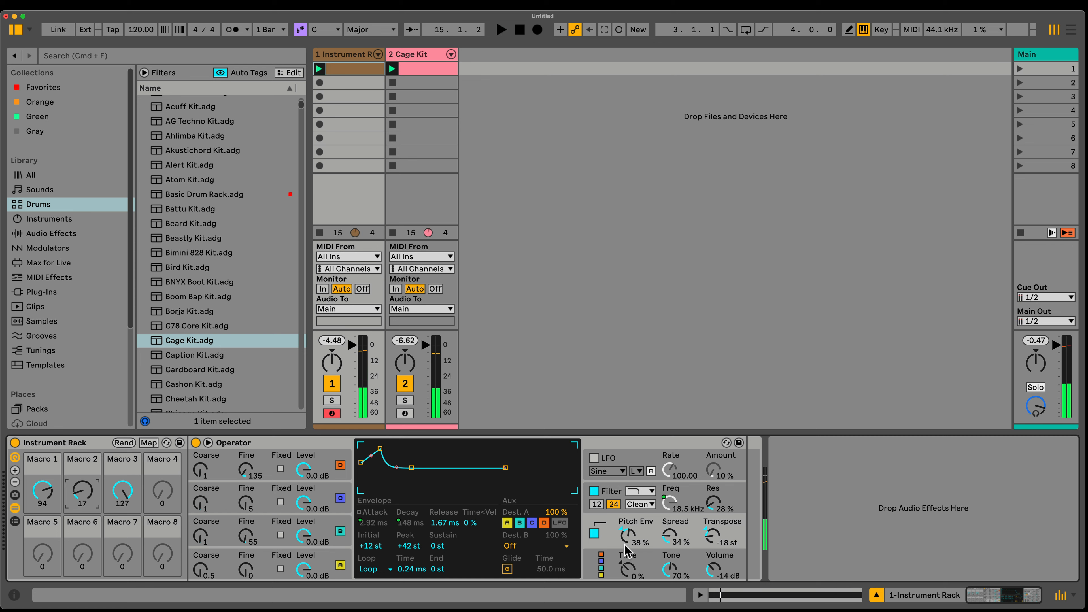
left_click(627, 536)
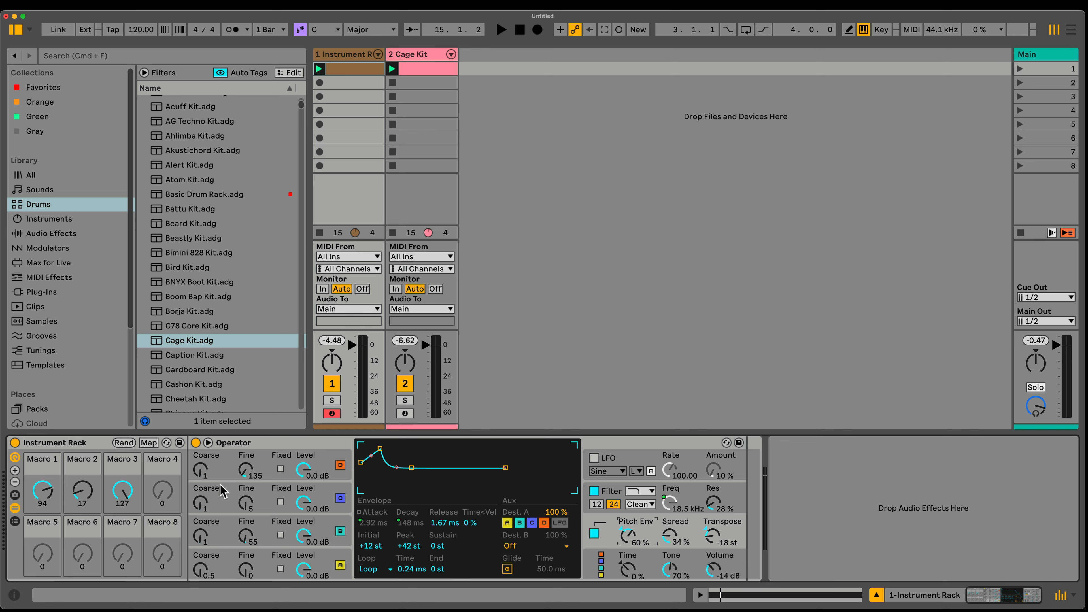
Add the Expression Control MIDI effect before the Instrument Rack and replace it with the Expression Control-1.adv preset.
left_click(49, 219)
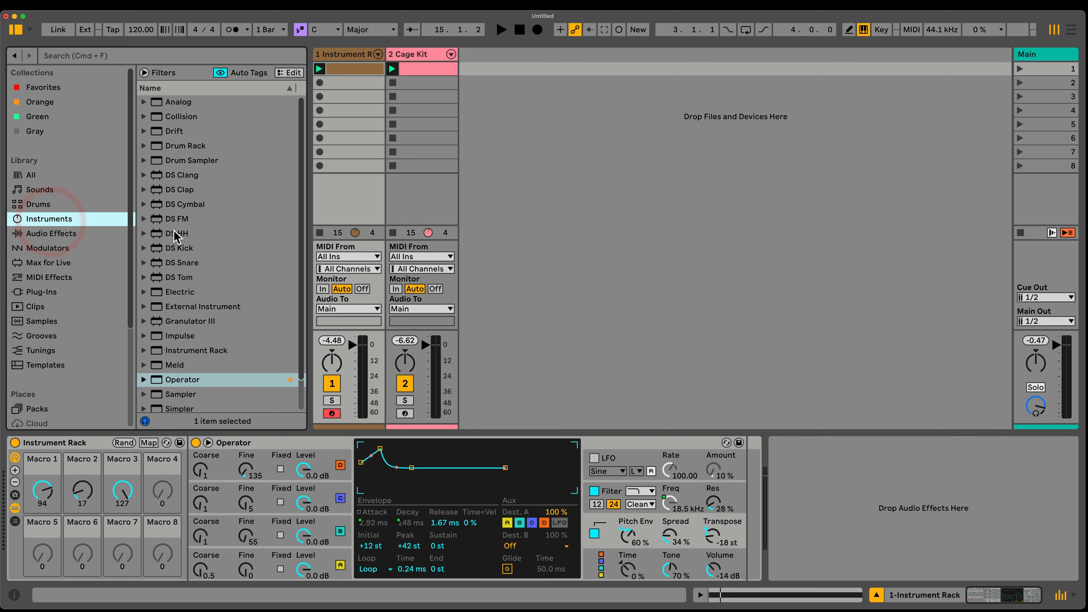
left_click(48, 276)
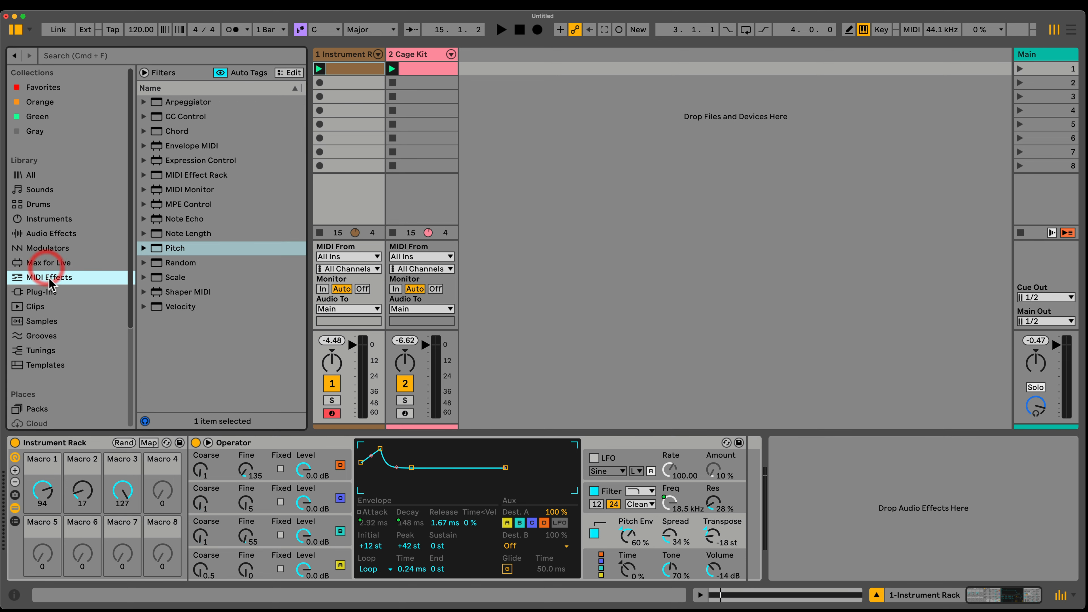
left_click_drag(202, 160, 14, 497)
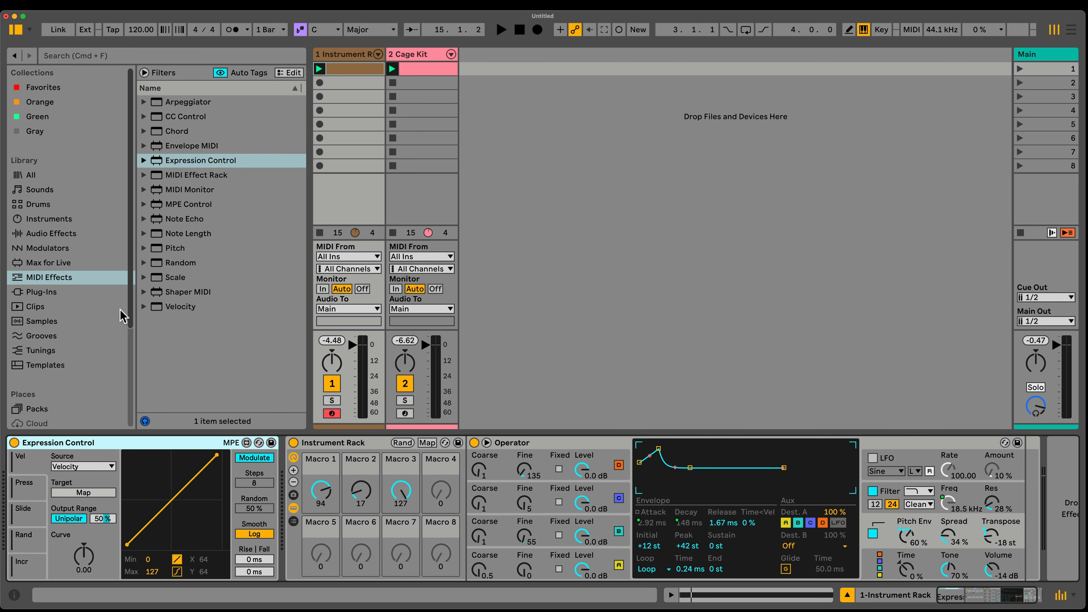
left_click(143, 160)
key("Down")
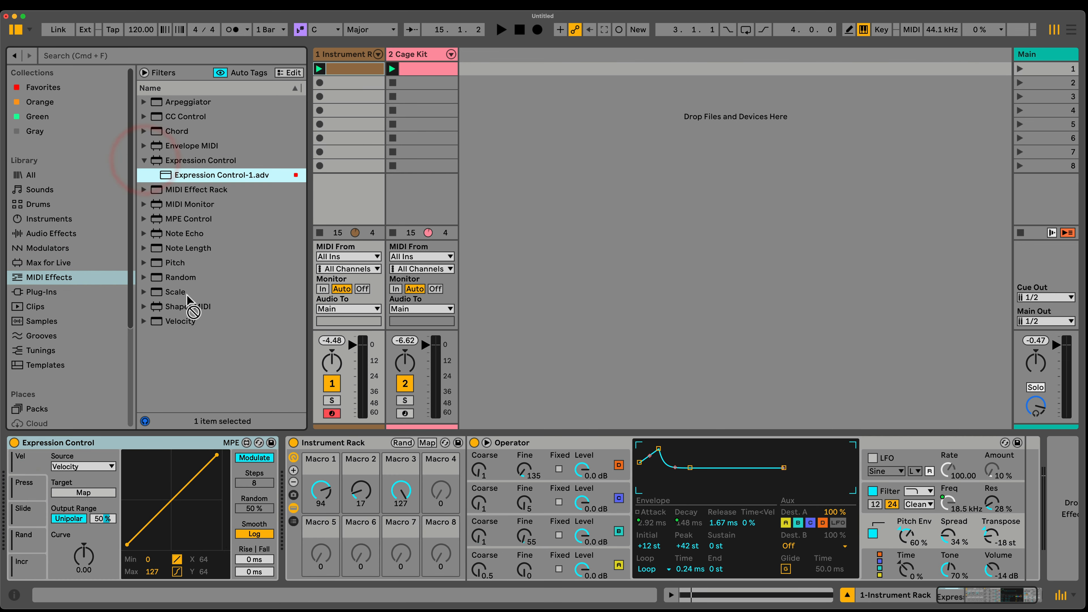
left_click_drag(136, 442, 15, 486)
Map Expression Control's first two Random sources to Macro 1 and Macro 2.
left_click(67, 490)
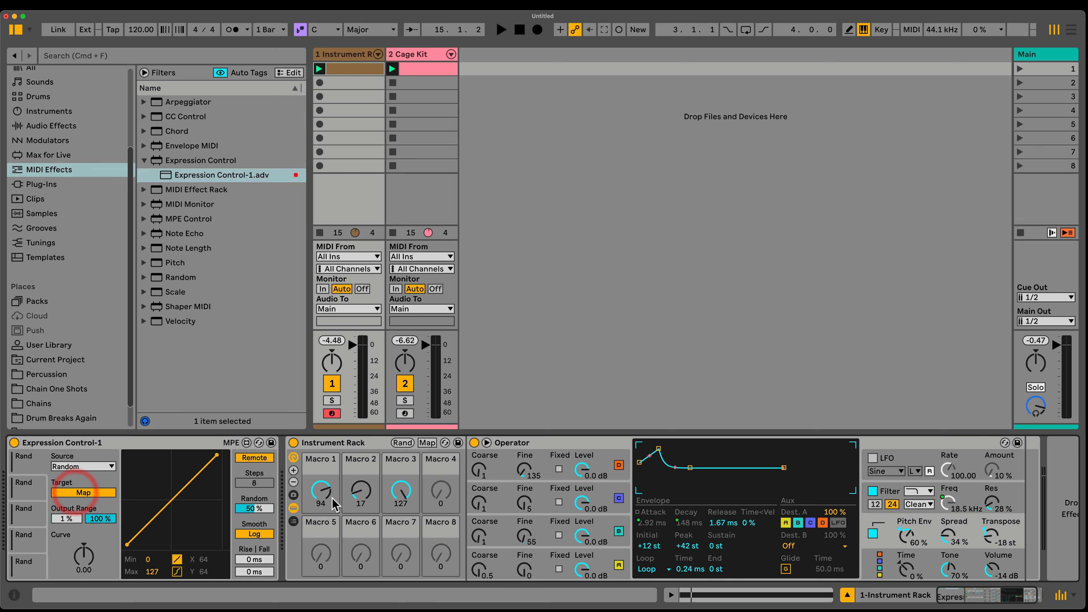
left_click(321, 490)
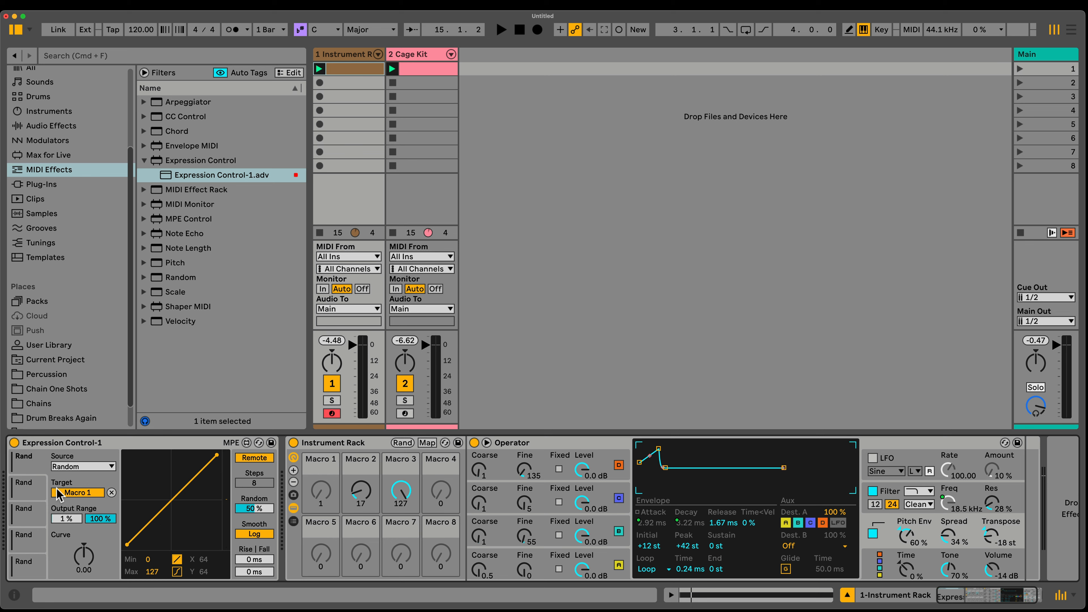
left_click(111, 492)
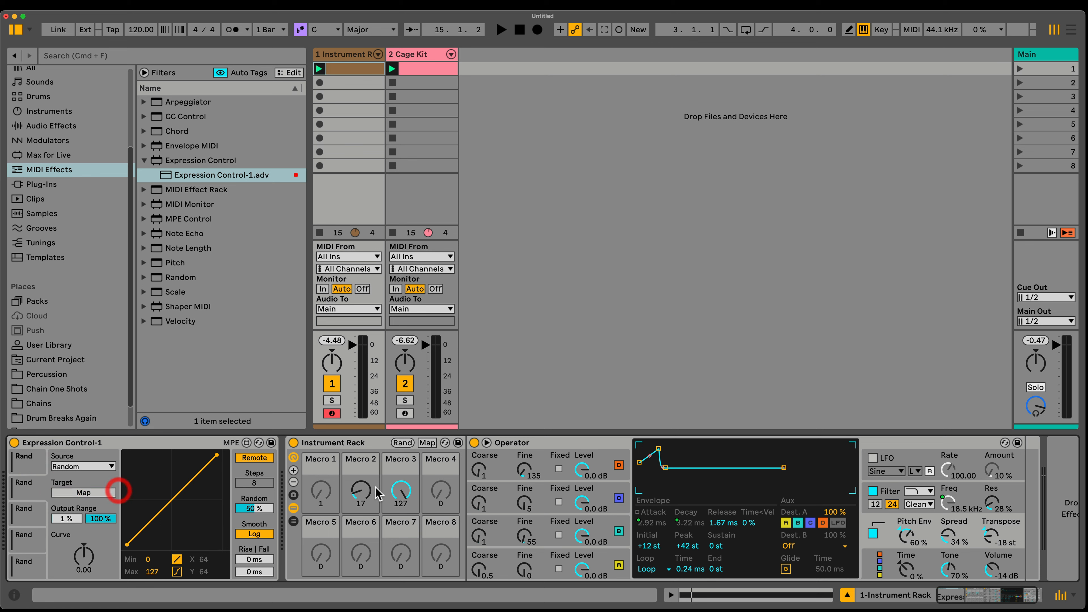
left_click(360, 493)
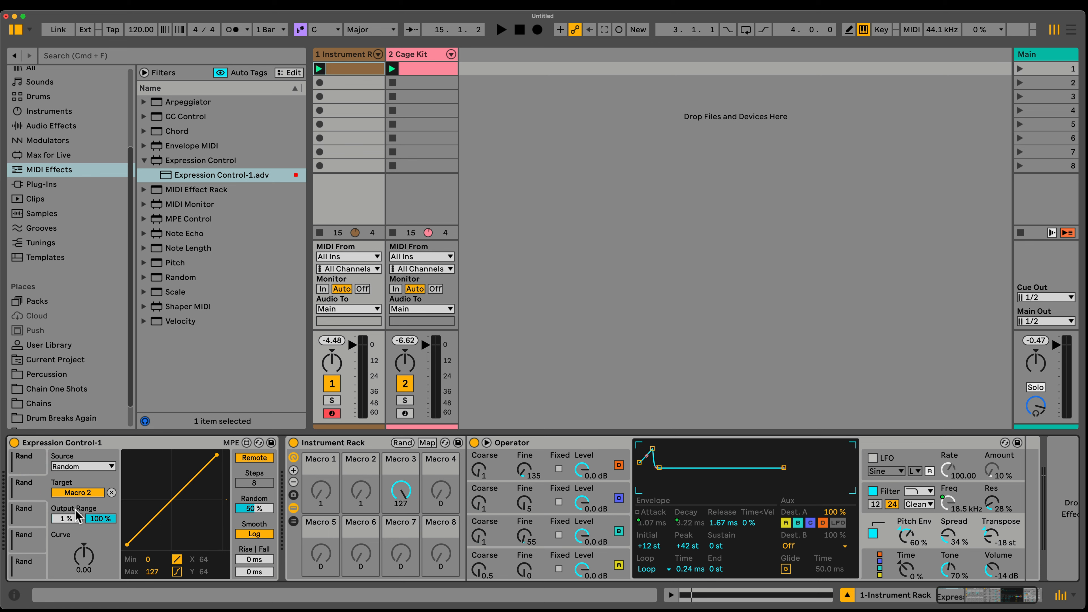
Try mapping another Random source to the Pitch Env amount during playback, and clear that mapping.
left_click(41, 509)
left_click(76, 492)
left_click(909, 538)
key("space")
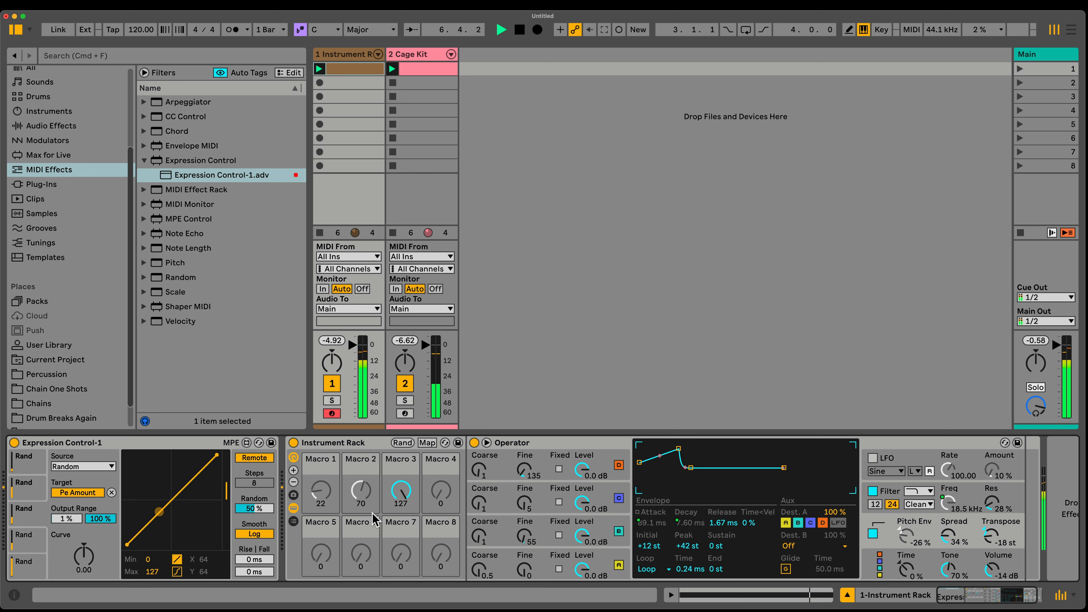
left_click(112, 493)
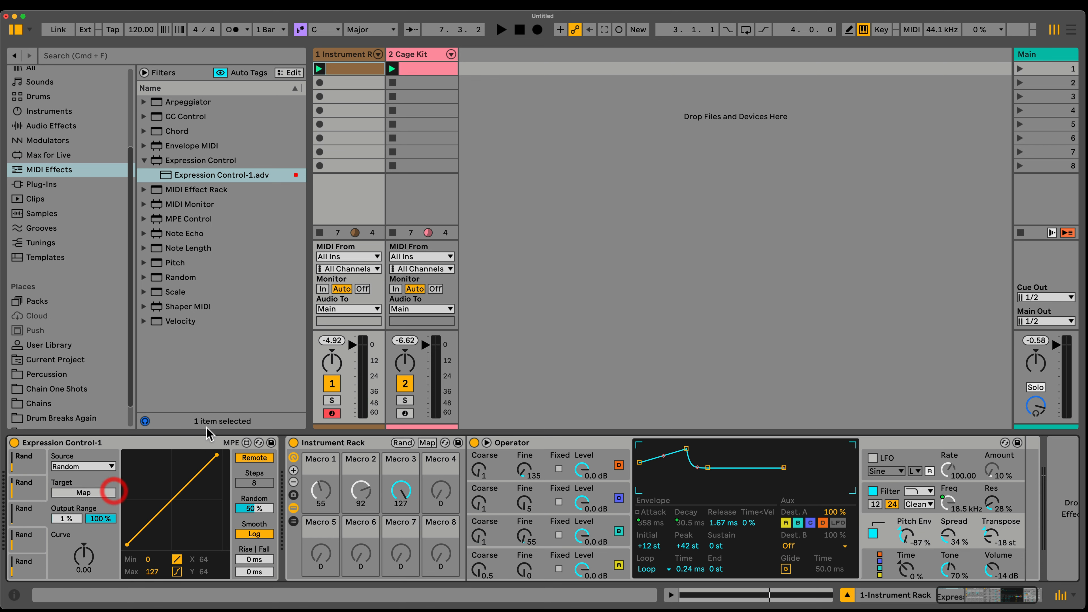
Group Expression Control-1 into a MIDI Effect Rack and limit its chain's key zone to the single note C2.
left_click(199, 445)
key("super+g")
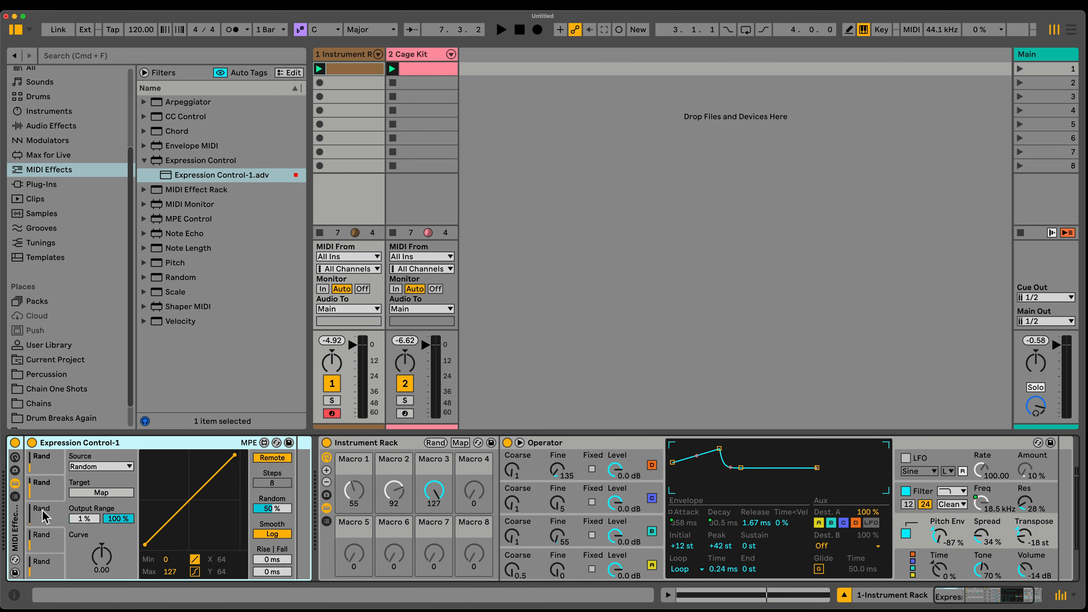
left_click(15, 497)
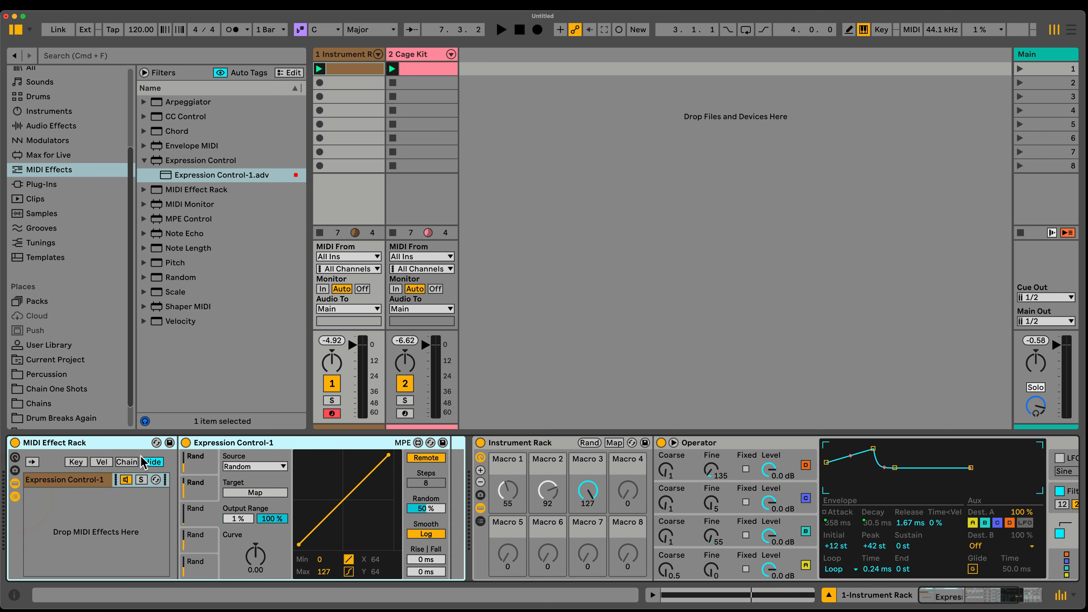
left_click(73, 463)
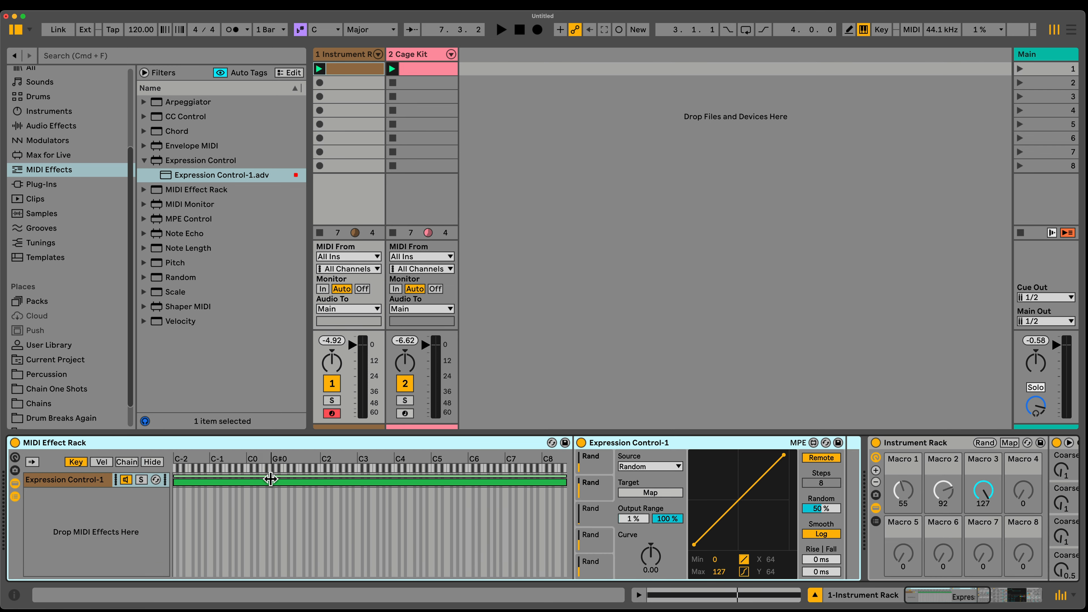
left_click_drag(183, 483, 323, 476)
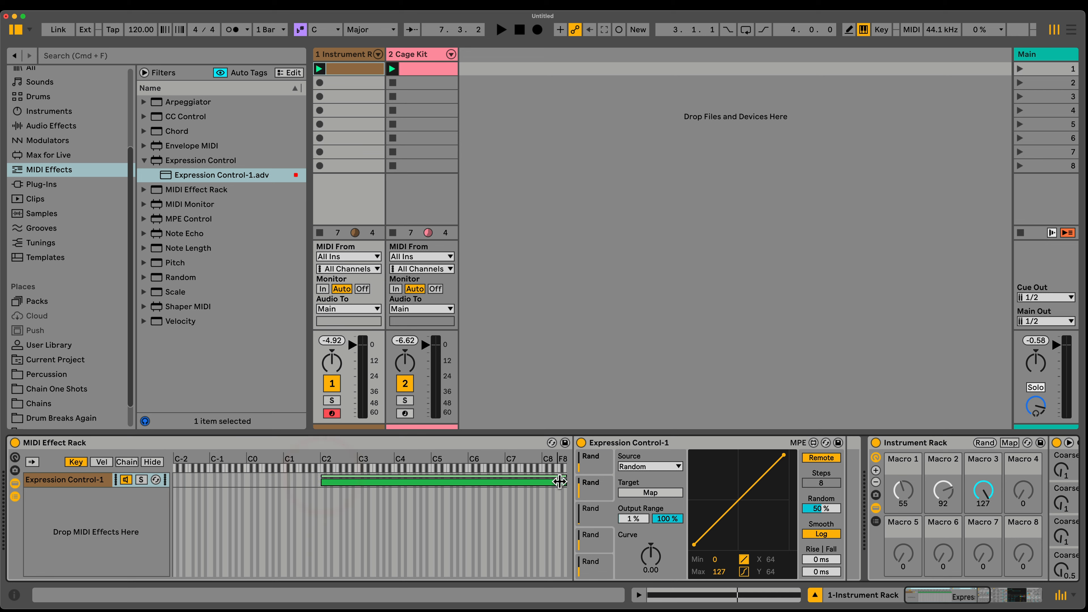
left_click_drag(569, 489, 322, 482)
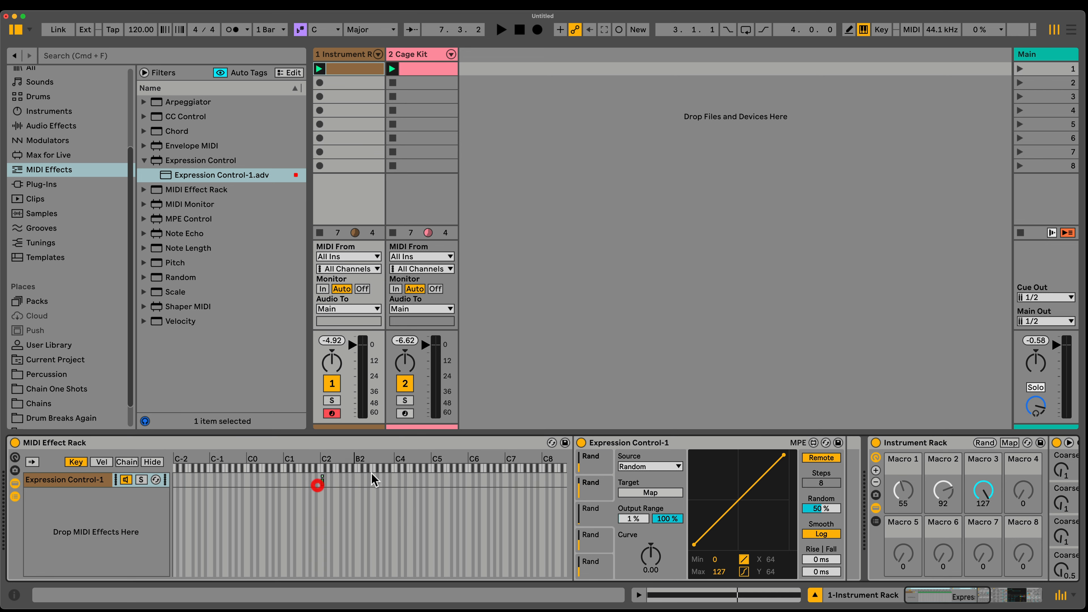
Move the MIDI Effect Rack from the instrument track to a new MIDI track inserted beside it.
left_click(40, 480)
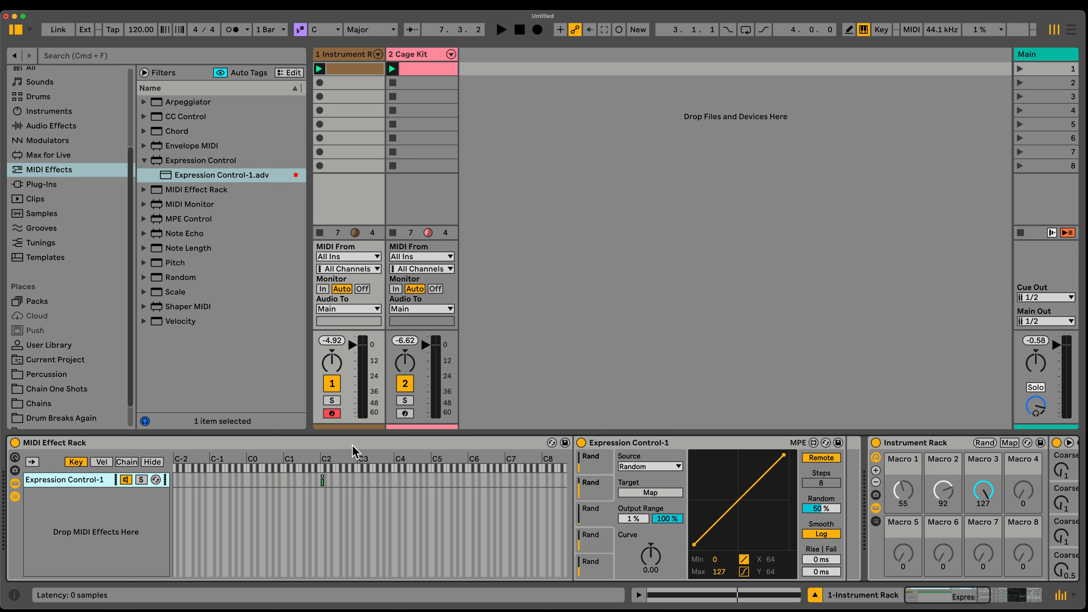
left_click(281, 437)
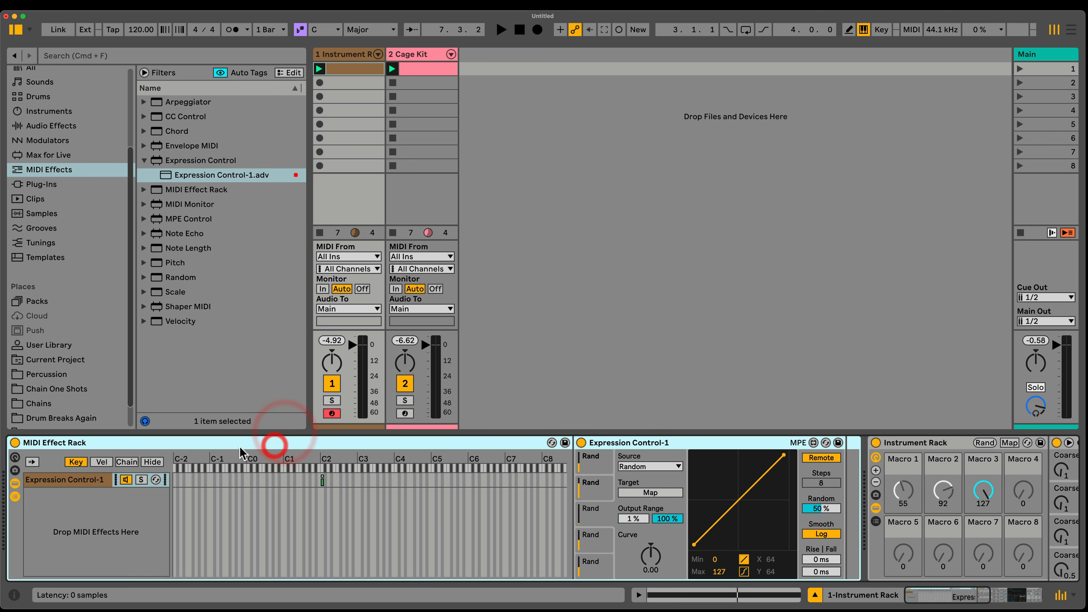
key("Delete")
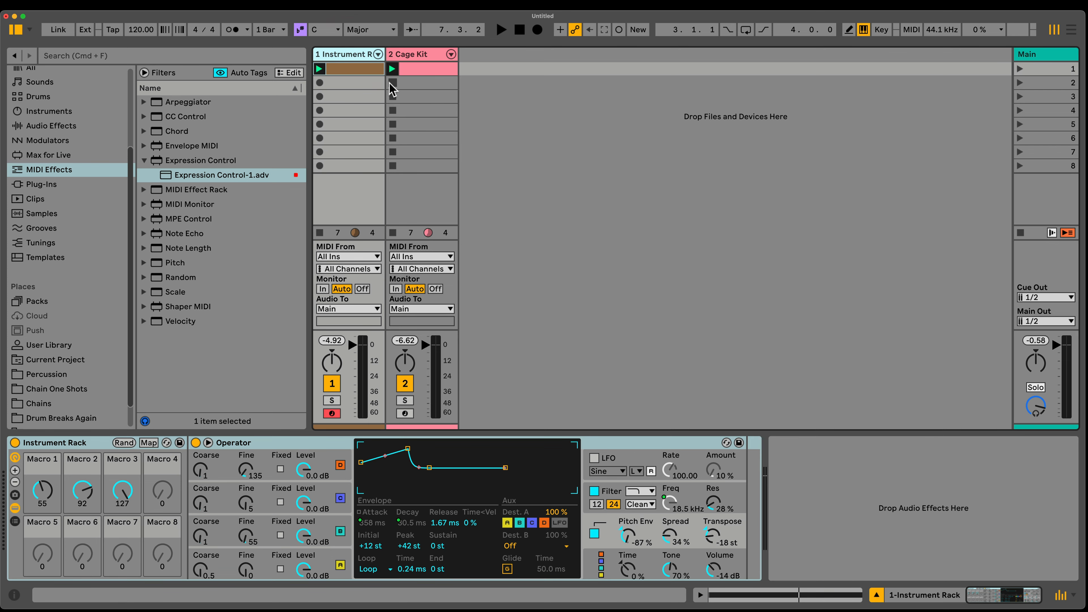
key("super+shift+t")
left_click(425, 51)
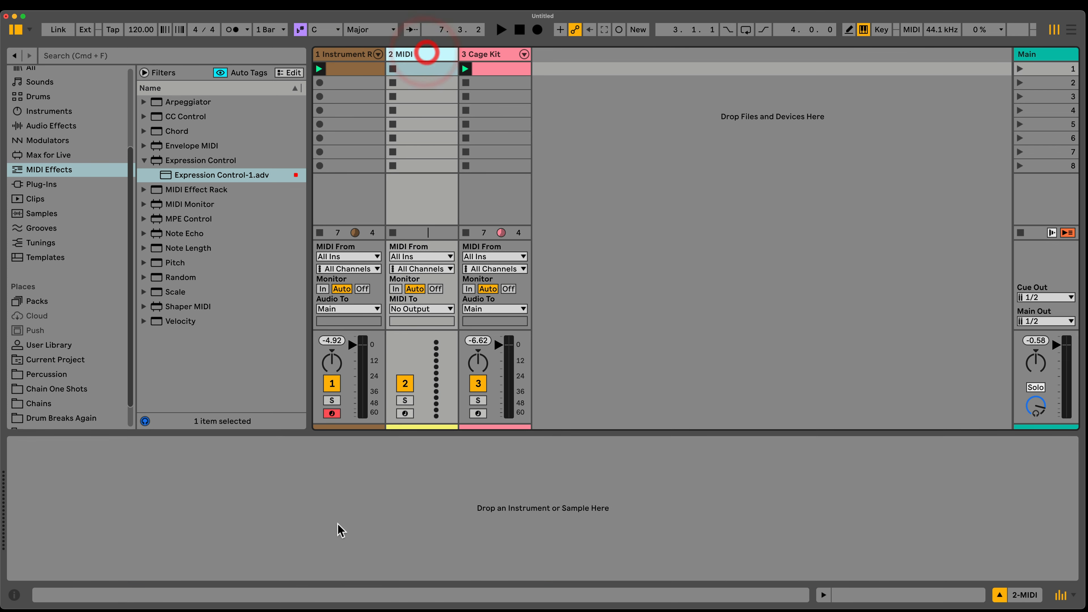
left_click(358, 497)
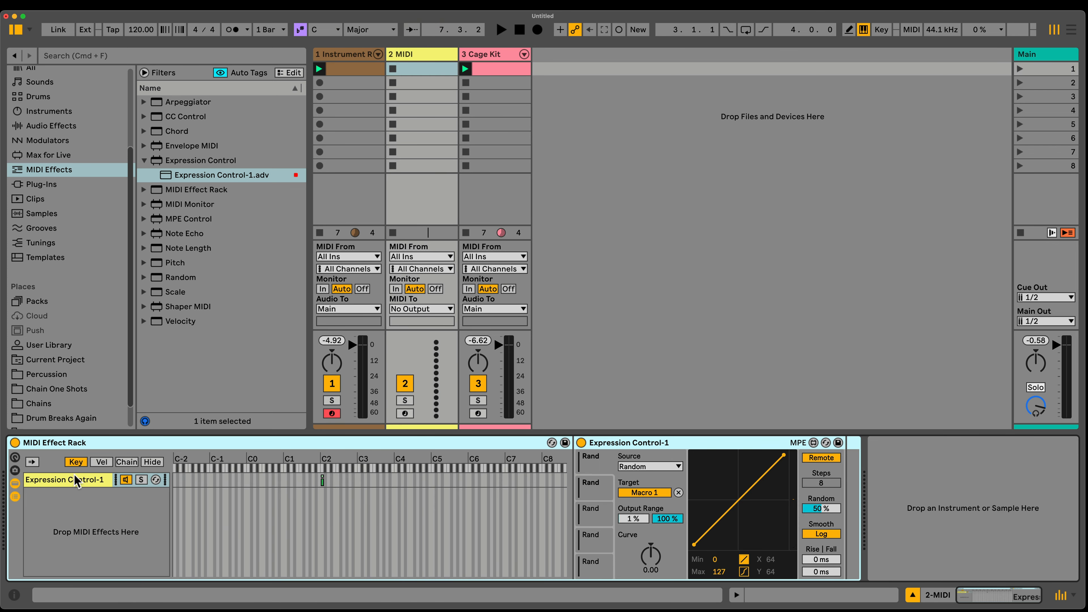
left_click(72, 479)
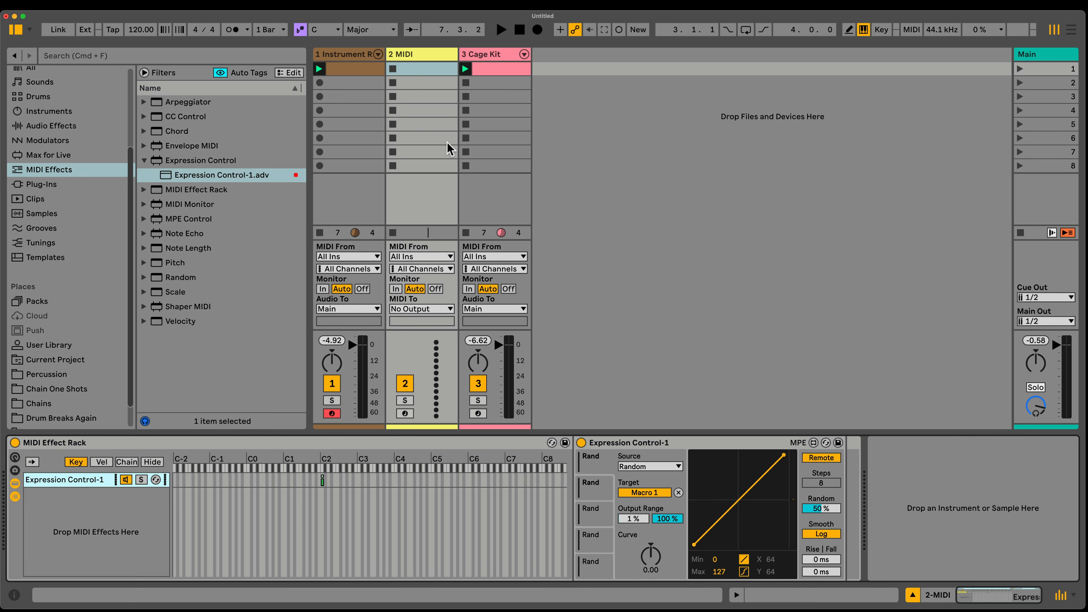
left_click(356, 69)
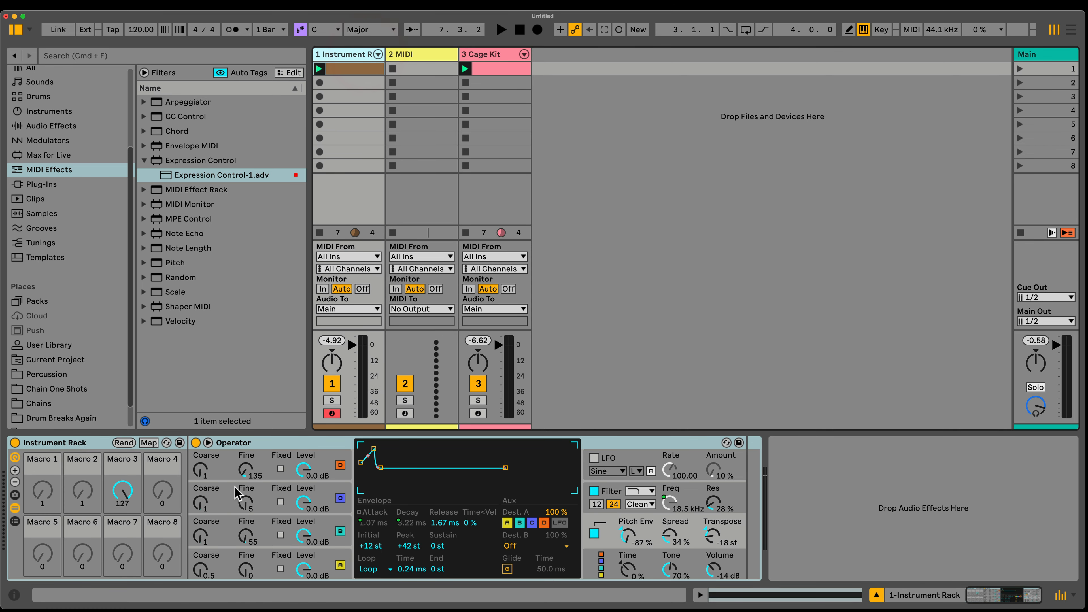
left_click(399, 72)
left_click(598, 510)
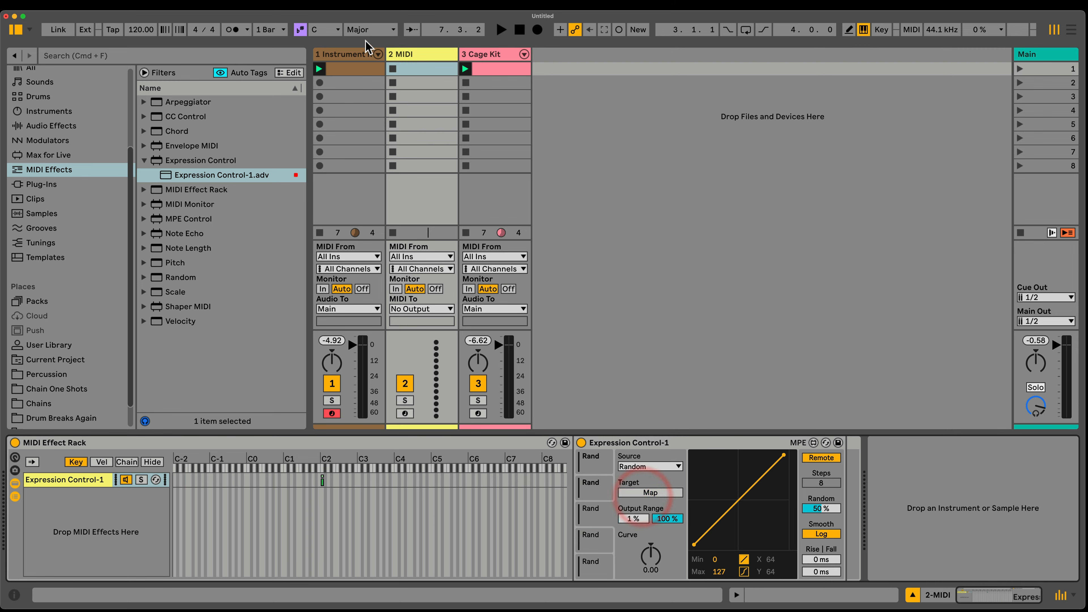
left_click(344, 60)
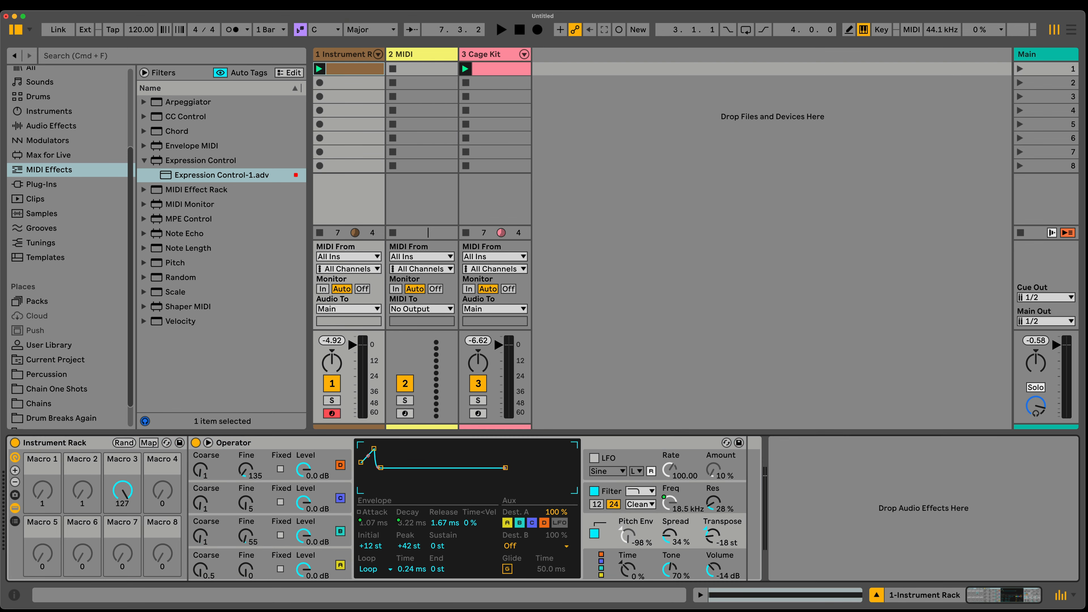
left_click(417, 55)
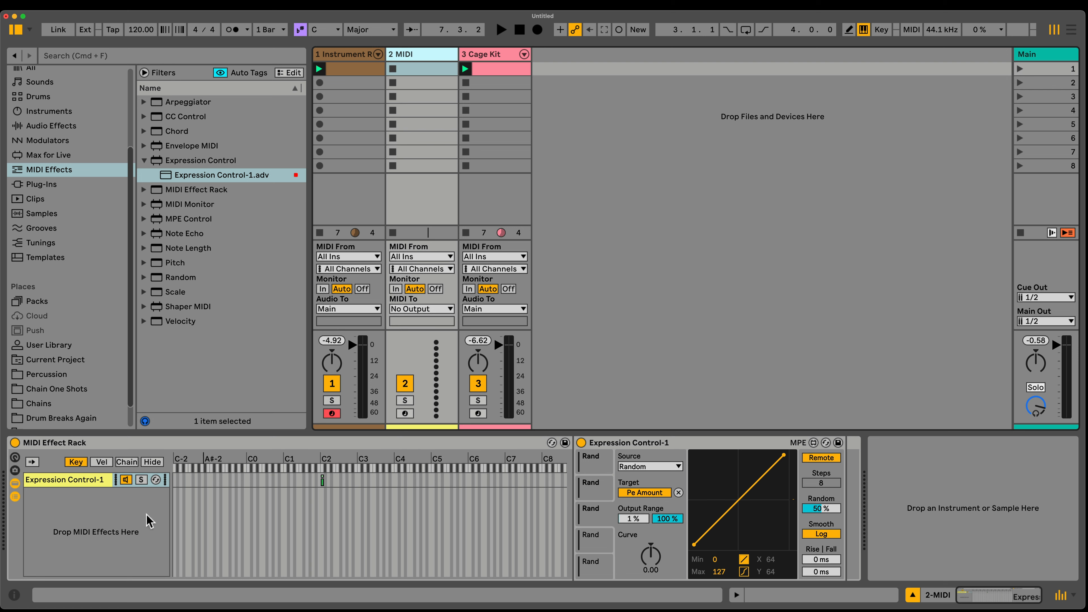
left_click(678, 493)
Duplicate the Expression Control-1 chain and shift the duplicate's key zone two semitones up to D2.
left_click(70, 479)
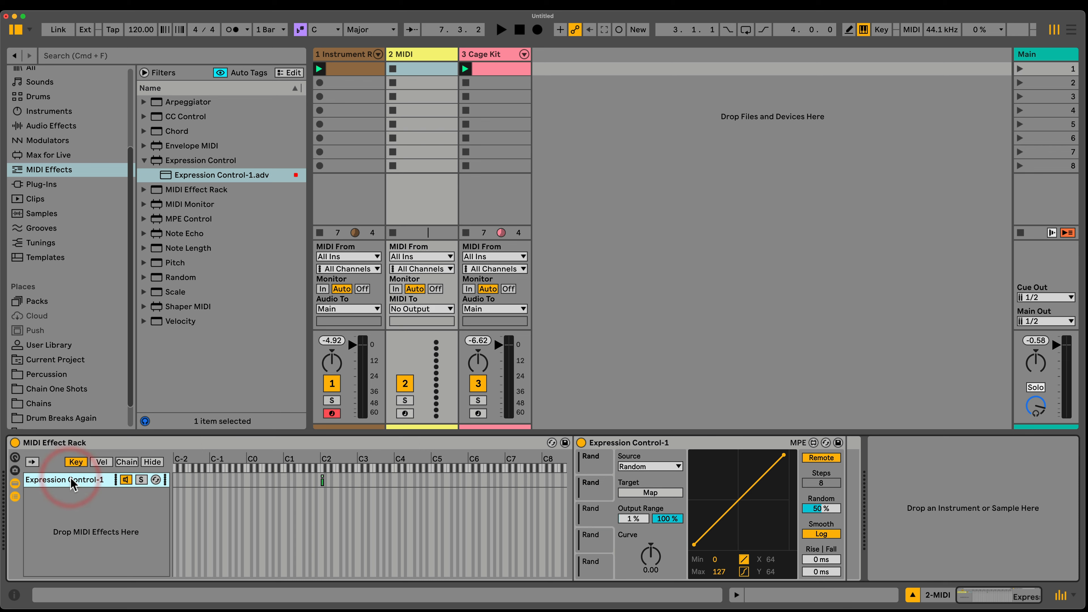
key("super+d")
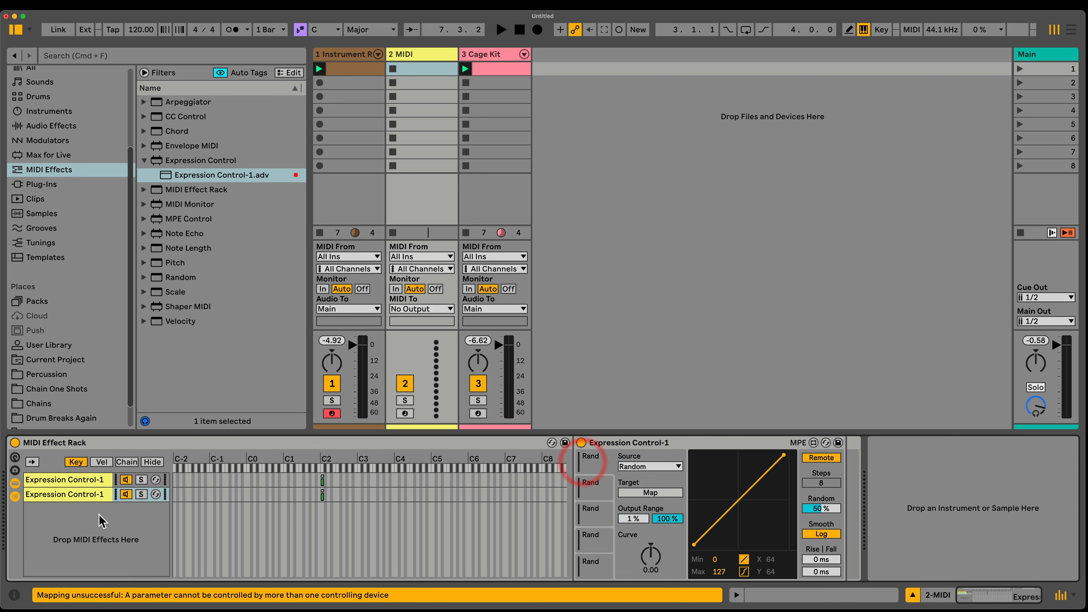
left_click(73, 494)
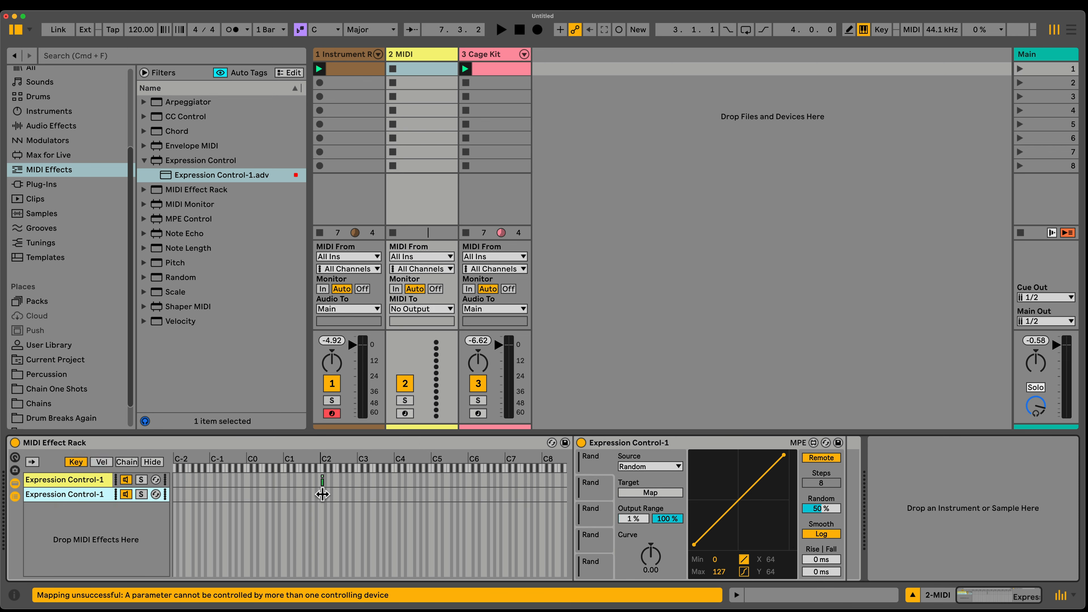
left_click_drag(322, 494, 329, 495)
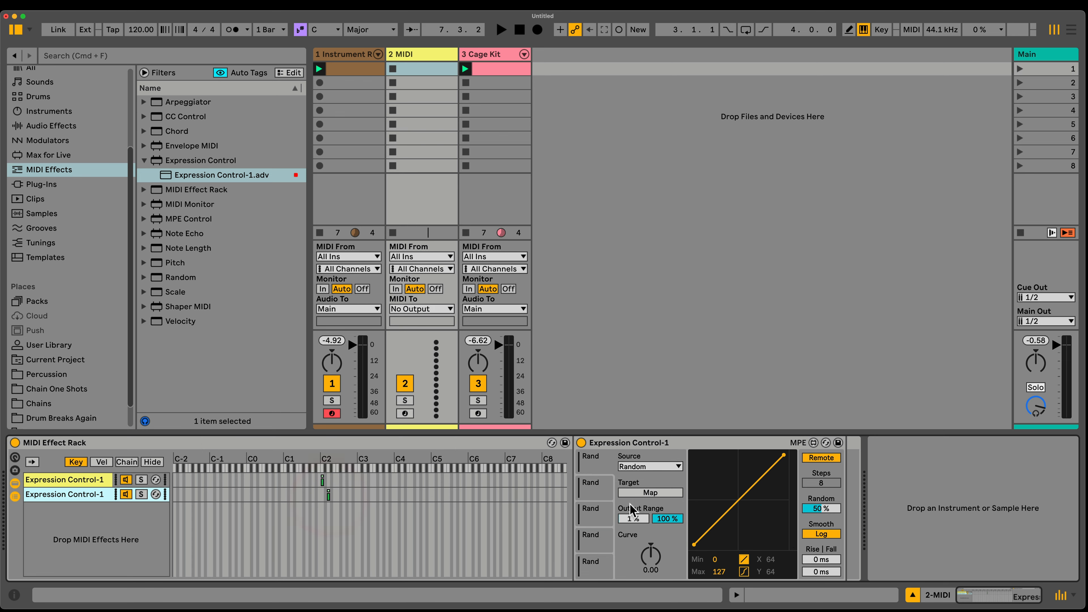
Map the duplicated chain's Expression Control target to Operator's Pitch Env amount on the instrument track.
left_click(650, 493)
left_click(342, 54)
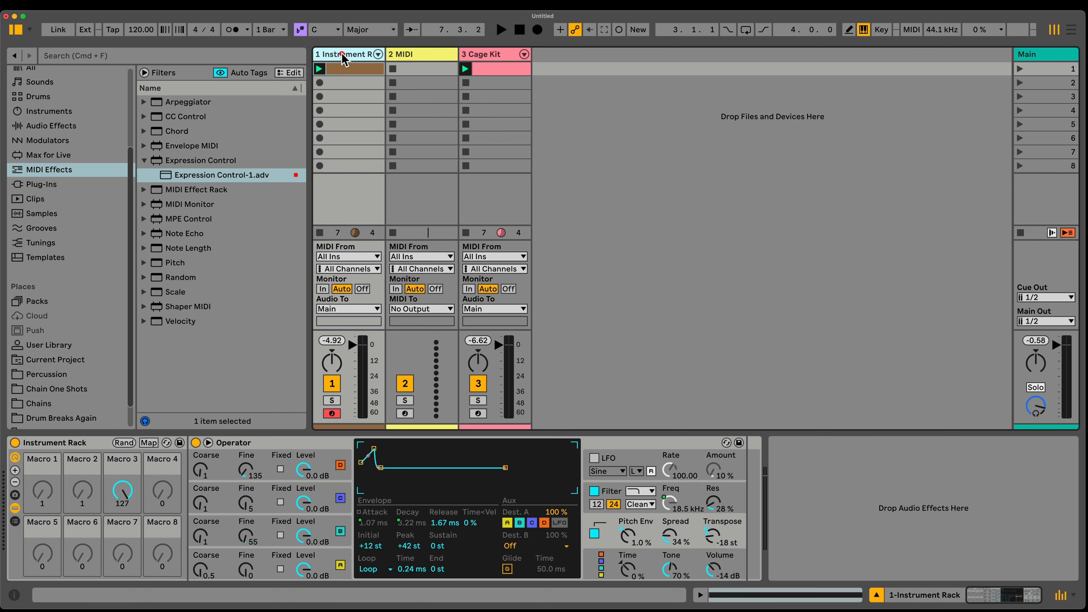
left_click(636, 536)
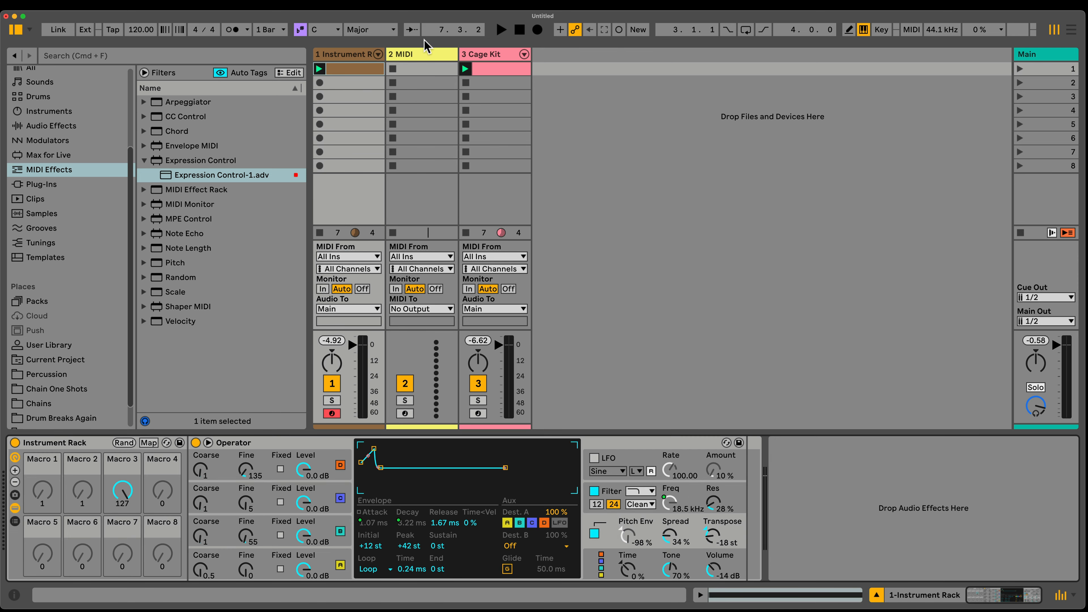
Check the first chain's second modulation target and Operator's Pitch Env mapping, and set Operator's Tone to 96 %.
left_click(427, 54)
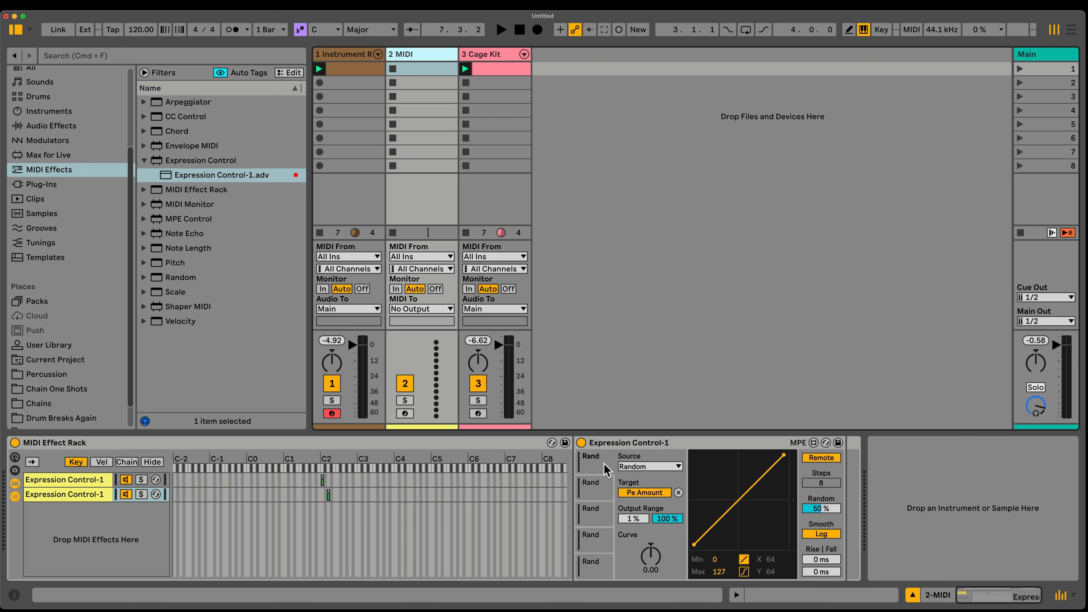
left_click(71, 480)
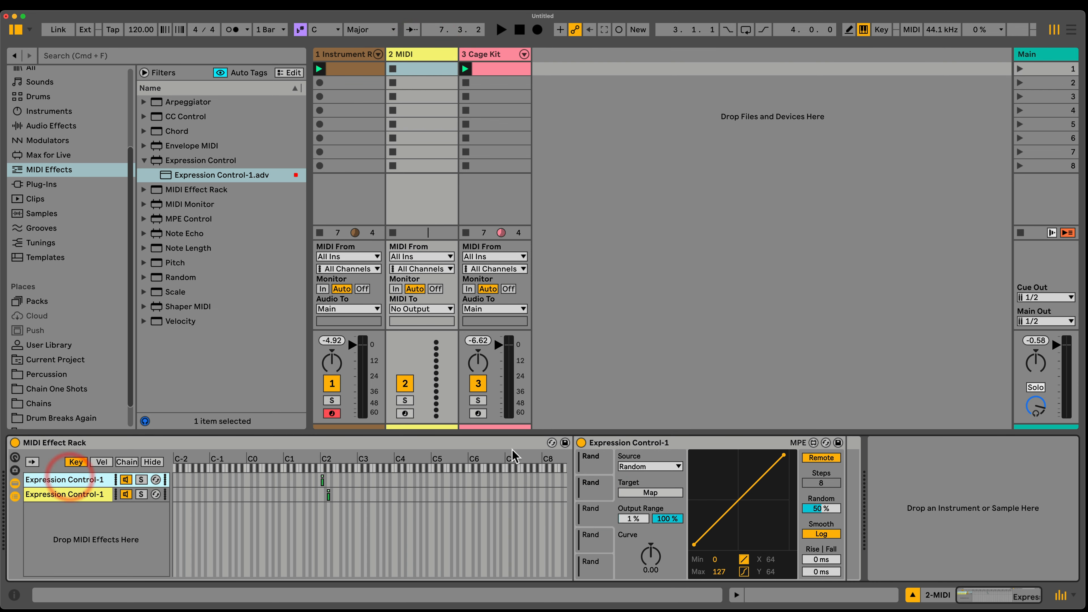
left_click(592, 485)
left_click(592, 482)
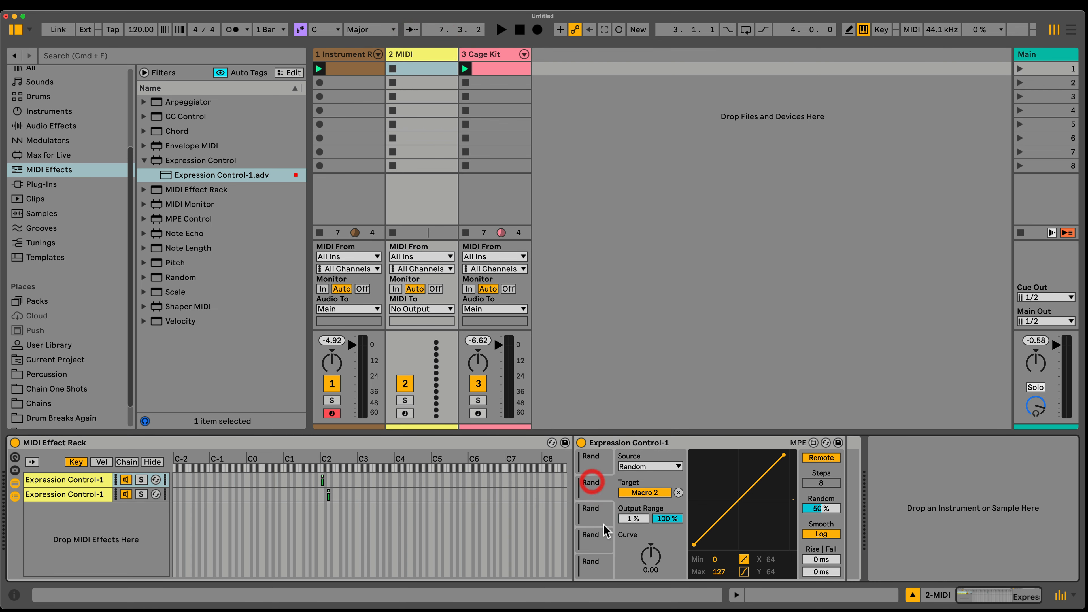
left_click(348, 54)
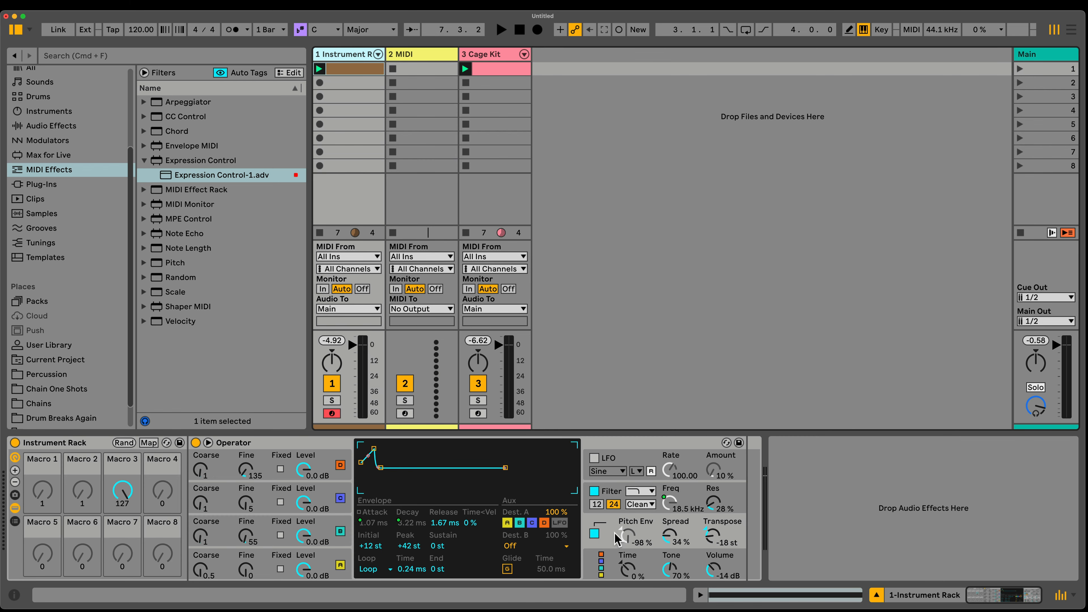
left_click(624, 540)
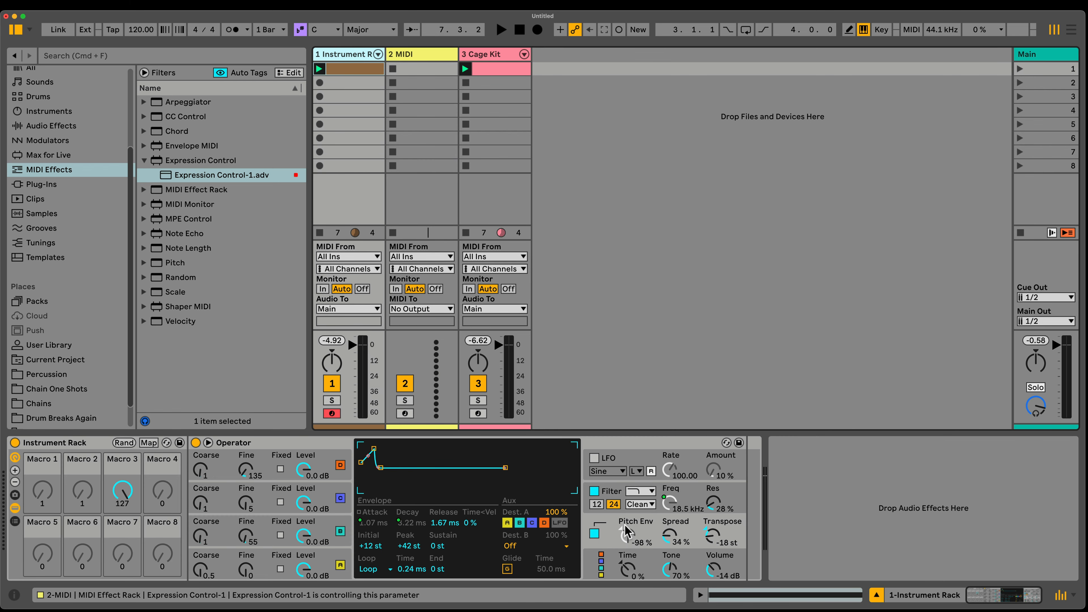
left_click_drag(675, 556, 675, 536)
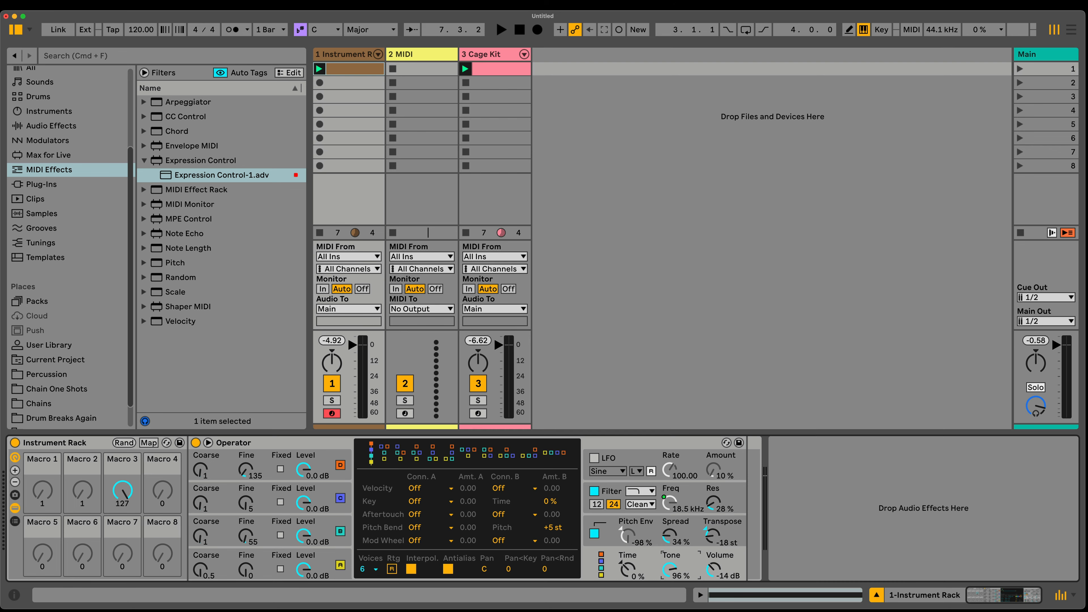
Create a clip in the MIDI track's first slot with sixteenth notes C3 at 1.1 and D3 at 1.3.
double_click(414, 68)
double_click(328, 495)
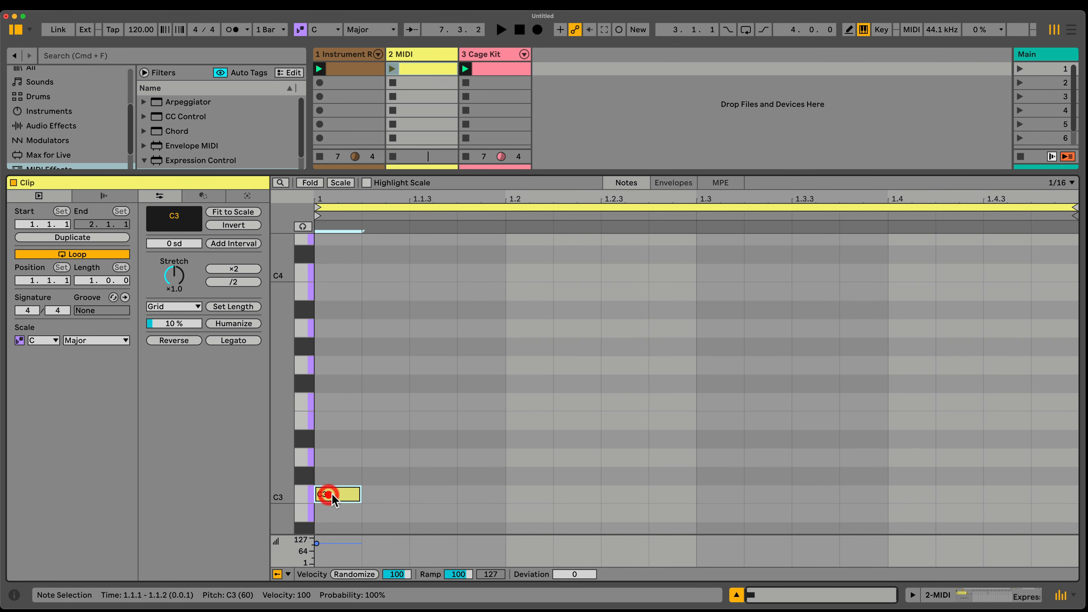
double_click(719, 457)
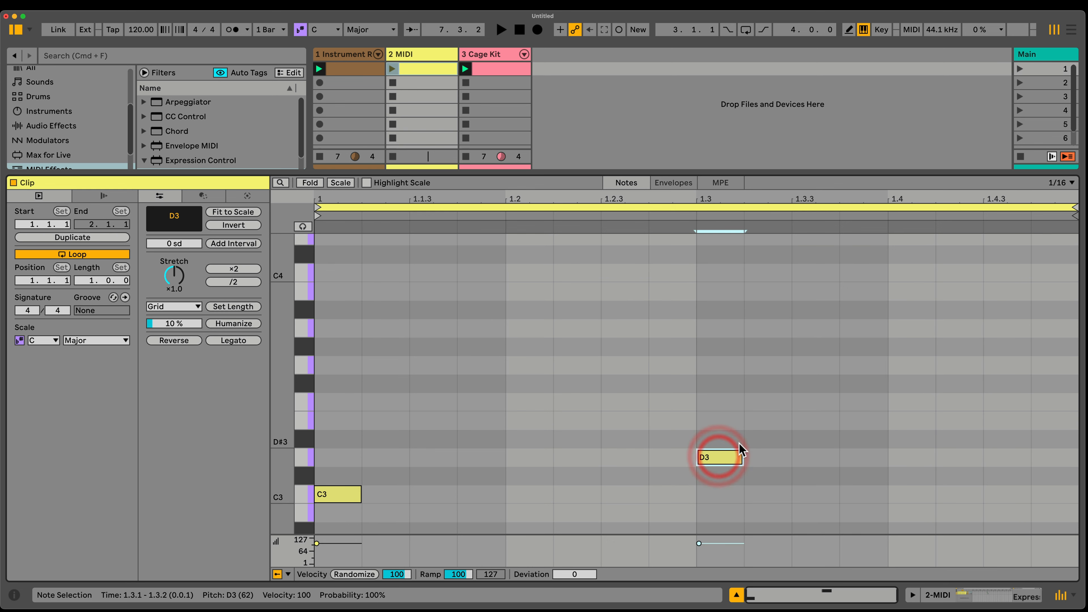
Set the note grid to 1/4 and the clip's loop length to 2 bars.
key("super+2")
left_click(660, 418)
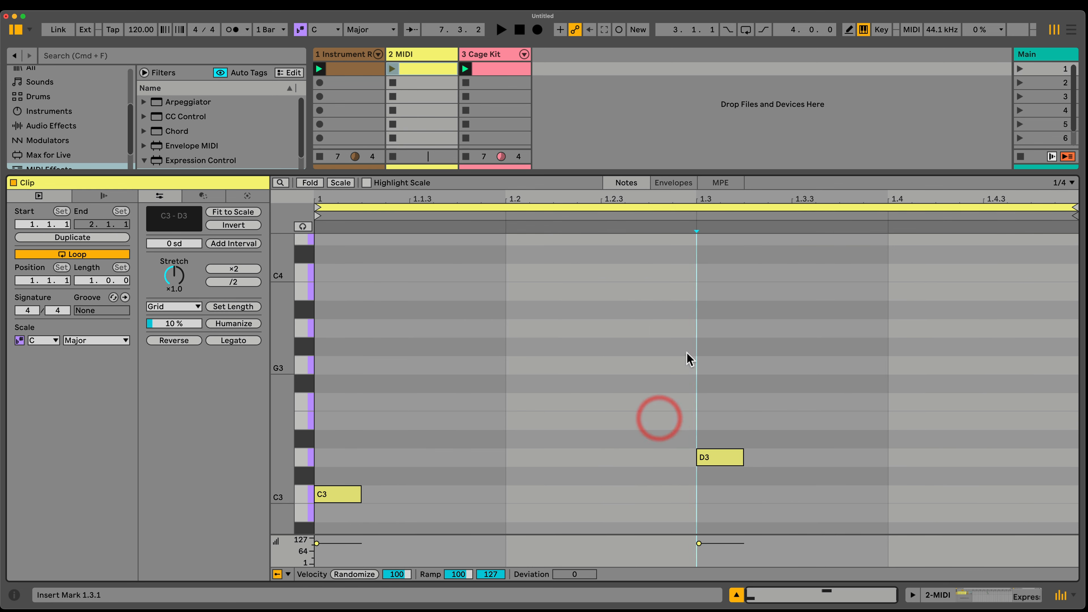
left_click(808, 252)
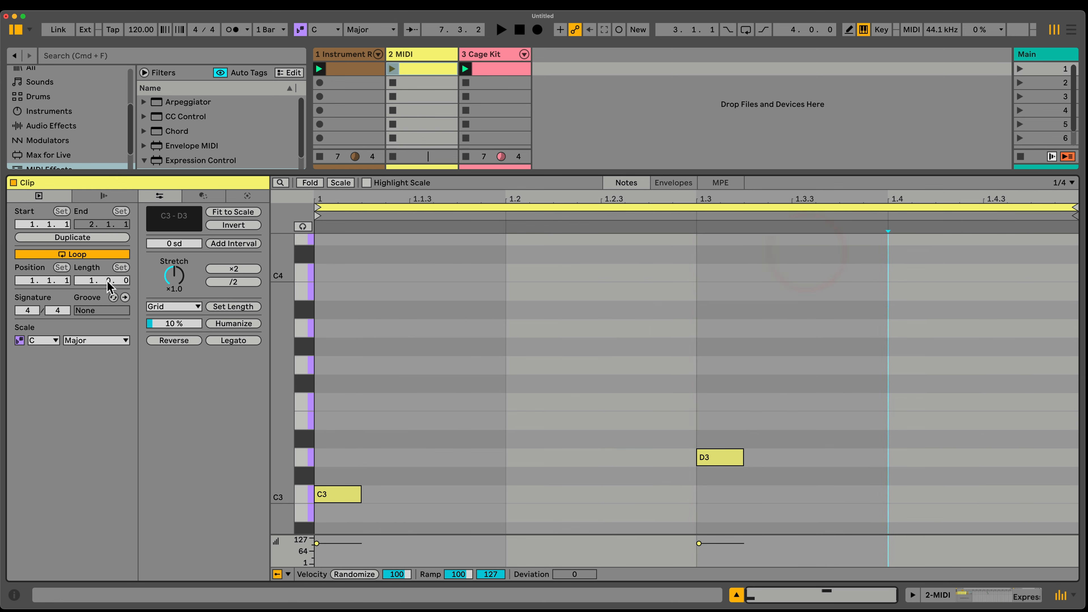
left_click(87, 279)
type("2")
Move the D3 note to the start of bar 2.
left_click(348, 329)
left_click_drag(682, 397, 523, 453)
key("Right")
key("Right")
key("Right")
key("Left")
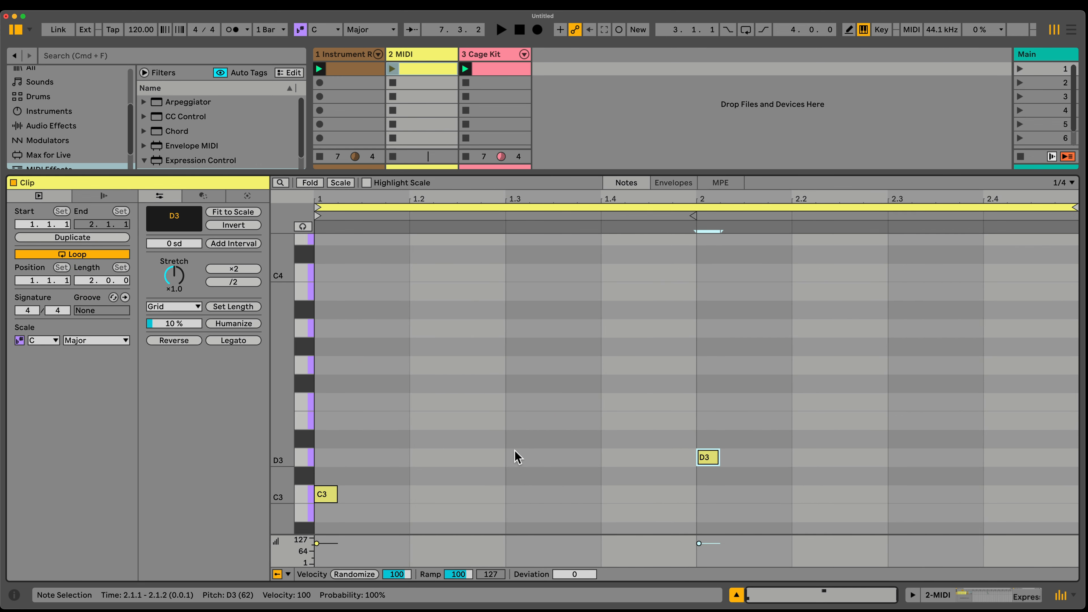
Add quarter-note C3 notes at 1.3 and 2.3 in the clip.
left_click(527, 504)
double_click(525, 497)
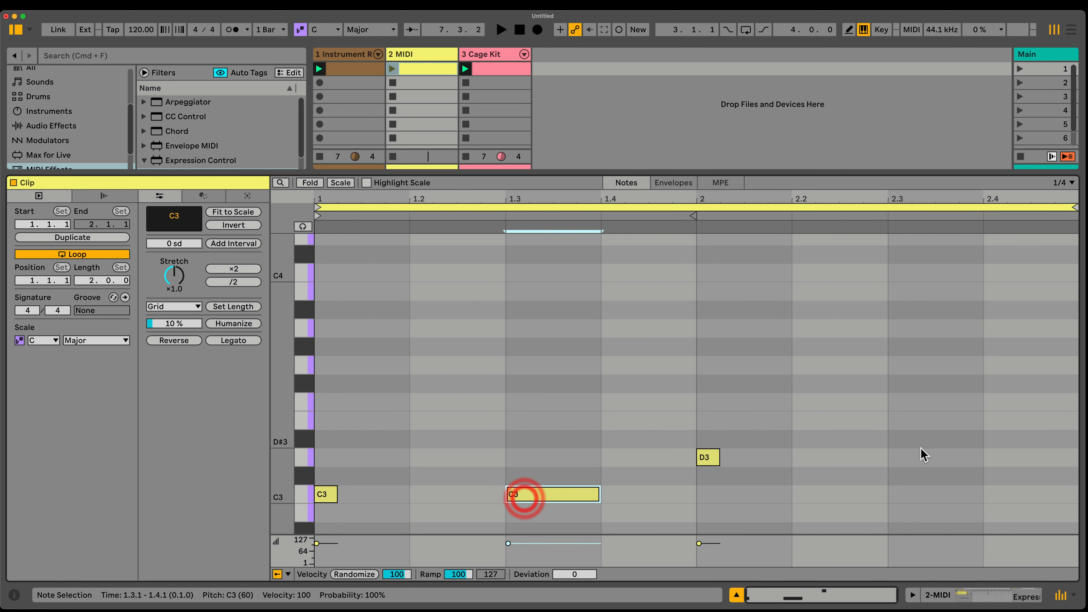
double_click(926, 495)
Launch the new clip and show the MIDI track's effect rack.
left_click(394, 68)
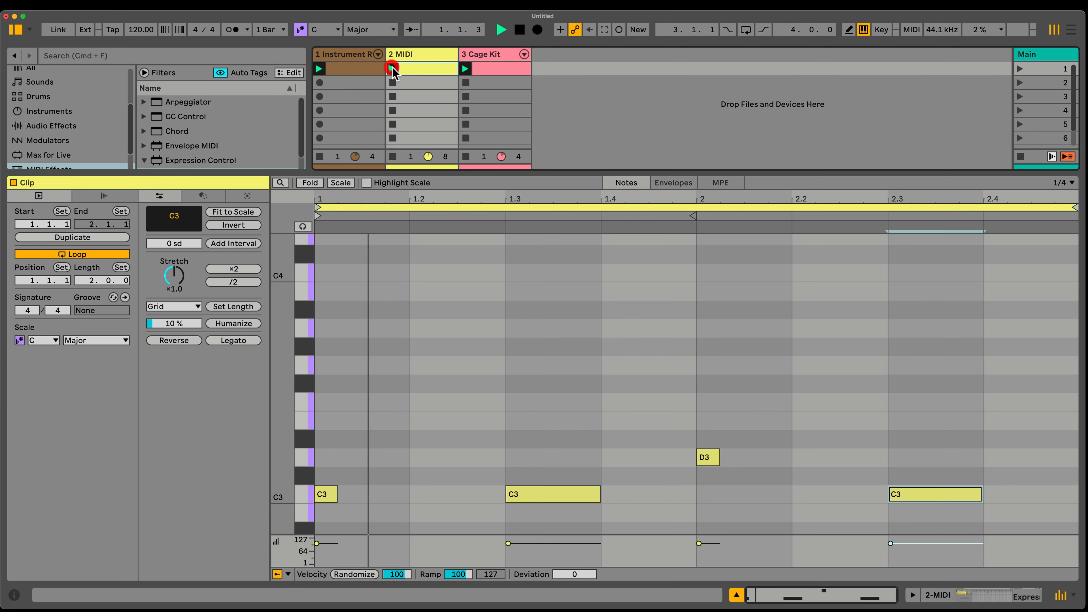
left_click(421, 51)
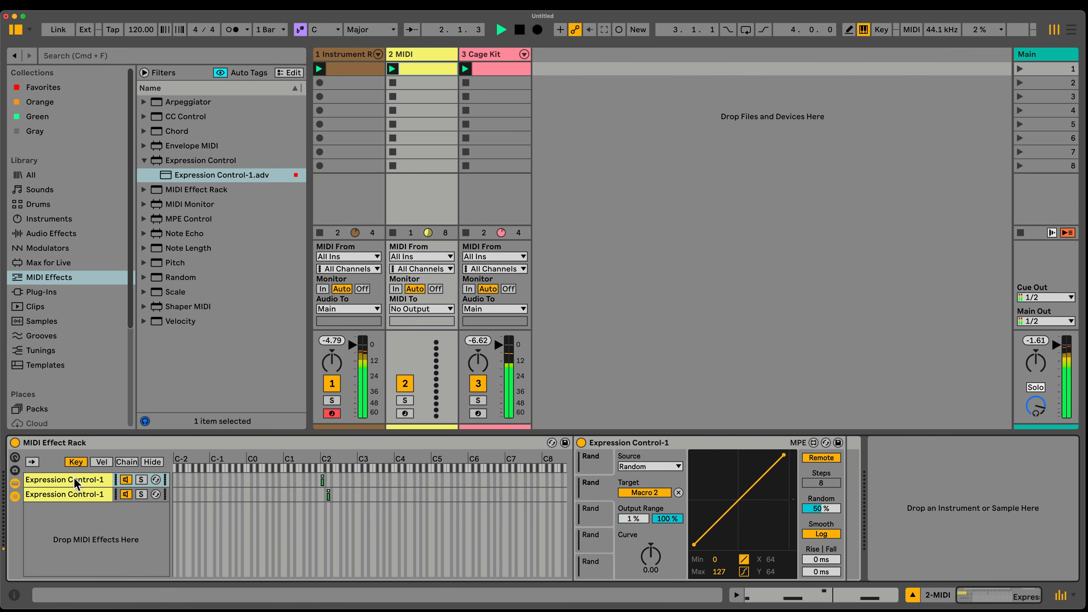
Move the first Expression Control chain's key zone to C3 and the second chain's key zone to D3.
left_click(348, 65)
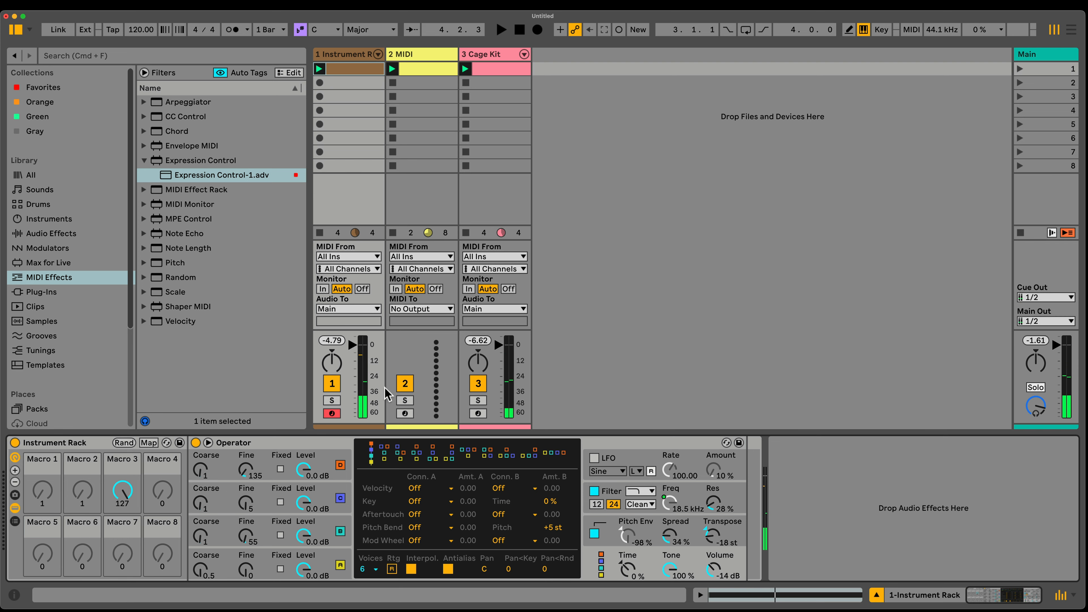
key("space")
left_click(425, 59)
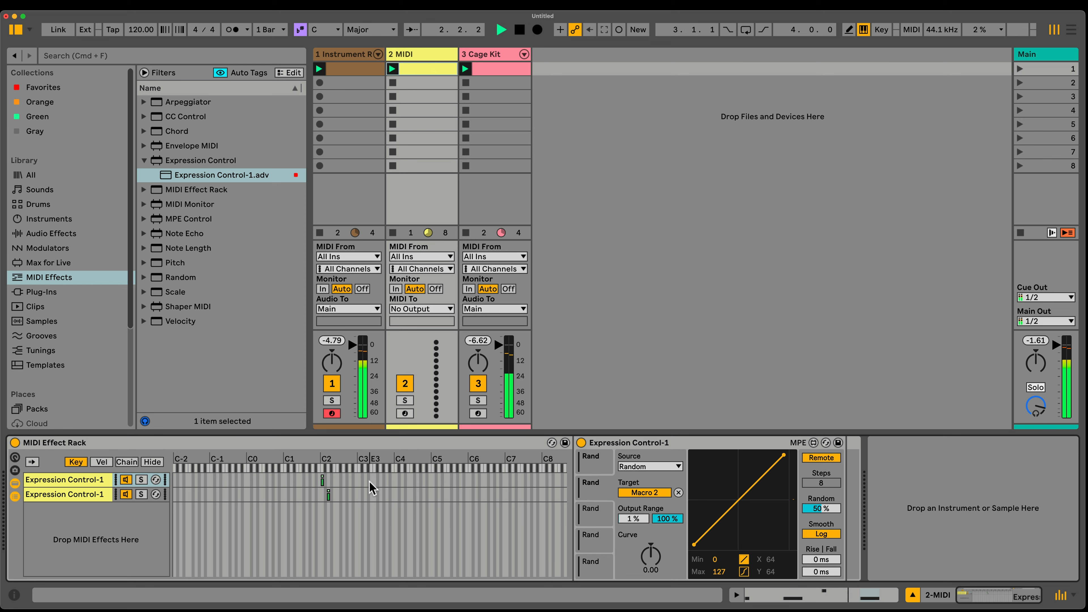
mouse_move(337, 485)
left_mouse_down()
mouse_move(306, 508)
mouse_move(340, 482)
mouse_move(359, 483)
left_mouse_up()
left_click(337, 480)
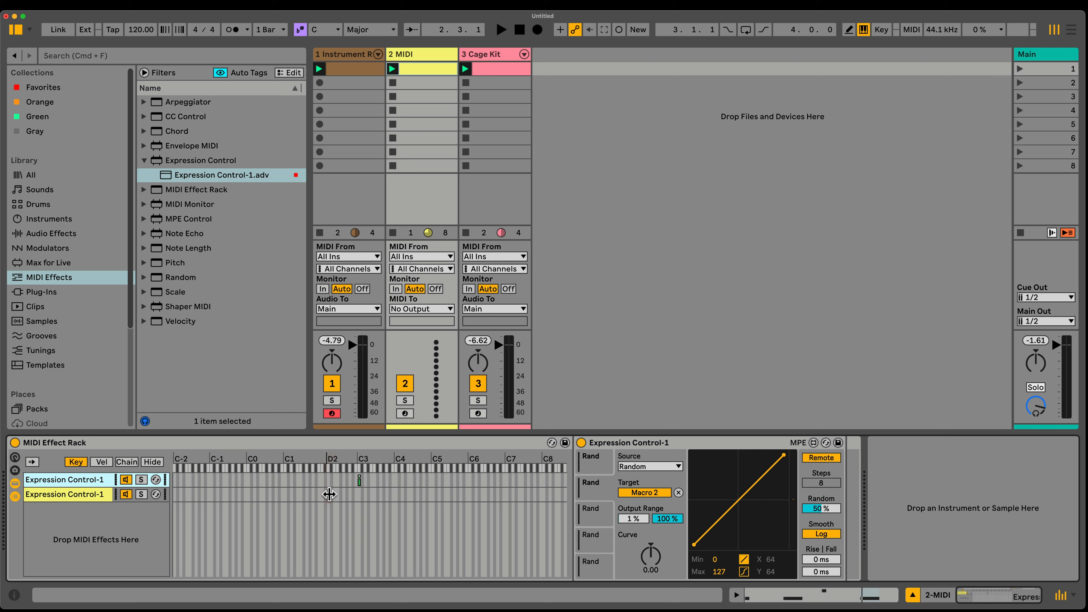
left_click(328, 495)
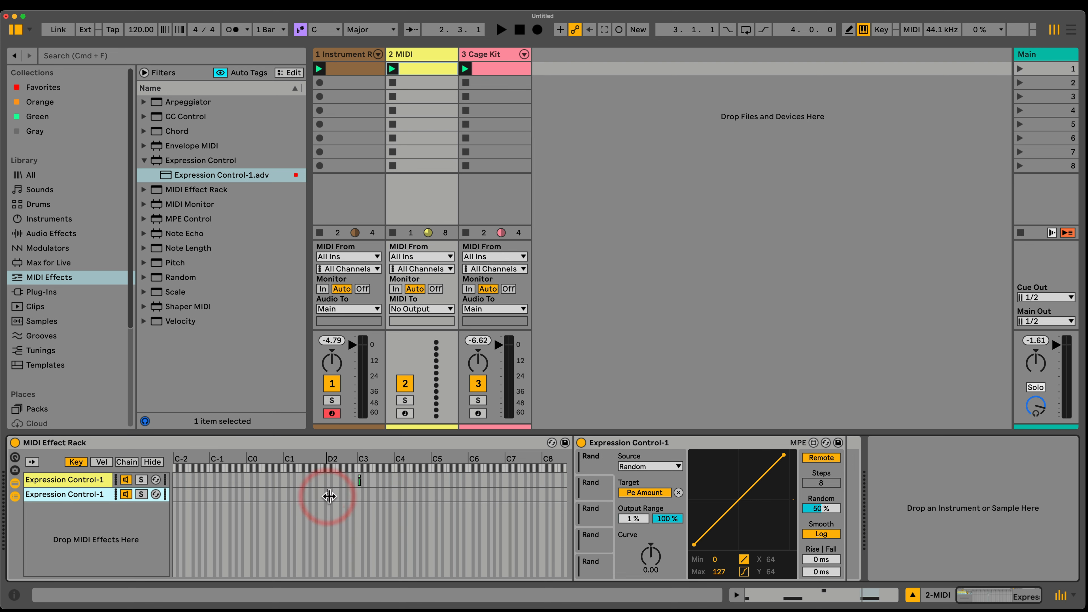
left_click_drag(329, 497, 366, 496)
Restart playback and narrow the Pe Amount output range in the second chain's Expression Control to 35–69 %.
key("space")
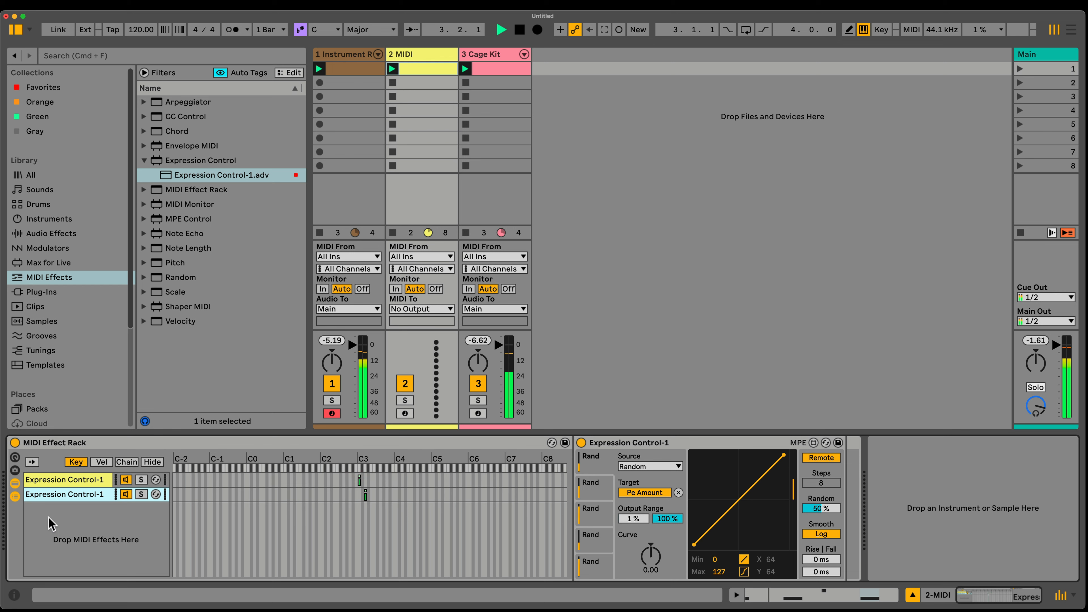
left_click(65, 494)
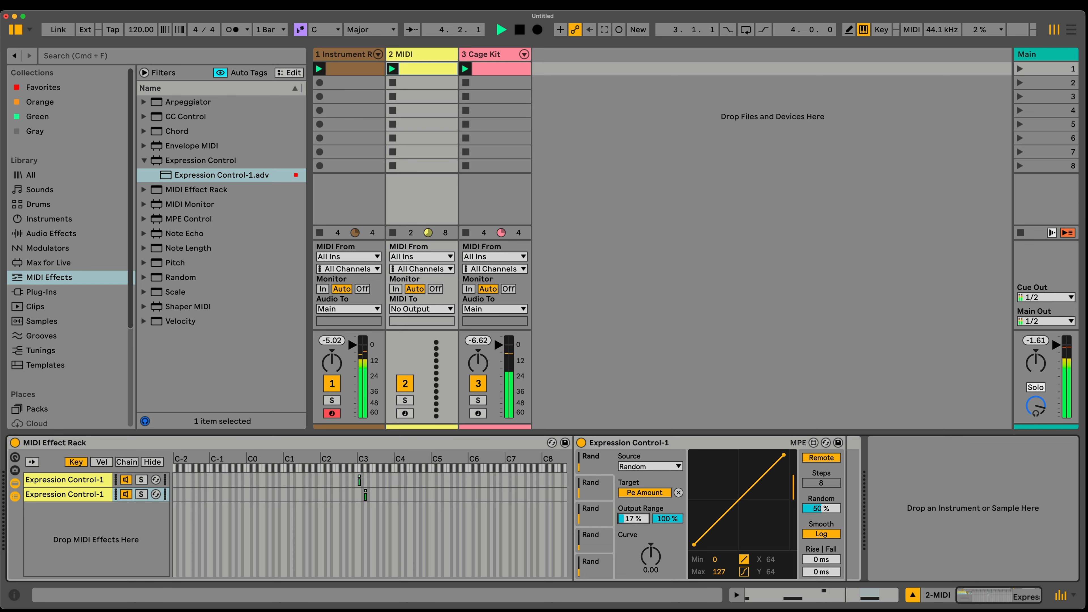
left_click_drag(633, 519, 658, 551)
Set Operator's oscillator A envelope to a sustain of −inf dB, a release of 1.00 ms and a decay of 969 ms.
left_click(335, 54)
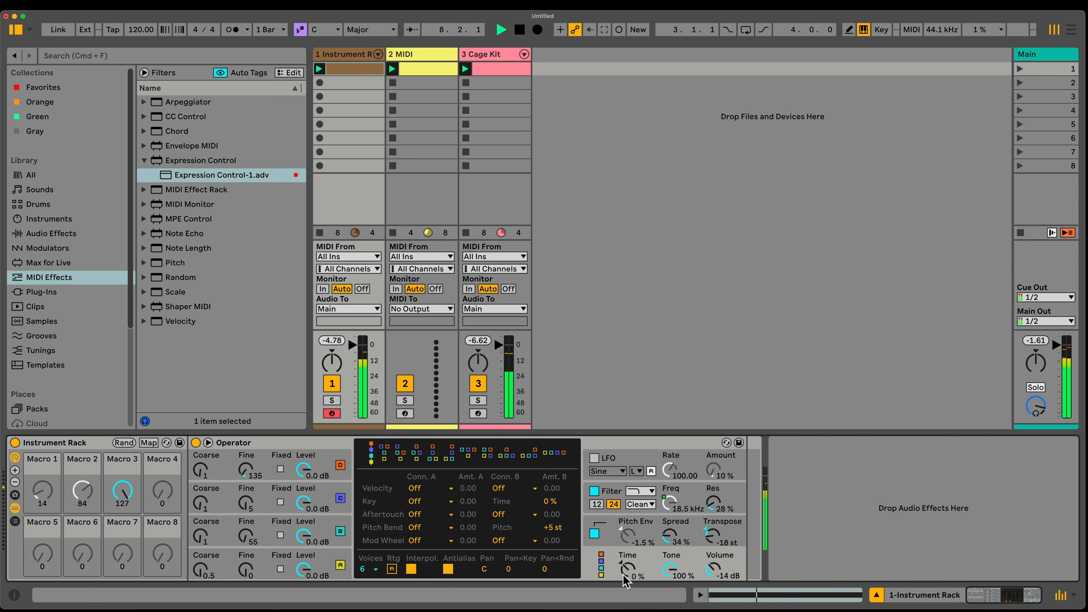
left_click(326, 552)
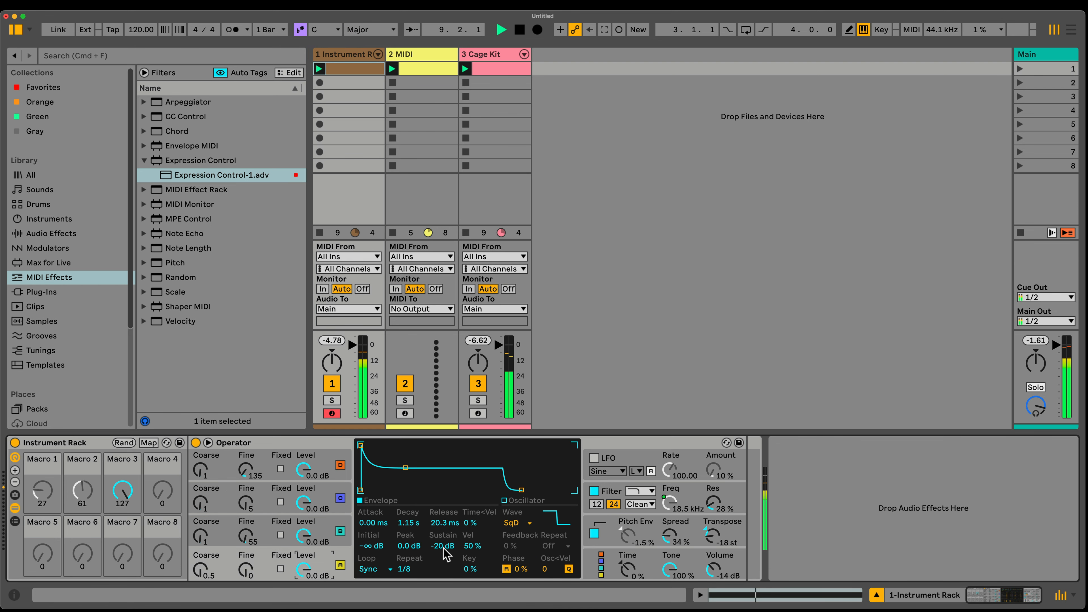
left_click_drag(443, 546, 443, 574)
left_click_drag(445, 523, 445, 557)
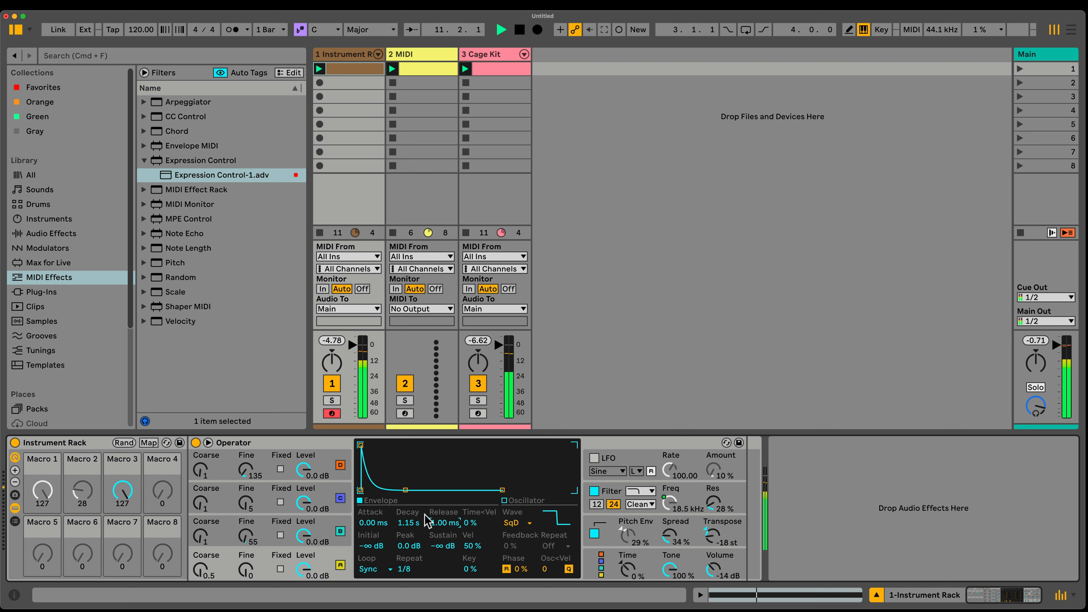
mouse_move(409, 522)
left_mouse_down()
mouse_move(409, 547)
mouse_move(409, 502)
mouse_move(409, 534)
left_mouse_up()
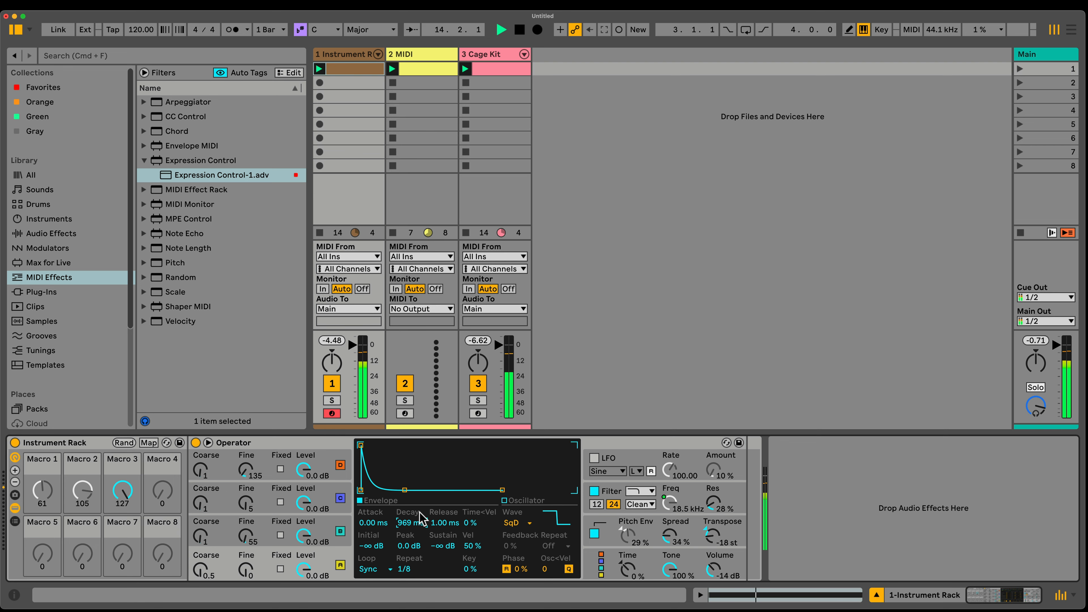
Set the Pe Amount output range in the MIDI track's second Expression Control chain to 63–79 %.
left_click(352, 53)
left_click(401, 54)
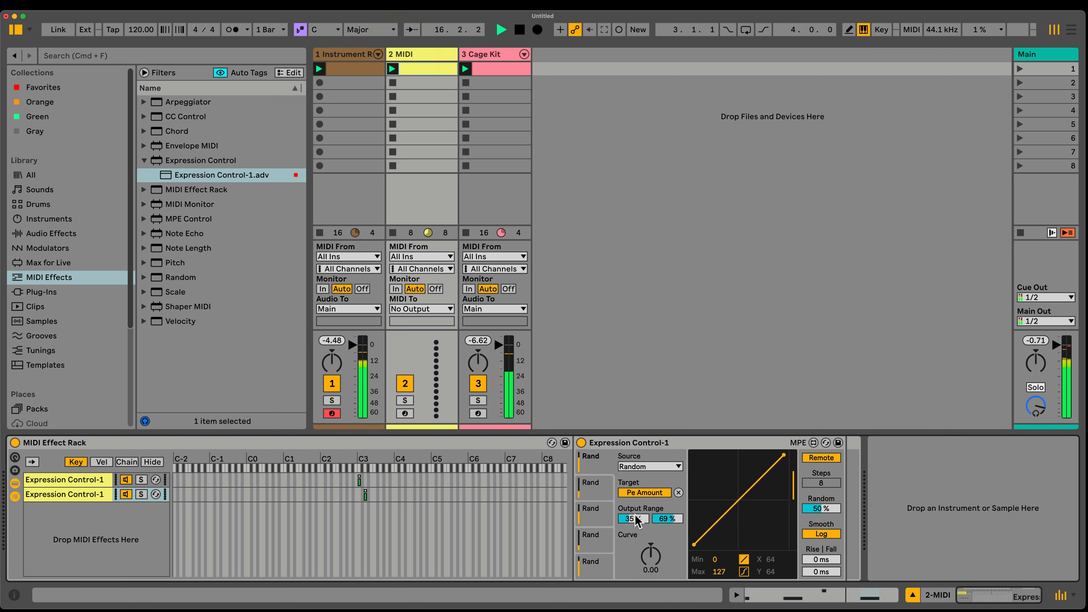
left_click(594, 514)
left_click(593, 487)
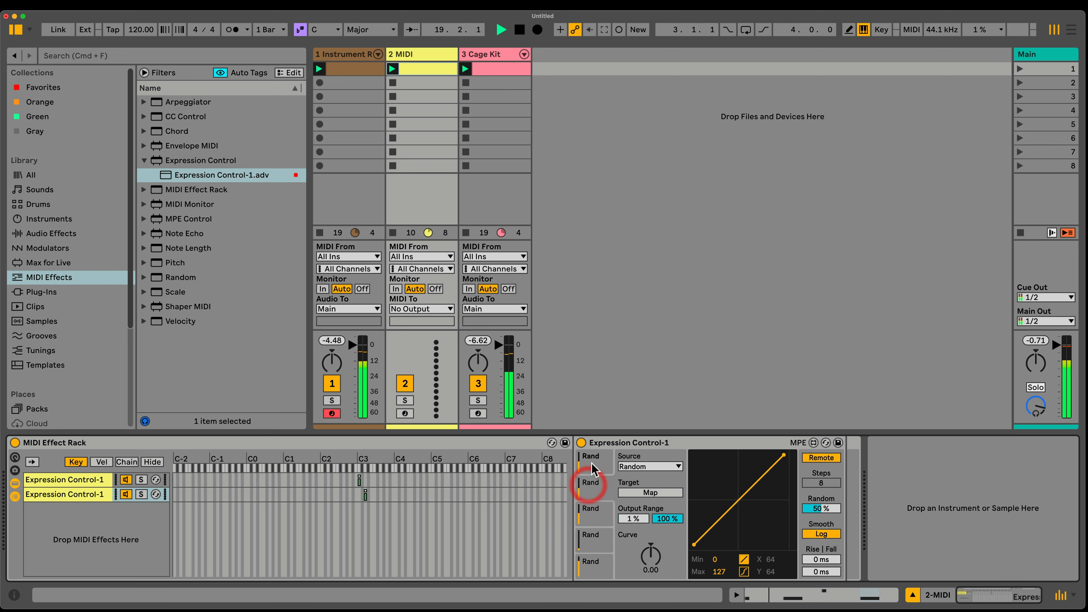
left_click(593, 460)
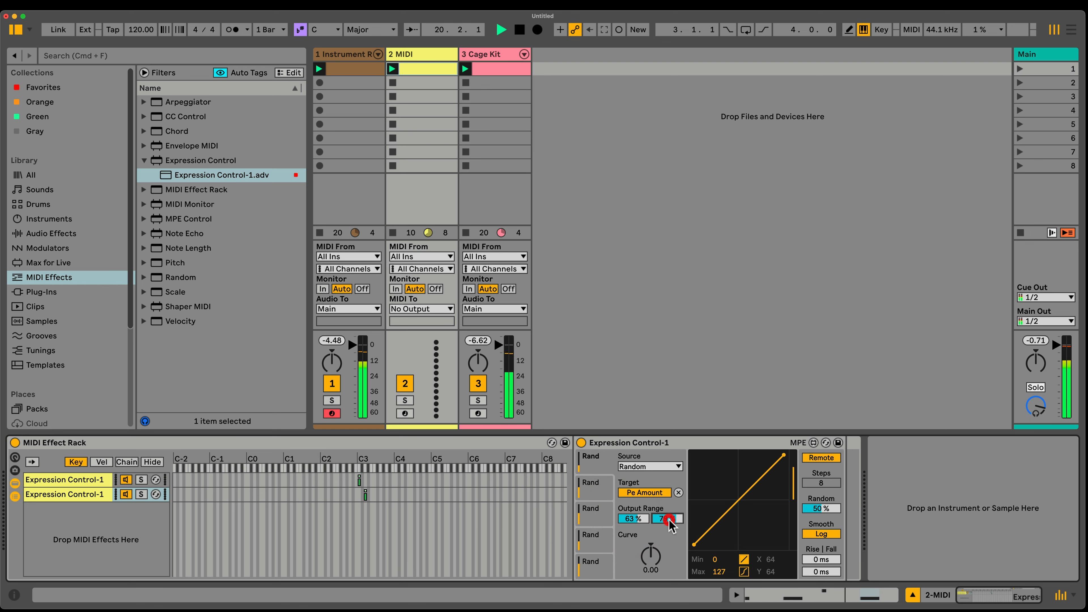
left_click_drag(669, 520, 669, 512)
left_click(331, 69)
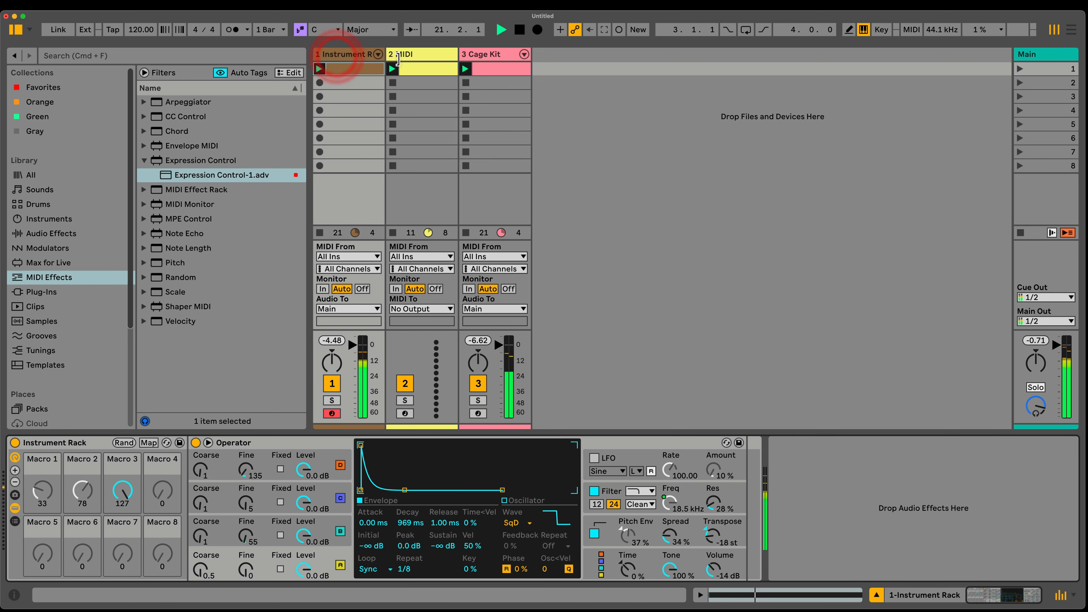
left_click(413, 56)
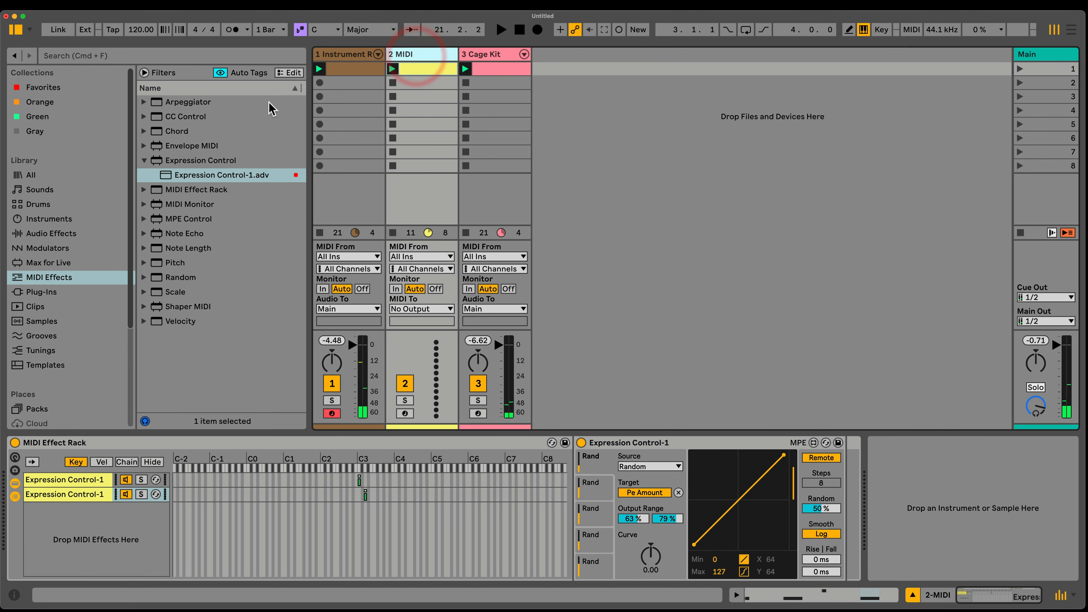
Set the loop time of Operator's pitch envelope to 9.74 s and its release to 1.00 ms.
left_click(330, 57)
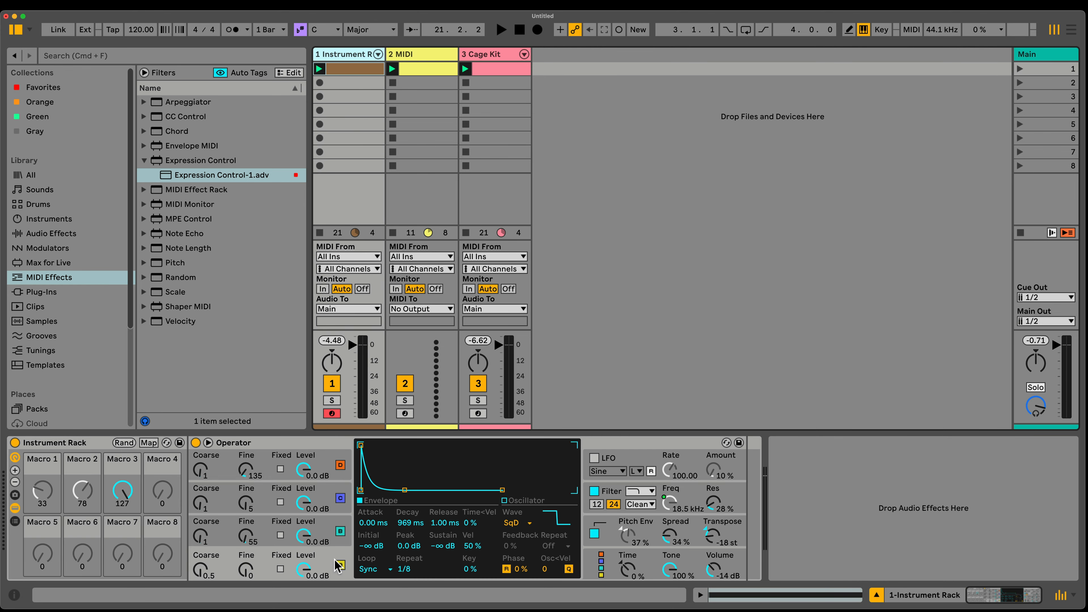
left_click(323, 532)
left_click(596, 535)
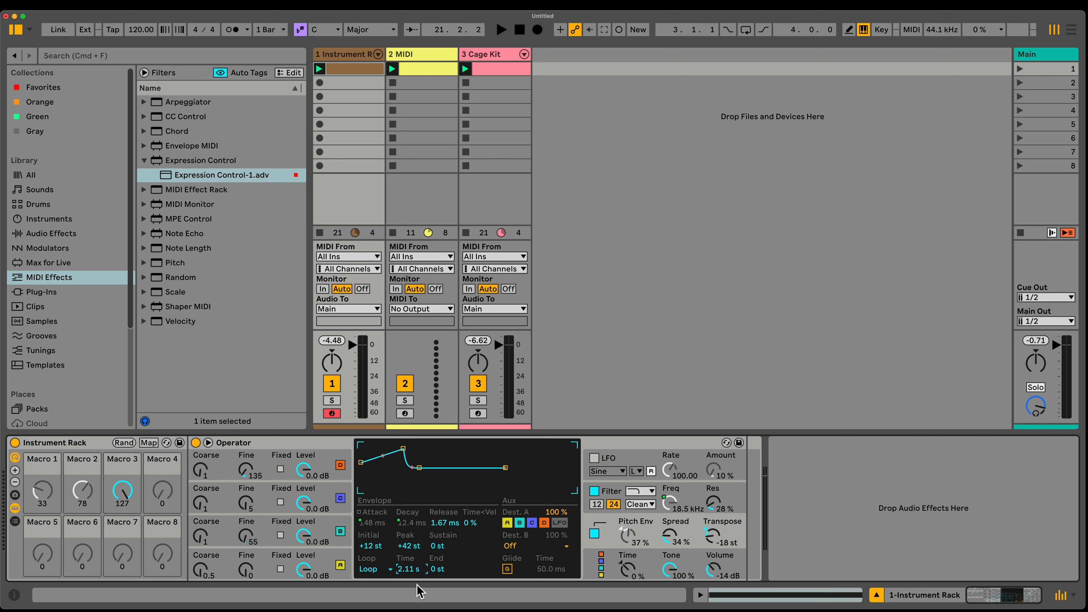
key("space")
left_click_drag(414, 583, 414, 557)
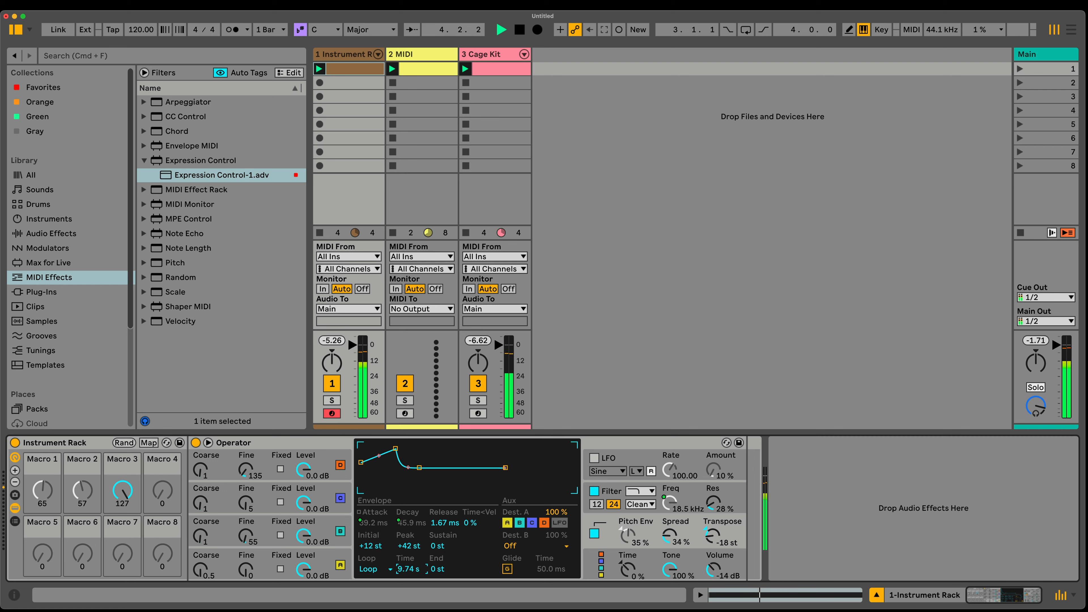
left_click(450, 523)
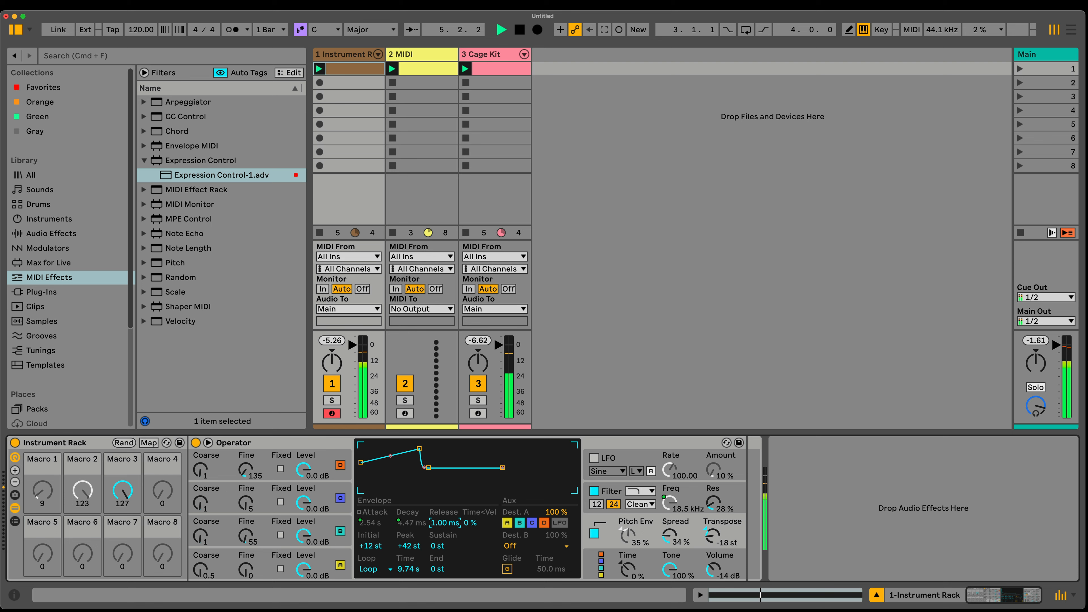
left_click(719, 536)
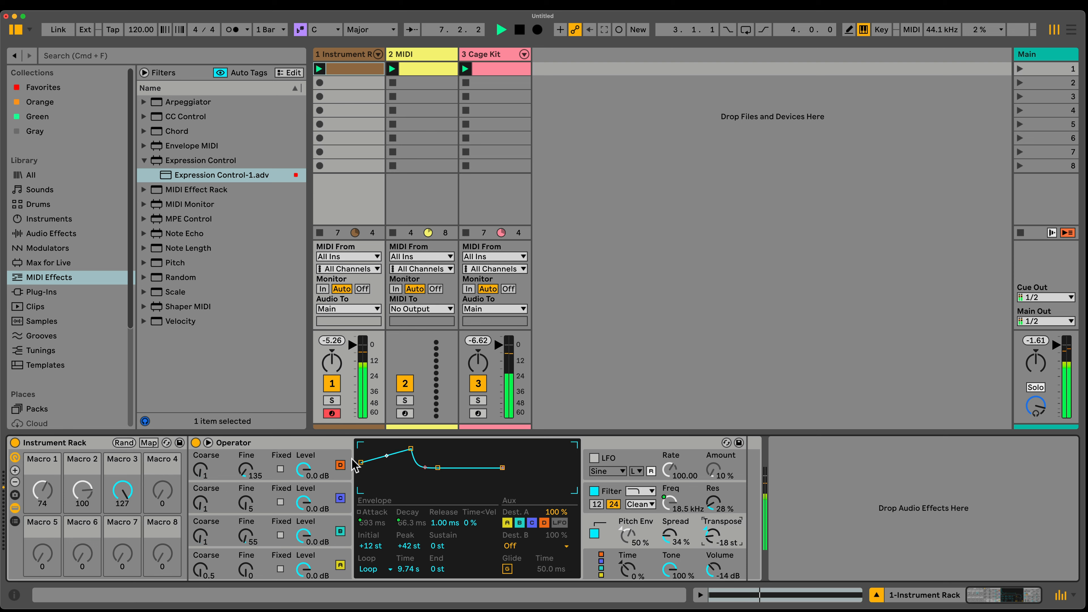
Lower the oscillator levels to −4.7 dB for D, −5.3 dB for C and −5.4 dB for B.
left_click(303, 470)
left_click(311, 512)
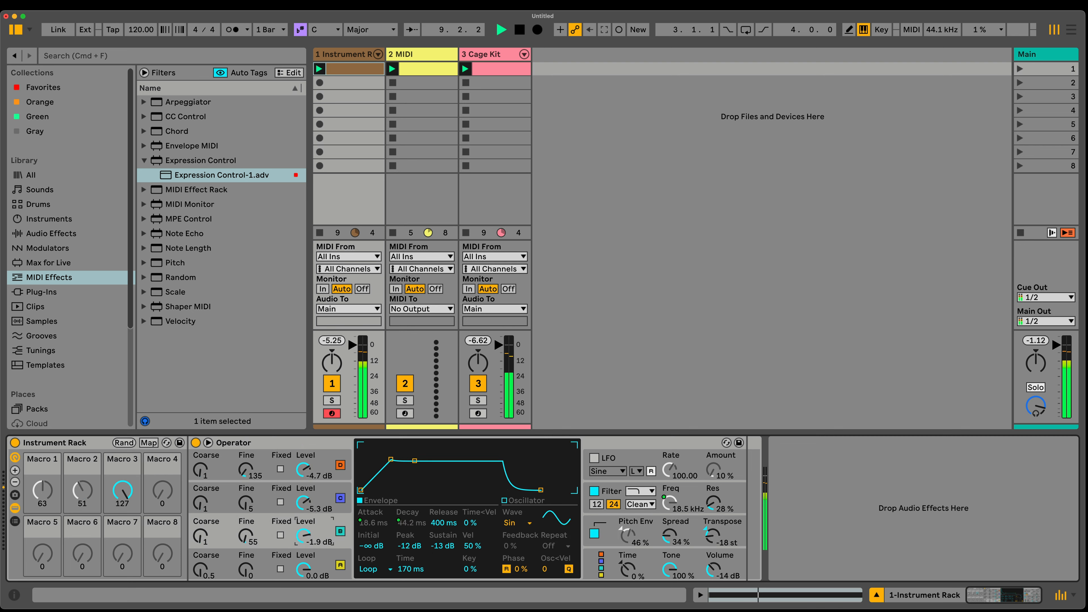
left_click(303, 536)
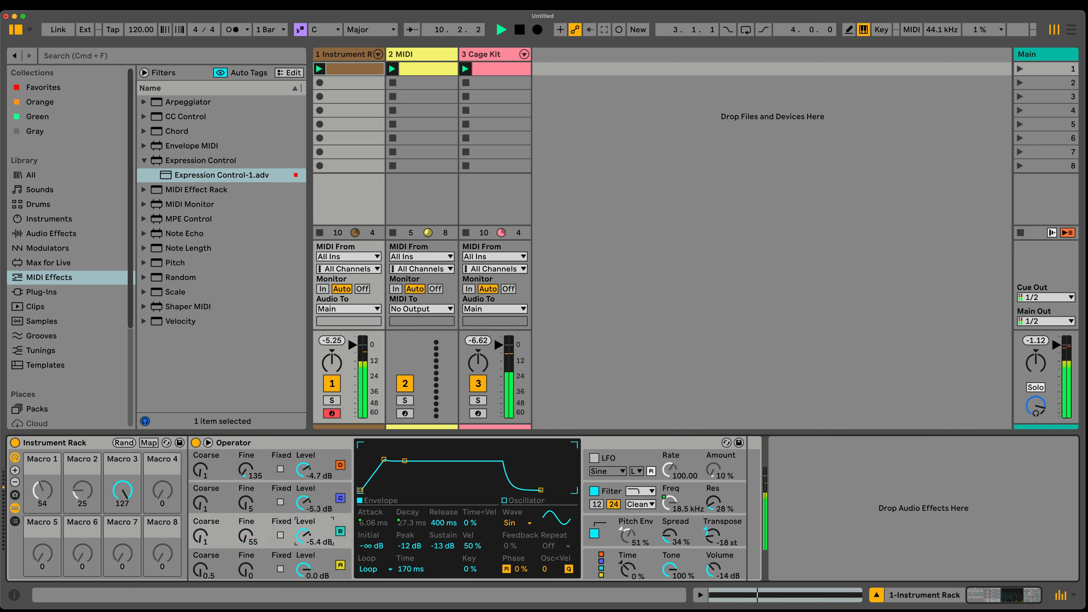
Set oscillator D's waveform to Sine and retune the oscillators: D fine 38, C coarse 4, B fine 135.
left_click(311, 498)
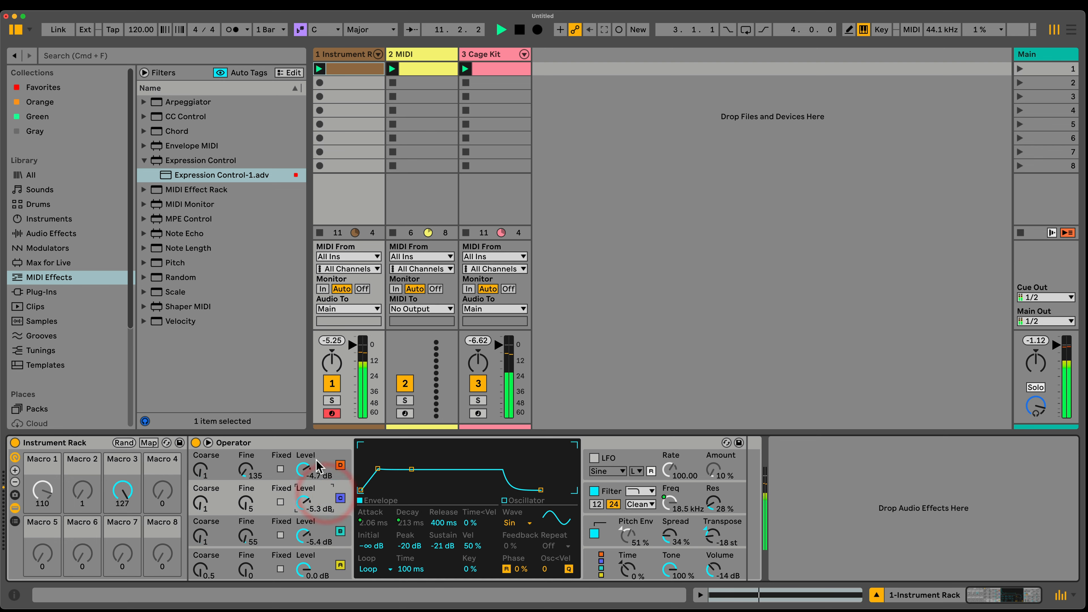
left_click(317, 467)
left_click(516, 522)
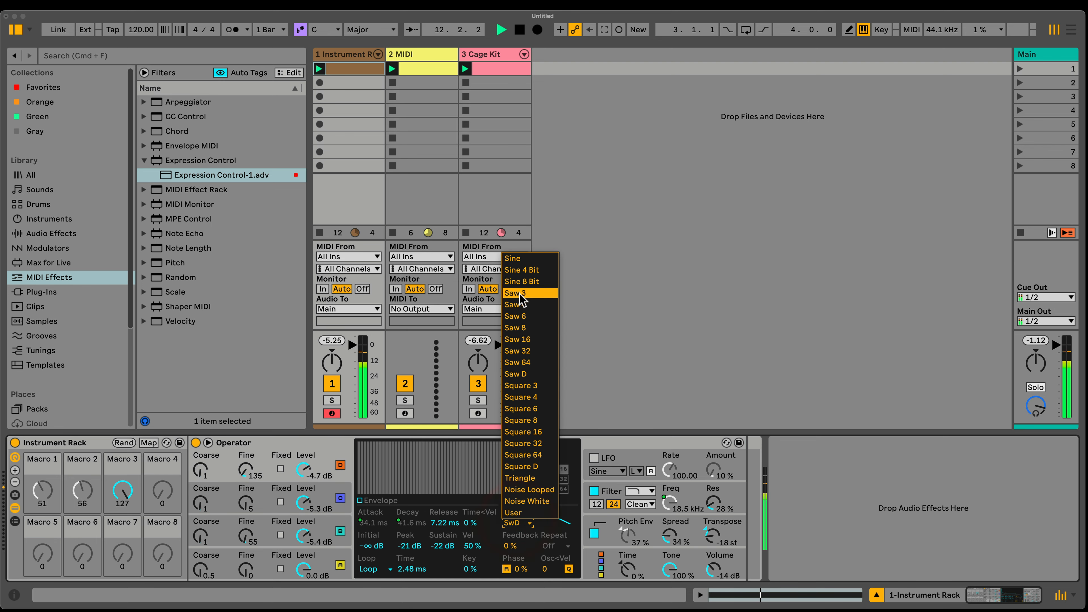
left_click(517, 257)
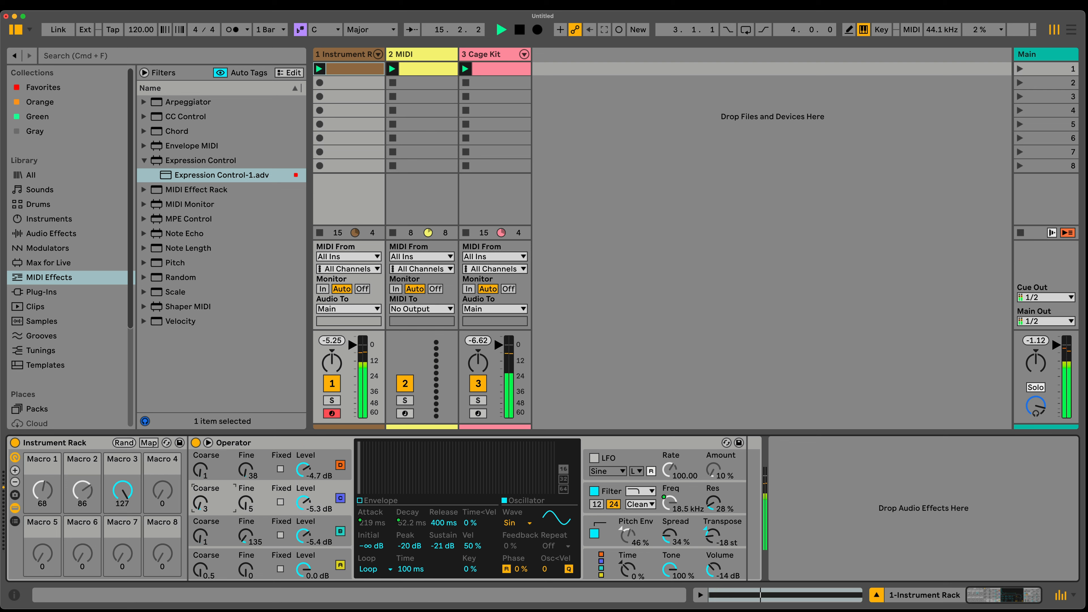
Audition Operator's algorithms and choose the one where oscillator D modulates C, which modulates both B and A.
left_click(601, 561)
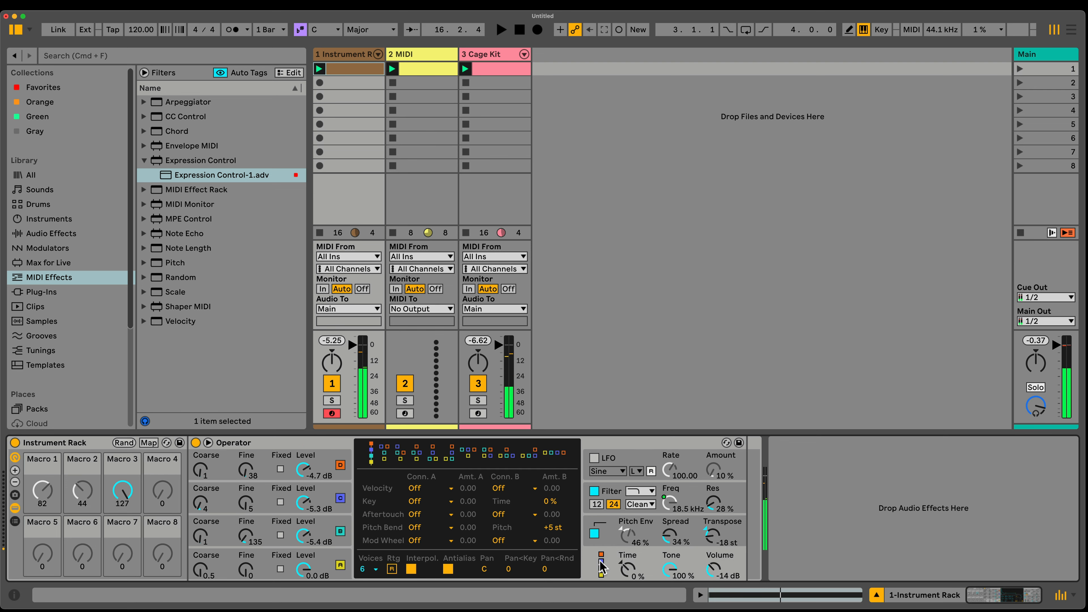
left_click(416, 453)
left_click(435, 452)
left_click(452, 452)
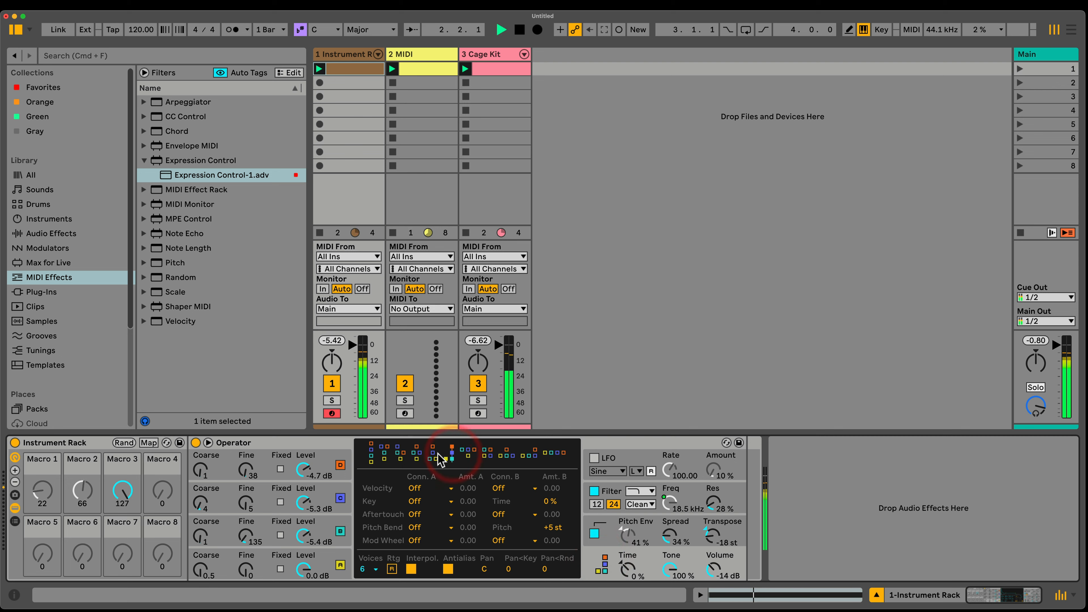
left_click(433, 454)
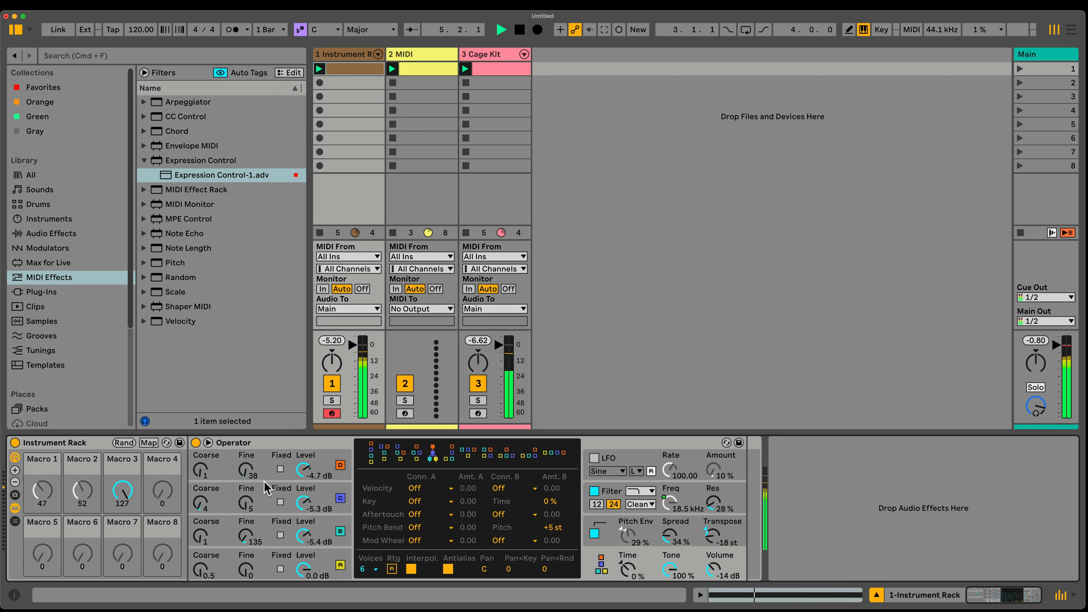
Add a Drum Buss audio effect after the Instrument Rack on track 1.
left_click(68, 219)
left_click(54, 233)
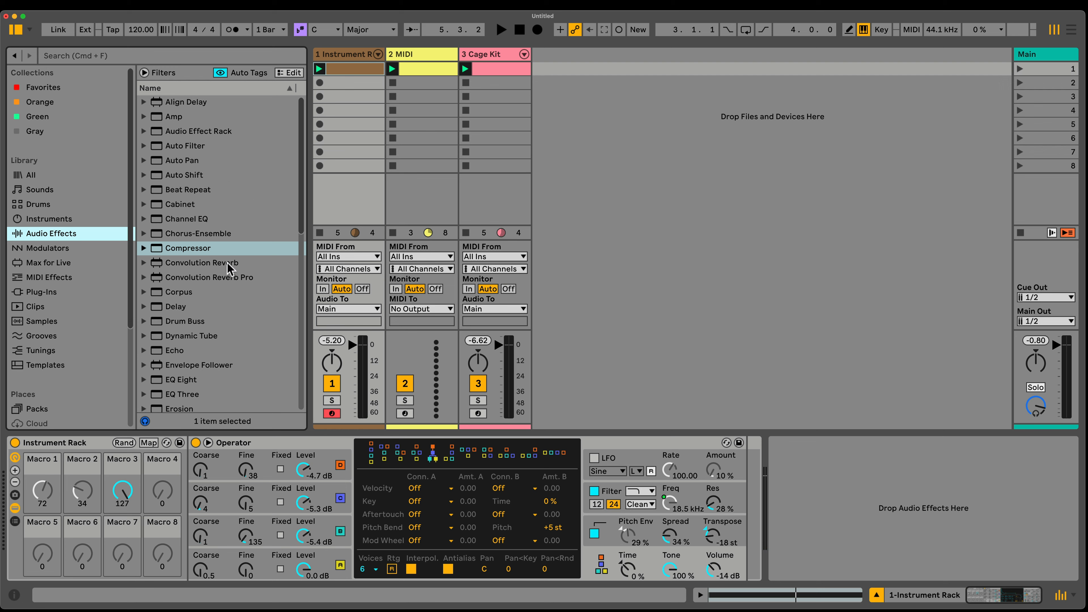
double_click(180, 322)
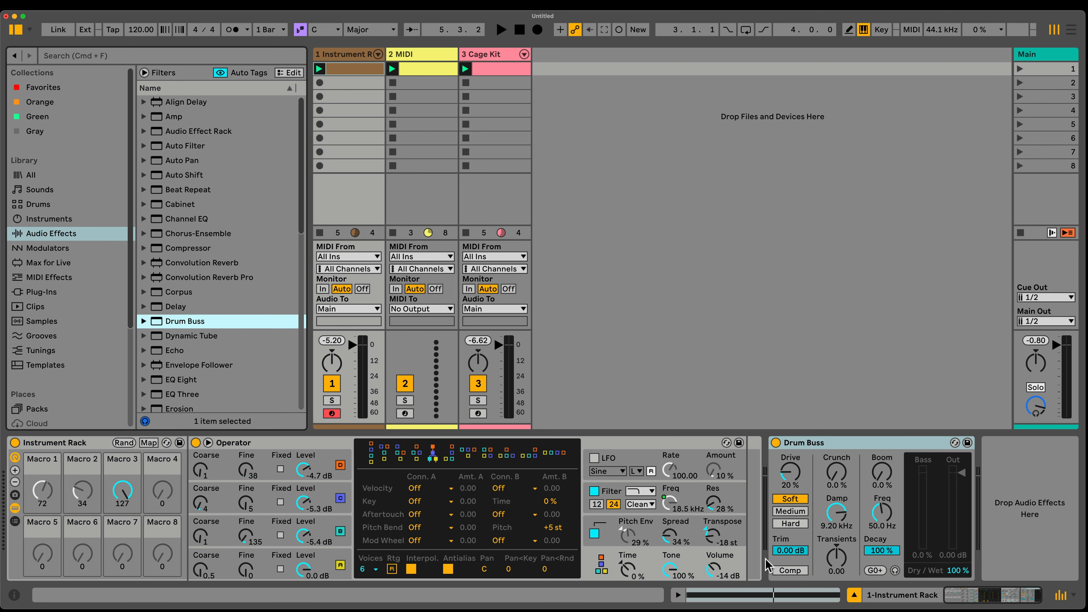
Enable Drum Buss compression and set Transients −0.59, Damp 20.0 kHz, Drive 9.5 % and output −7.19 dB, checking the sound in playback.
left_click(790, 570)
left_click_drag(836, 559, 835, 589)
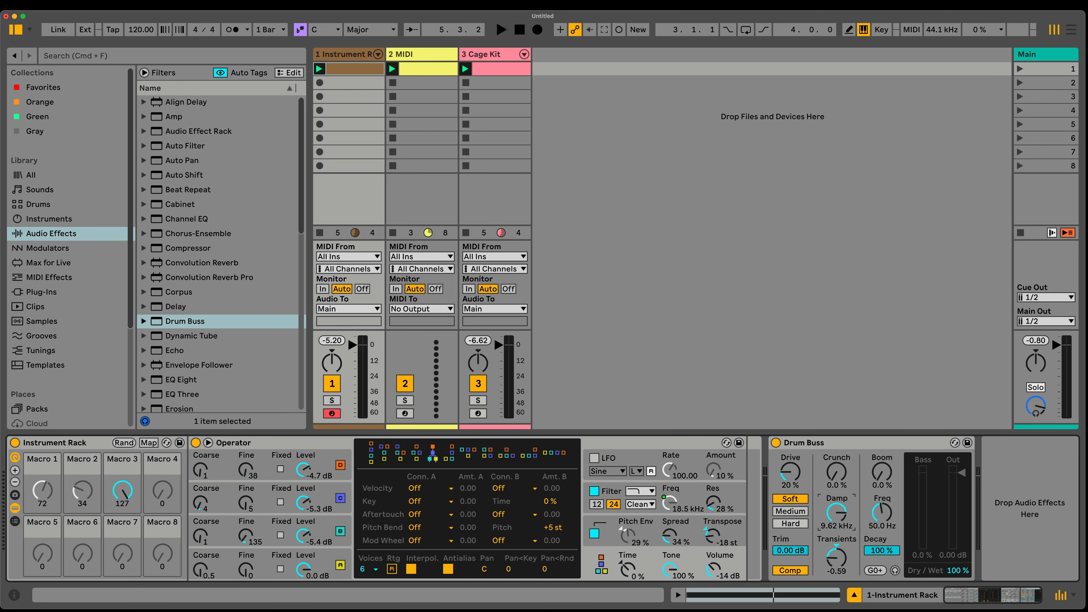
left_click_drag(831, 517, 792, 498)
left_click(881, 471)
key("space")
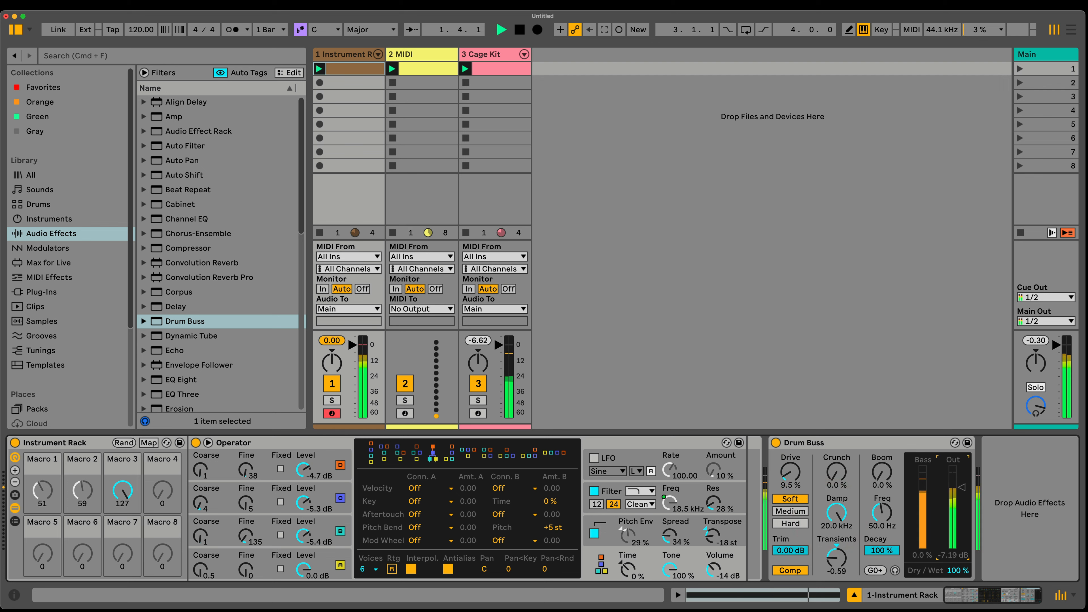
key("space")
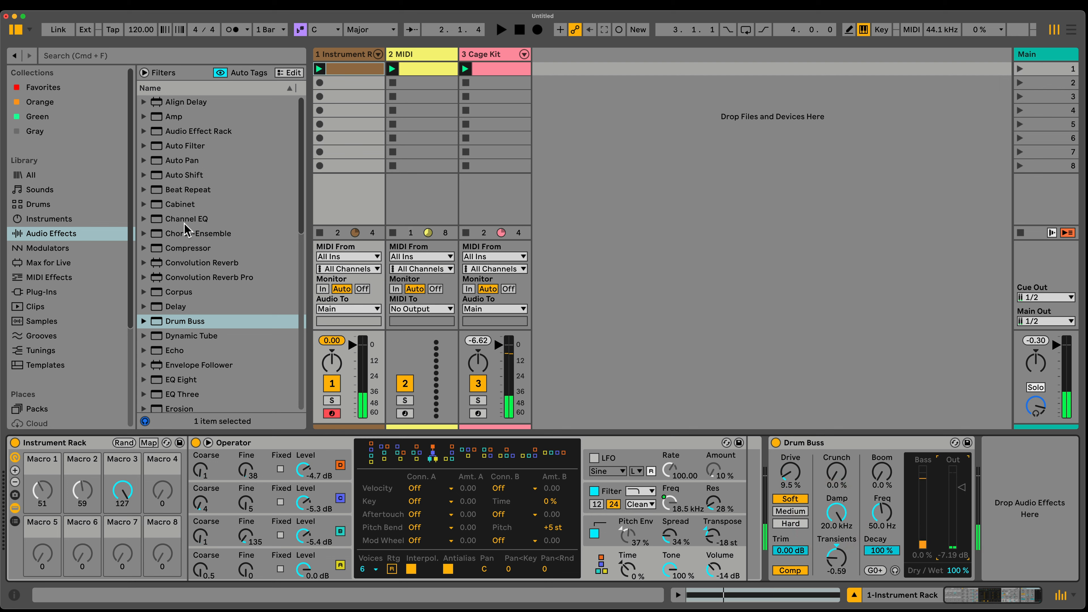
Add a Delay in Time mode with both channels at 2.01 ms, Ping Pong on, 51 % feedback and 33 % dry/wet, and restart playback.
double_click(176, 306)
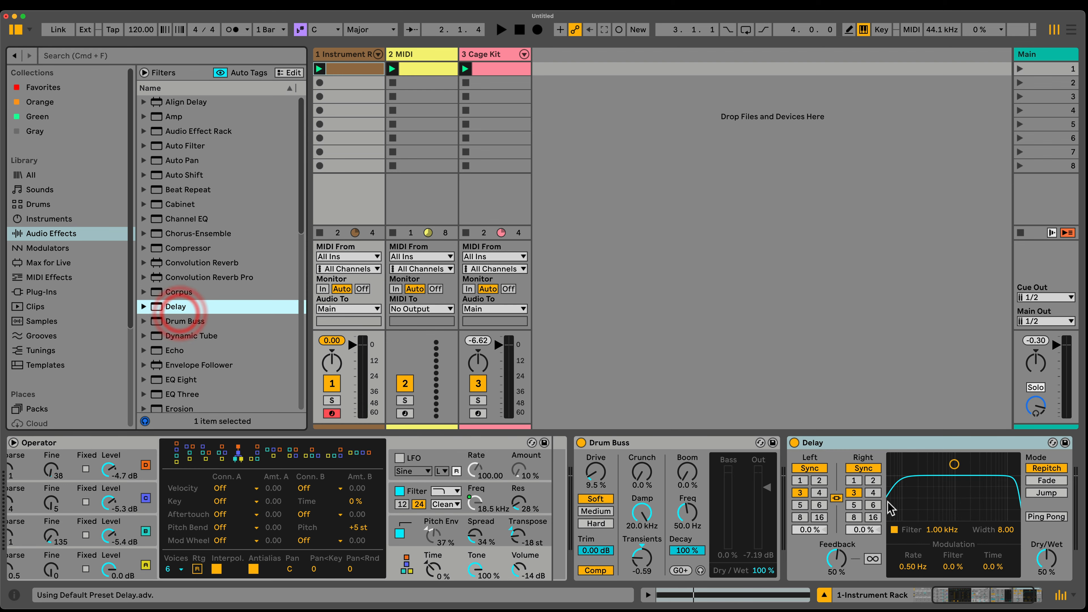
left_click(863, 468)
key("space")
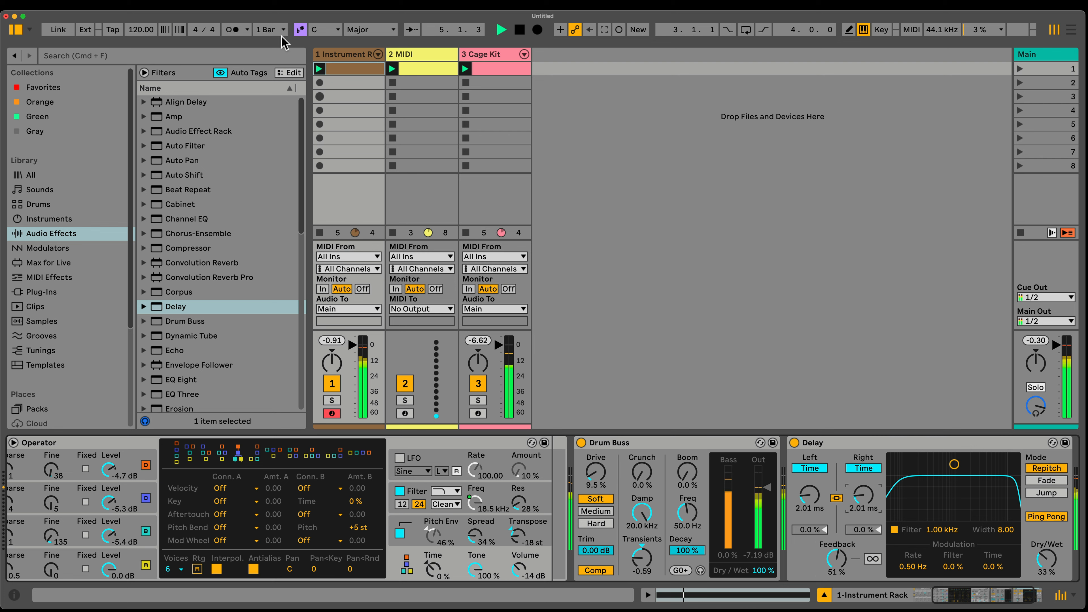
Set oscillator A's envelope in Operator to 1.37 s decay, −25 dB sustain and 9.34 ms release.
scroll(223, 442, "left", 5)
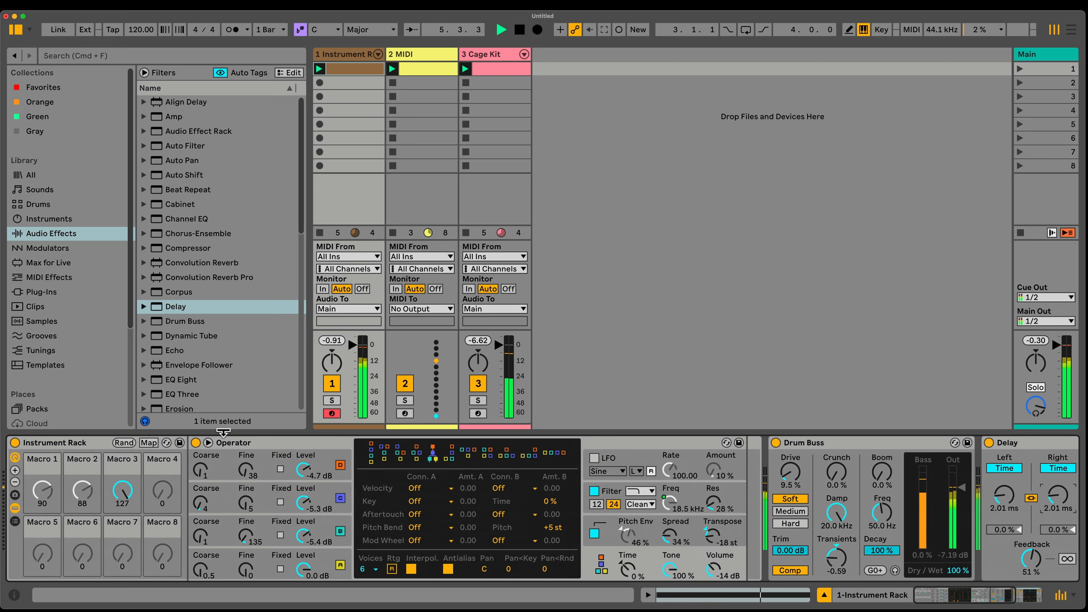
left_click(282, 563)
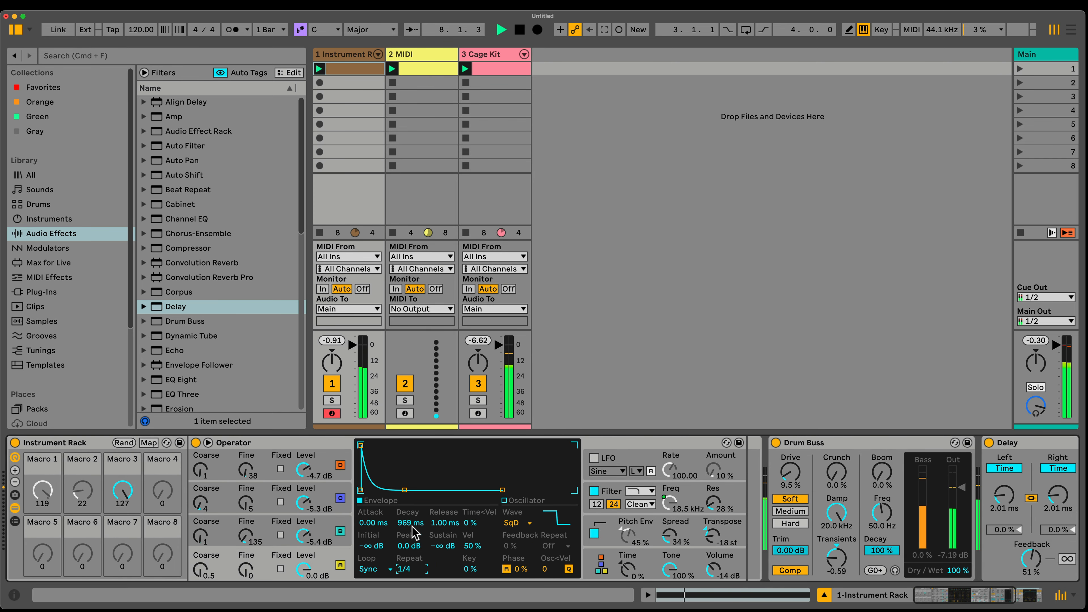
left_click_drag(437, 543, 408, 510)
left_click_drag(444, 546, 443, 547)
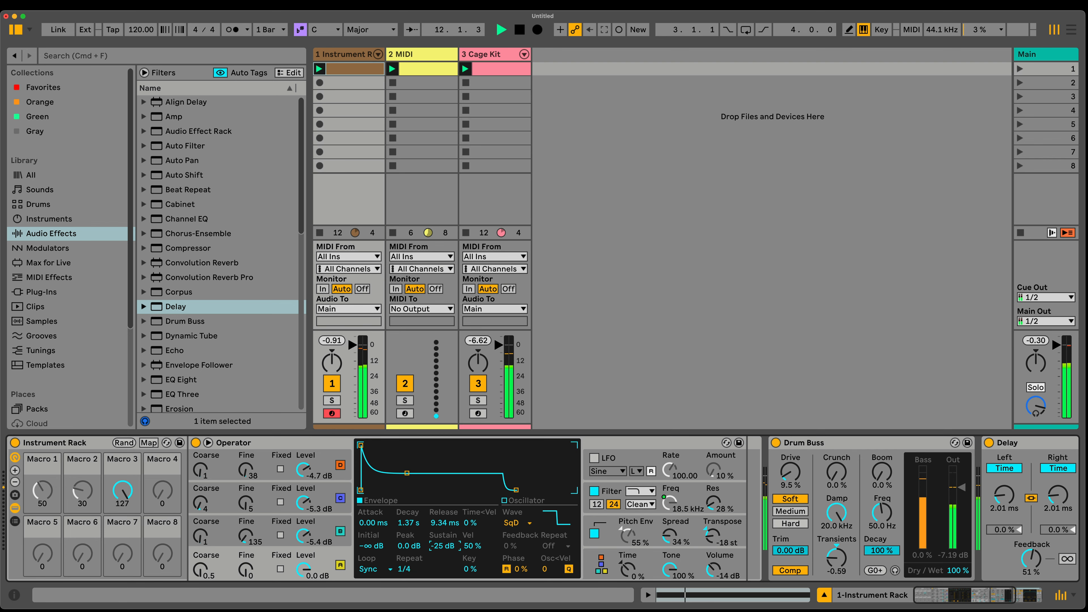
Set Drum Buss Drive to 17 % and both Delay times to 9.27 ms.
left_click_drag(800, 470, 801, 463)
scroll(925, 526, "right", 6)
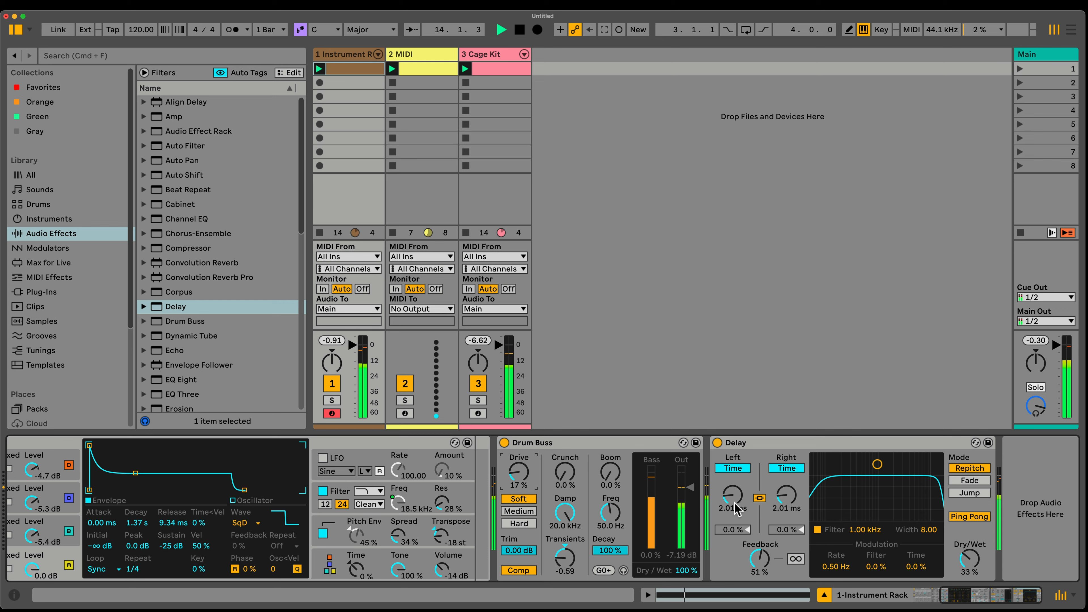
mouse_move(735, 508)
left_mouse_down()
mouse_move(734, 521)
mouse_move(735, 493)
left_mouse_up()
Add a Roar audio effect after the Delay with 25 % Amount, try Mid Side routing, and choose Multi Band.
scroll(180, 316, "down", 10)
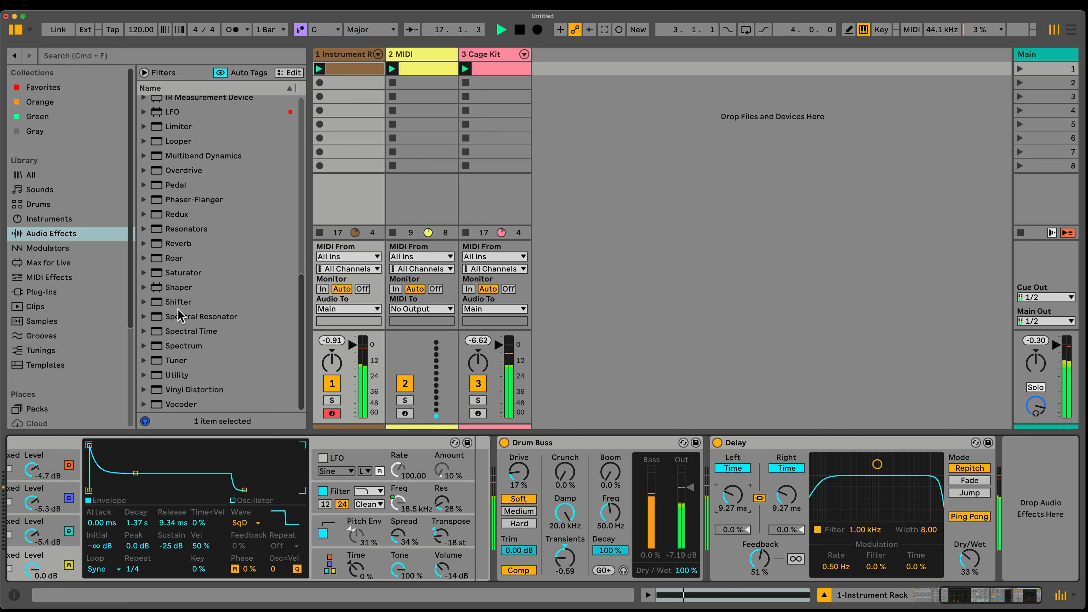
double_click(175, 255)
left_click(766, 476)
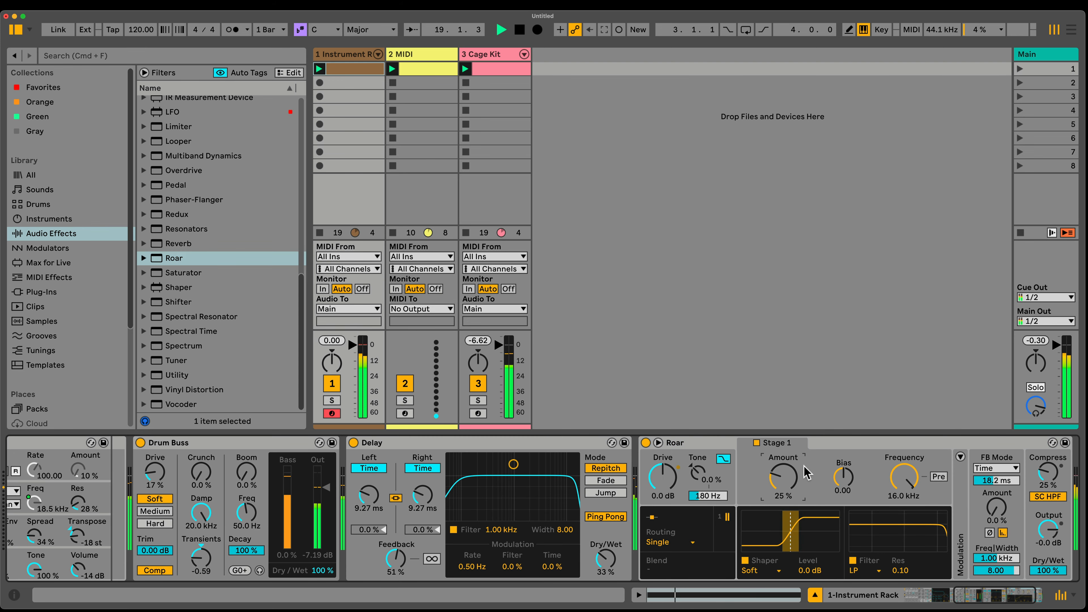
left_click(661, 544)
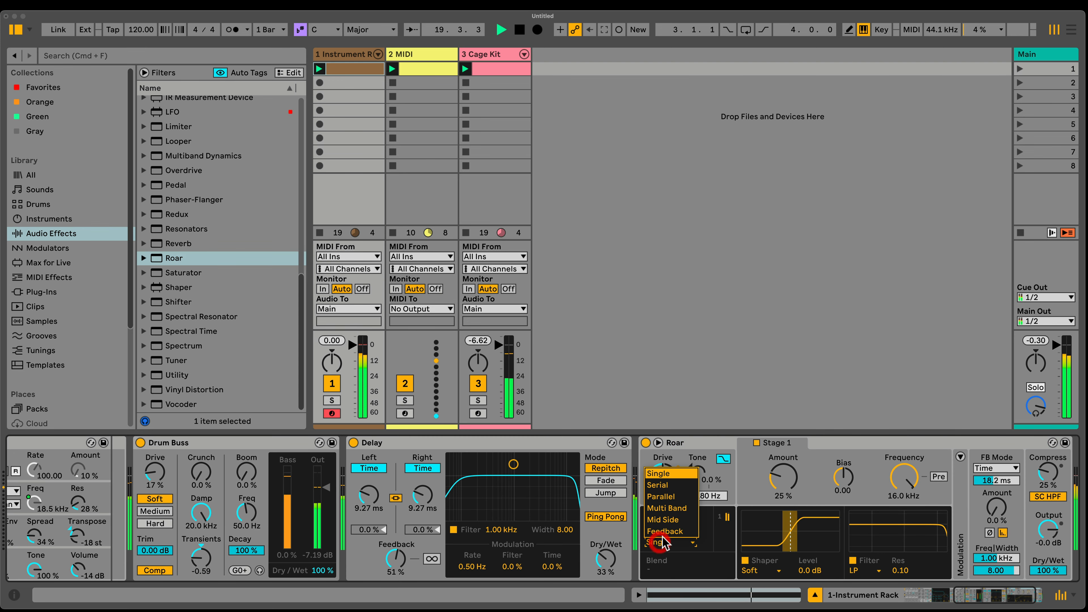
left_click(684, 522)
left_click(681, 543)
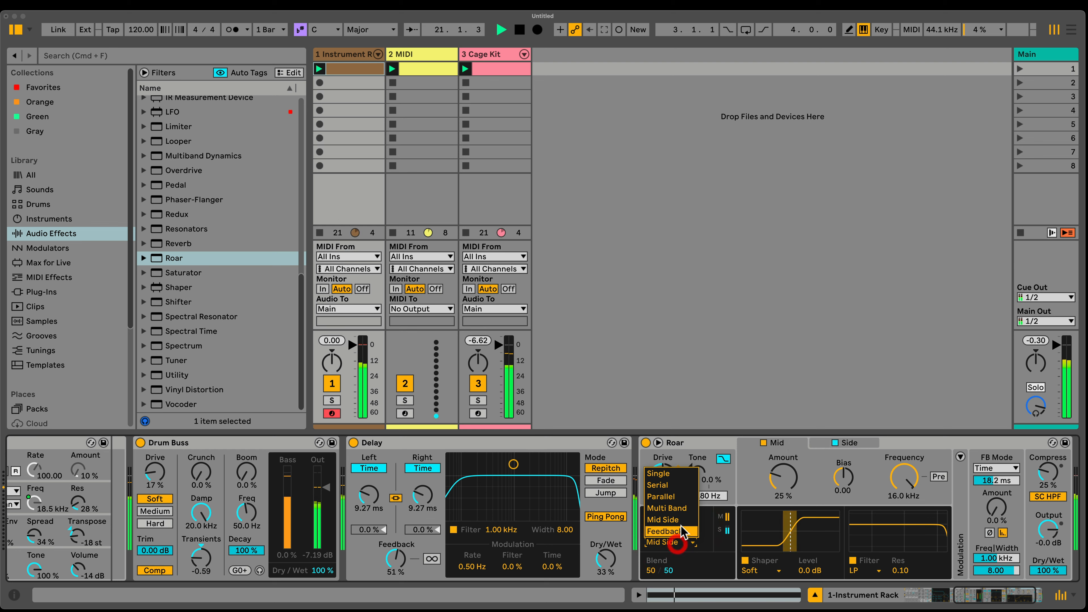
left_click(675, 511)
Set Roar's Mid band to 25 % Amount with a band-pass filter.
left_click(839, 442)
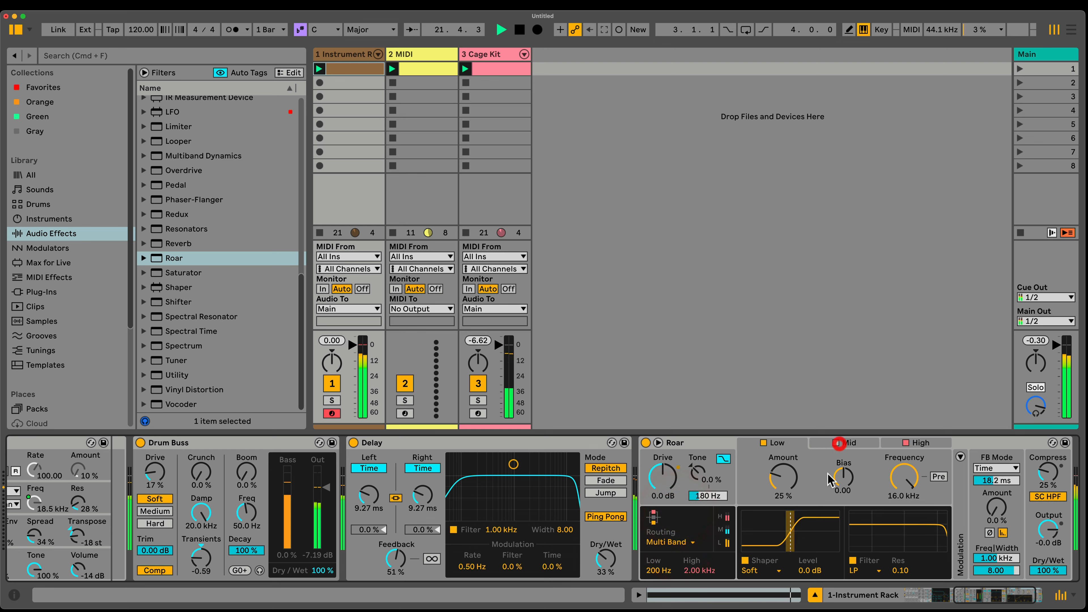
left_click(828, 446)
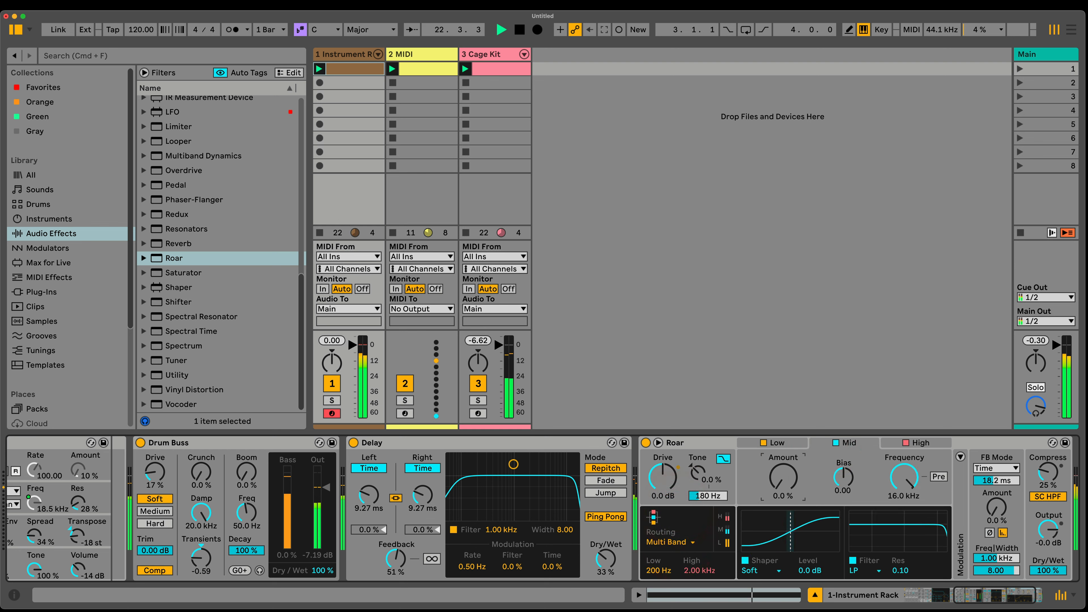
left_click(854, 576)
left_click(872, 489)
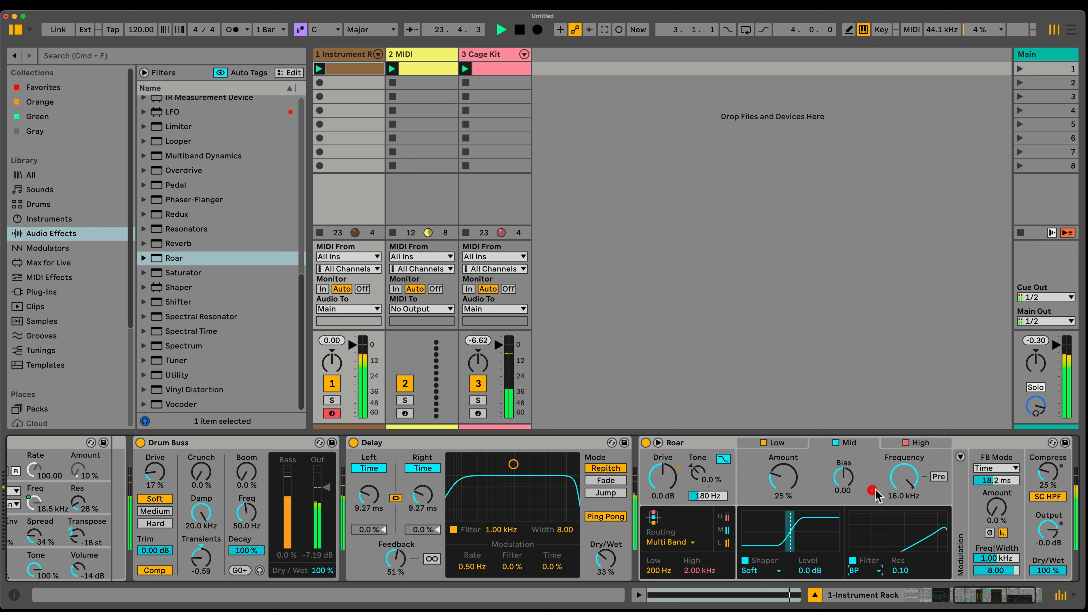
Give Roar's High band an HP filter at 706 Hz and 44 % Amount, tune Mid to 537 Hz and 39 %, and set Drive to 3.8 dB.
left_click(910, 445)
left_click(857, 571)
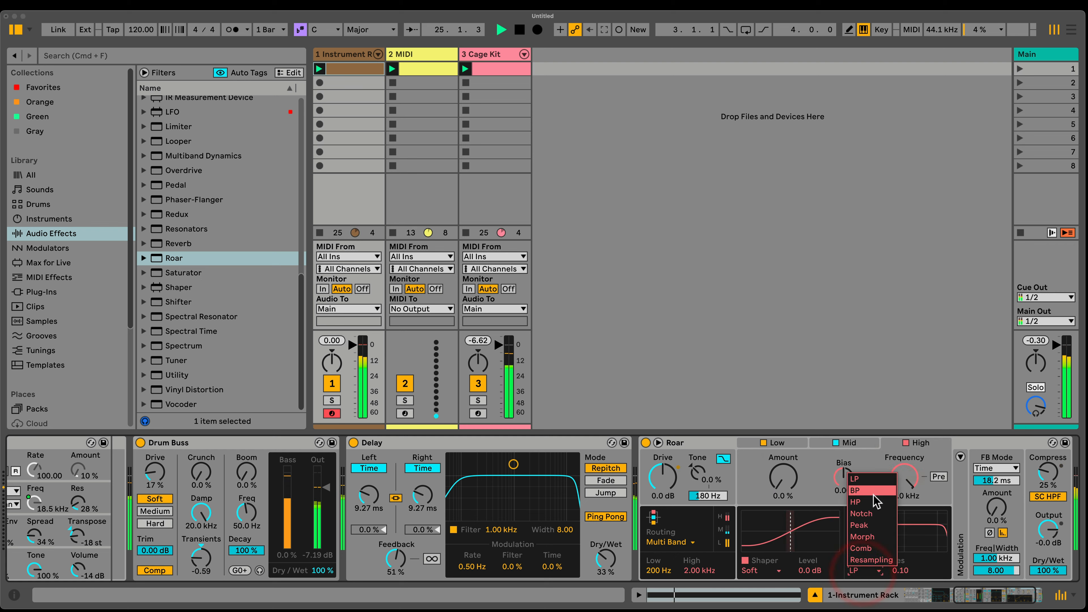
left_click(873, 502)
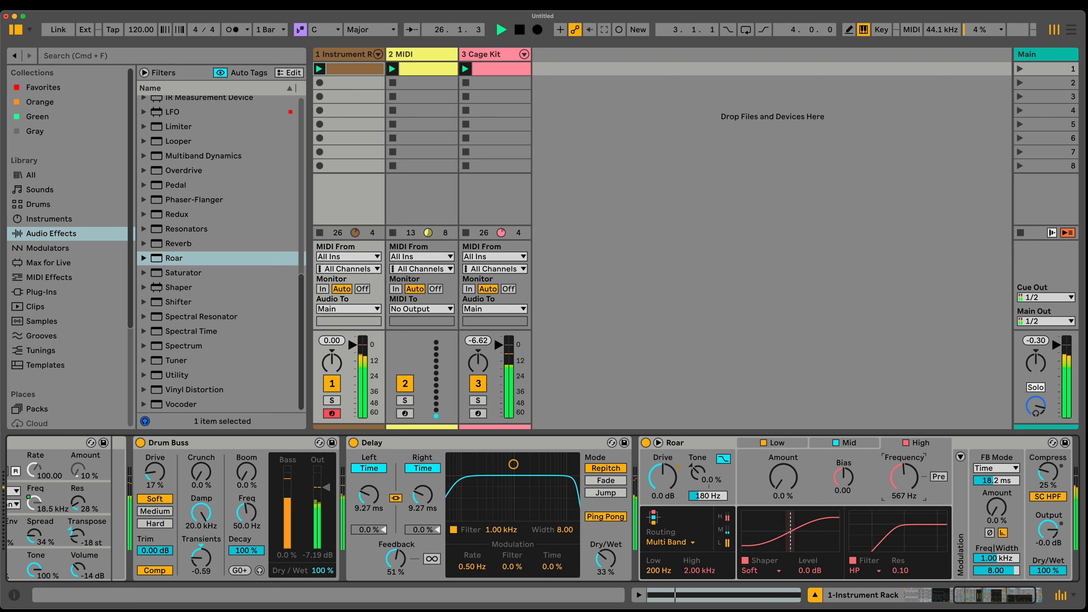
left_click(853, 443)
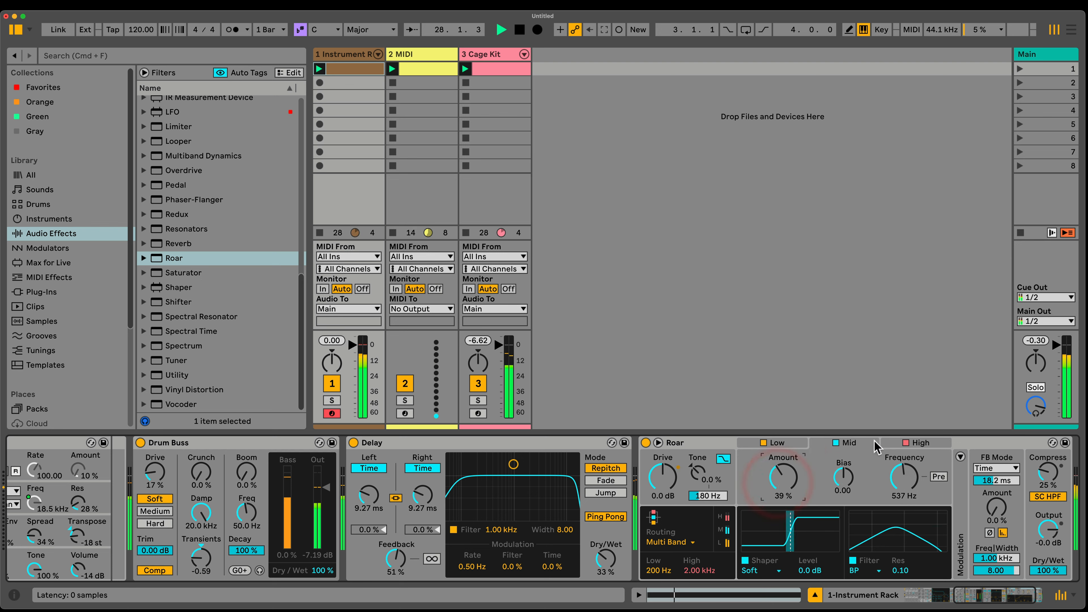
left_click(891, 445)
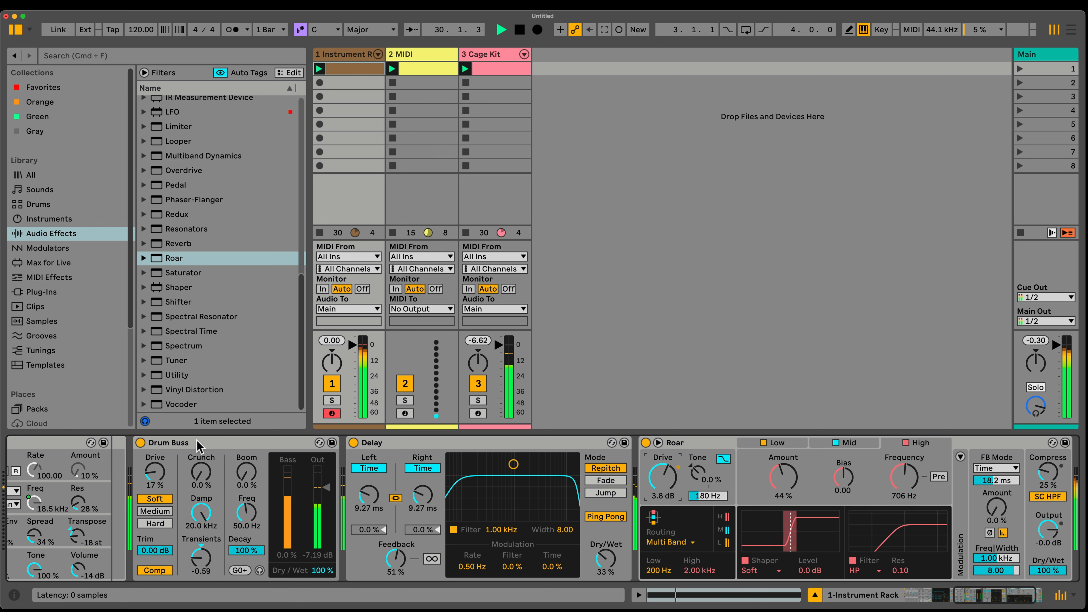
Move Drum Buss to the end of the chain after Roar, with Drive 30 % and Transients 0.49.
left_click_drag(198, 445, 1038, 455)
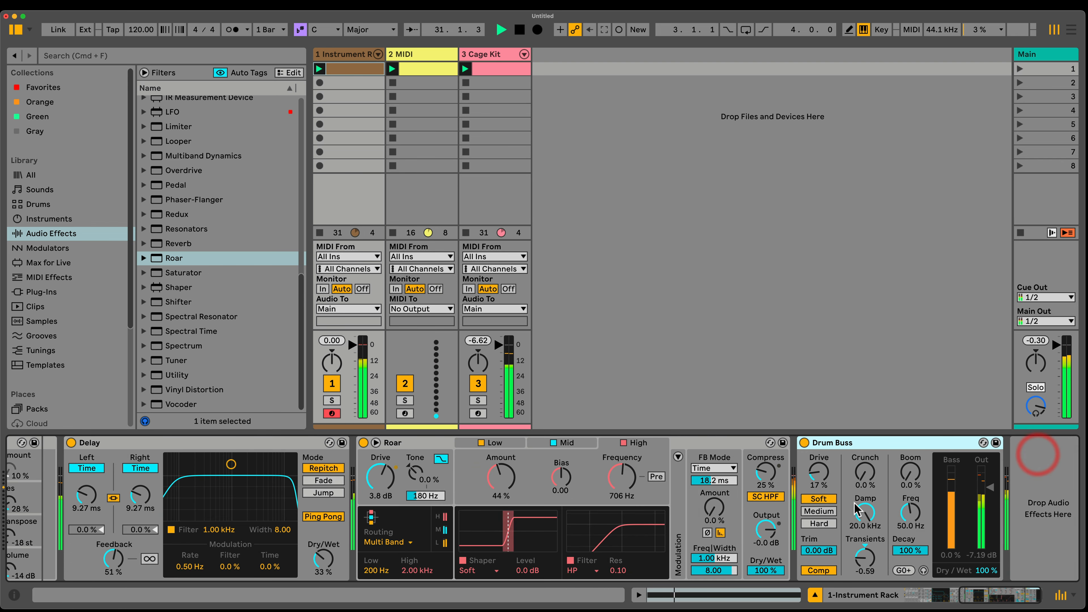
left_click_drag(821, 475, 820, 457)
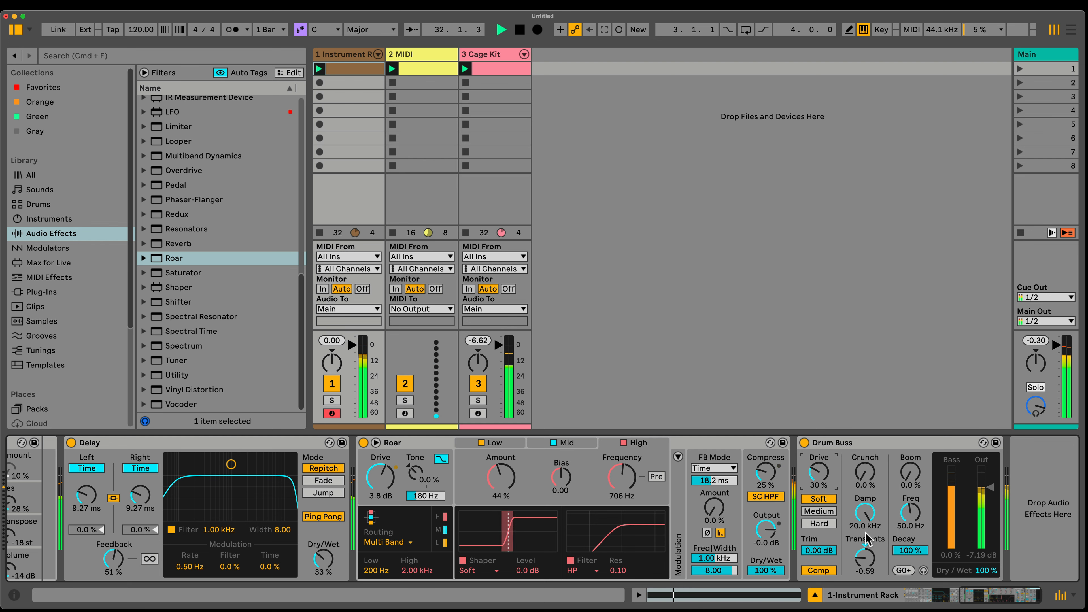
left_click_drag(867, 539, 868, 497)
Set the Delay filter to 1.14 kHz with width 2.40, both Delay times to 17.1 ms, and Operator's Transpose to −24 st.
scroll(407, 547, "left", 10)
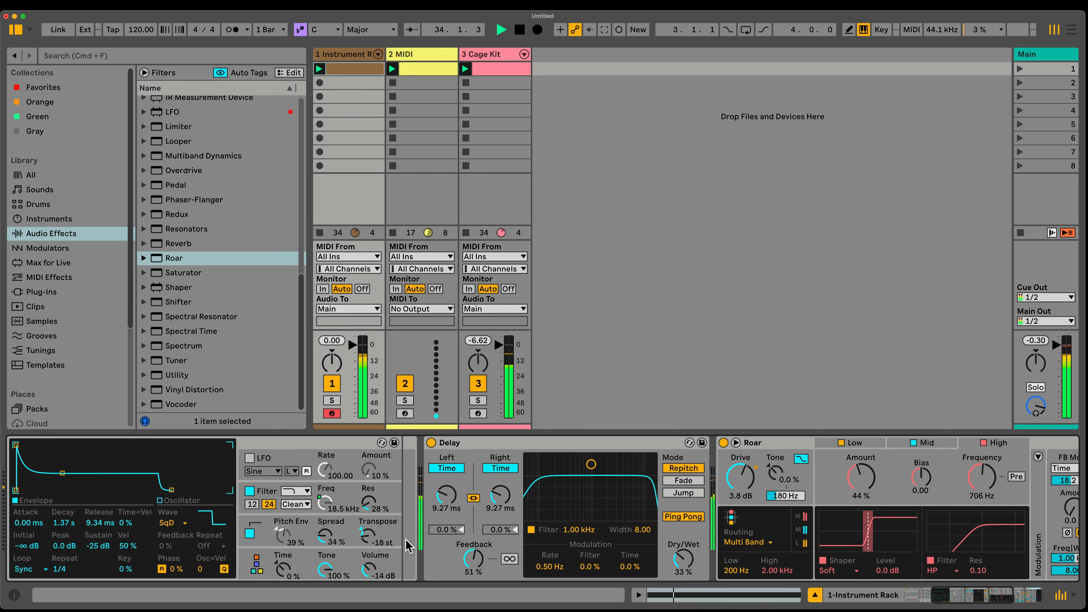
left_click_drag(591, 464, 594, 502)
left_click_drag(501, 495, 501, 484)
left_click_drag(368, 535, 367, 542)
Check Operator's pitch envelope, and retune the Delay filter to 949 Hz with width 2.74.
scroll(414, 552, "left", 10)
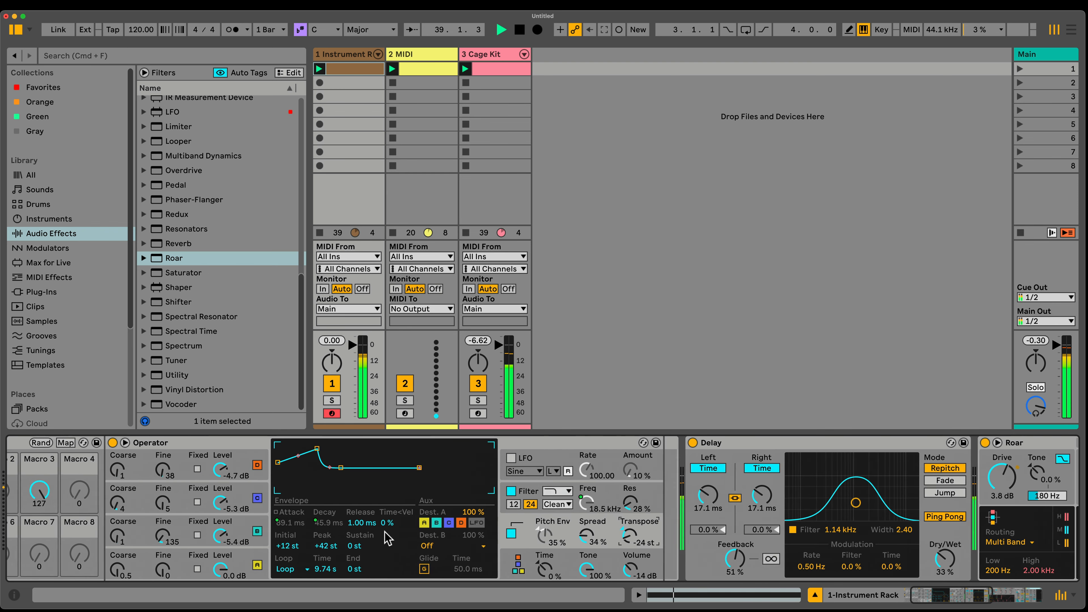
scroll(442, 546, "right", 10)
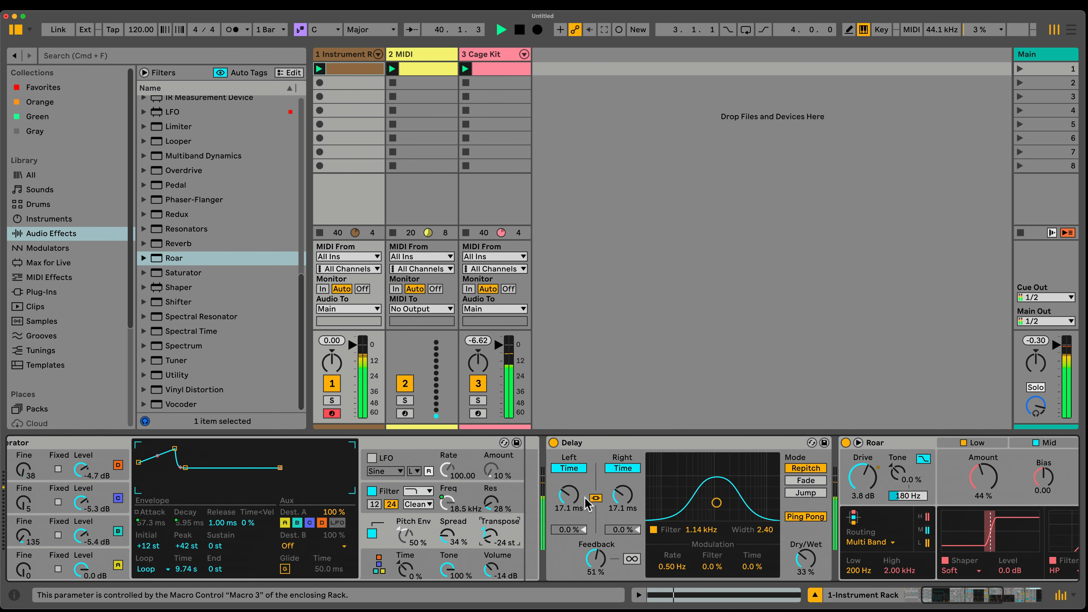
scroll(587, 503, "right", 5)
mouse_move(396, 503)
left_mouse_down()
mouse_move(380, 502)
mouse_move(392, 500)
left_mouse_up()
scroll(544, 508, "right", 5)
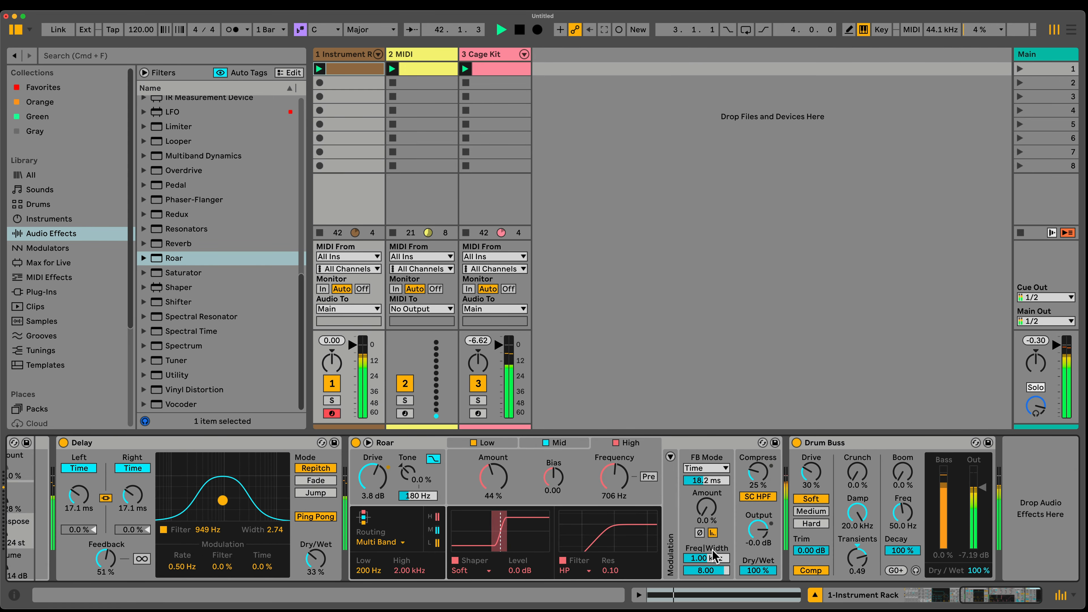
Stop playback and add an Auto Pan audio effect after Drum Buss on track 1.
left_click(41, 189)
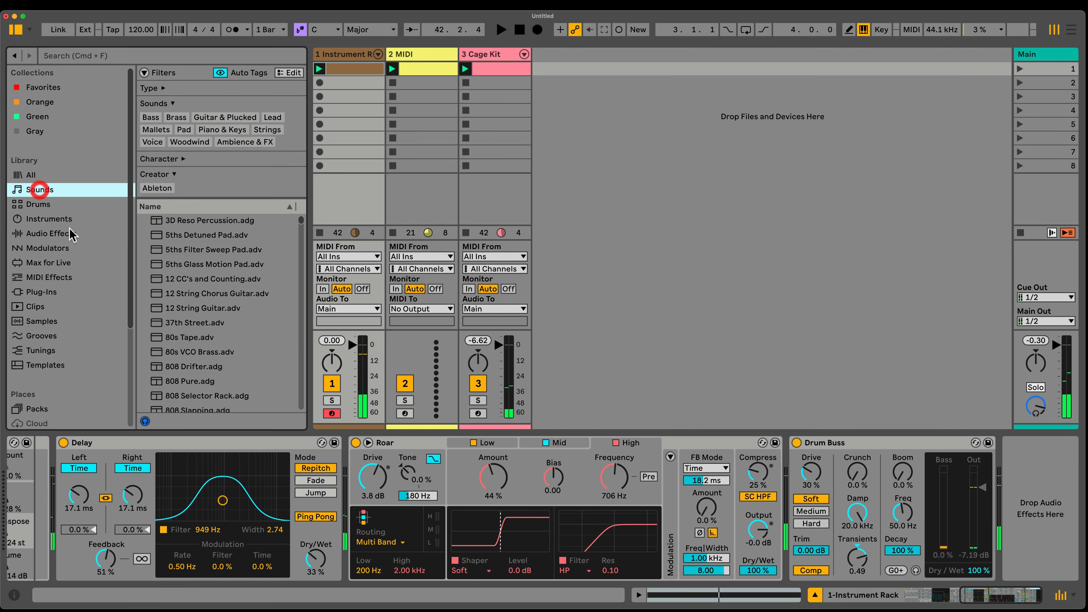
left_click(52, 219)
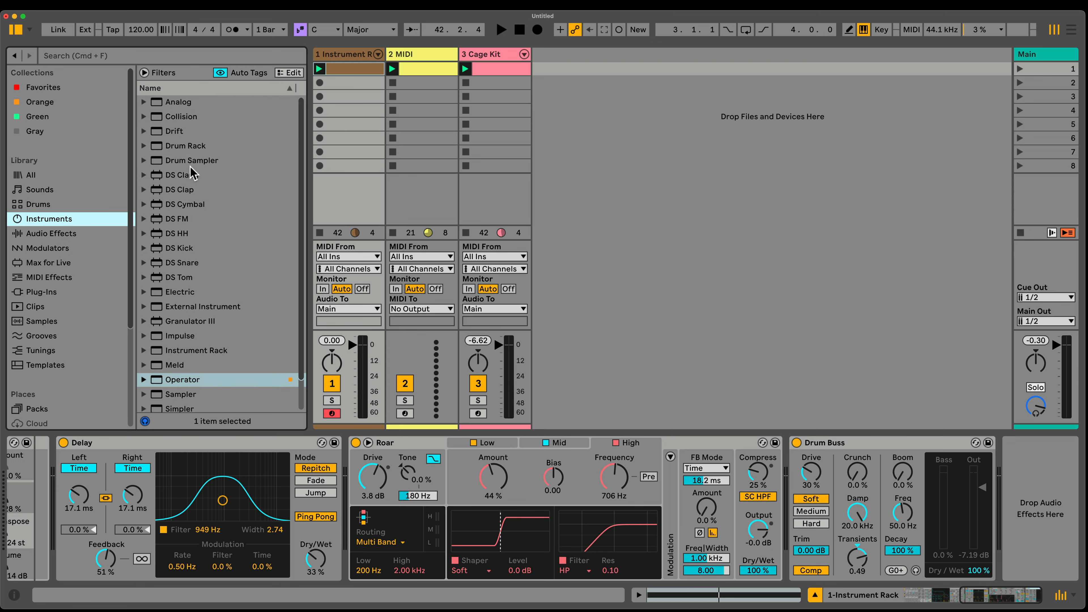
left_click(49, 234)
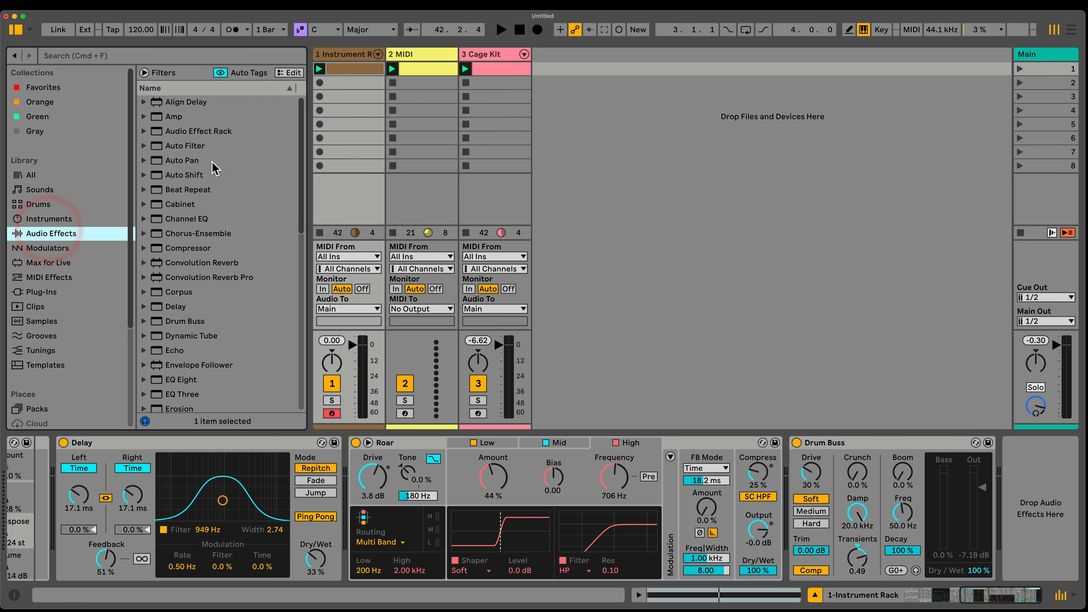
double_click(188, 161)
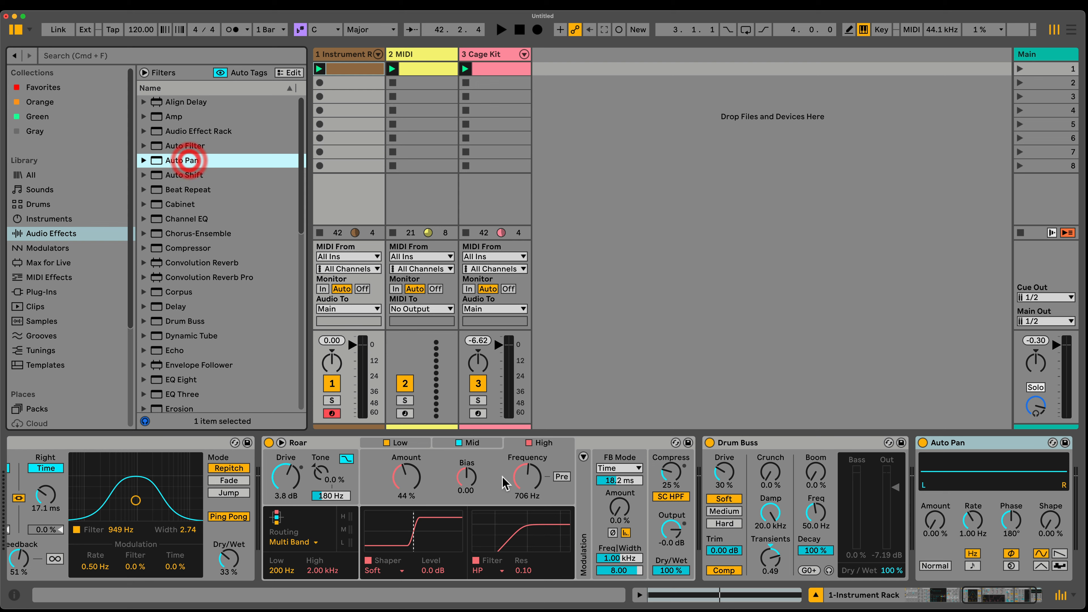
Set Auto Pan to 0° phase, Invert, 100 % amount and a tempo-synced 1/4 rate, with playback running.
left_click_drag(1008, 524, 1009, 528)
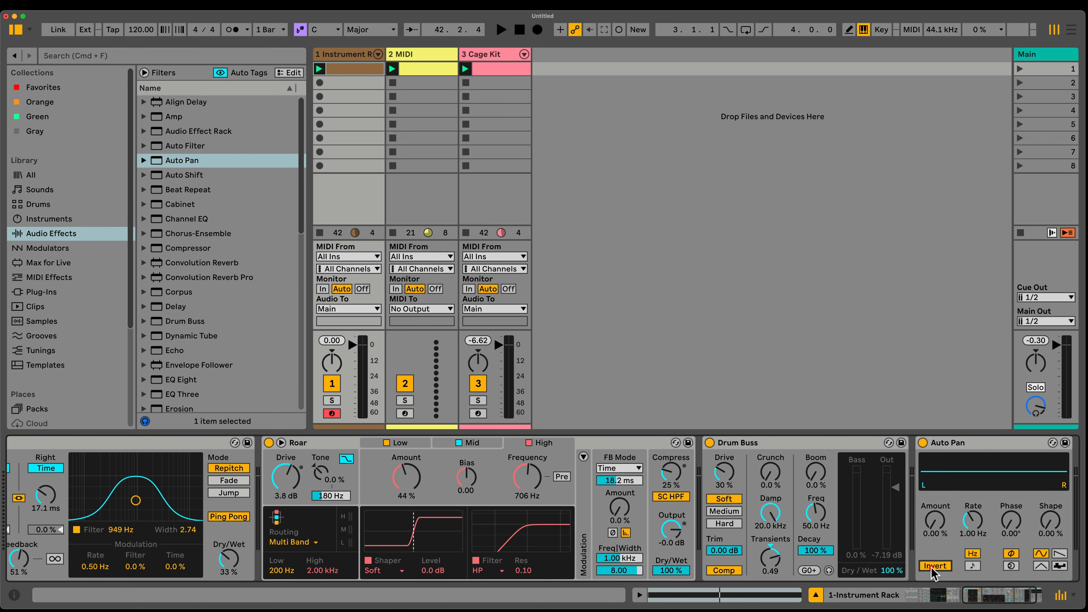
left_click_drag(936, 521, 936, 497)
key("space")
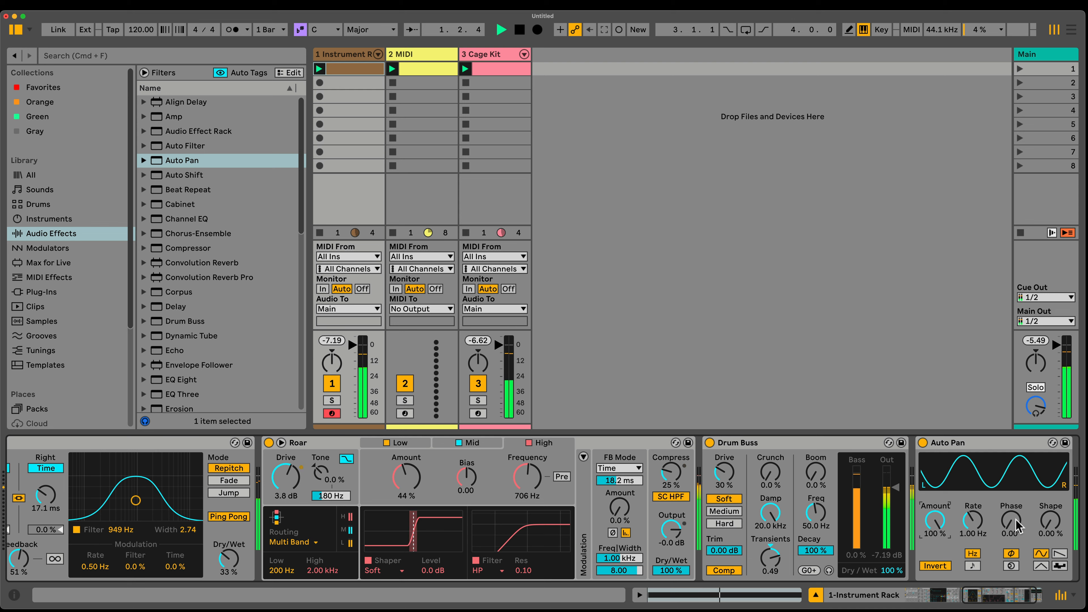
left_click(972, 565)
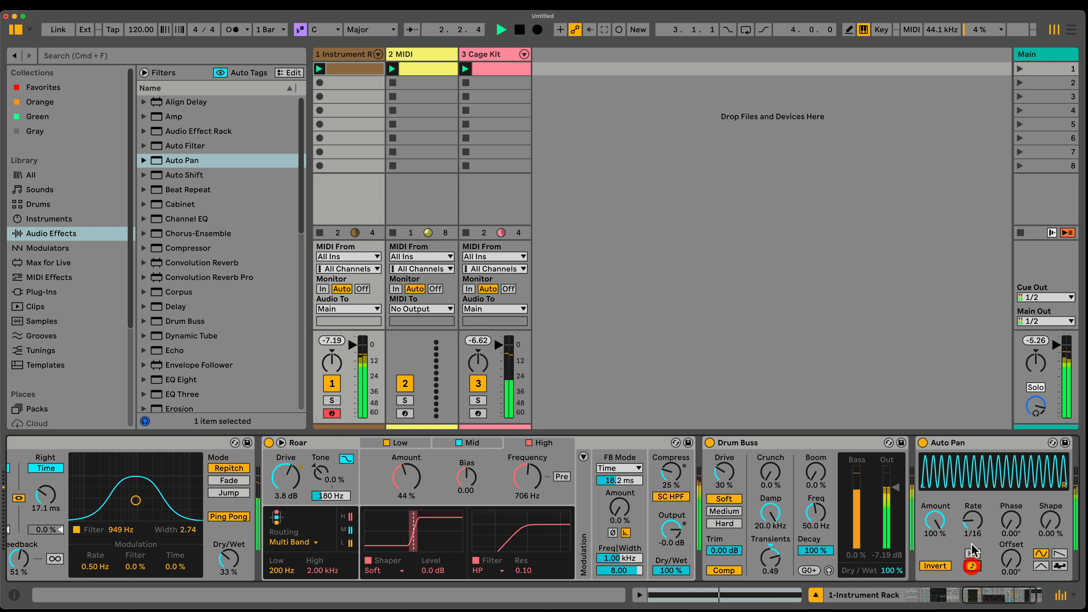
left_click_drag(973, 536, 973, 530)
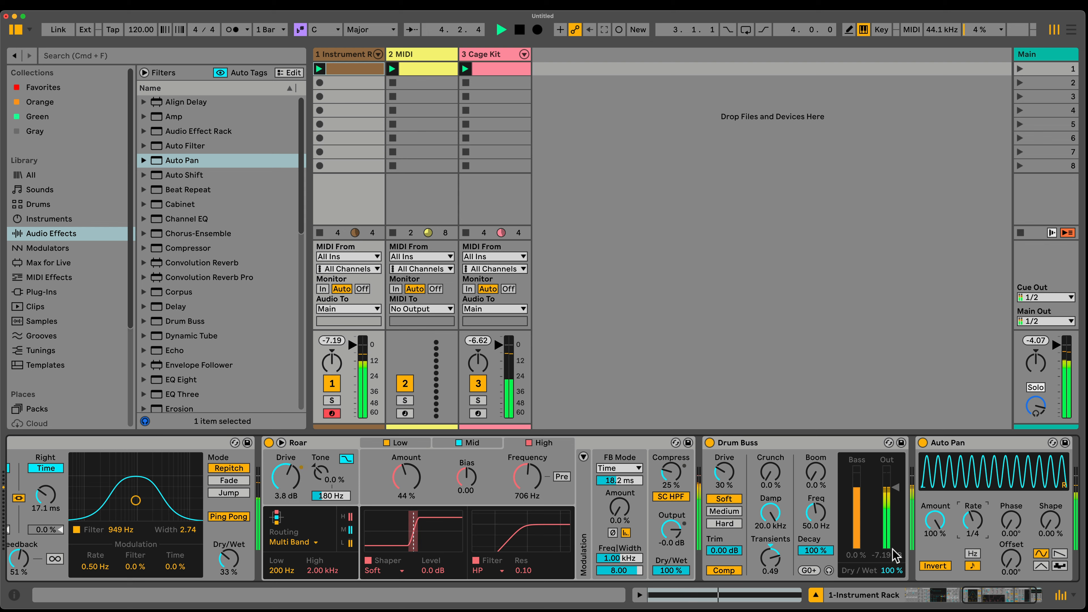
Reorder the effects to Roar, Auto Pan, Delay, Drum Buss, and set both Delay times to 27.0 ms.
left_click_drag(970, 447, 717, 457)
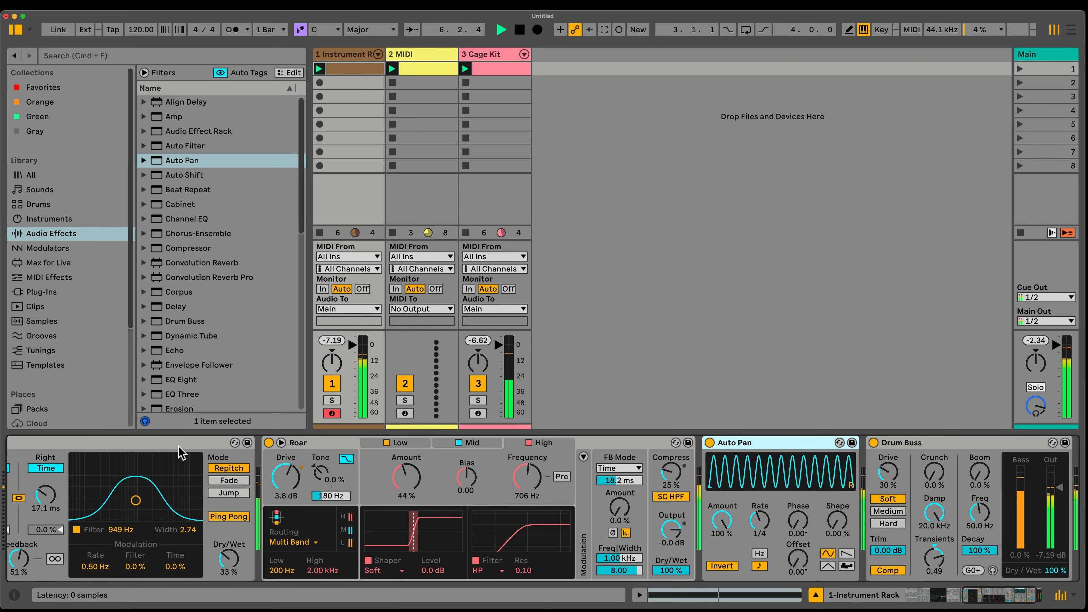
left_click_drag(178, 453, 861, 469)
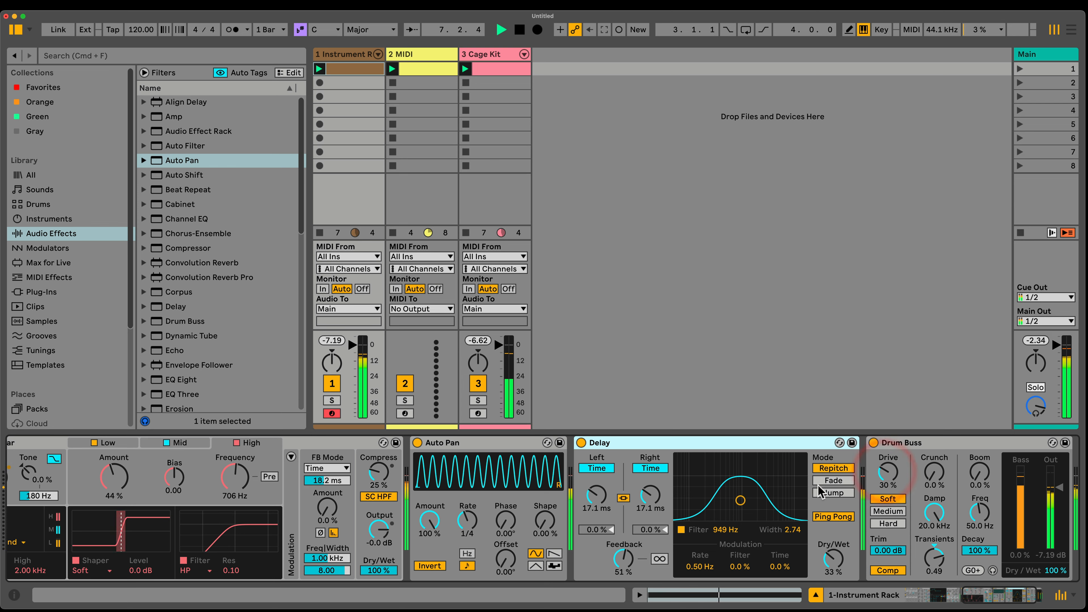
left_click_drag(649, 497, 649, 482)
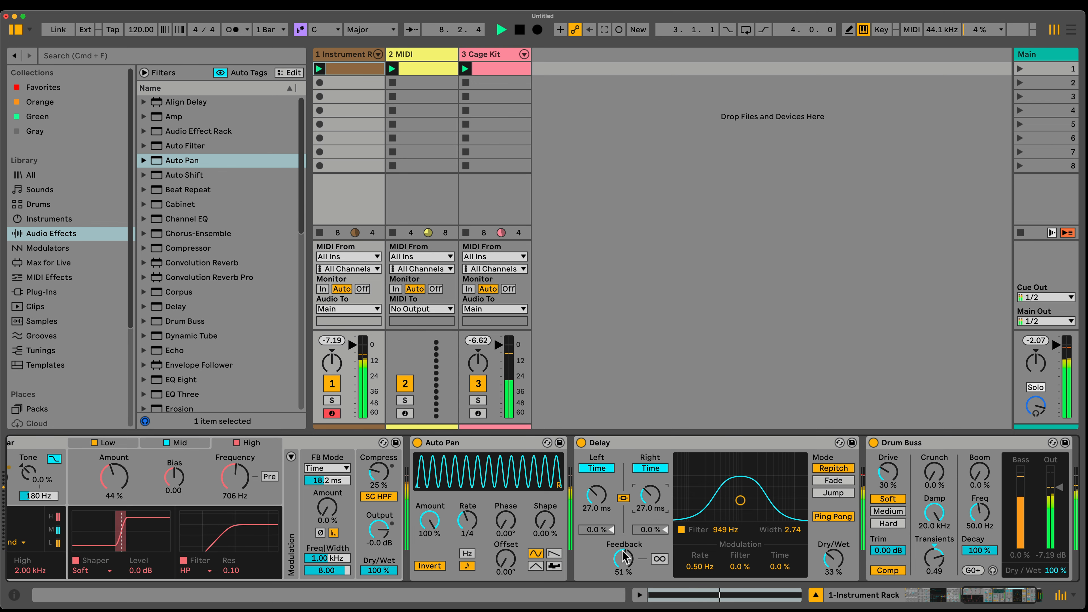
Raise oscillator C's Level to 0.0 dB in Operator and increase its Fine tuning.
scroll(486, 551, "left", 10)
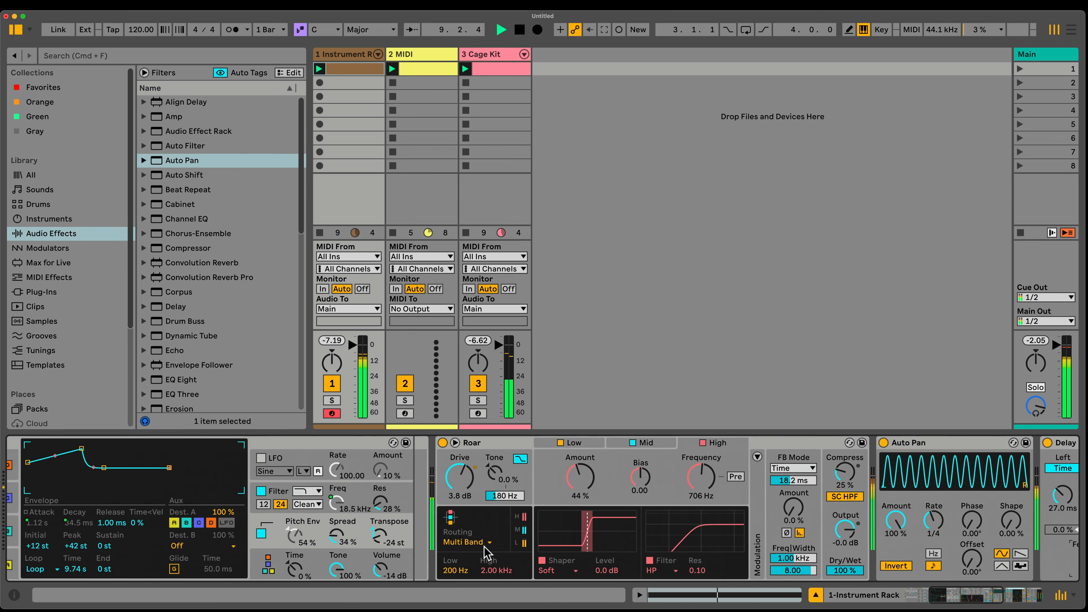
scroll(486, 551, "left", 6)
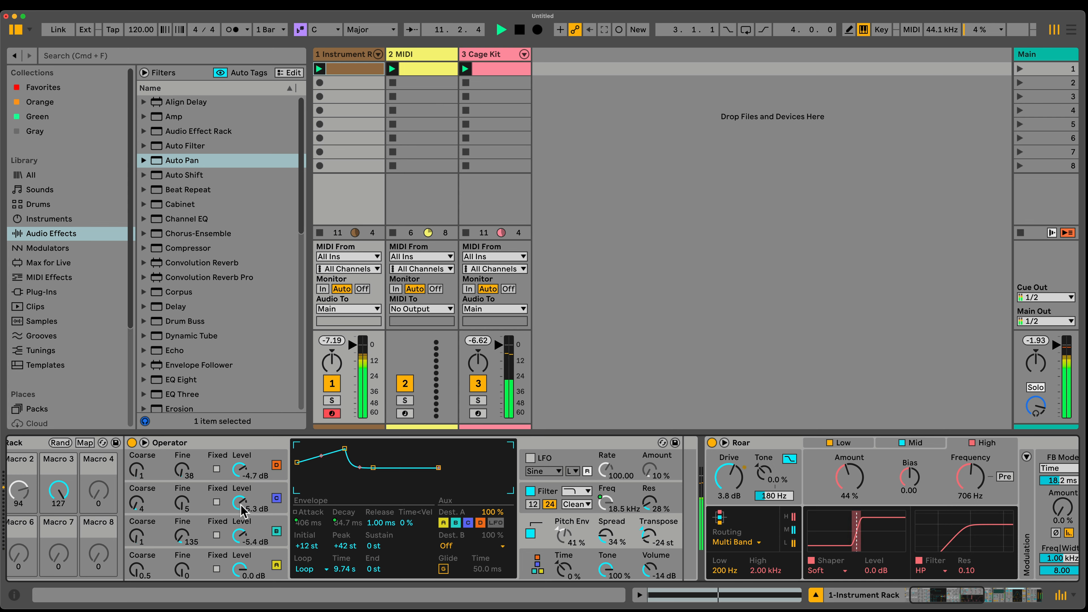
left_click_drag(240, 504, 241, 482)
left_click_drag(187, 506, 188, 486)
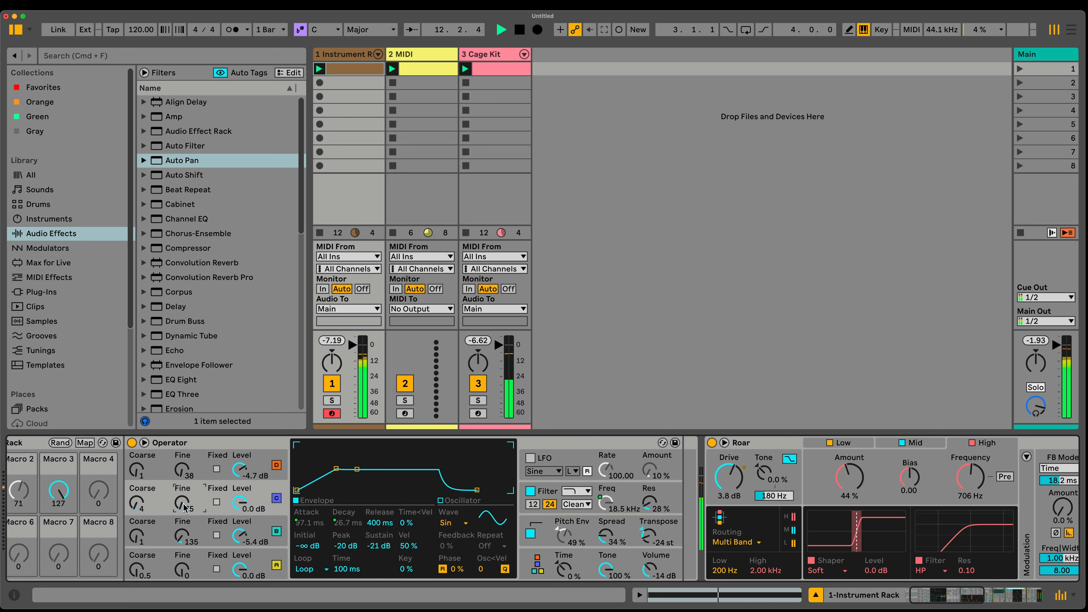
Choose Operator's algorithm with all four oscillators stacked in series and lower the filter resonance to 7.8 %.
left_click(537, 563)
left_click(307, 453)
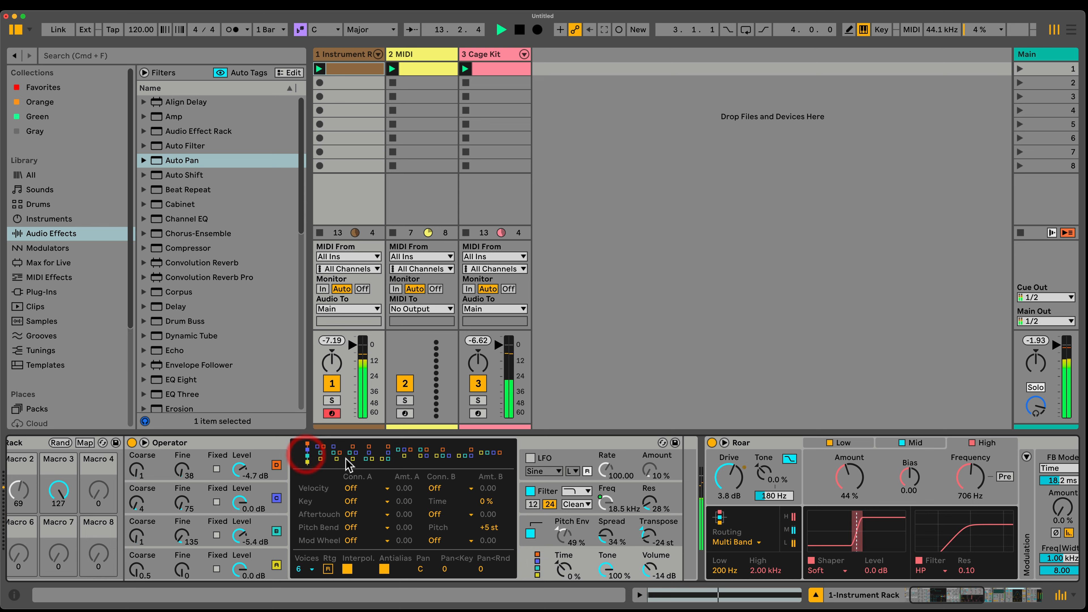
left_click_drag(649, 502, 650, 493)
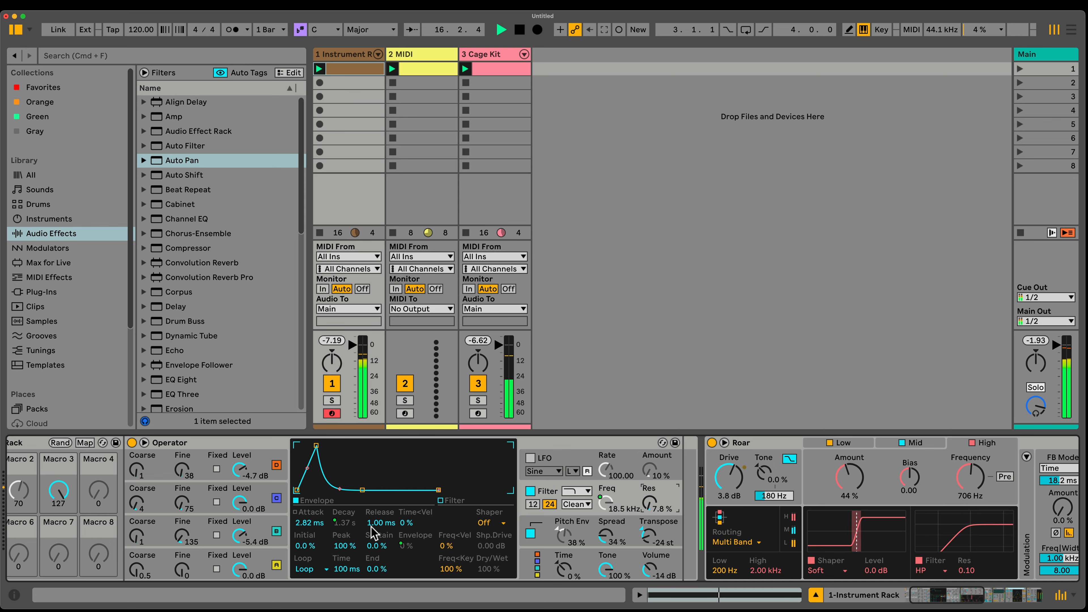
Shorten the filter envelope's loop time to about 3.89 ms and oscillator D's envelope loop time to 2.48 ms.
left_click(327, 569)
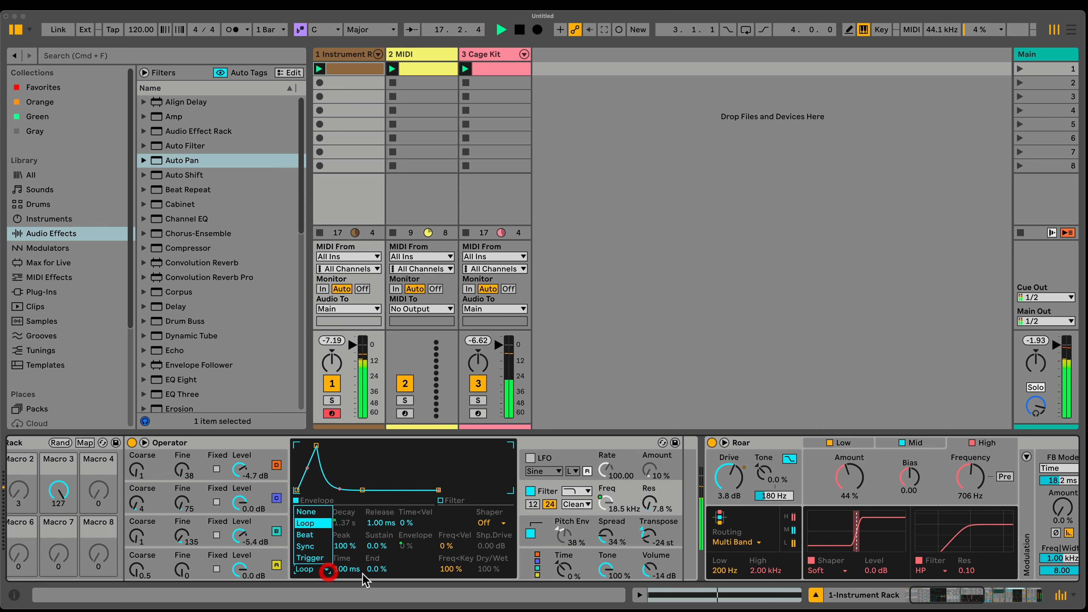
left_click_drag(365, 580, 346, 600)
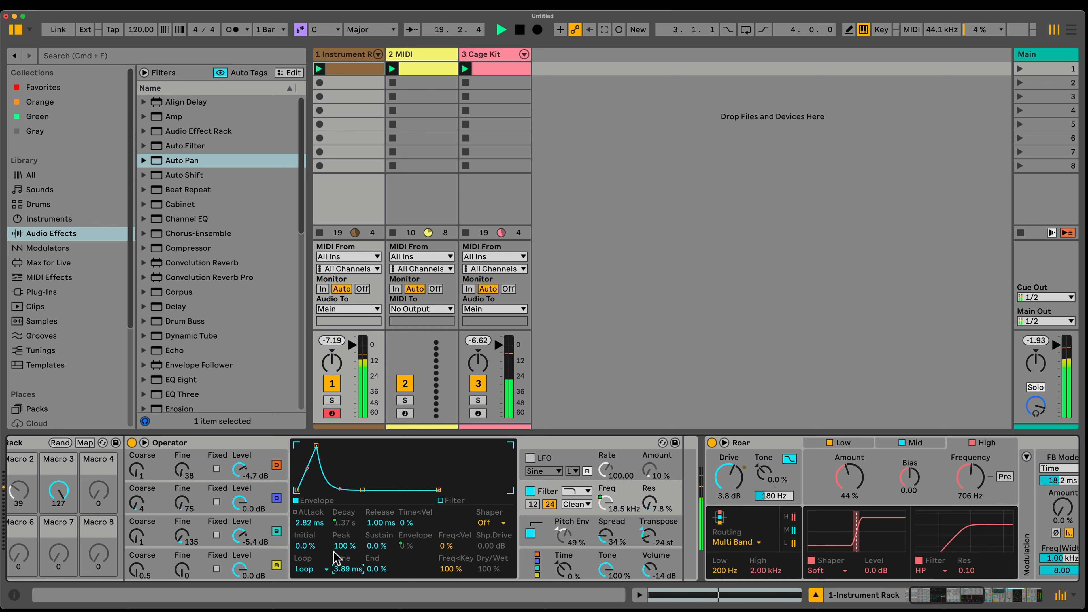
left_click(262, 471)
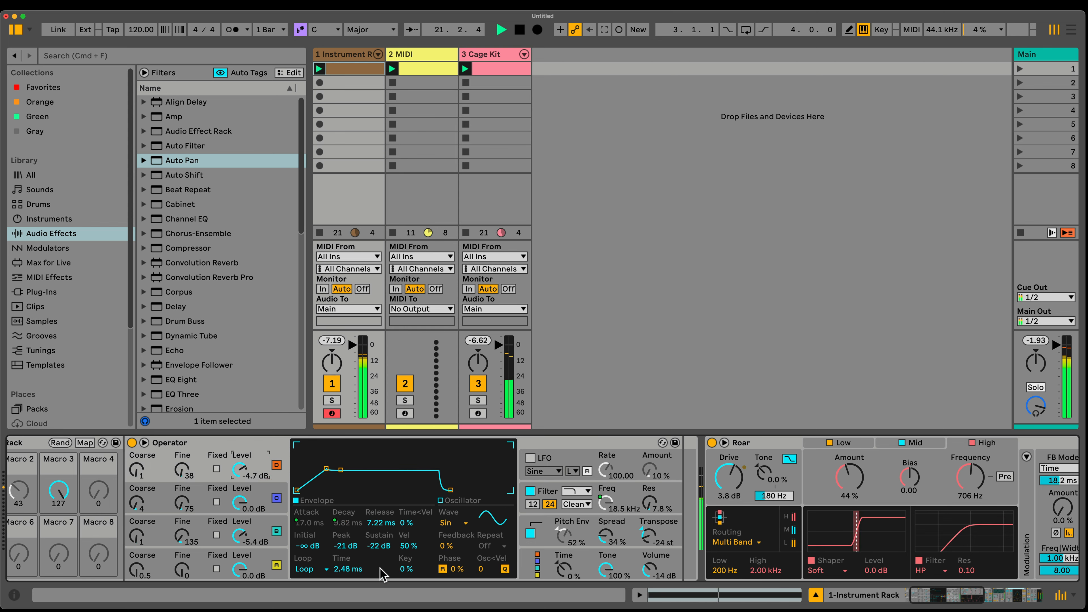
Lower the Macro 2 attack-time maximums in the rack mappings to 4.12 ms for Osc-B, 22.9 ms for Osc-C, 6.04 ms for Osc-D and 20.9 ms for Pitch.
scroll(362, 553, "left", 3)
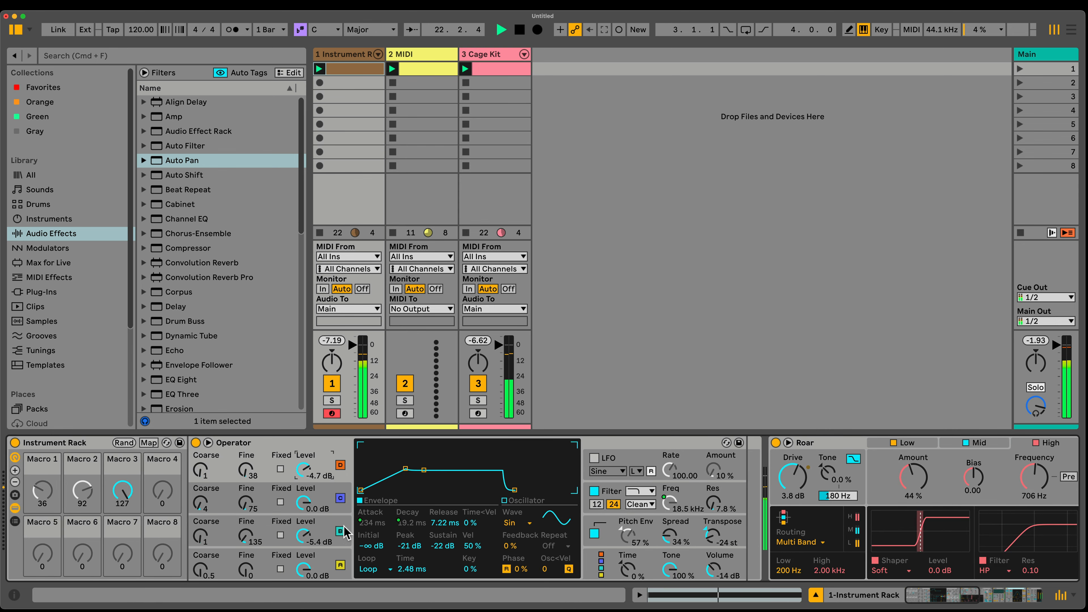
left_click(330, 526)
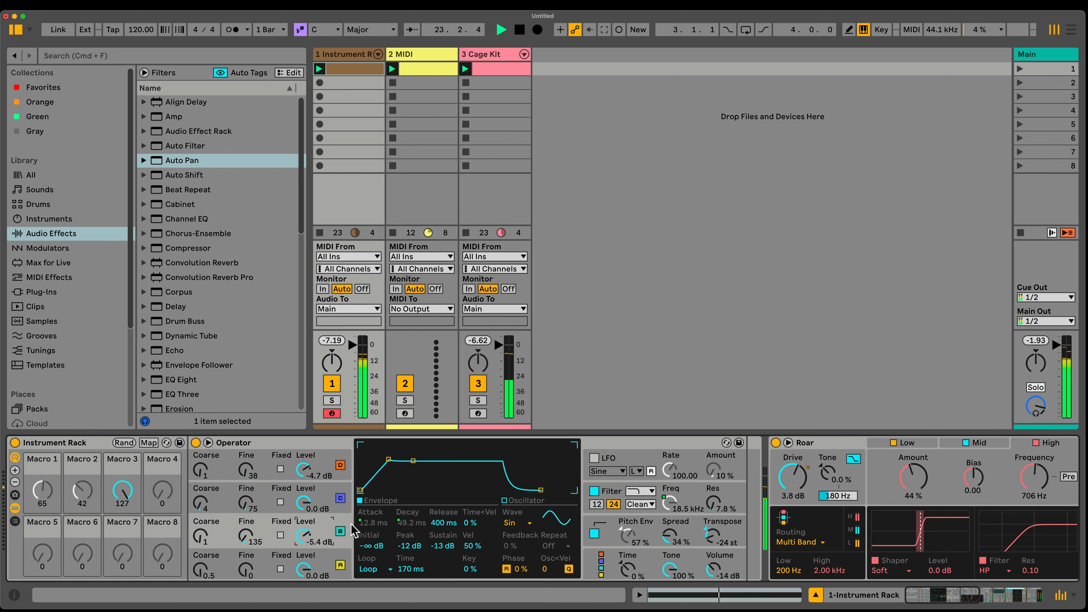
left_click(149, 442)
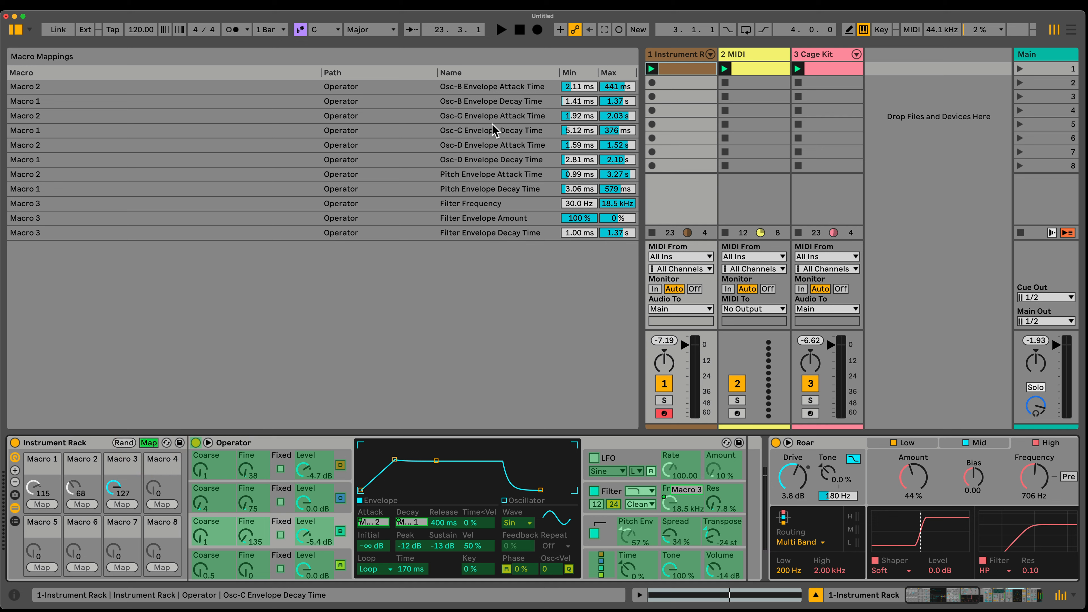
left_click(492, 90)
left_click_drag(622, 87, 621, 110)
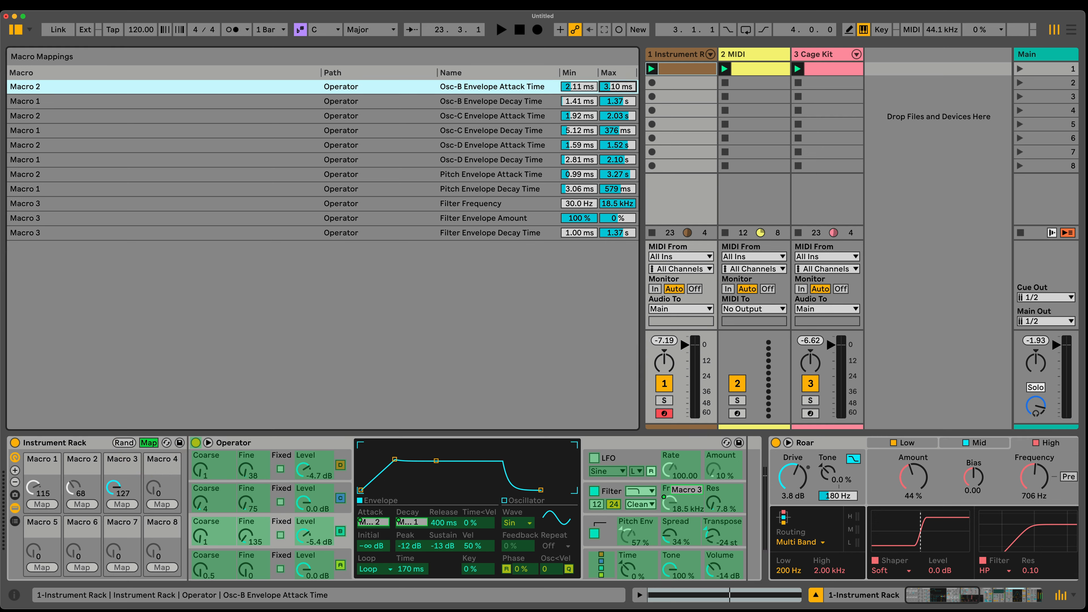
left_click(615, 116)
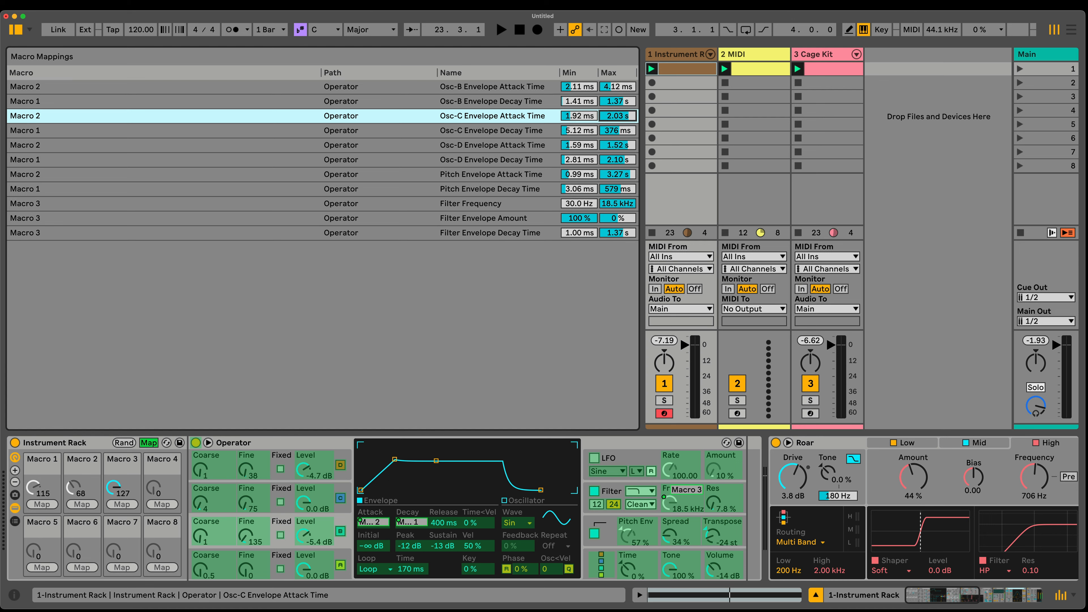
left_click_drag(613, 143, 617, 142)
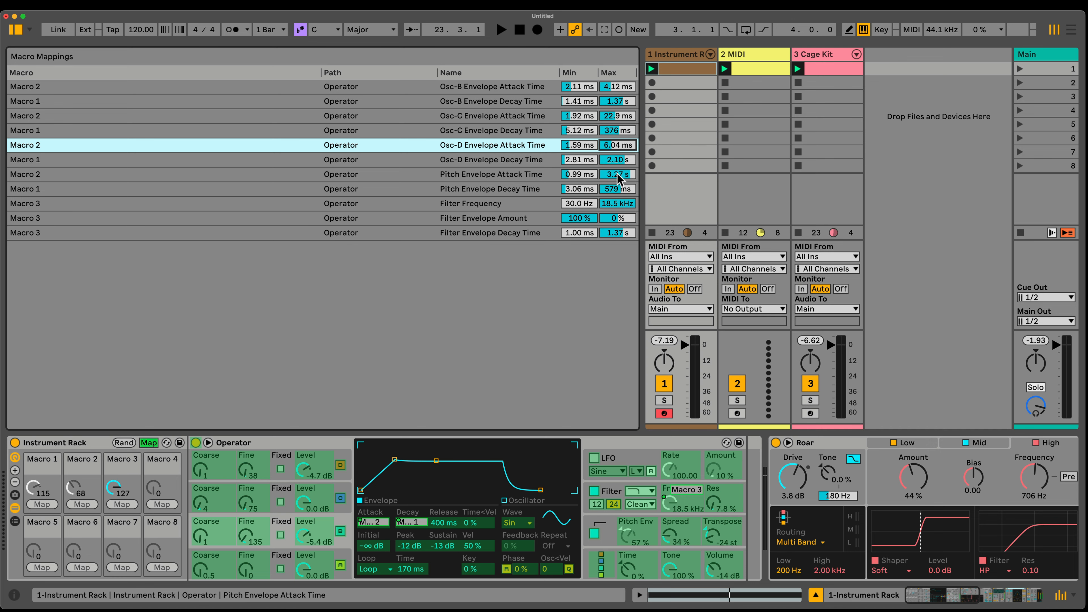
left_click_drag(616, 174, 617, 180)
key("space")
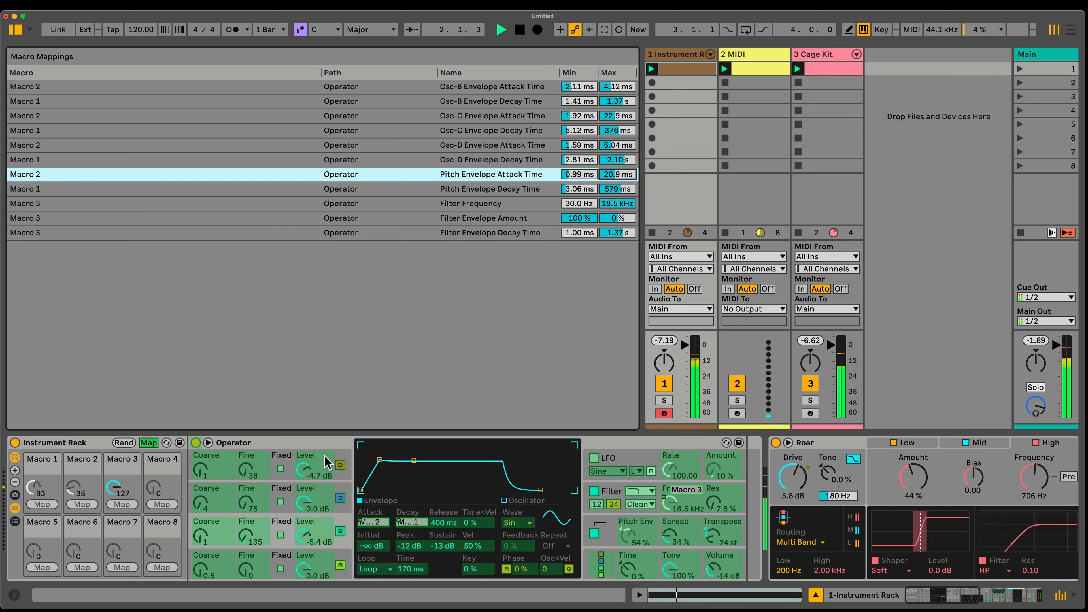
left_click(149, 442)
Raise oscillators B and D to 0.0 dB Level, with envelope sustain at about -17 dB for B and -16 dB for D.
left_click(320, 457)
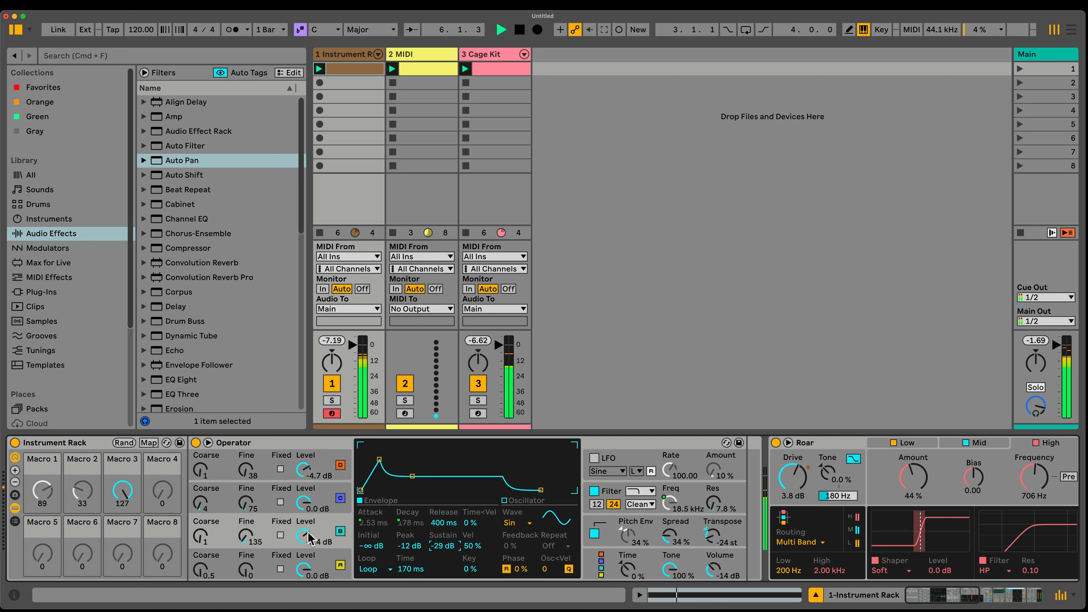
left_click_drag(310, 470, 310, 455)
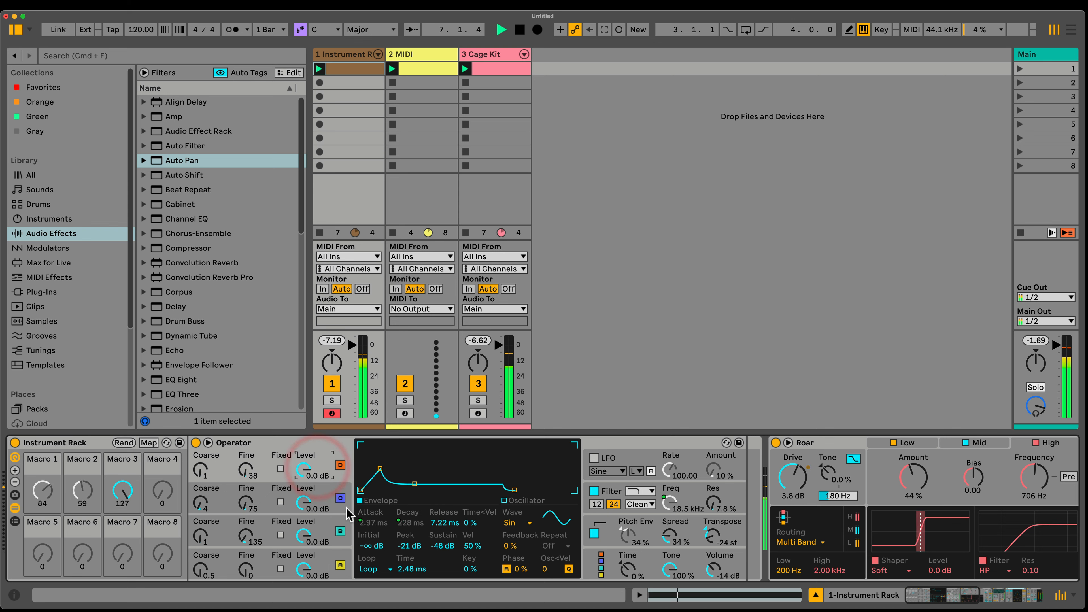
left_click_drag(430, 544, 439, 523)
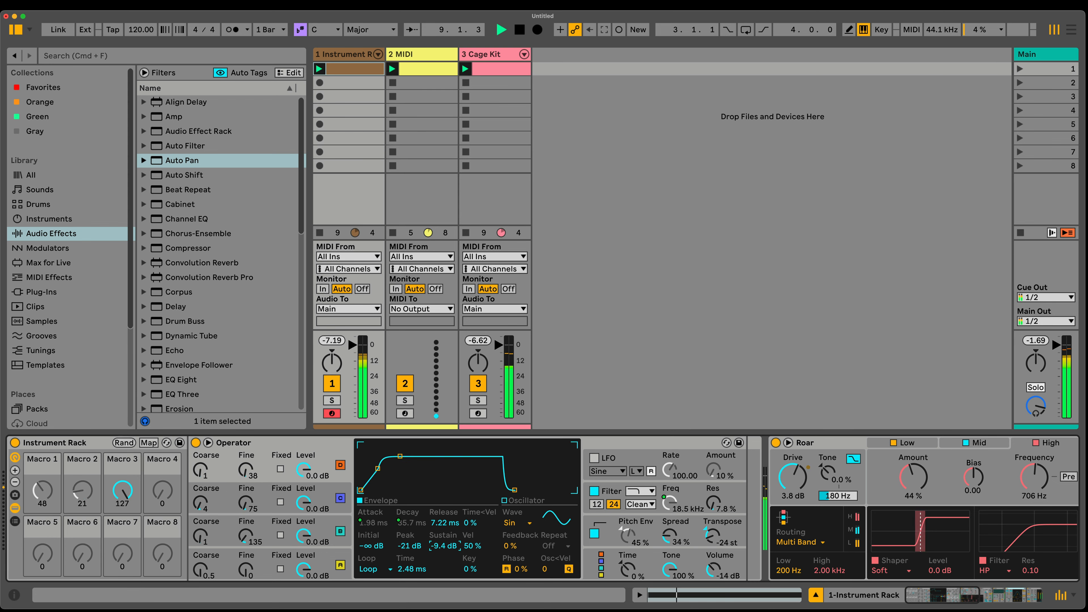
left_click(304, 524)
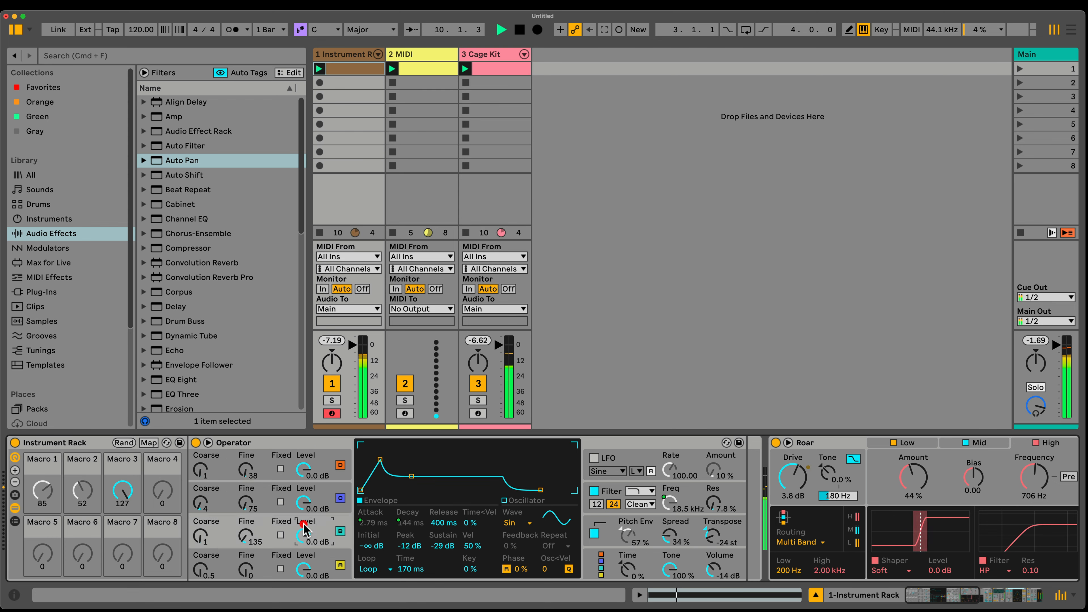
left_click_drag(430, 549, 430, 538)
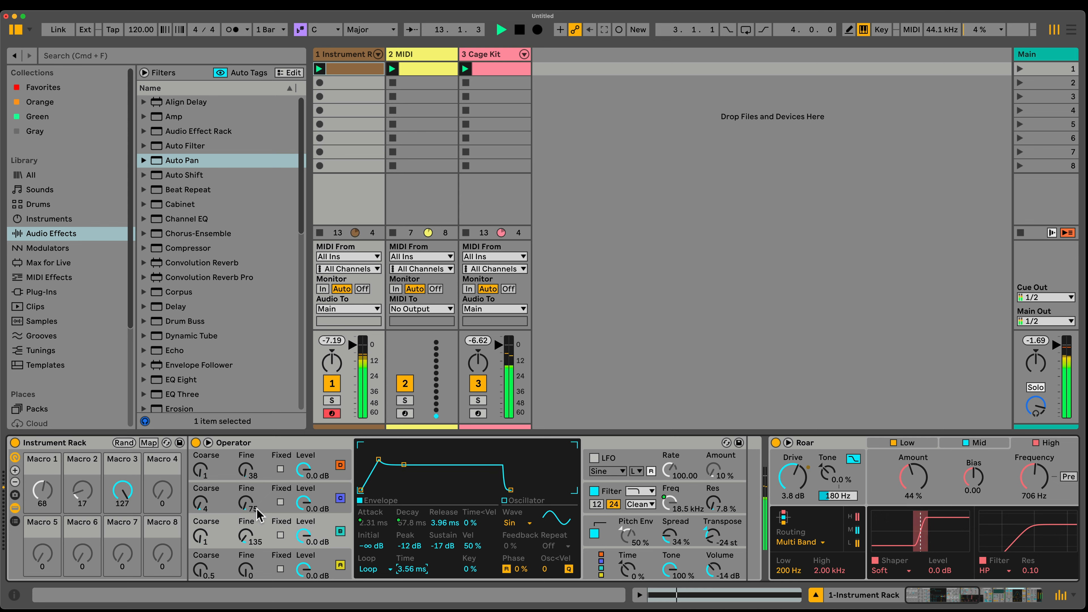
Retune the oscillators to Fine 12 for D, Coarse 1 and Fine 13 for C, and Coarse 2 for A.
left_click_drag(201, 509, 201, 504)
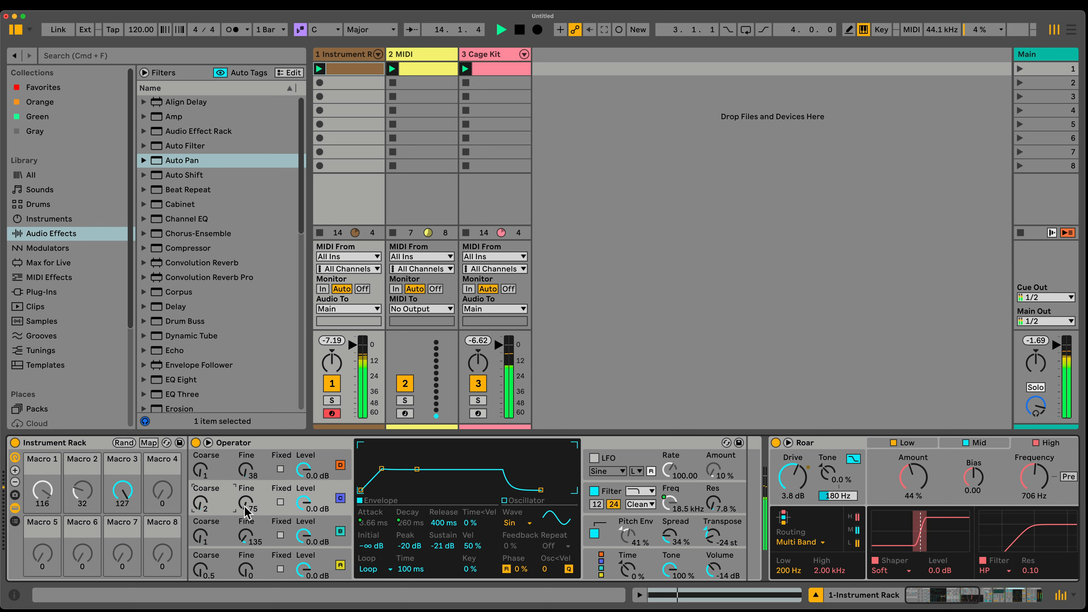
left_click_drag(245, 503, 245, 499)
left_click_drag(245, 470, 245, 474)
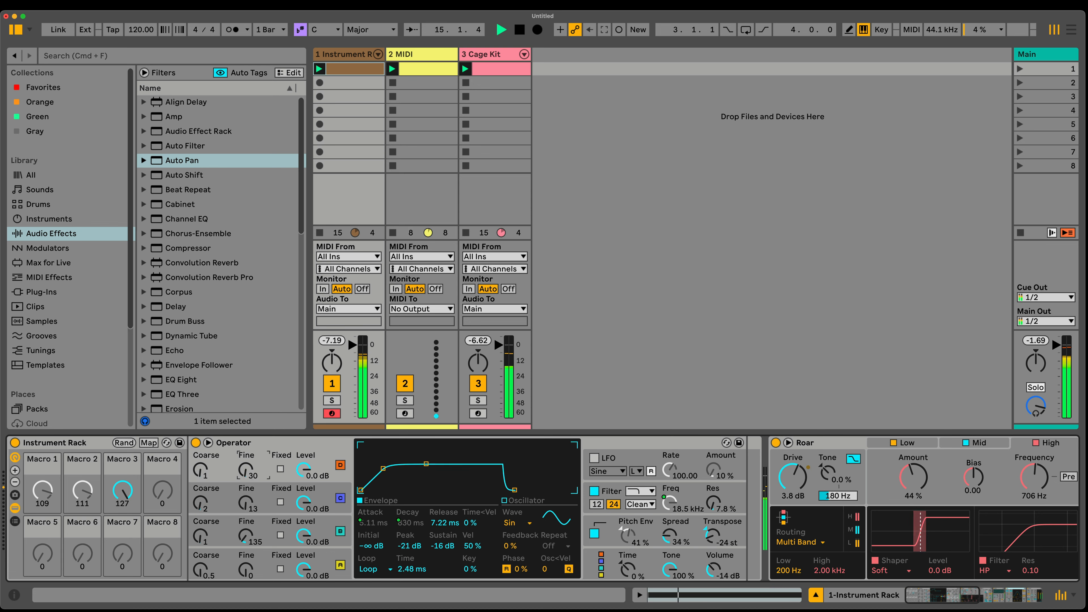
left_click_drag(201, 566, 200, 562)
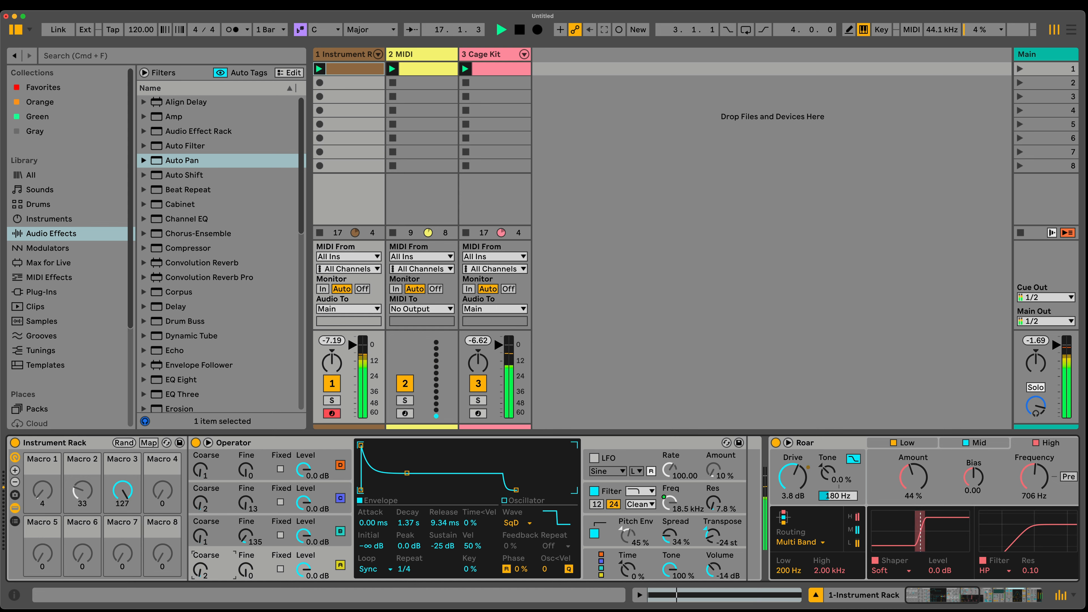
left_click_drag(201, 504, 200, 508)
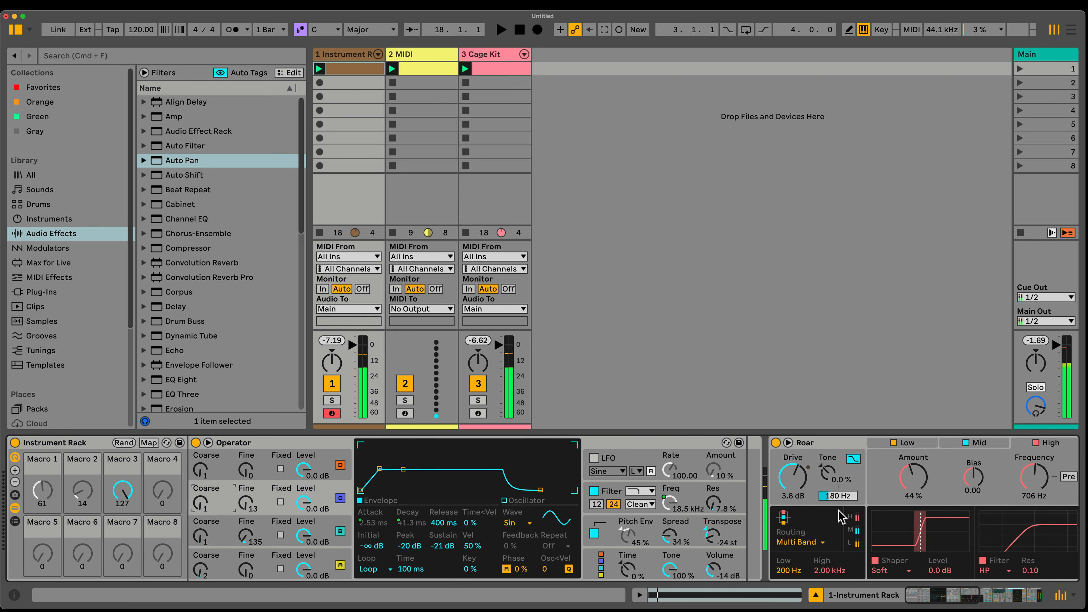
Set Roar's high band to 30 % Amount and 152 Hz filter Frequency, with playback running.
scroll(840, 517, "right", 10)
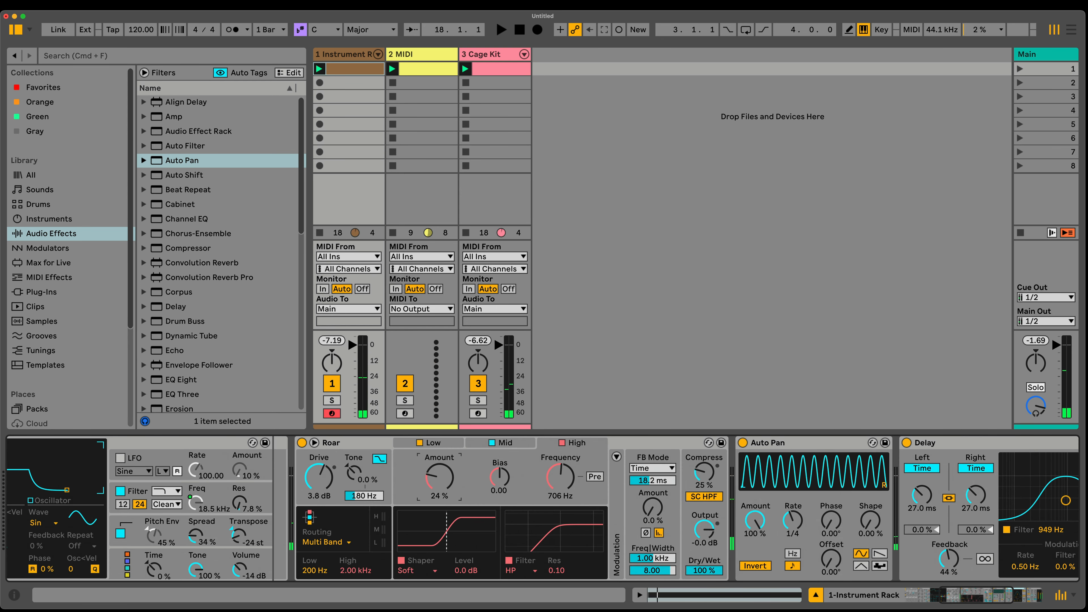
left_click_drag(440, 477, 439, 471)
key("space")
left_click_drag(559, 480, 559, 505)
Shorten both the left and right Delay times to 1.30 ms.
scroll(981, 511, "right", 5)
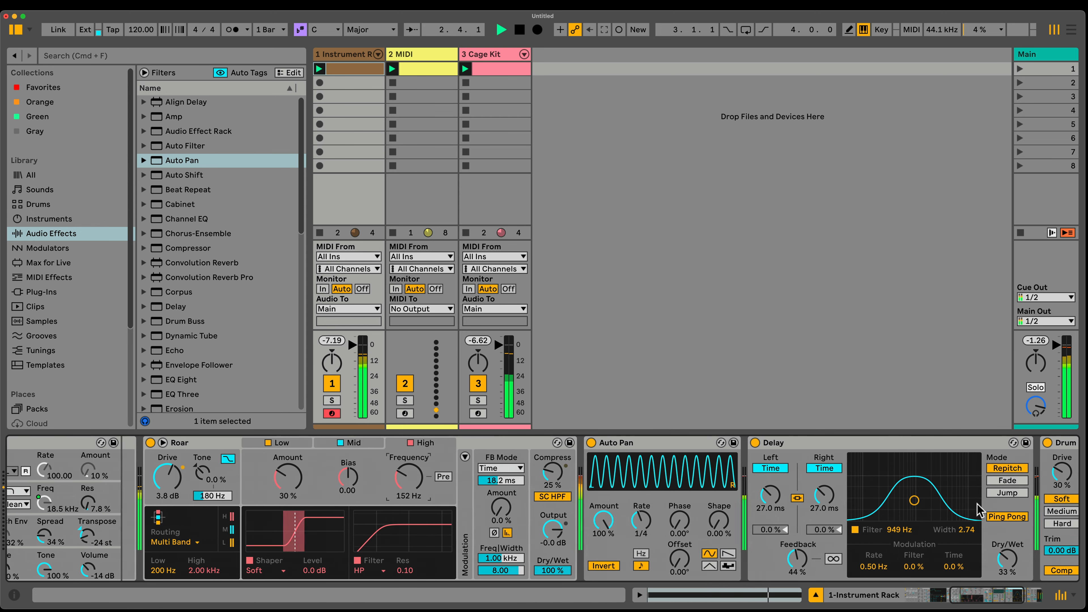
scroll(979, 510, "right", 2)
left_click_drag(823, 495, 823, 519)
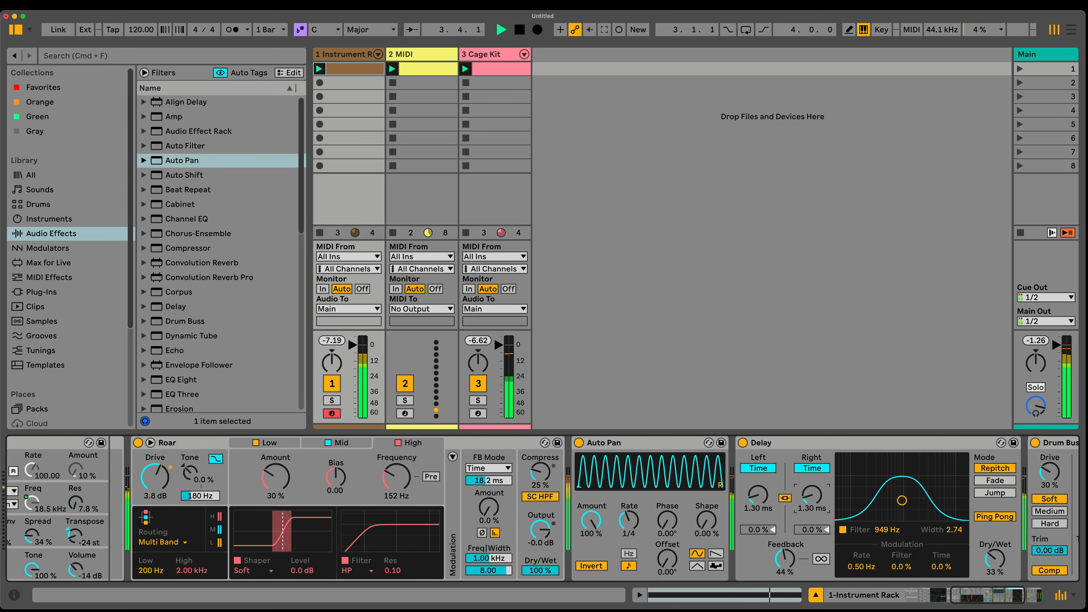
Raise Operator's Transpose to -19 st.
scroll(351, 539, "left", 6)
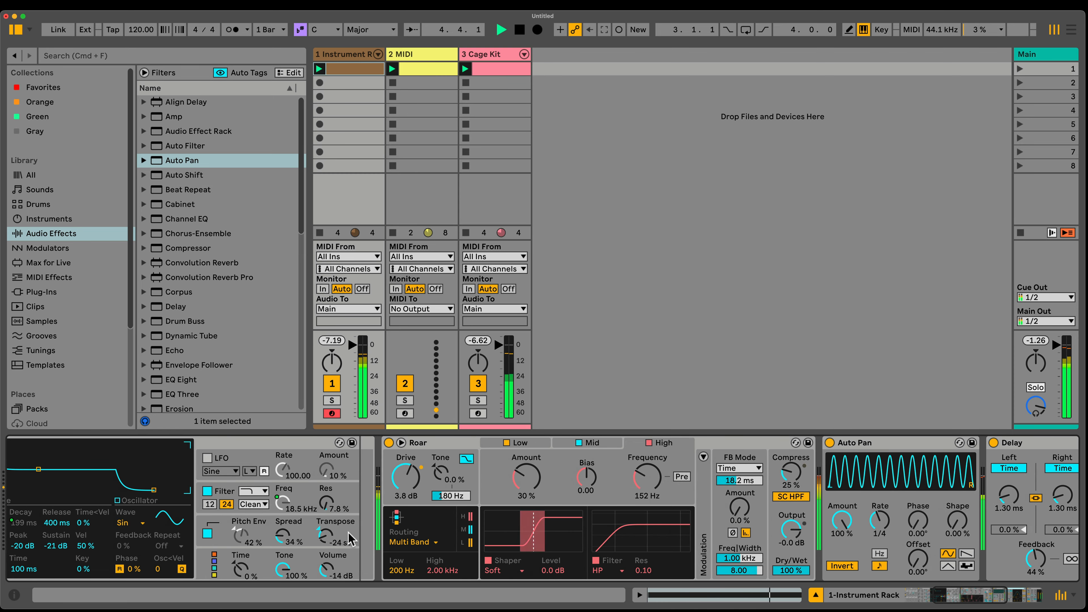
left_click_drag(351, 539, 319, 550)
Set oscillator A's envelope sustain to -inf dB, its release to about 1.09 ms and its synced repeat to 1/16.
scroll(318, 535, "left", 9)
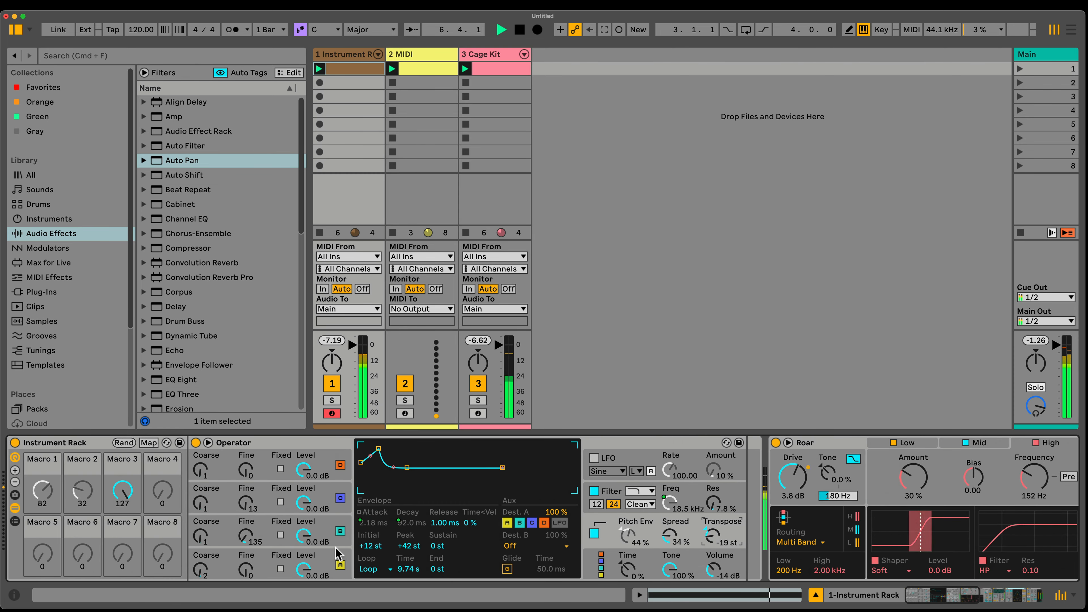
left_click(337, 554)
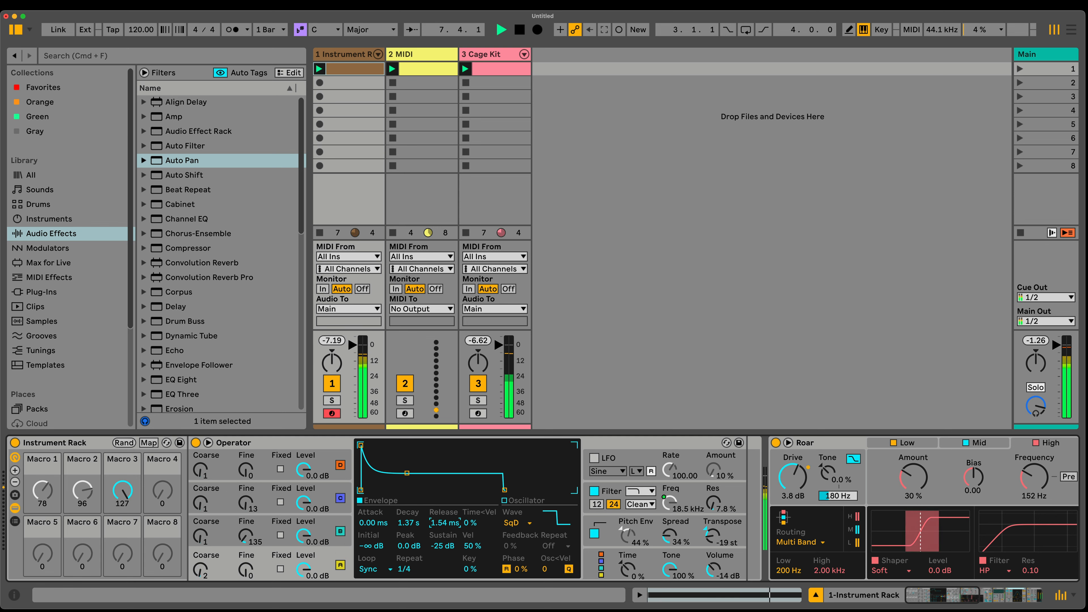
mouse_move(441, 546)
left_mouse_down()
mouse_move(442, 561)
mouse_move(441, 531)
mouse_move(441, 557)
left_mouse_up()
right_click(441, 546)
left_click(437, 546)
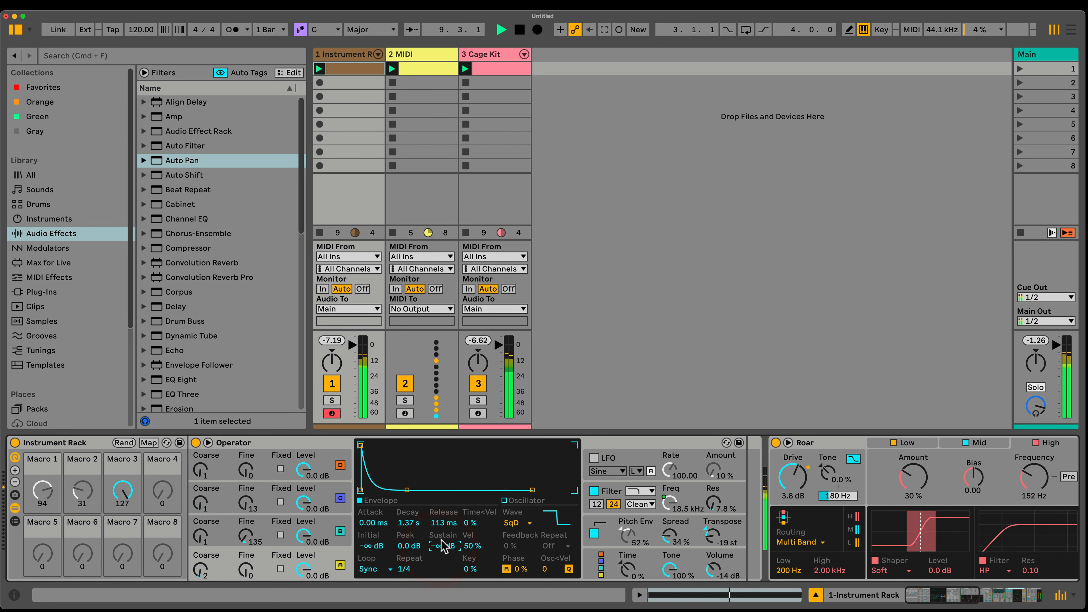
left_click(322, 522)
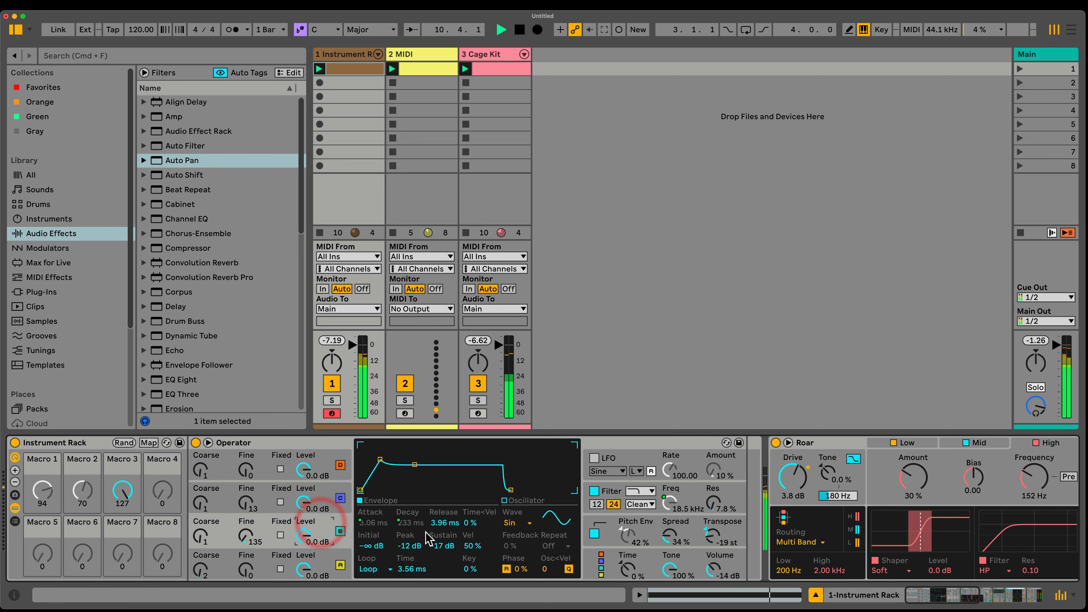
left_click(333, 559)
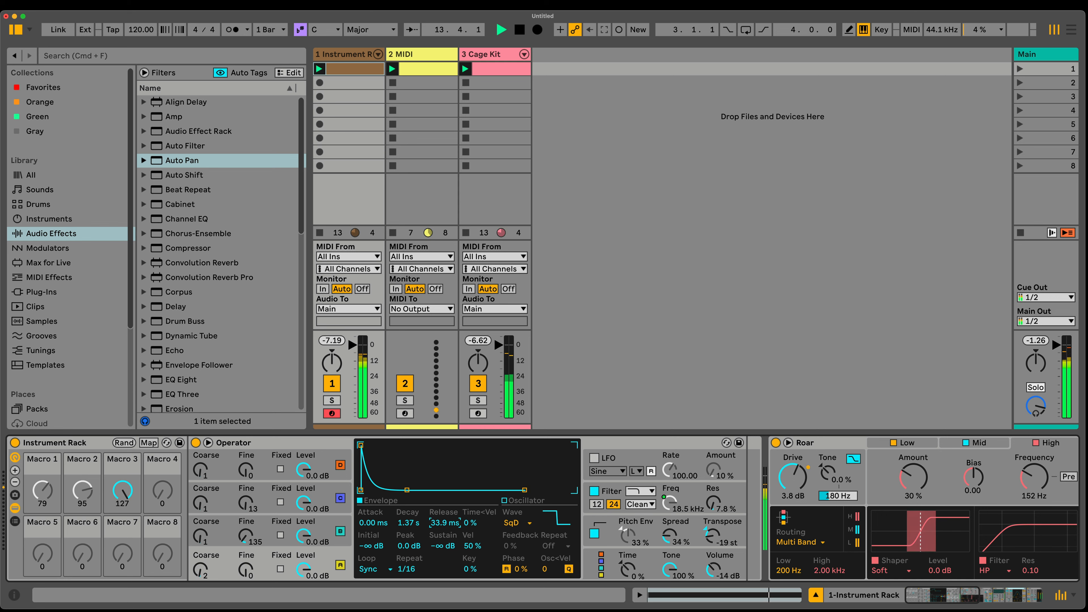
Set oscillator B's envelope sustain to -30 dB and its release to 10.2 ms.
left_click(350, 525)
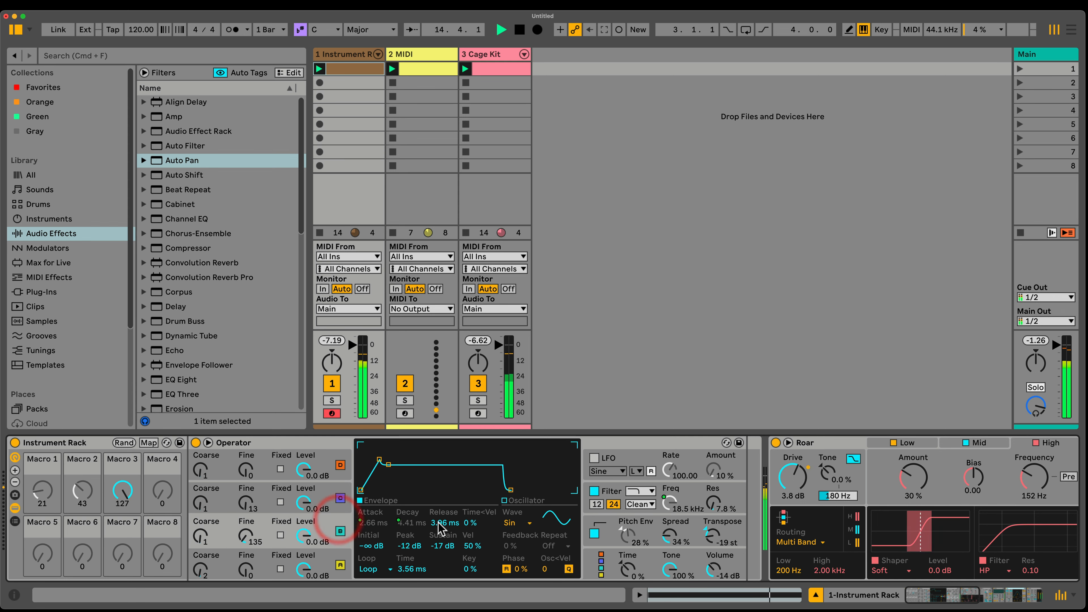
left_click_drag(438, 548, 439, 553)
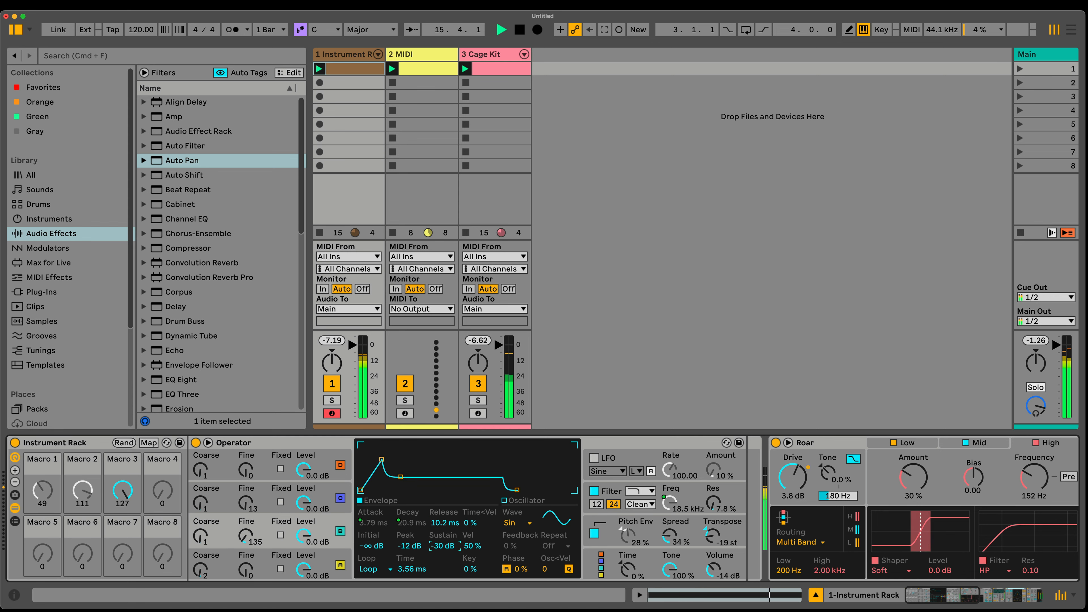
Lower Operator's Tone to 63 %, and switch Roar off and back on to compare the sound.
left_click_drag(669, 536, 666, 575)
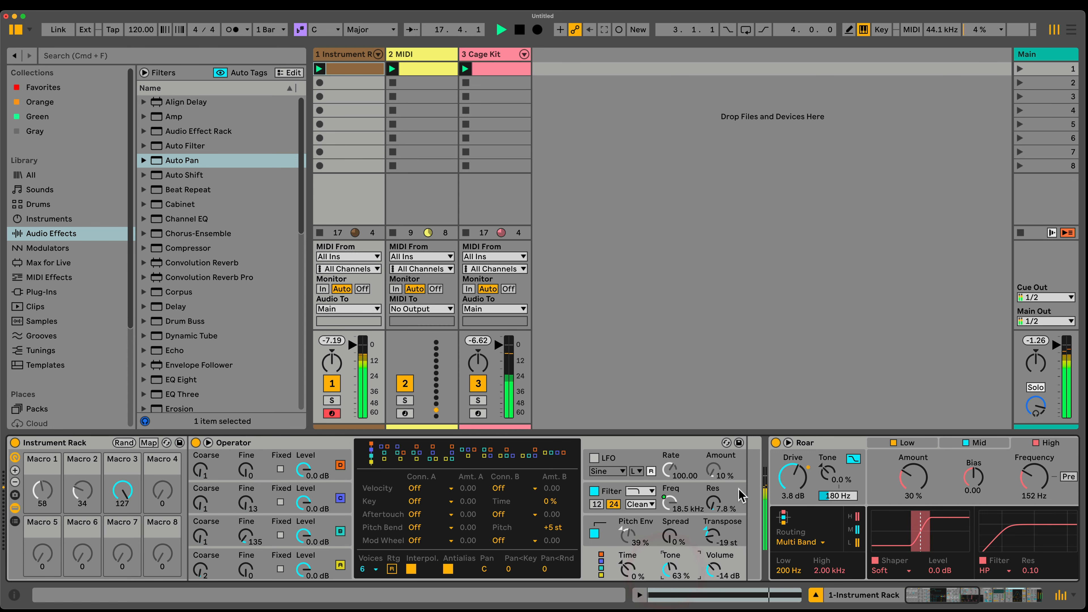
left_click(774, 443)
left_click(774, 443)
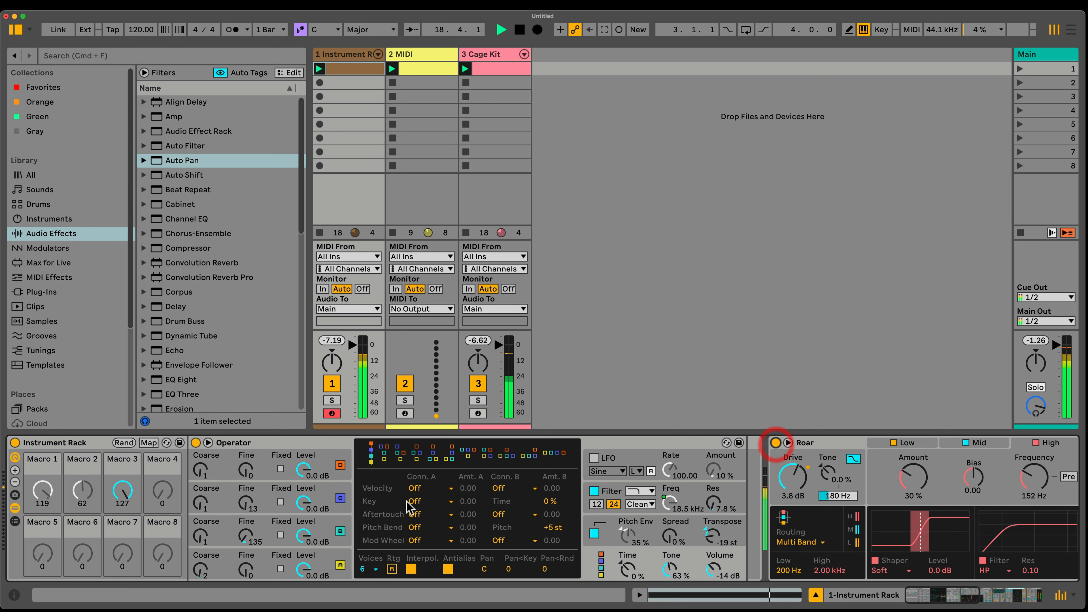
Stop playback, set oscillator A's Coarse tuning to 0.5, and restart playback.
key("space")
left_click_drag(201, 569, 200, 578)
key("space")
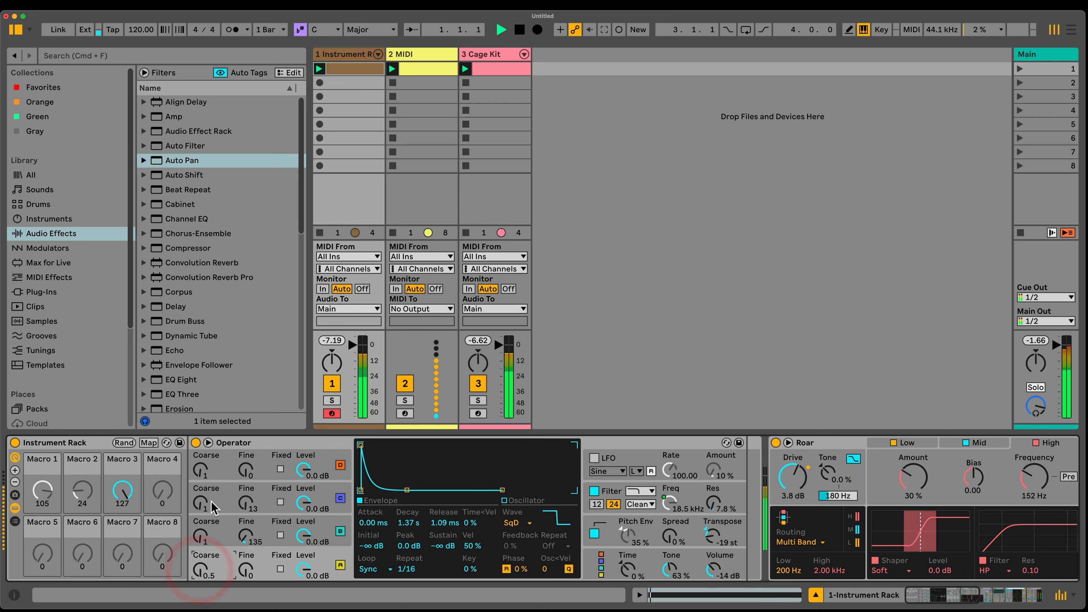
Set Operator's Coarse tuning to 4 for oscillator D, 5 for oscillator C and 2 for oscillator B.
left_click(199, 471)
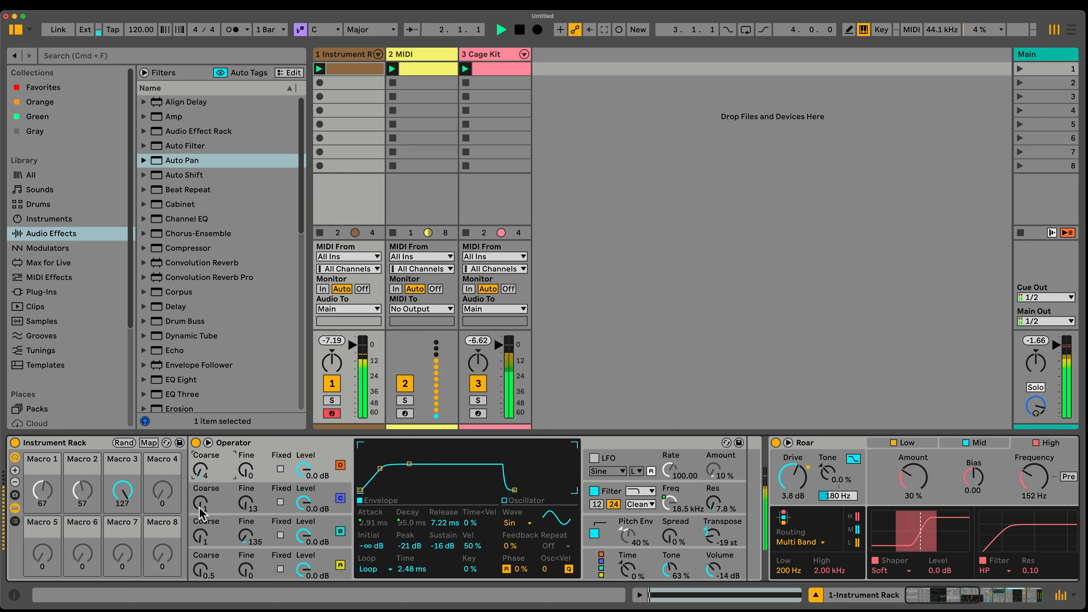
left_click_drag(199, 508, 199, 498)
left_click_drag(200, 536, 203, 546)
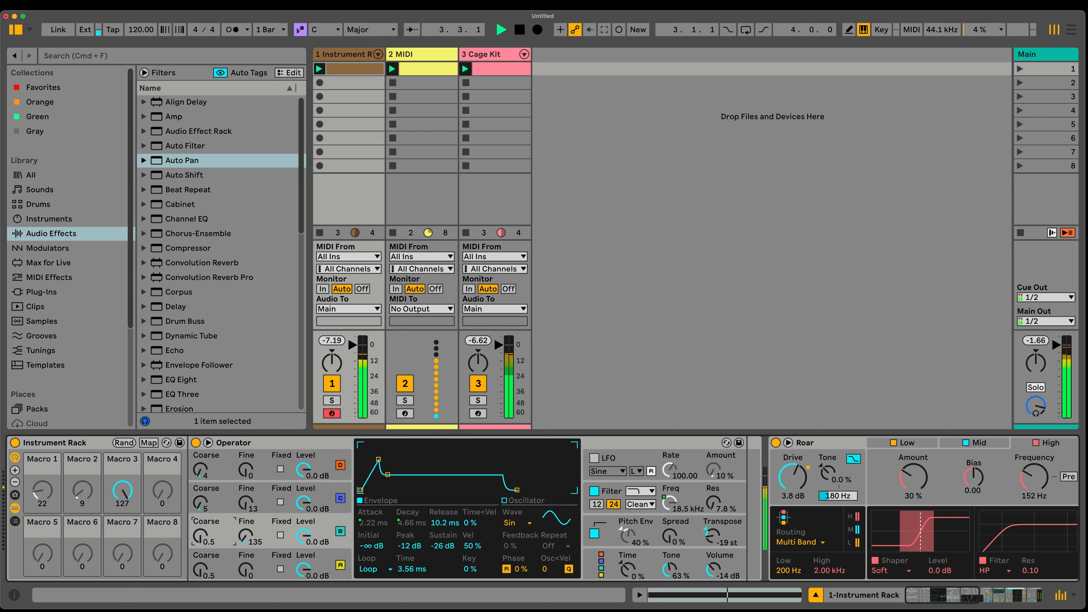
Change oscillator C's waveform to Square 3 and oscillator B's waveform to Square 64.
left_click(322, 488)
left_click(516, 524)
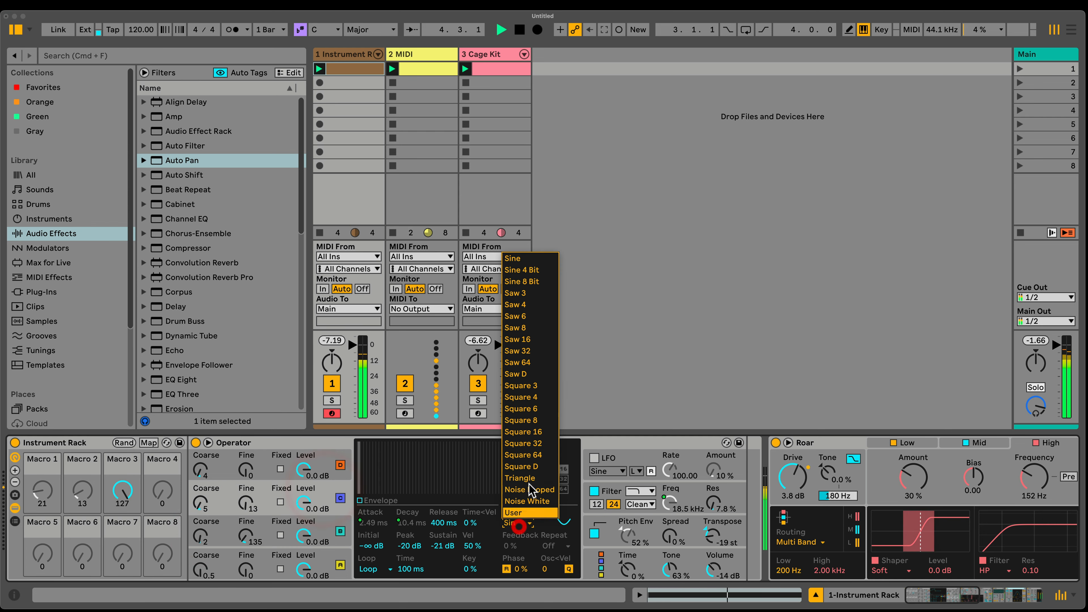
left_click(534, 386)
left_click(329, 527)
left_click(516, 522)
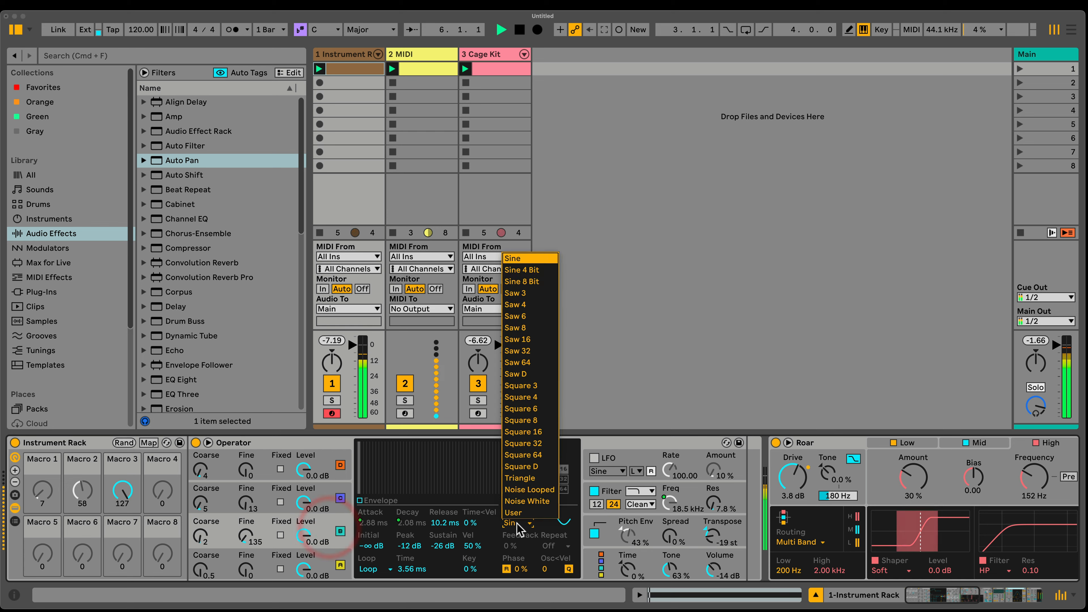
left_click(539, 452)
Set Operator's Spread to 14 % and lower its Tone to 40 %.
left_click(672, 544)
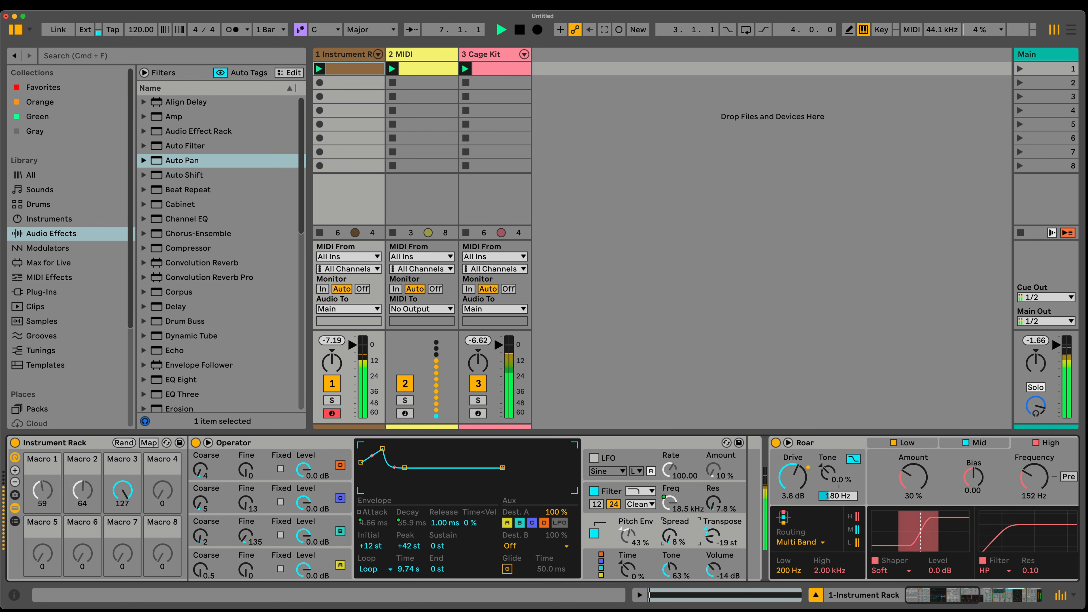
left_click(675, 566)
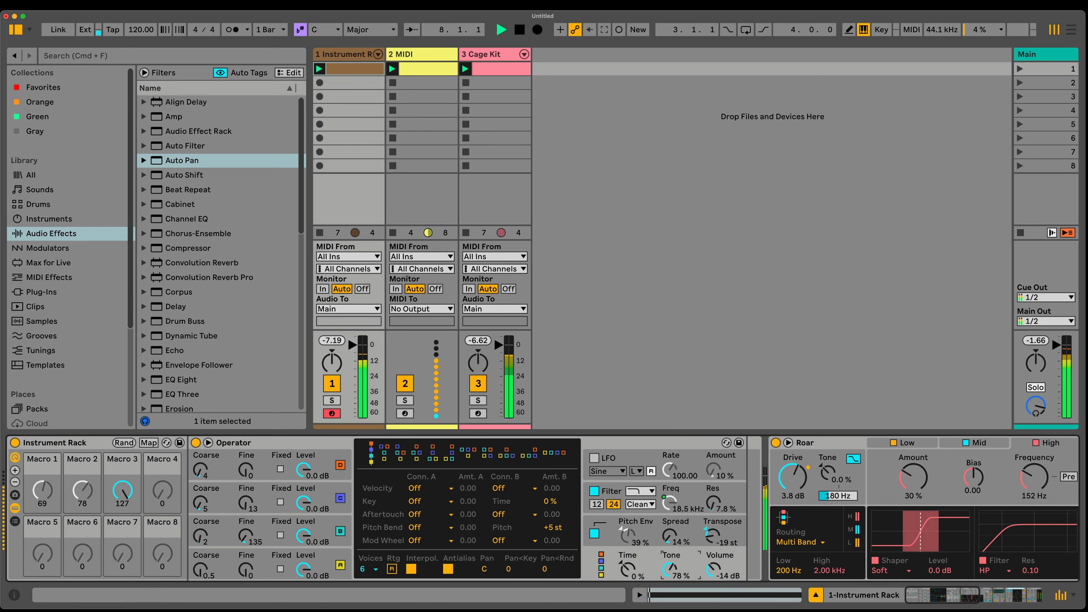
left_click_drag(669, 570, 670, 593)
Set oscillator B's envelope release to 5.12 ms and sustain to -13 dB, reset its Fine tuning and raise its Coarse to 48.
left_click(340, 525)
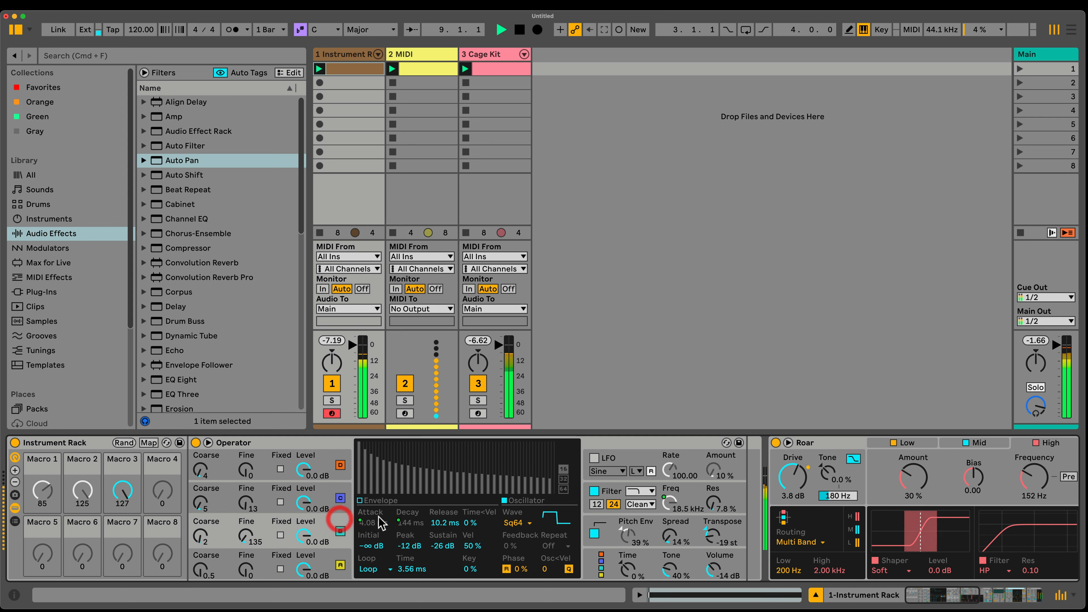
mouse_move(443, 523)
left_mouse_down()
mouse_move(443, 512)
mouse_move(441, 540)
mouse_move(441, 528)
left_mouse_up()
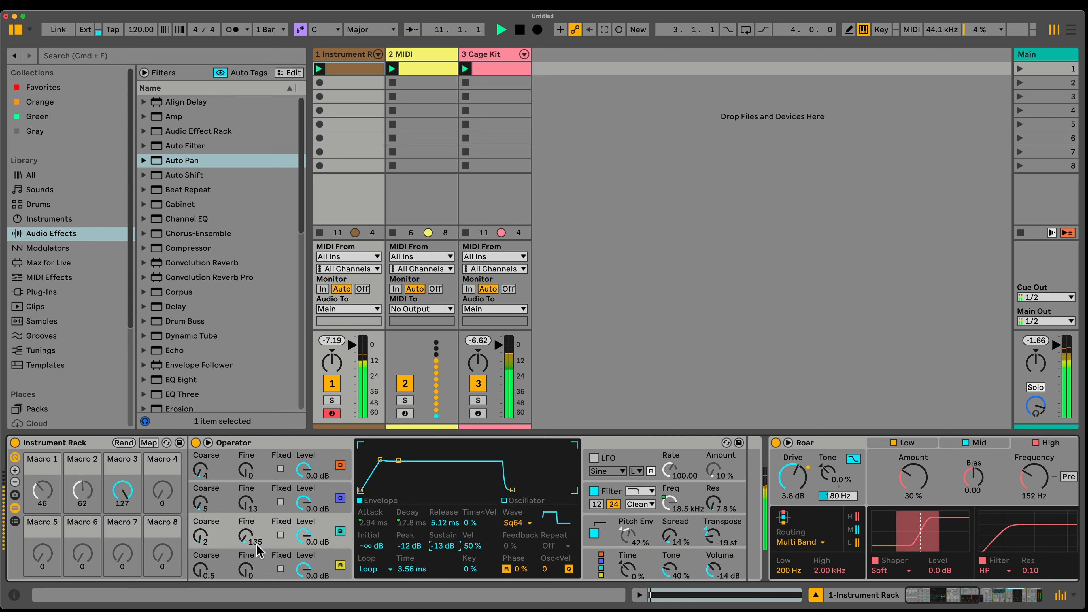
double_click(242, 537)
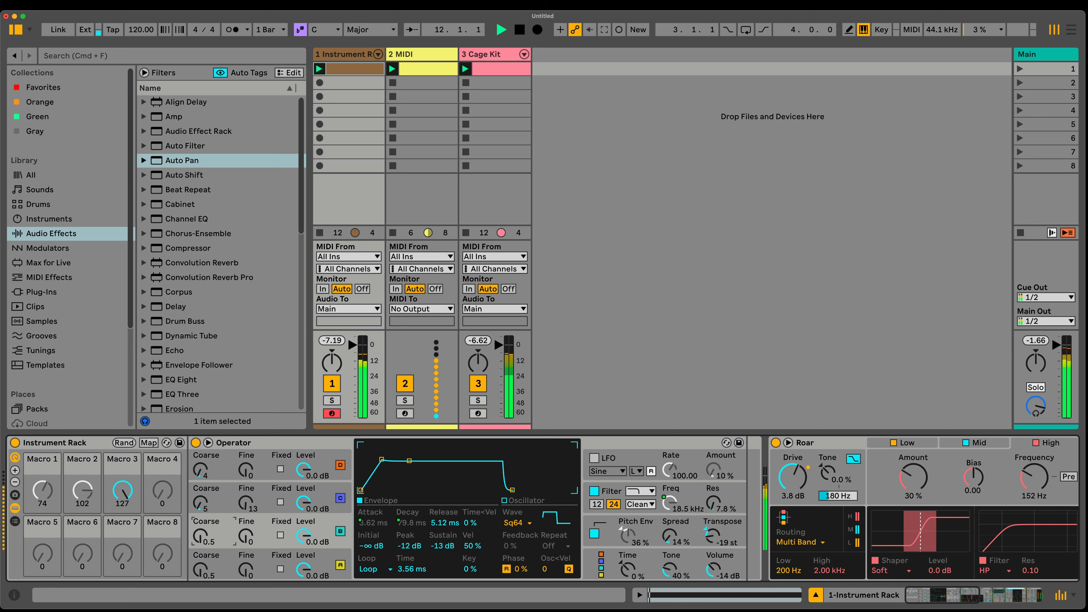
left_click_drag(200, 537, 200, 489)
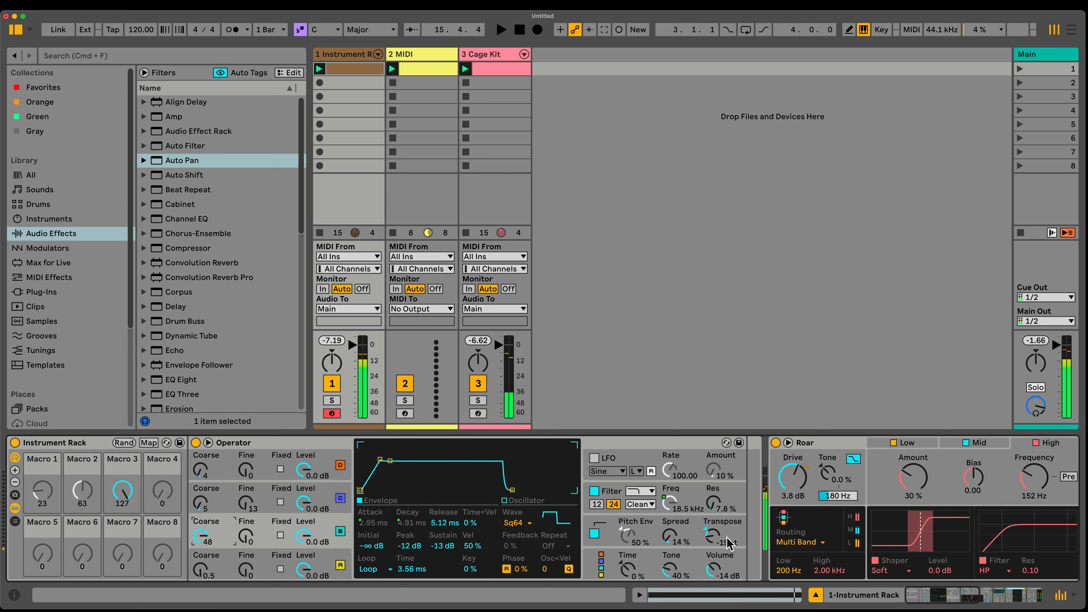
Play the clips from the start to hear the retuned Operator, and look over the effects chain behind it.
scroll(727, 543, "right", 10)
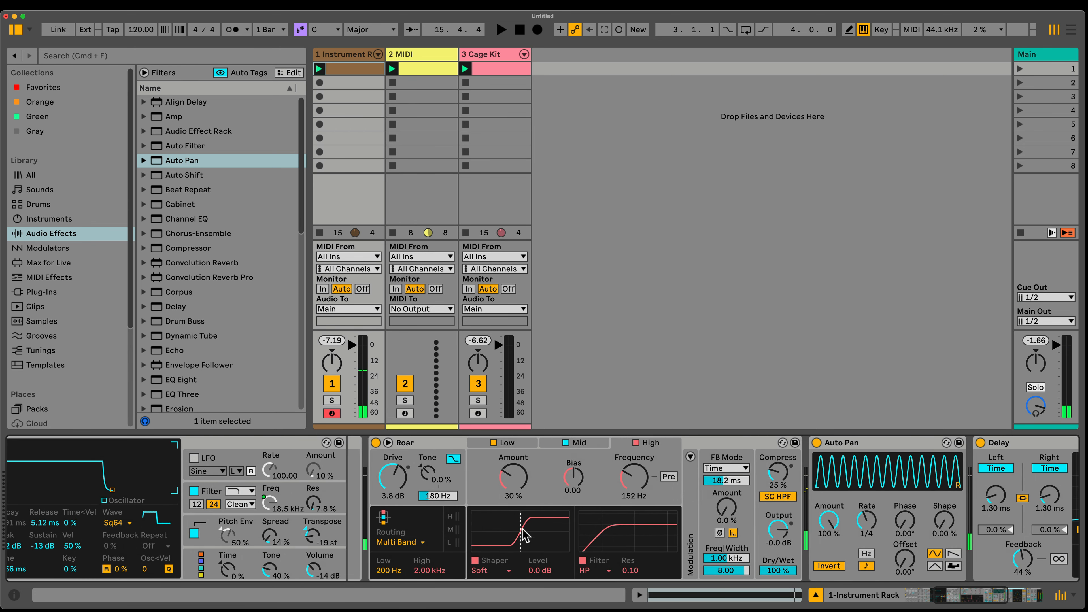
scroll(523, 536, "left", 10)
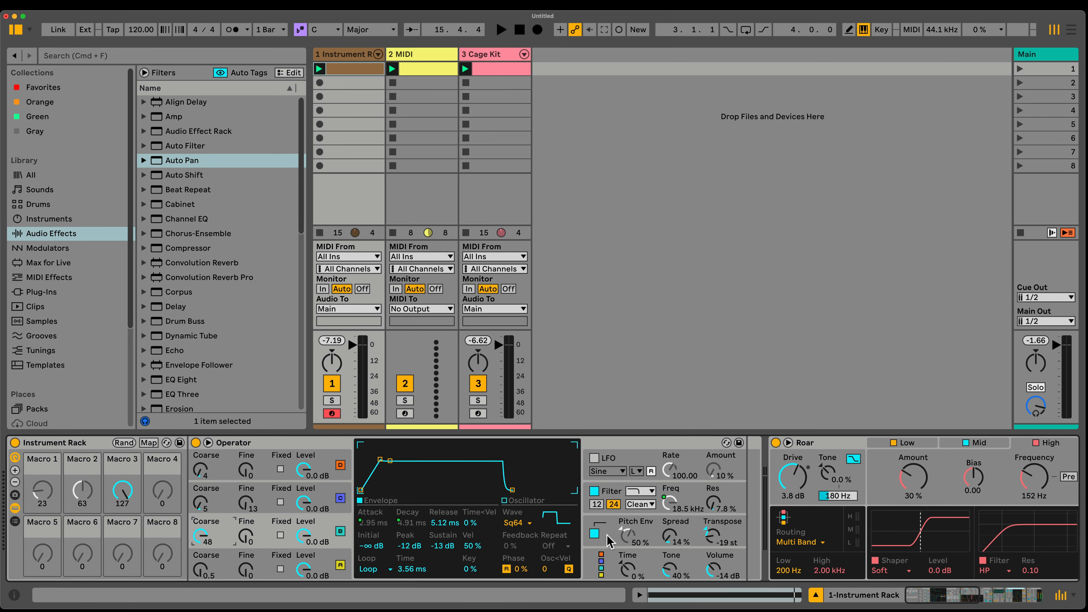
key("space")
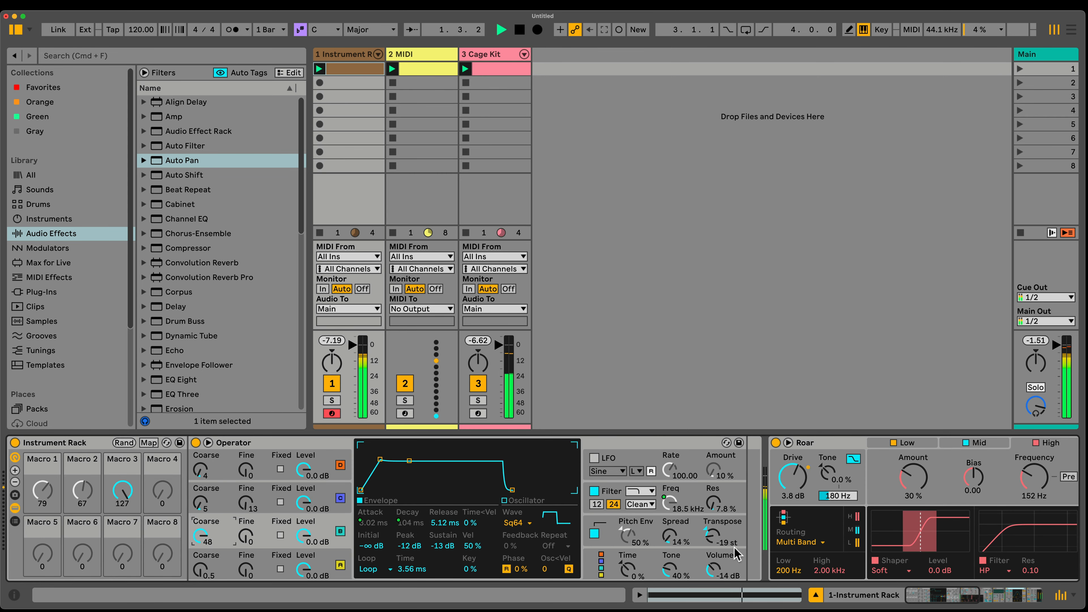
scroll(746, 551, "right", 10)
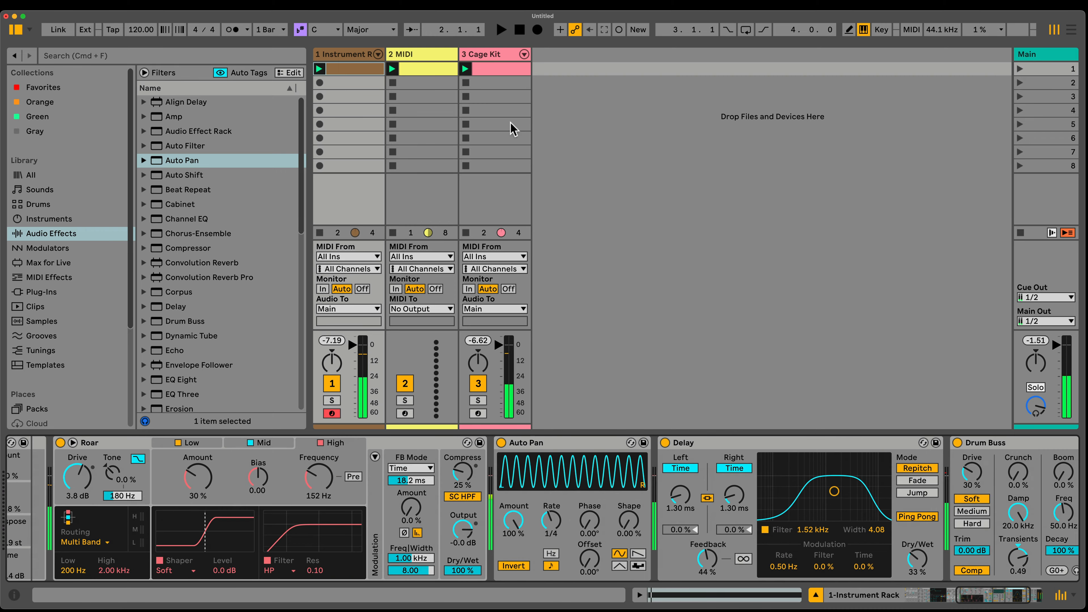
Add Drum Buss to the Cage Kit track with Comp on, Transients at -0.54 and Damp at 20.0 kHz.
left_click(488, 55)
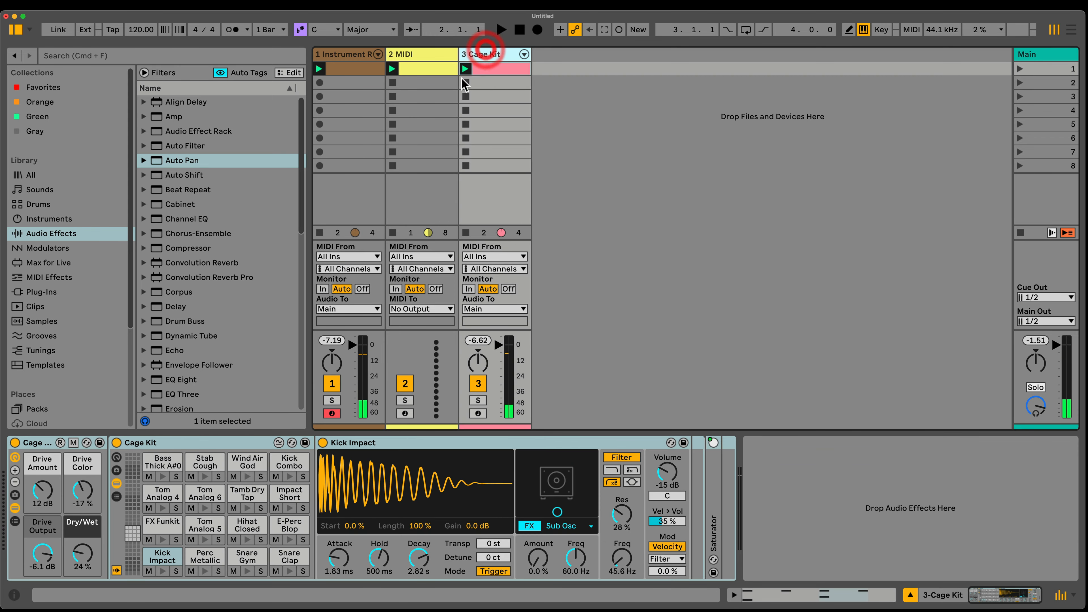
double_click(188, 321)
left_click(771, 571)
left_click_drag(824, 562, 814, 551)
left_click_drag(811, 513, 811, 492)
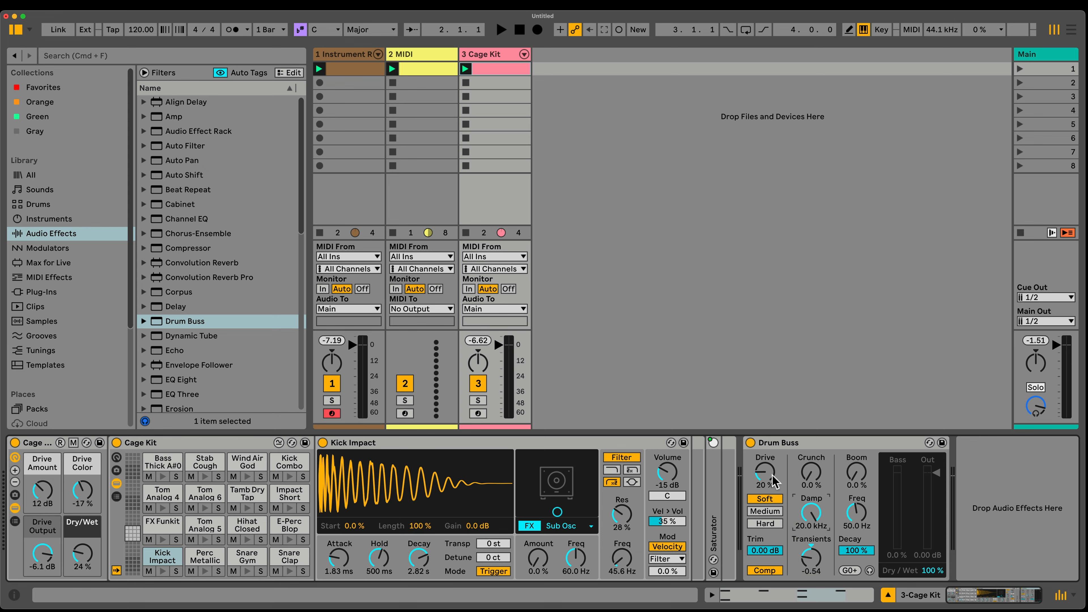
Play the set, check the other tracks' devices, and set the Cage Kit Drum Buss Drive to 30 %.
key("space")
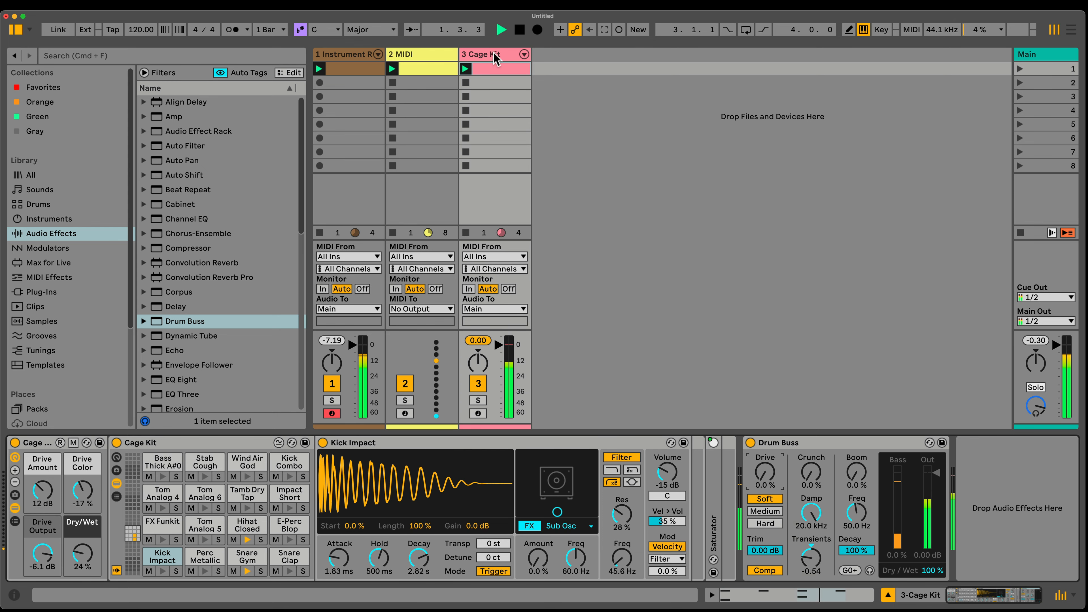
left_click(401, 60)
left_click(480, 55)
left_click(413, 53)
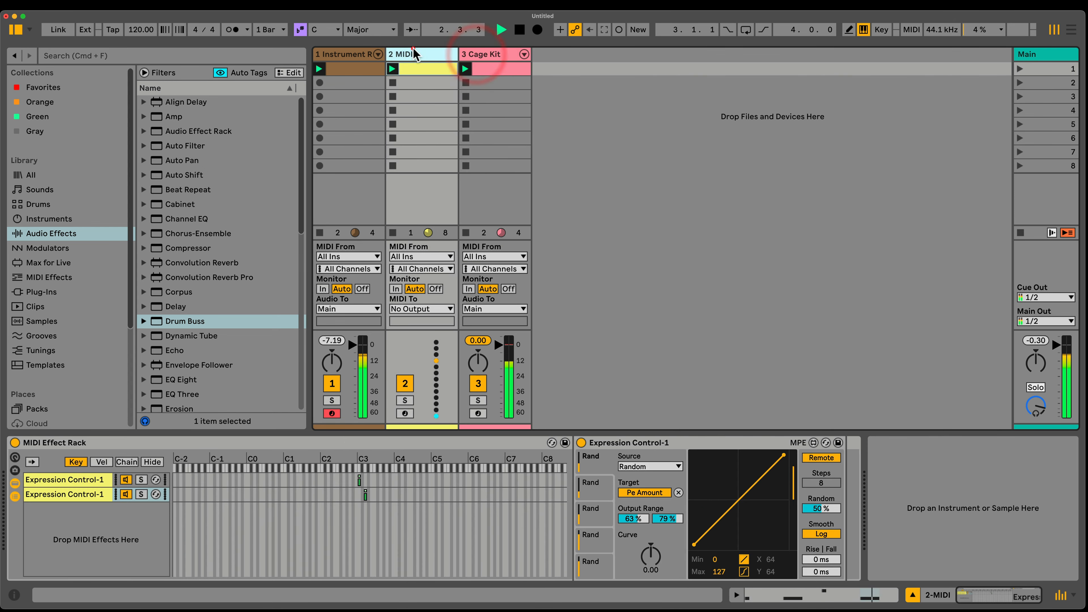
left_click(343, 58)
left_click(493, 54)
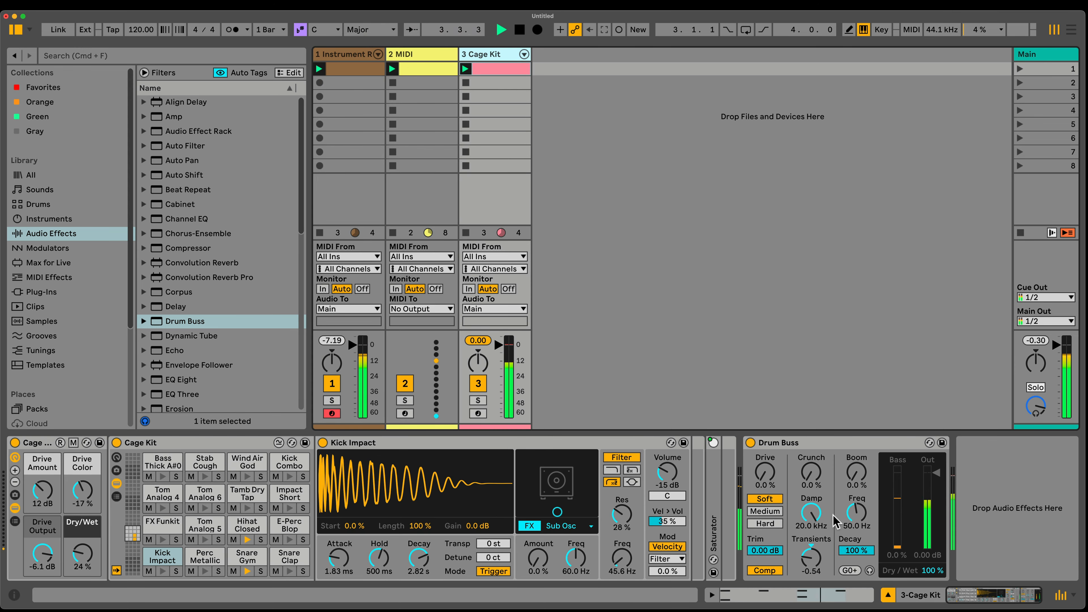
left_click_drag(752, 476, 752, 449)
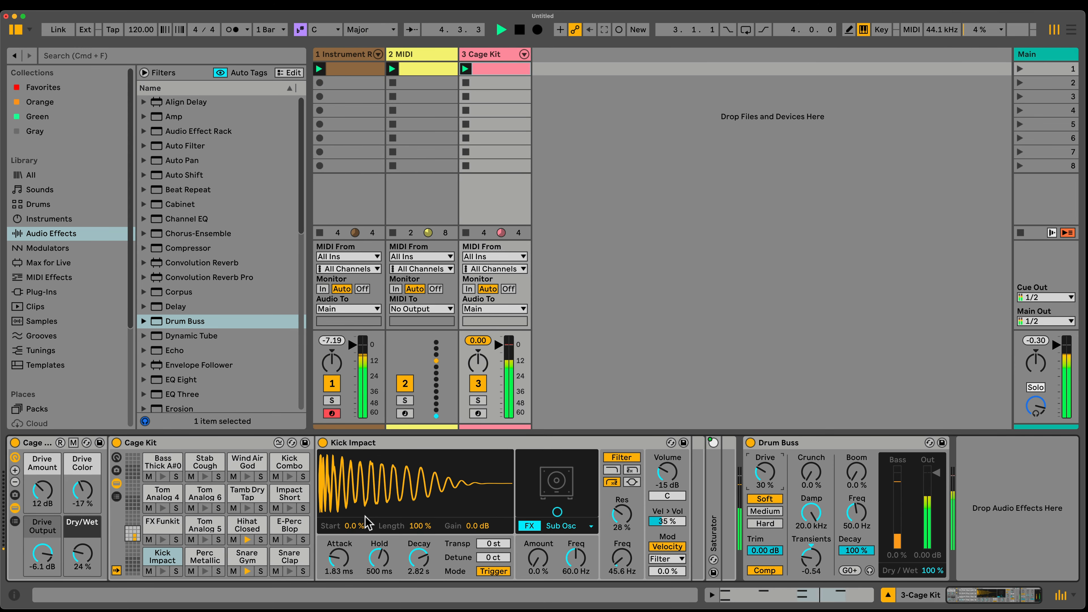
Show the instrument track's device chain with its Auto Pan and Delay, and restart playback.
left_click(486, 54)
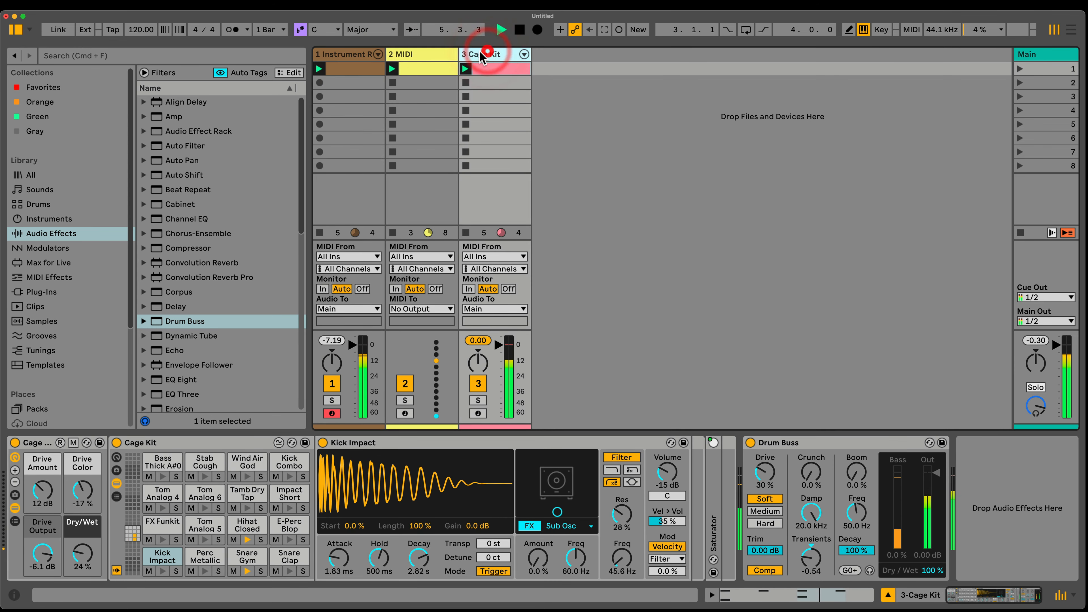
left_click(423, 55)
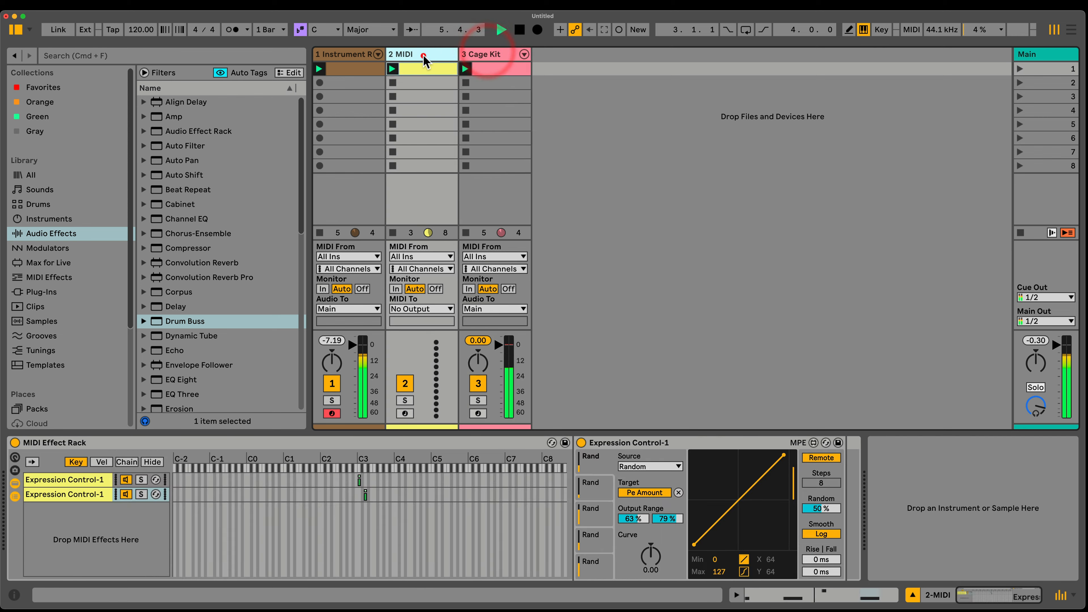
left_click(326, 53)
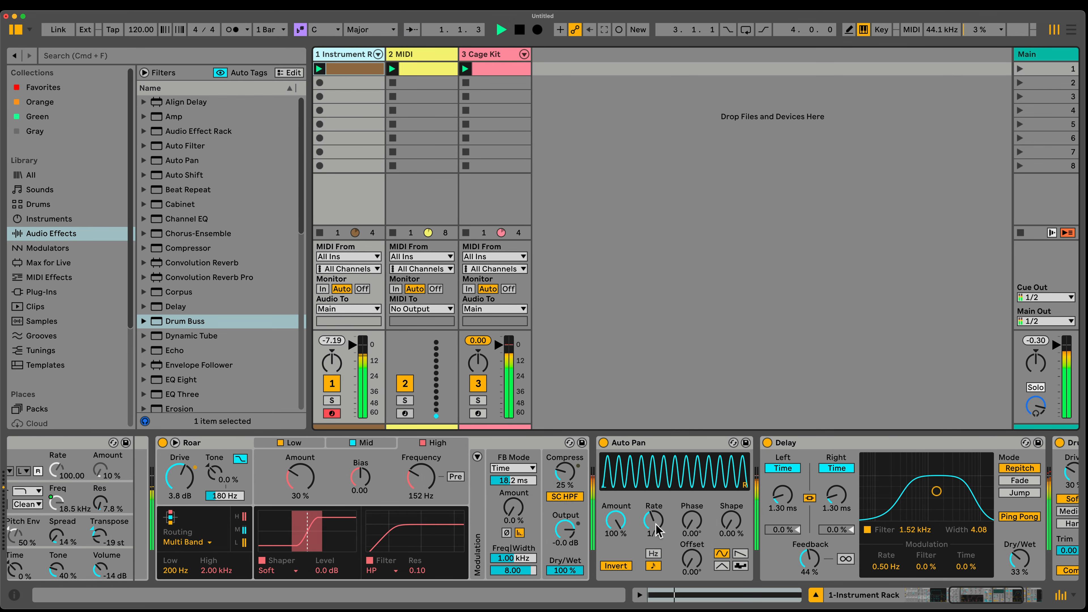
key("space")
Try Auto Pan's synced rate at 3/16 and 1/4, and switch Auto Pan off and back on to compare.
key("Up")
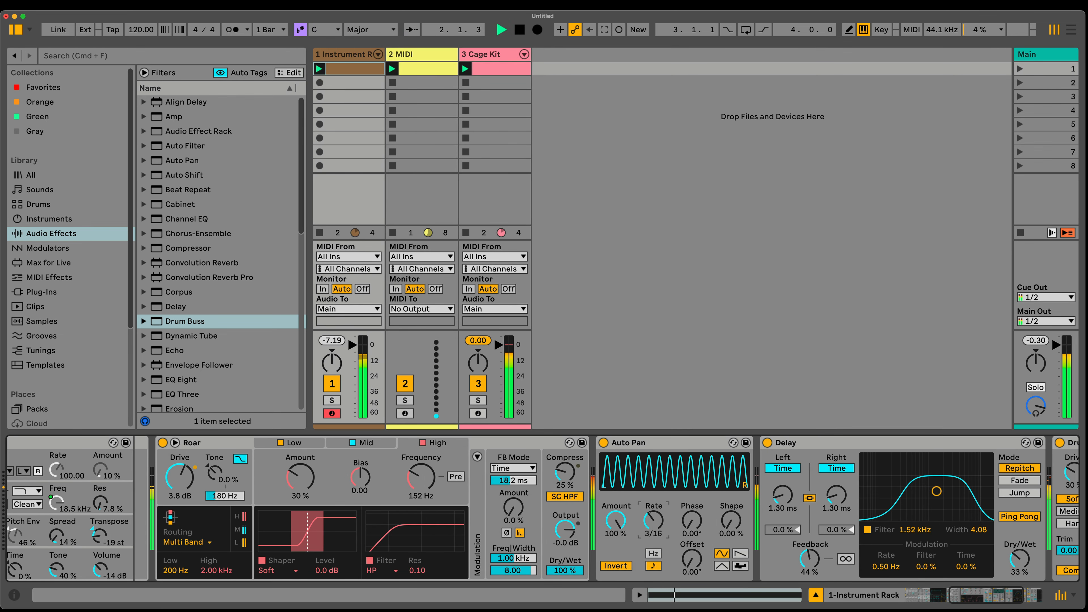
key("Up")
left_click(603, 443)
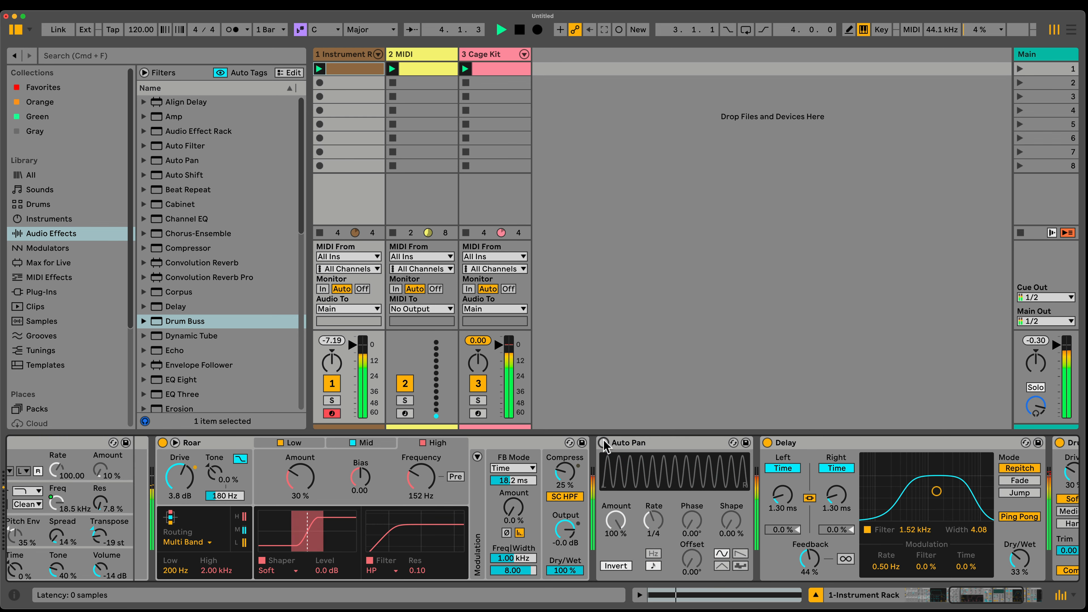
left_click(603, 443)
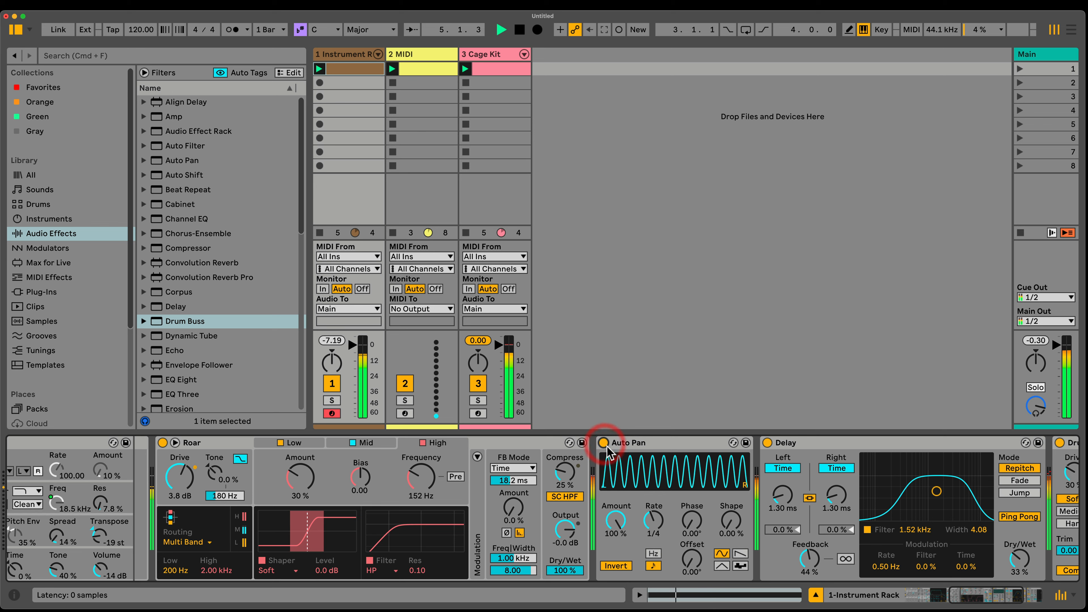
Switch Auto Pan's rate to Hz at about 2.68 Hz, and set Delay's left and right times to 13.5 ms and feedback to 63 %.
left_click_drag(654, 520, 654, 528)
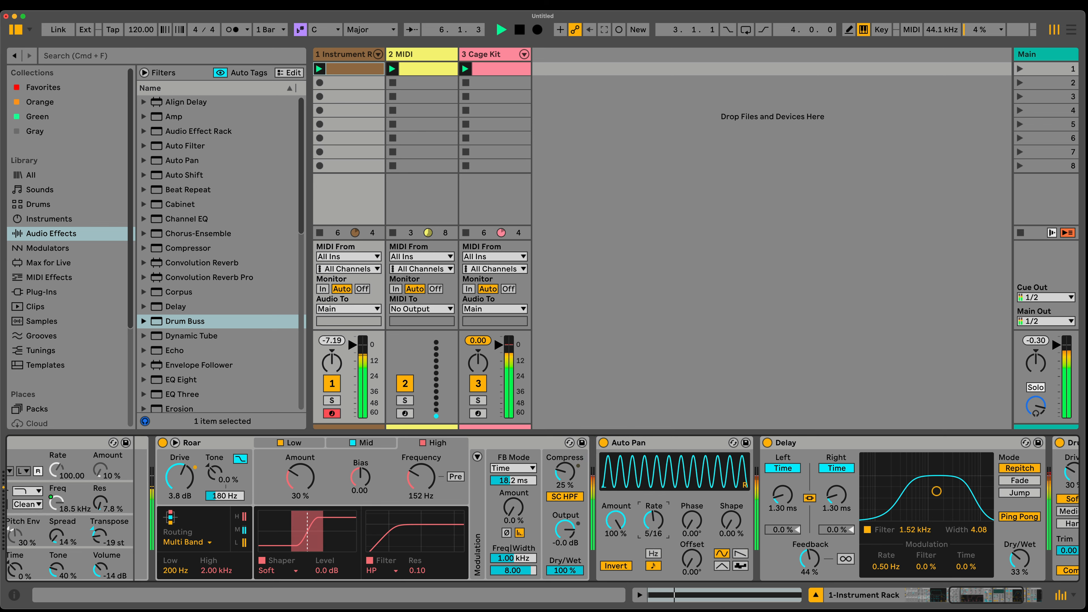
left_click(655, 552)
key("space")
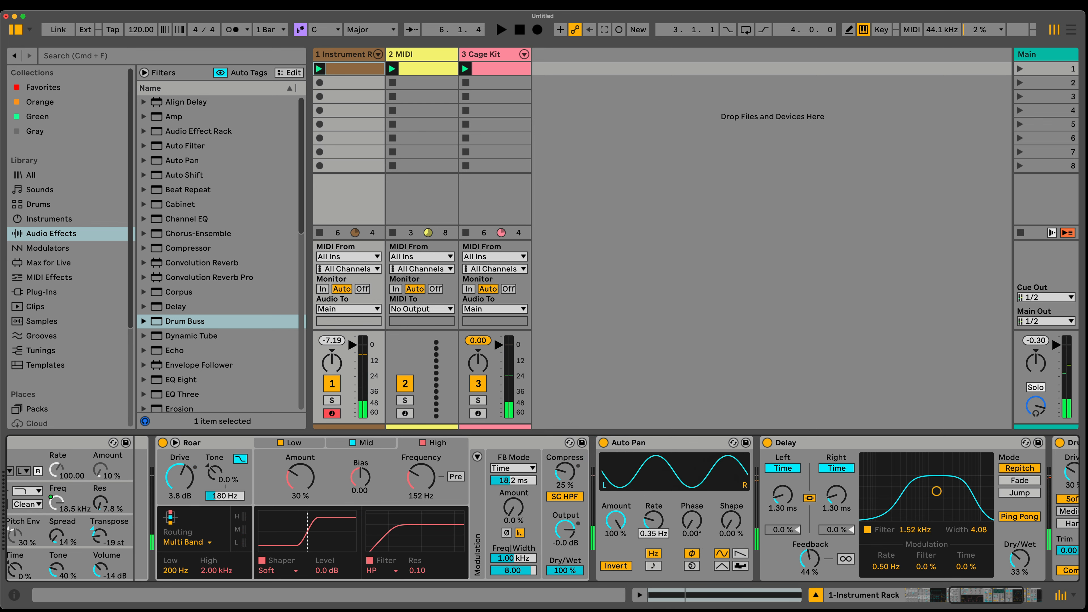
left_click_drag(653, 520, 654, 508)
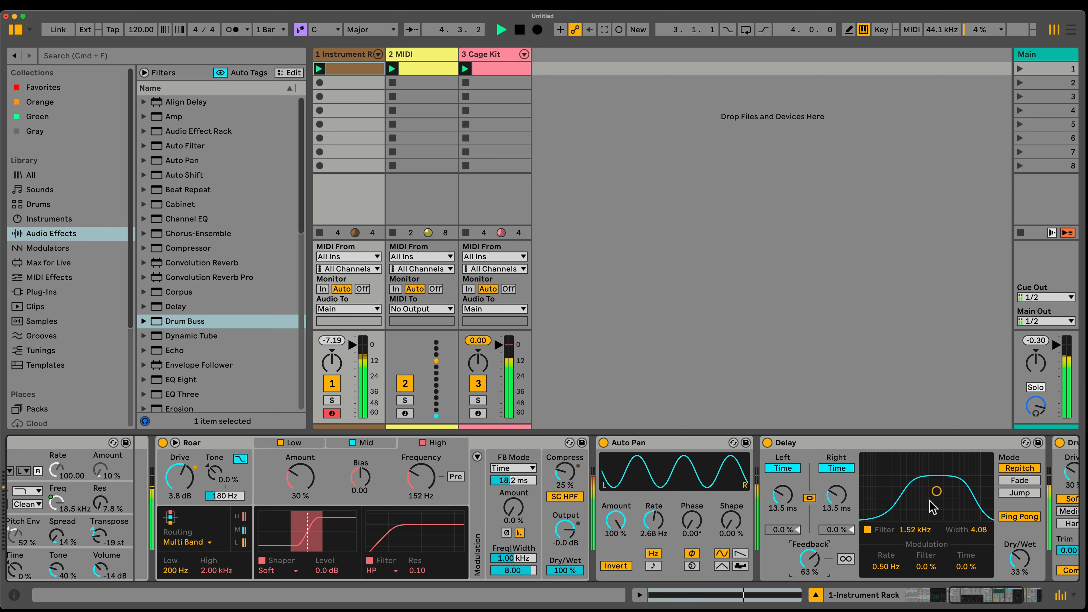
Move Delay's filter to 570 Hz with a width of 2.85, and set Auto Pan's rate to about 1.67 Hz.
left_click_drag(933, 507, 912, 516)
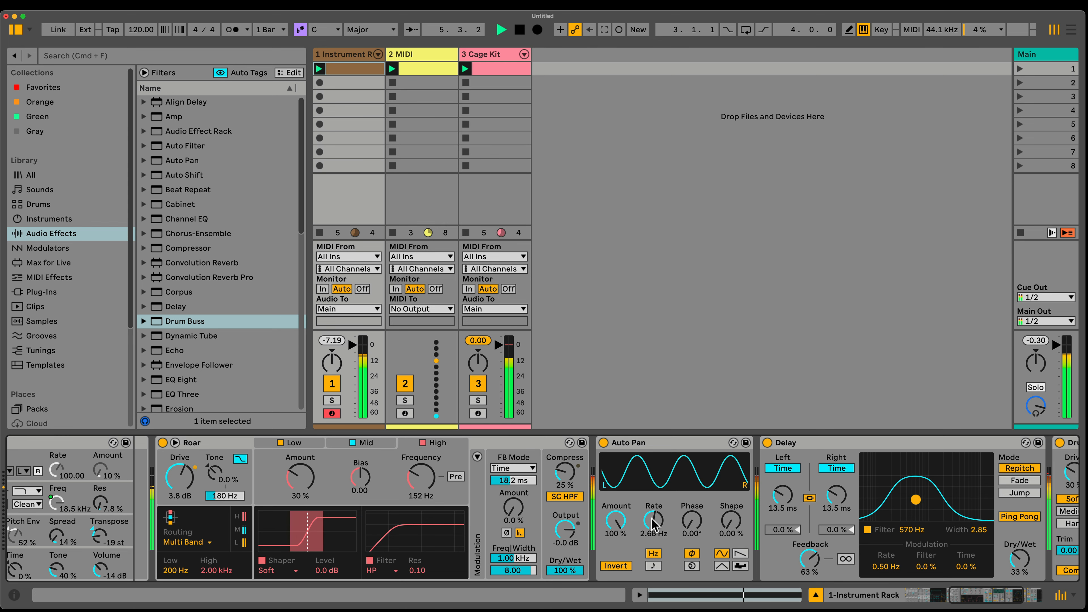
left_click_drag(654, 517, 653, 509)
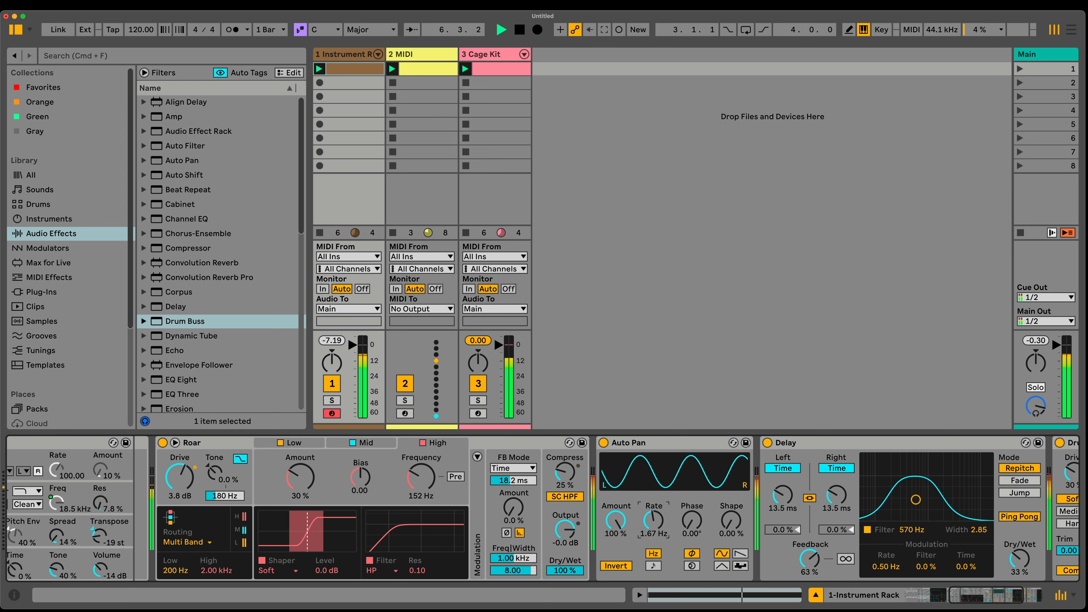
Return to Operator, restart playback and lower oscillator B's Coarse tuning.
scroll(245, 565, "left", 10)
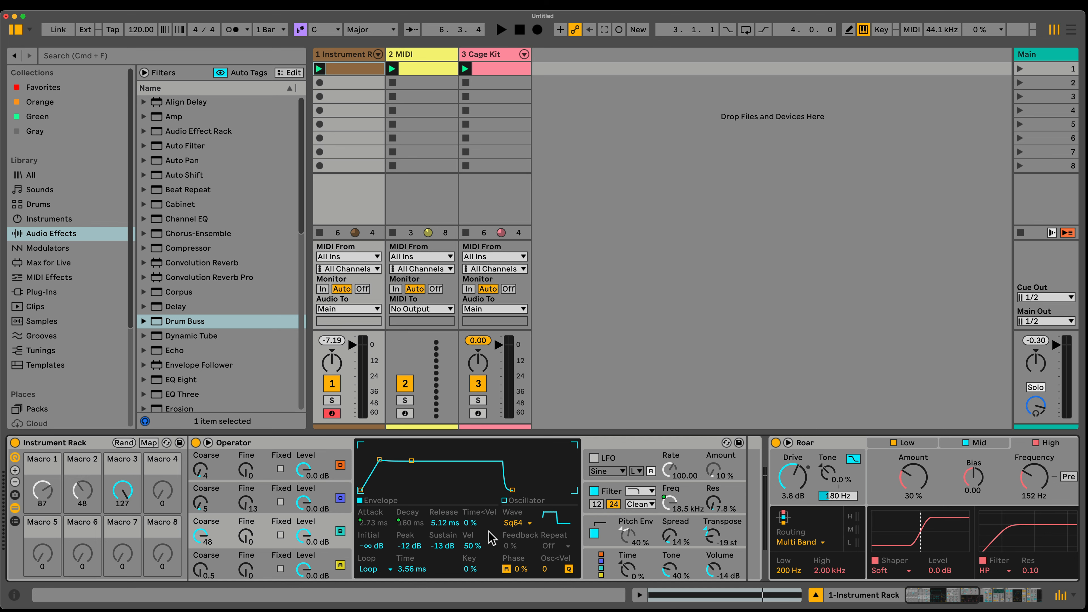
scroll(486, 541, "right", 10)
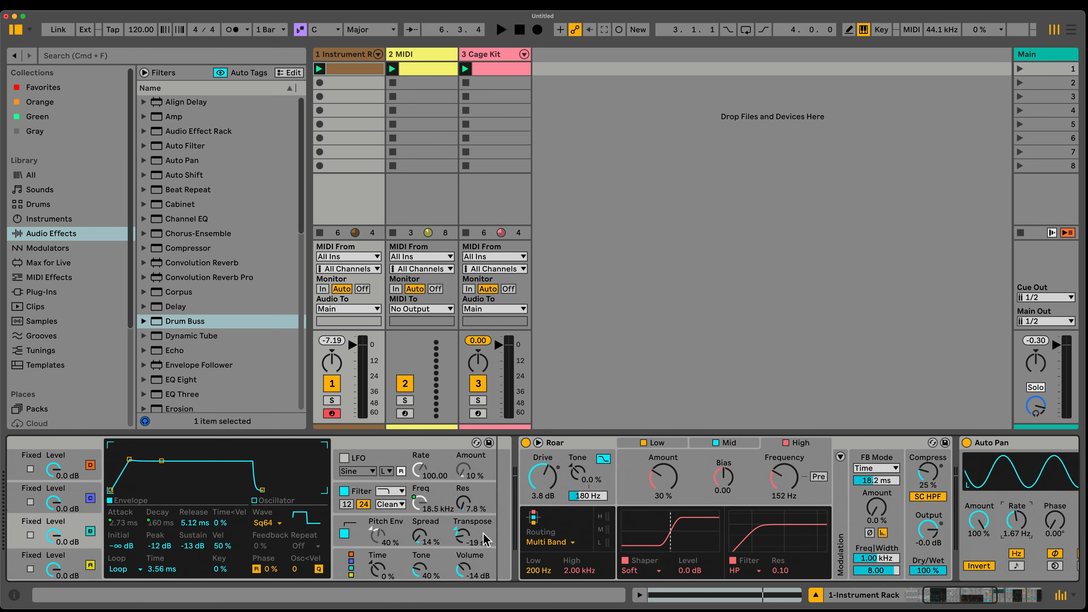
scroll(503, 498, "left", 7)
scroll(266, 561, "left", 5)
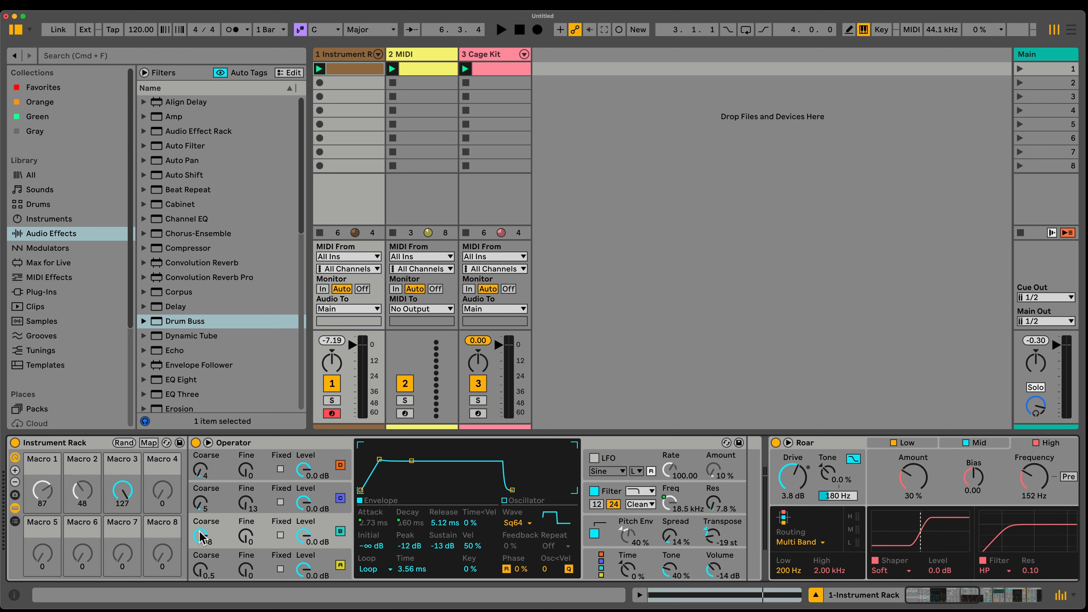
key("space")
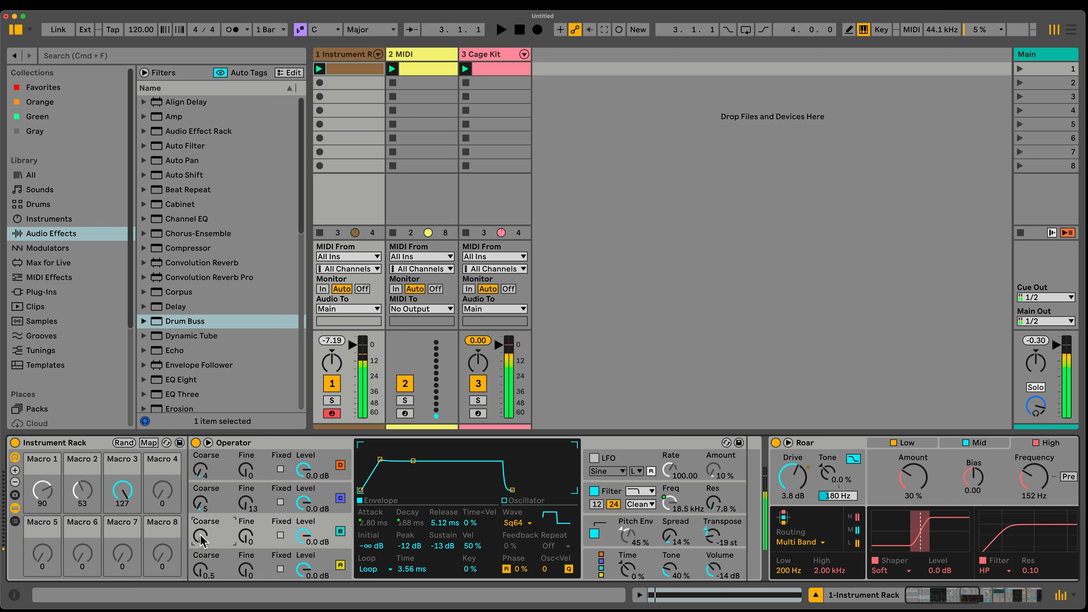
Set Operator's oscillator B and oscillator D Coarse tuning to 48 and restart playback.
left_click_drag(200, 535, 200, 476)
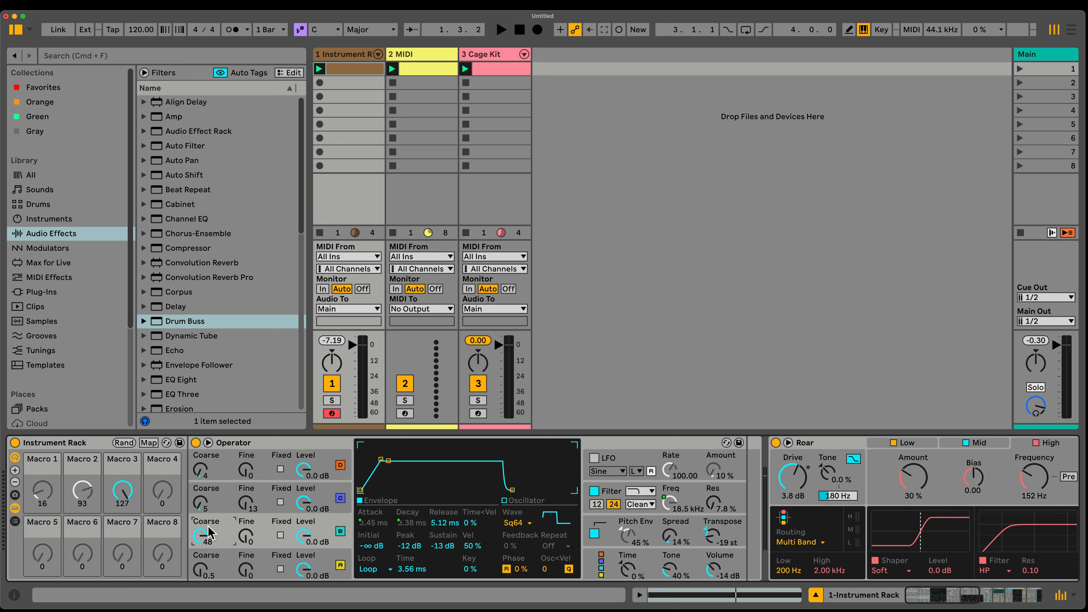
key("space")
left_click_drag(213, 476, 213, 446)
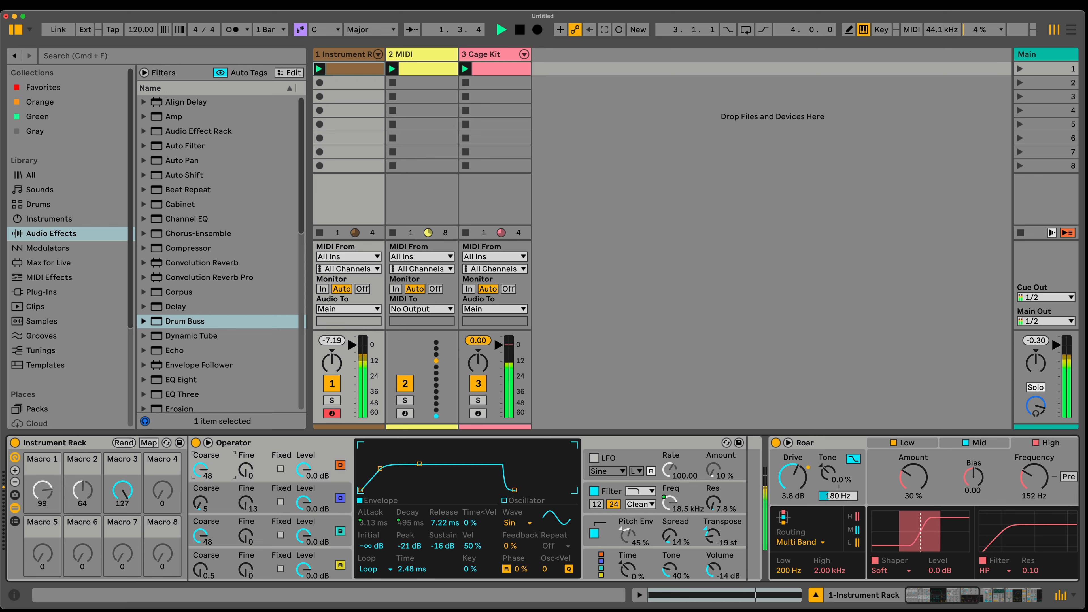
Set the Fine tuning of oscillator D to 140 and oscillator B to 73.
left_click(245, 475)
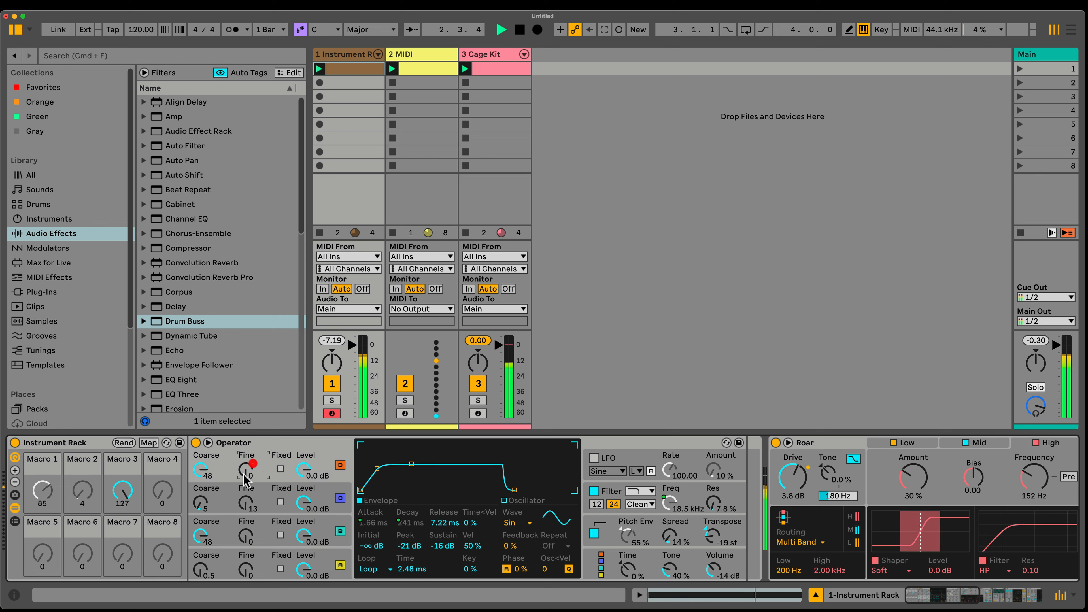
left_click(252, 535)
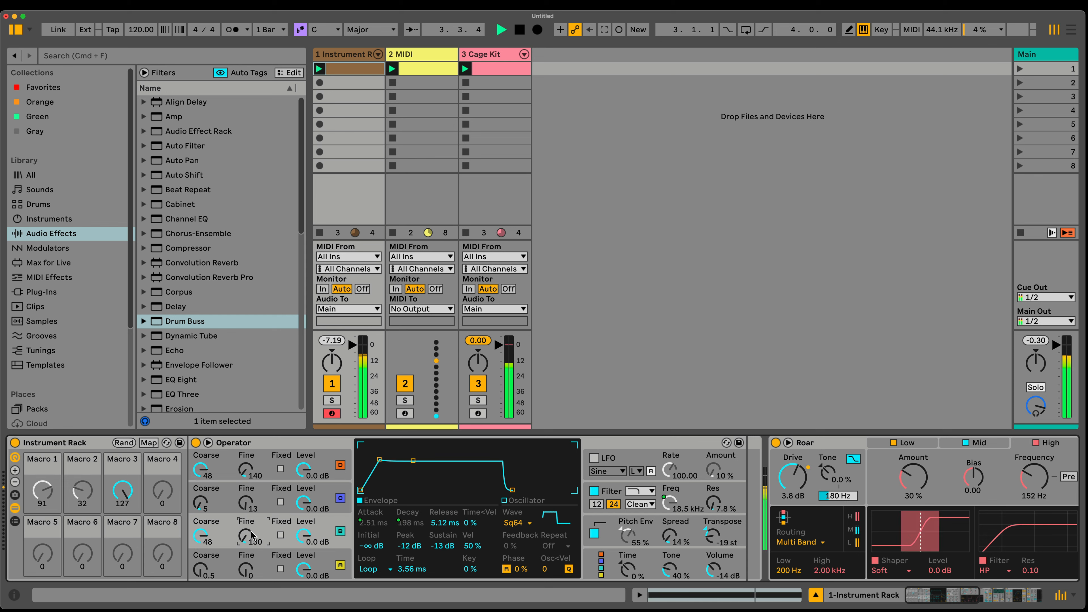
left_click_drag(246, 536, 246, 551)
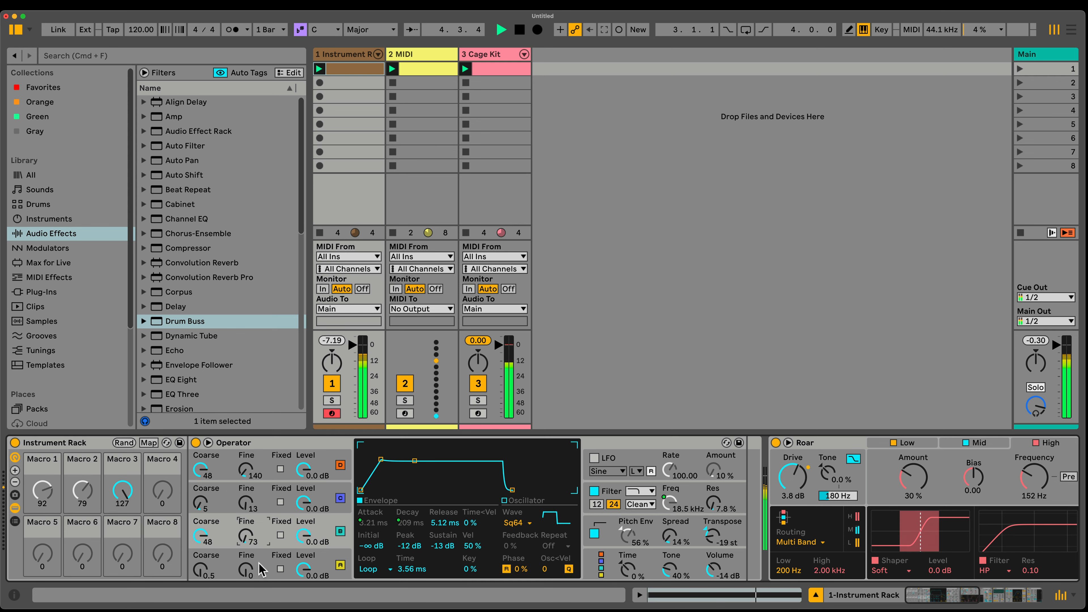
Switch Auto Pan's rate back to tempo sync and set it to 1/4.
scroll(709, 538, "right", 10)
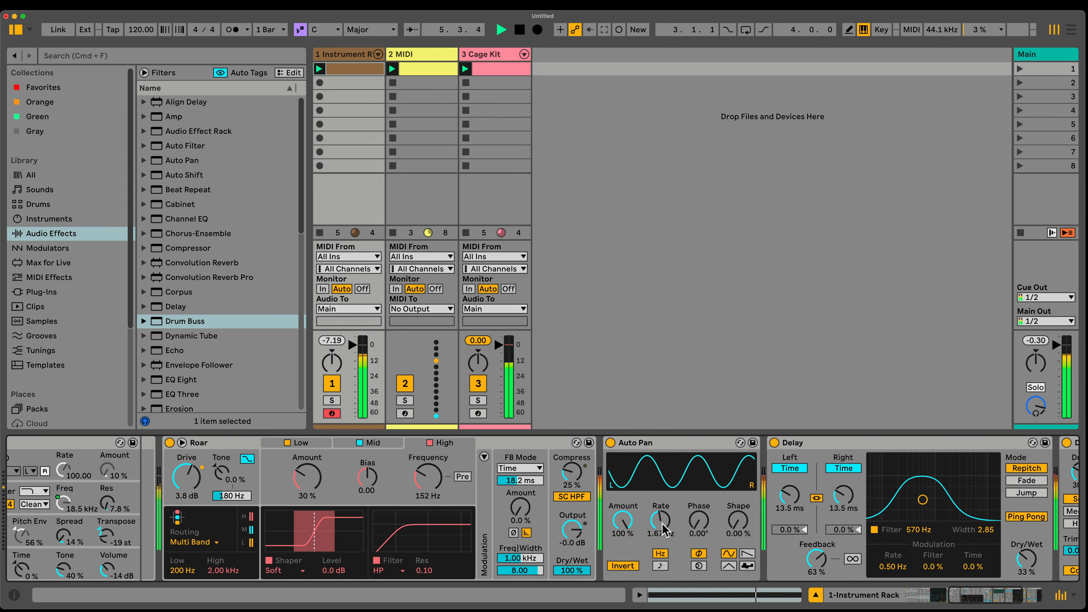
left_click(661, 565)
left_click_drag(666, 515, 667, 520)
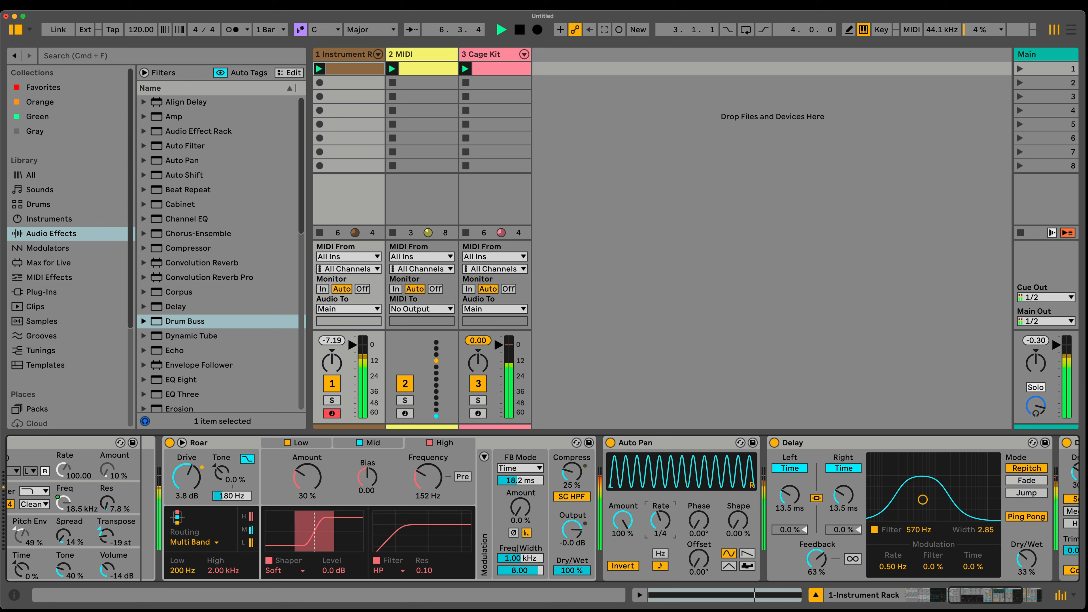
Move Delay's filter to 2.11 kHz with a width of 7.32, and set its Dry/Wet to 35 %.
left_click_drag(923, 500, 950, 468)
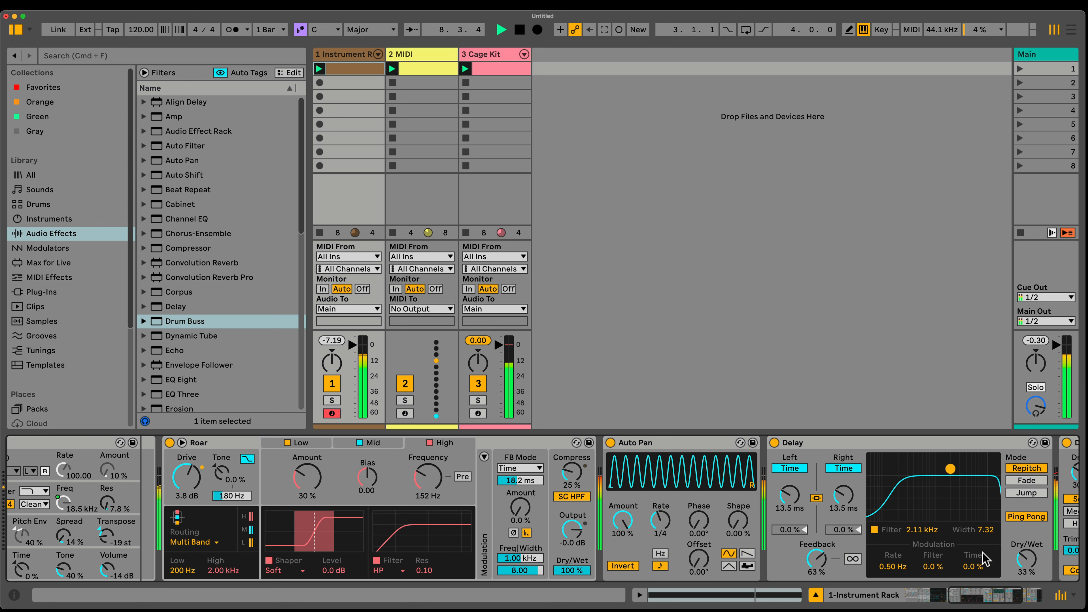
left_click_drag(1026, 559, 1027, 539)
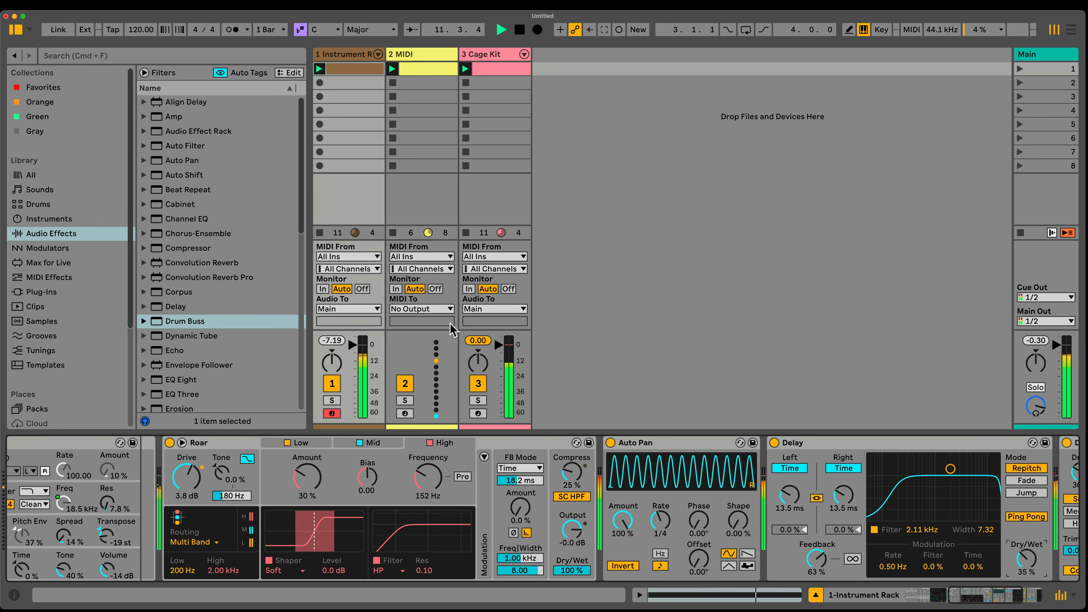
scroll(429, 553, "left", 4)
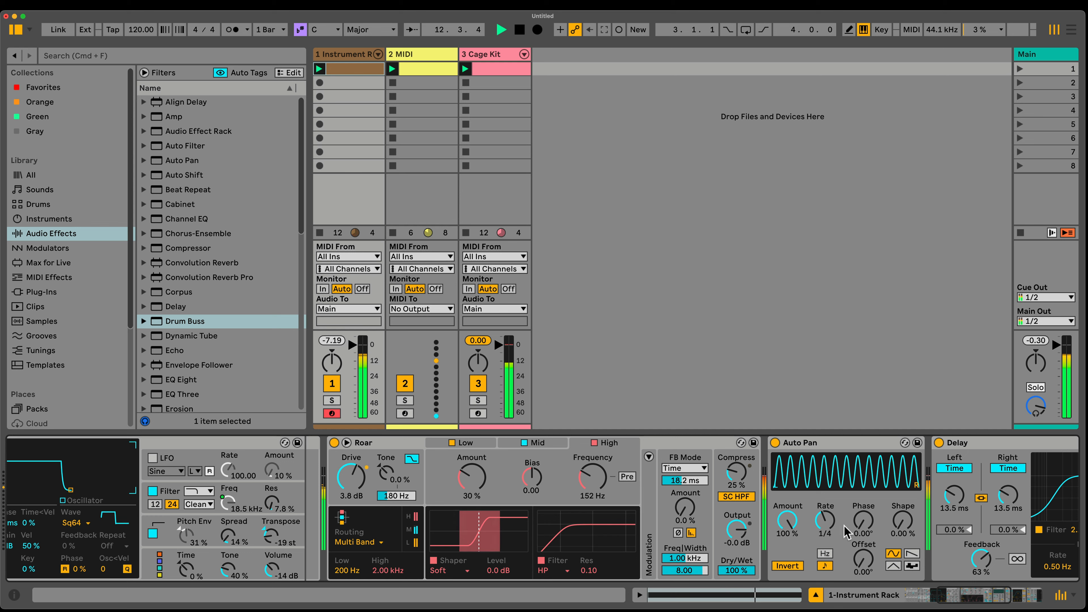
mouse_move(825, 520)
left_mouse_down()
mouse_move(825, 531)
mouse_move(826, 520)
left_mouse_up()
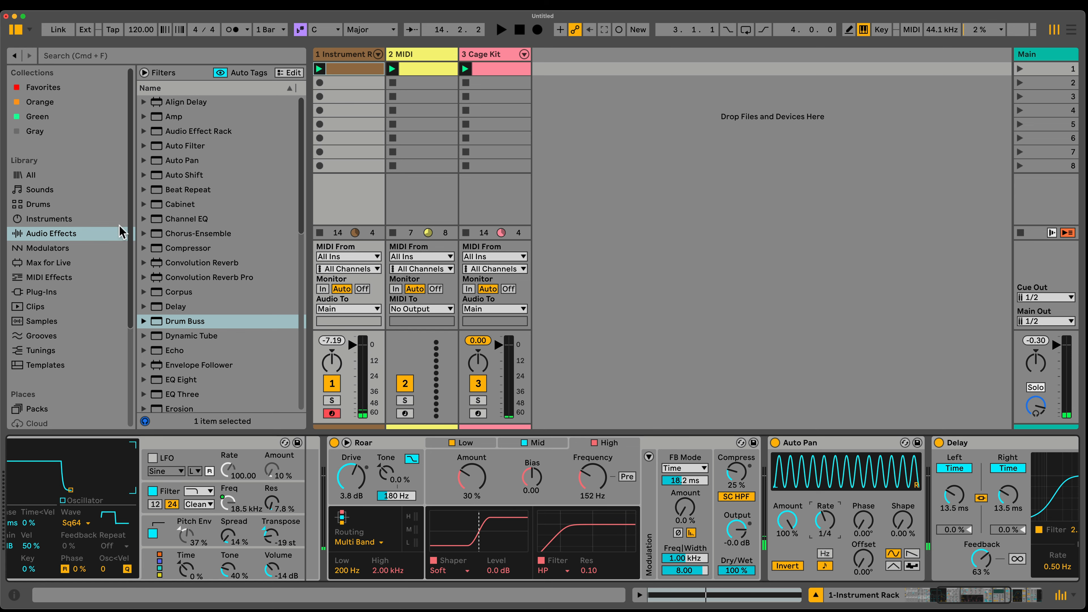
scroll(323, 572, "left", 10)
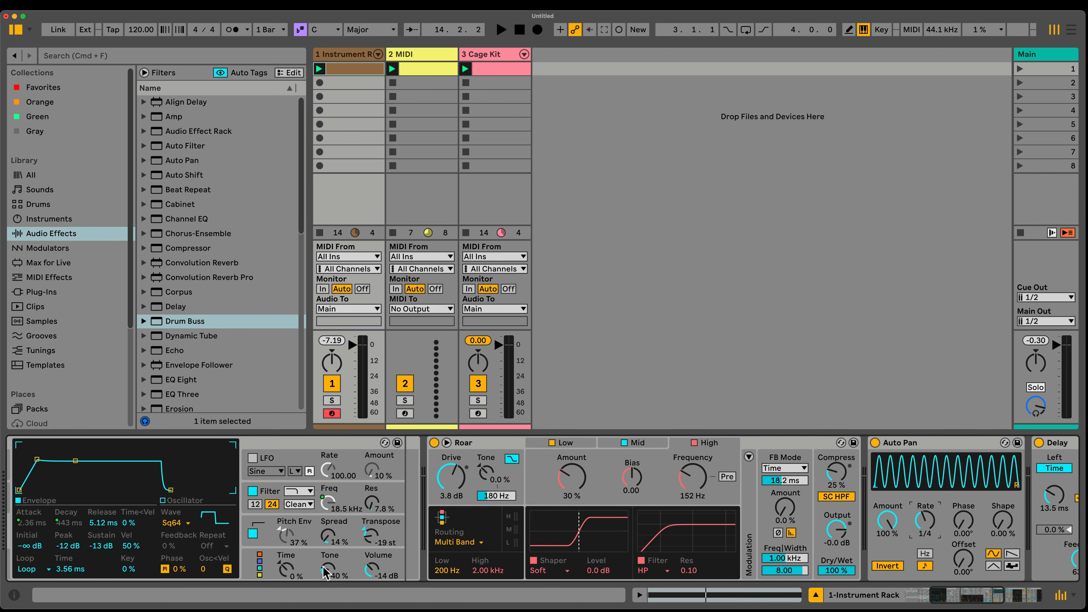
scroll(321, 574, "right", 2)
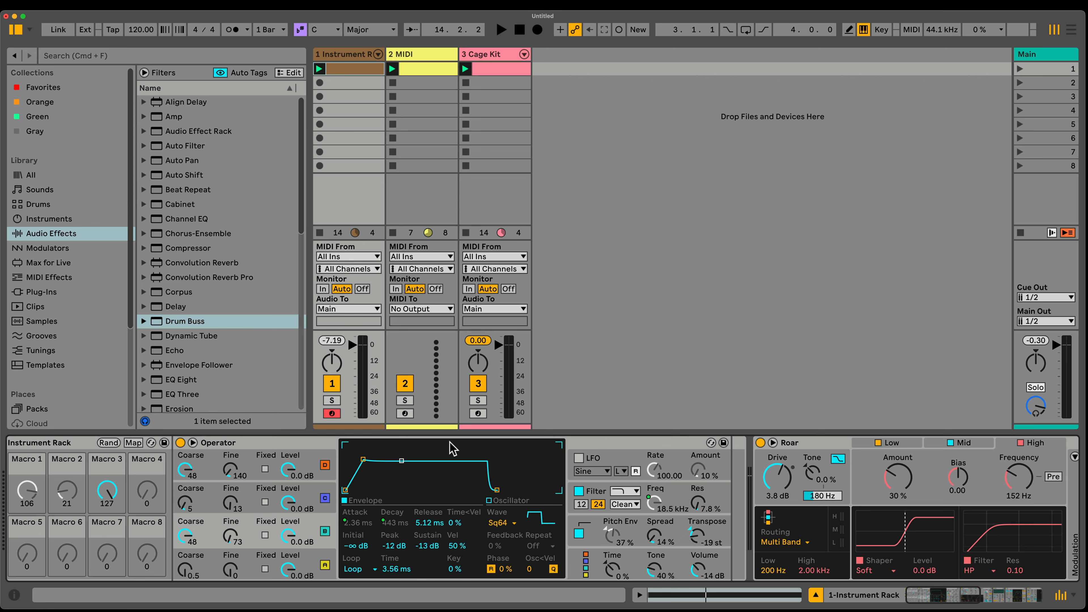
scroll(733, 452, "right", 15)
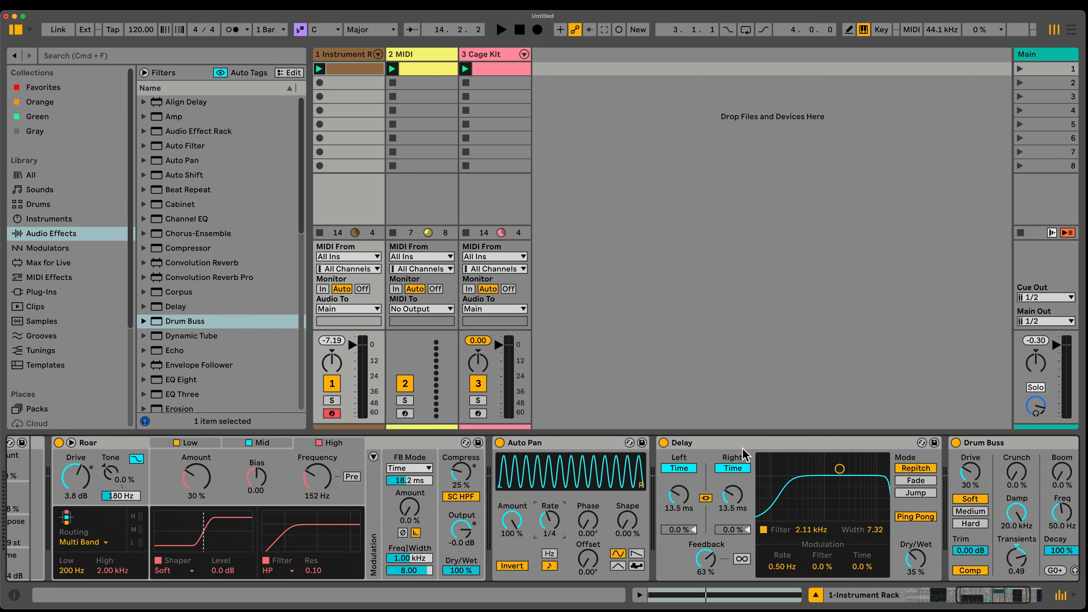
scroll(733, 452, "left", 15)
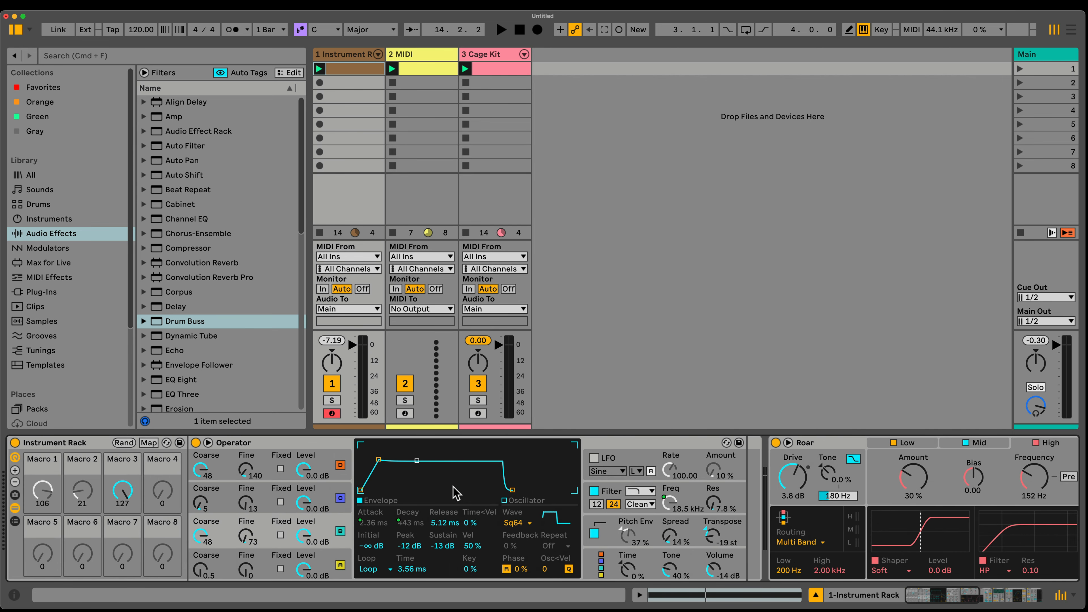
scroll(433, 492, "right", 2)
Restart playback and sweep Macro 3 down to hear the filter, then stop and return it to 127.
key("space")
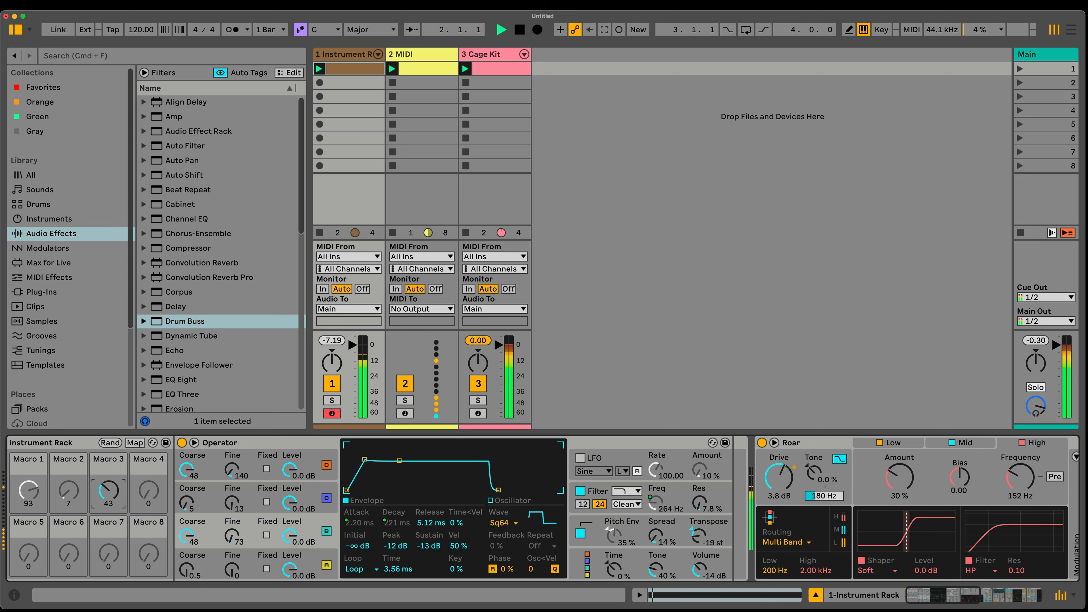
key("space")
key("space")
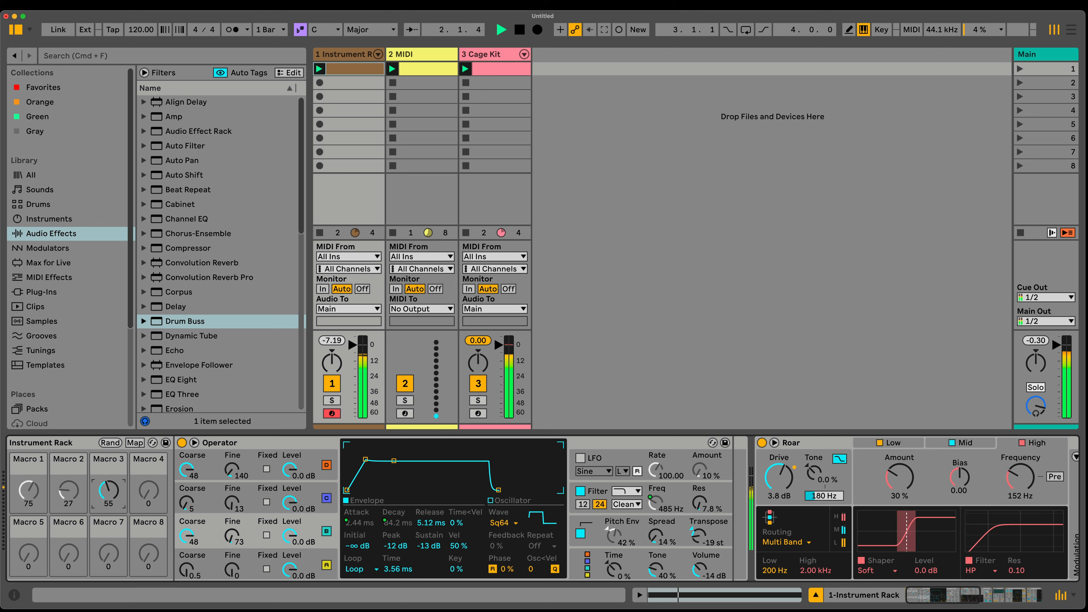
key("space")
left_click_drag(122, 480, 122, 483)
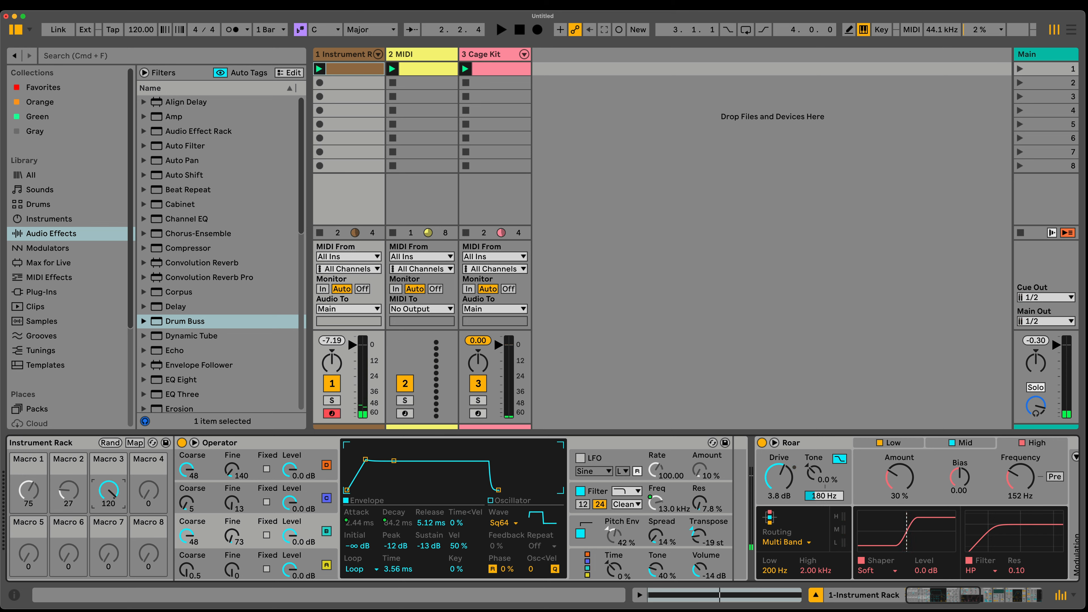
left_click(67, 491)
scroll(716, 531, "right", 10)
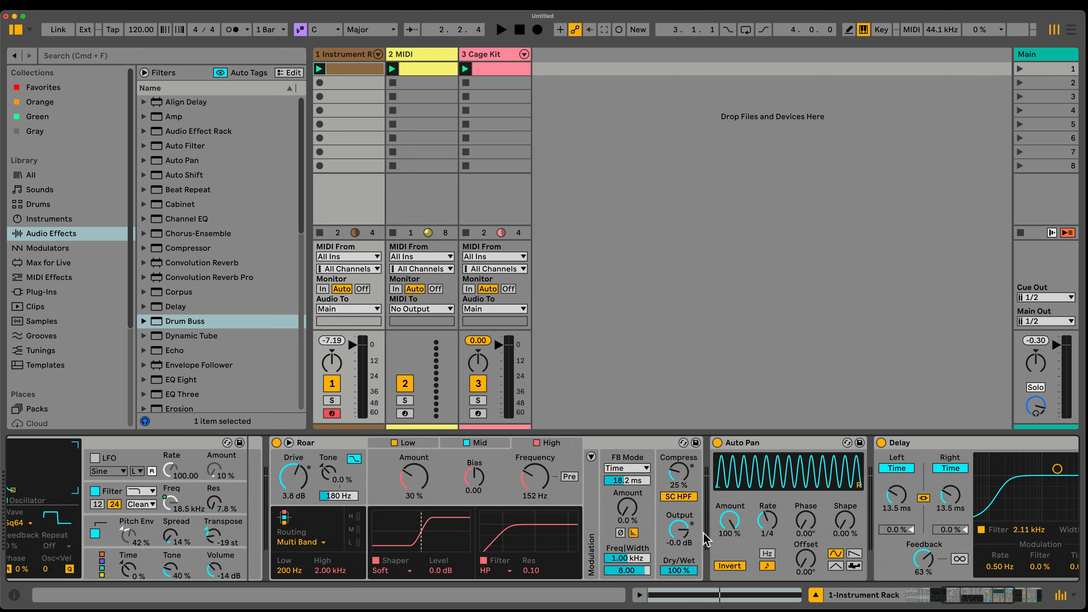
scroll(540, 553, "left", 6)
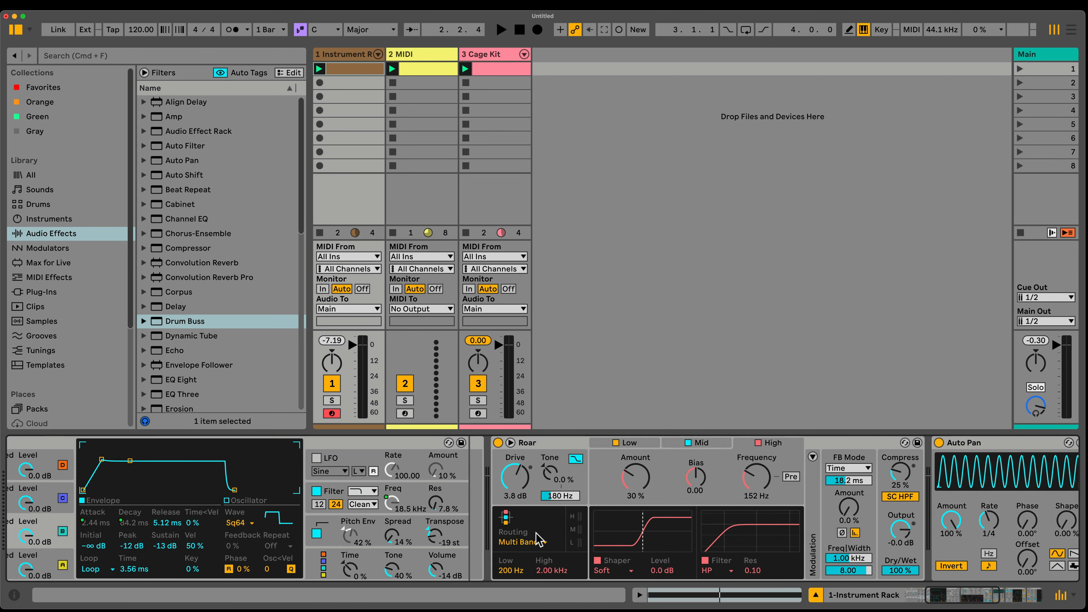
scroll(345, 512, "left", 6)
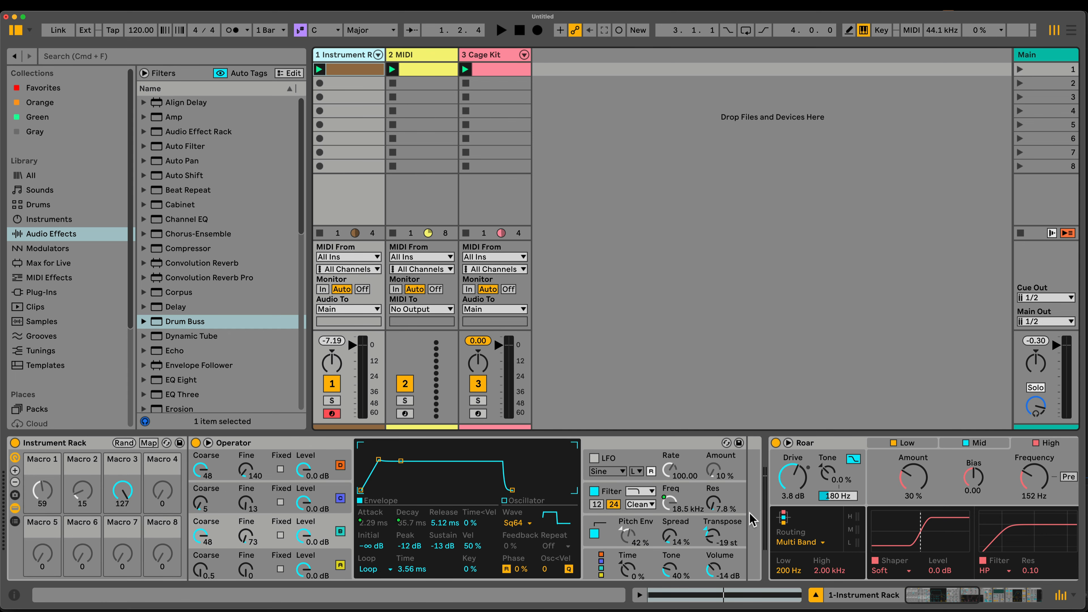
scroll(752, 518, "right", 5)
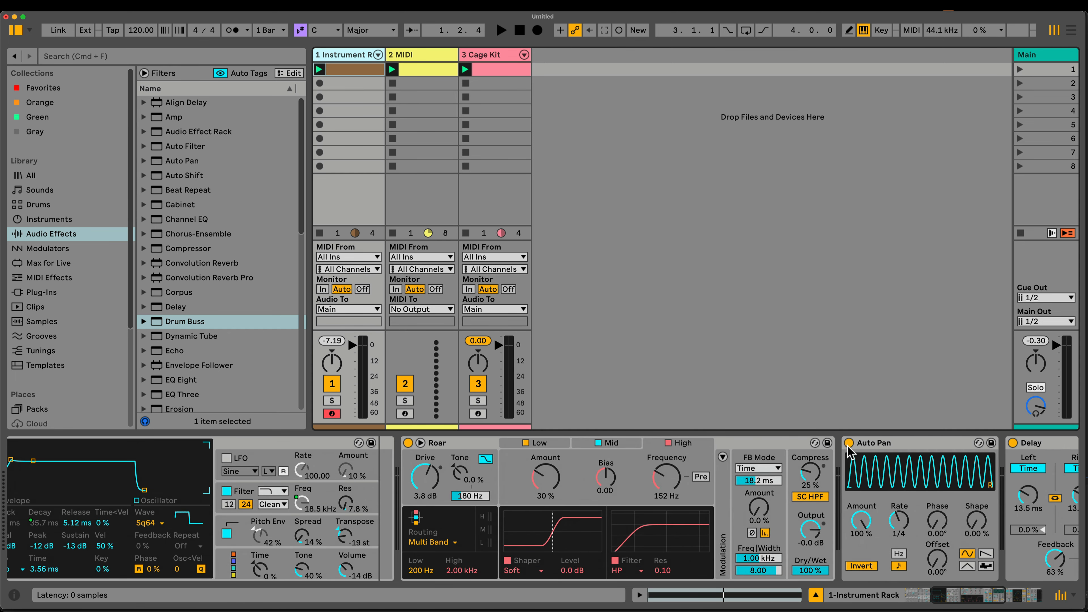
scroll(370, 540, "left", 10)
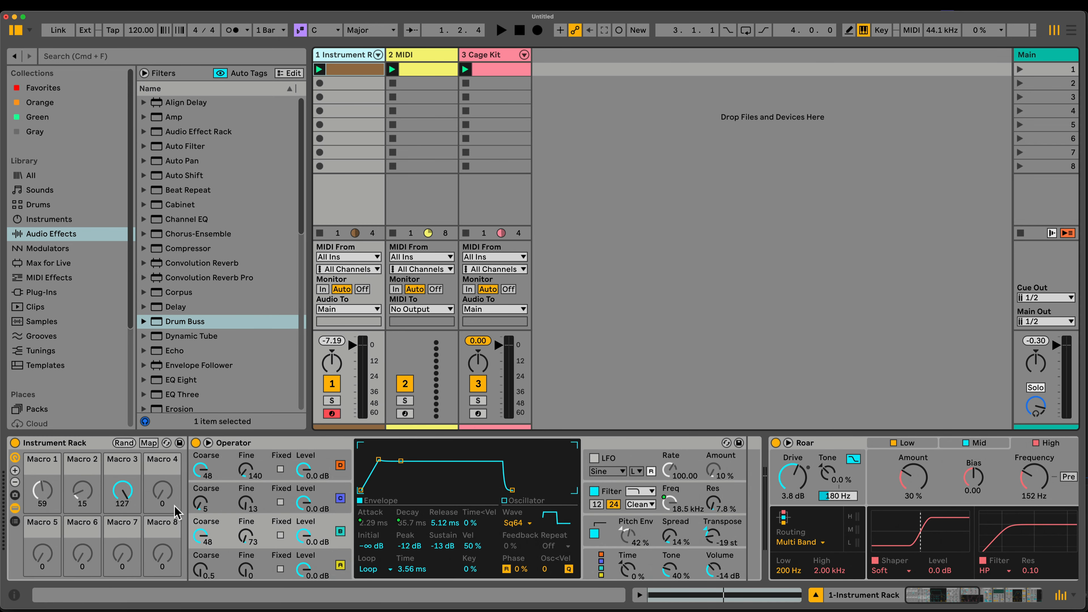
Play the clips, then examine the MIDI track's Expression Control and the first track's device chain.
key("space")
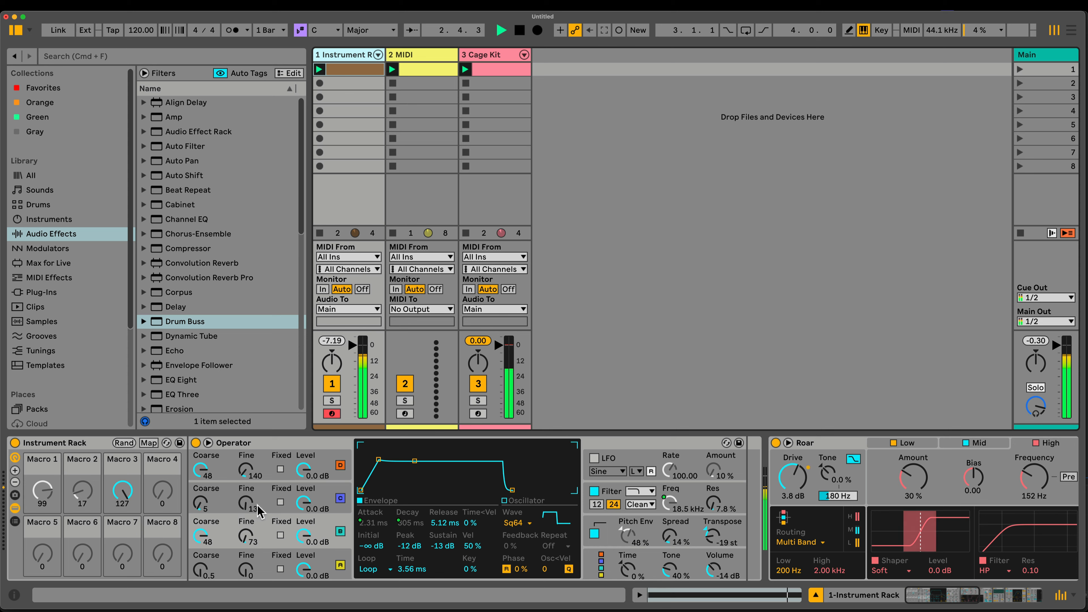
left_click(418, 60)
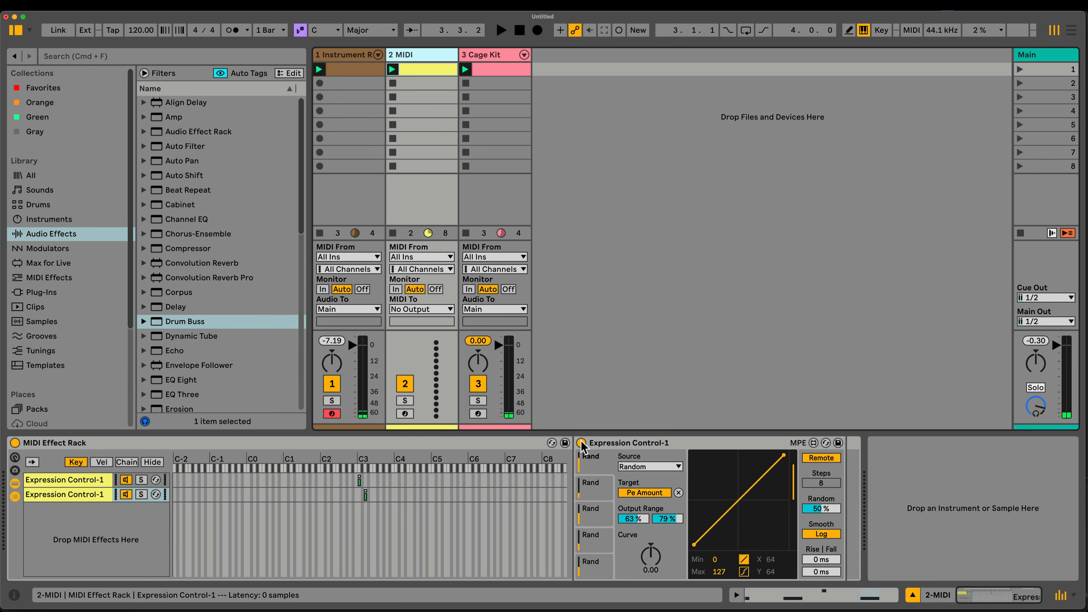
left_click(614, 444)
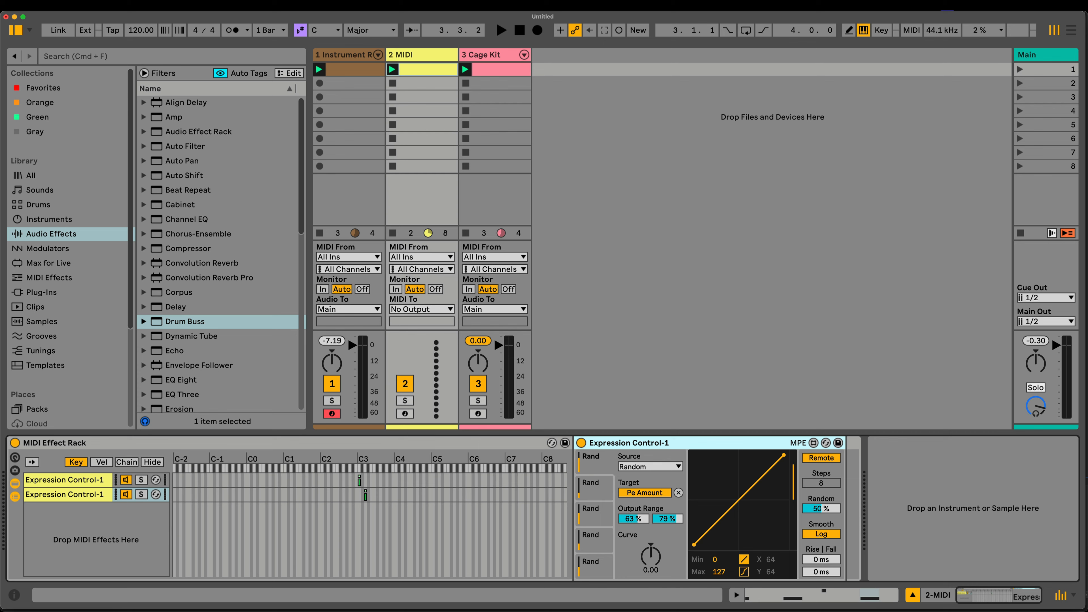
left_click(348, 58)
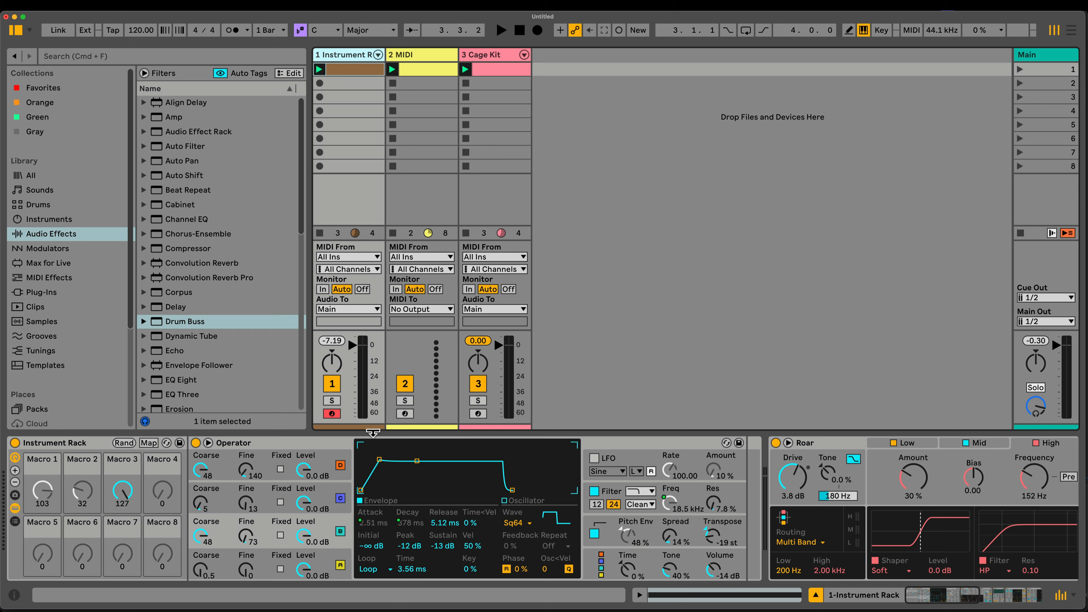
scroll(621, 454, "right", 10)
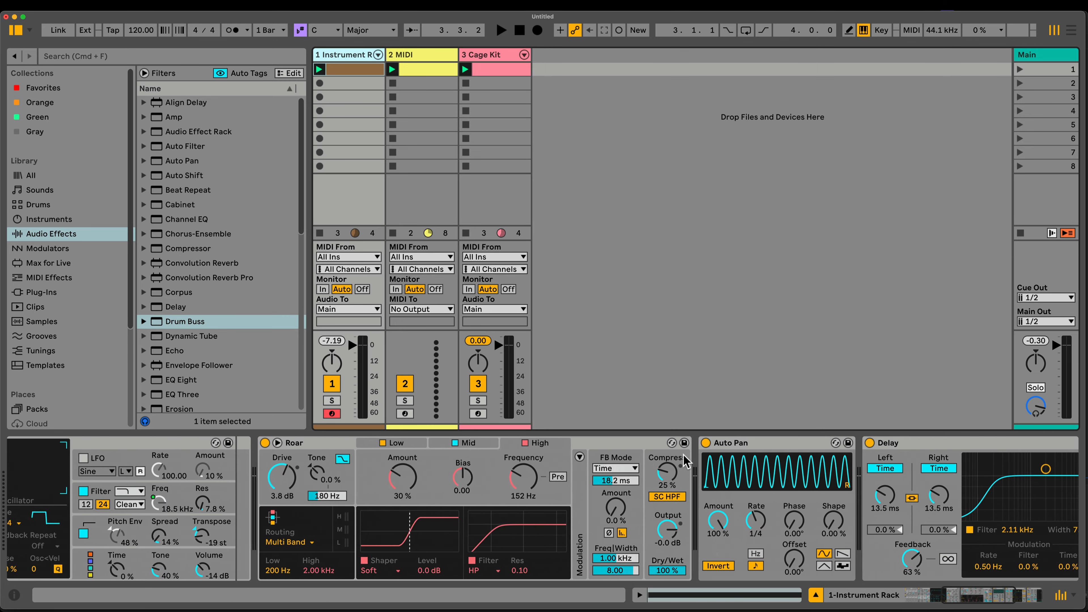
scroll(279, 446, "left", 10)
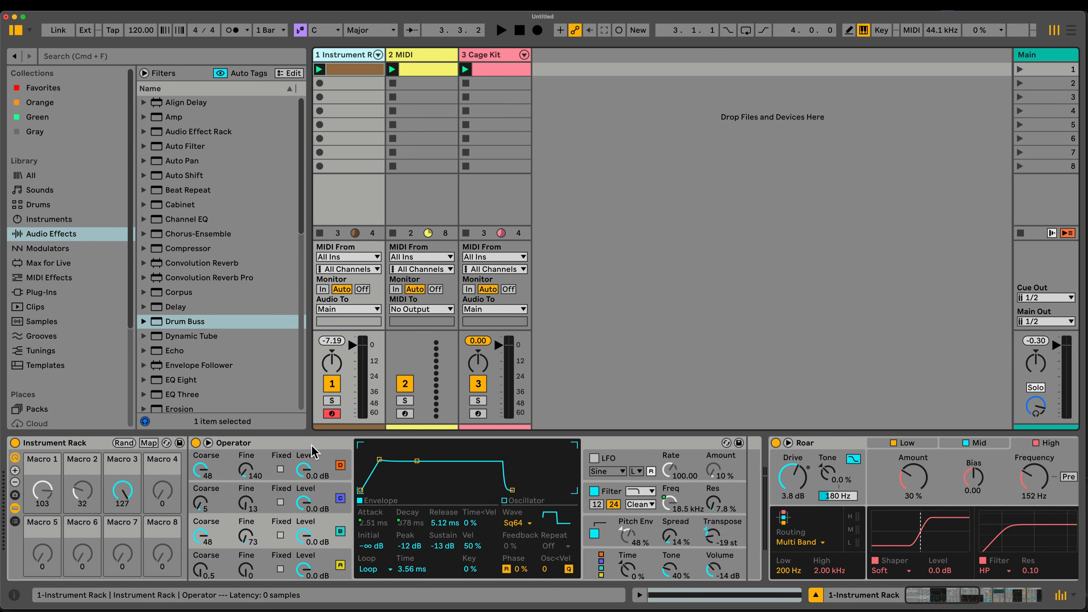
Delete the Expression Control devices from both chains of the MIDI track's MIDI Effect Rack.
left_click(407, 55)
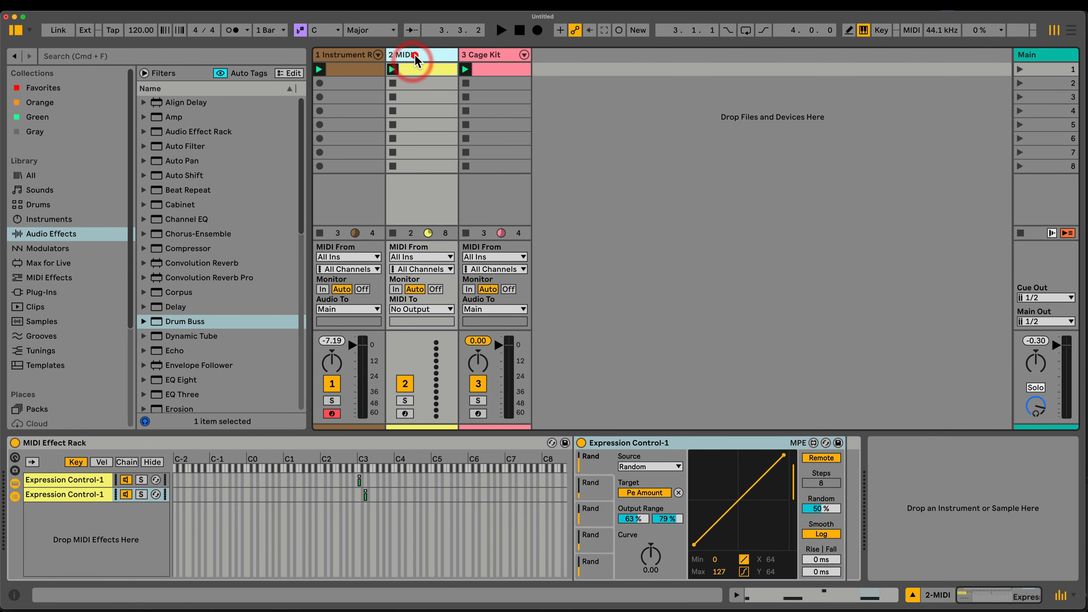
left_click(595, 446)
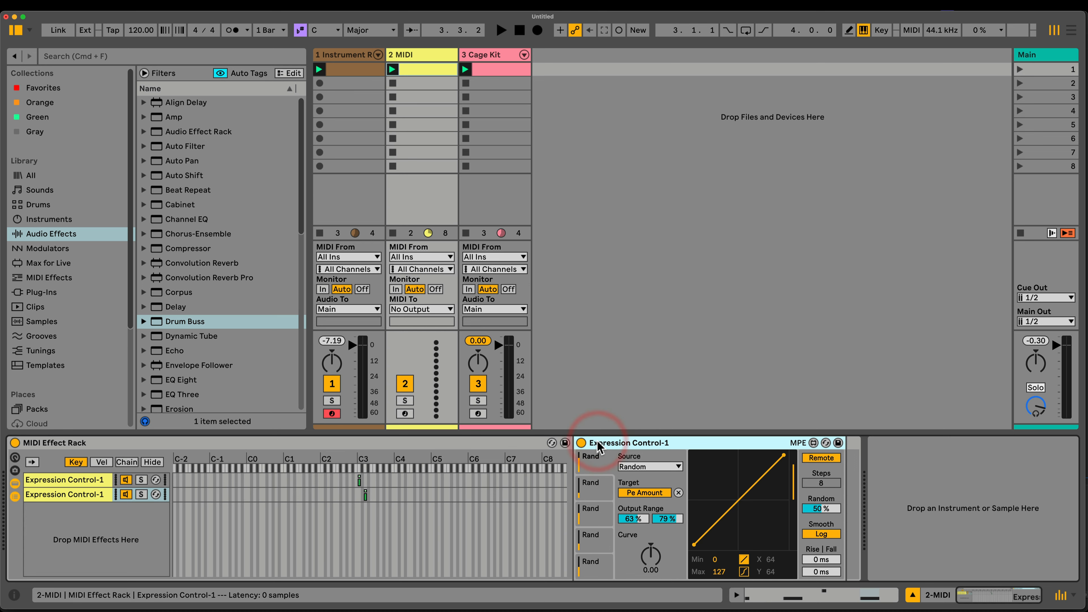
key("Delete")
left_click(343, 55)
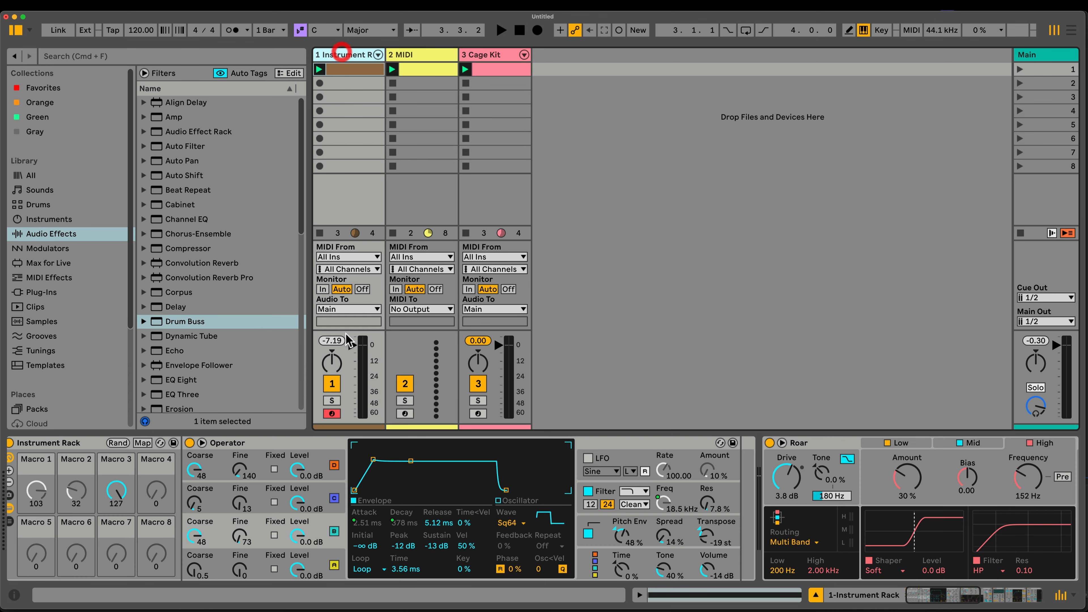
left_click(418, 58)
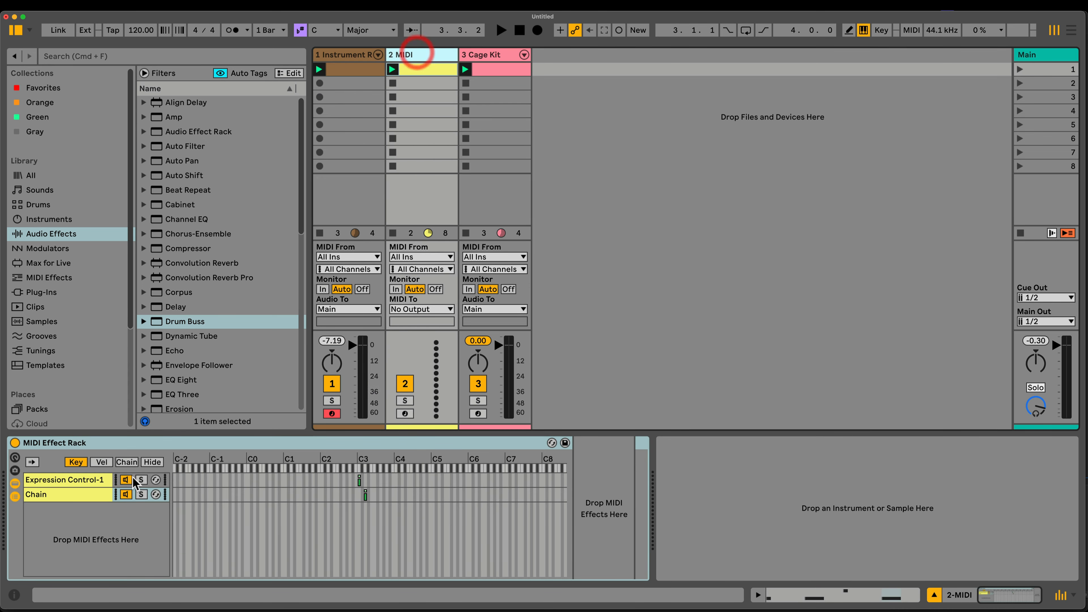
left_click(54, 479)
left_click(646, 445)
key("Delete")
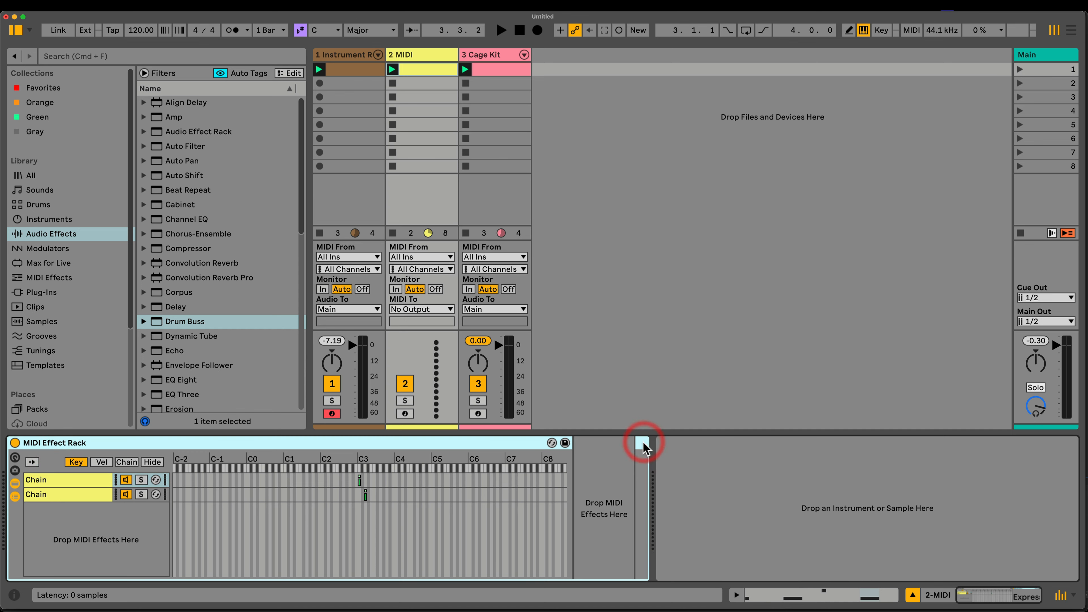
Play the clips, show the first track's device chain, and set Macro 1 to 50.
key("space")
left_click(337, 56)
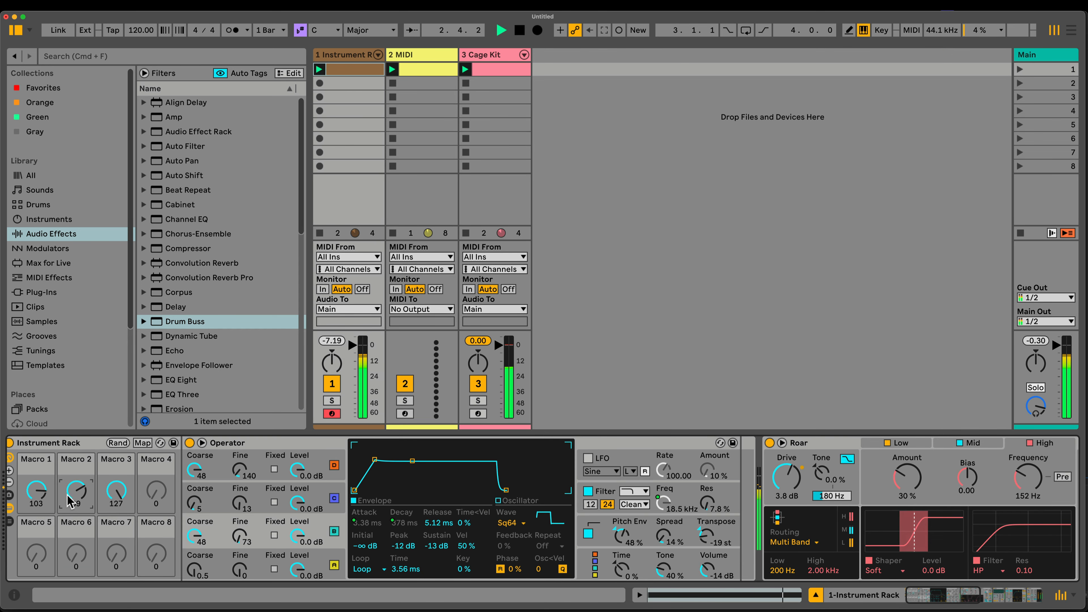
left_click_drag(37, 490, 36, 521)
Shape Operator's envelopes with a -48 dB sustain on oscillator C, and a -42 dB sustain and 1.89 ms loop time on D.
left_click_drag(446, 547, 433, 528)
left_click(317, 502)
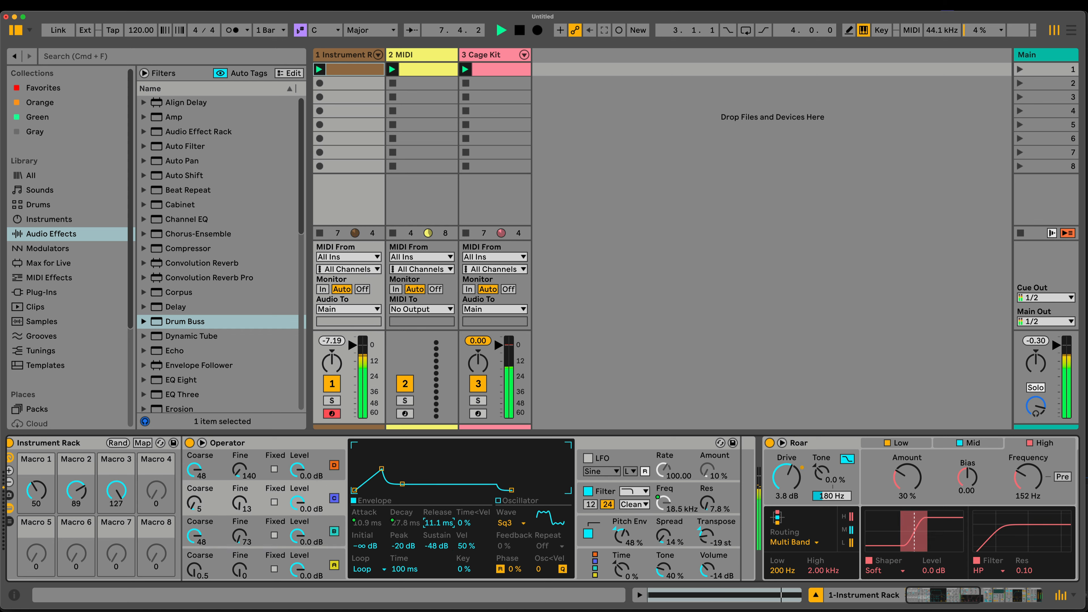
left_click(306, 469)
mouse_move(436, 545)
left_mouse_down()
mouse_move(436, 560)
mouse_move(436, 545)
left_mouse_up()
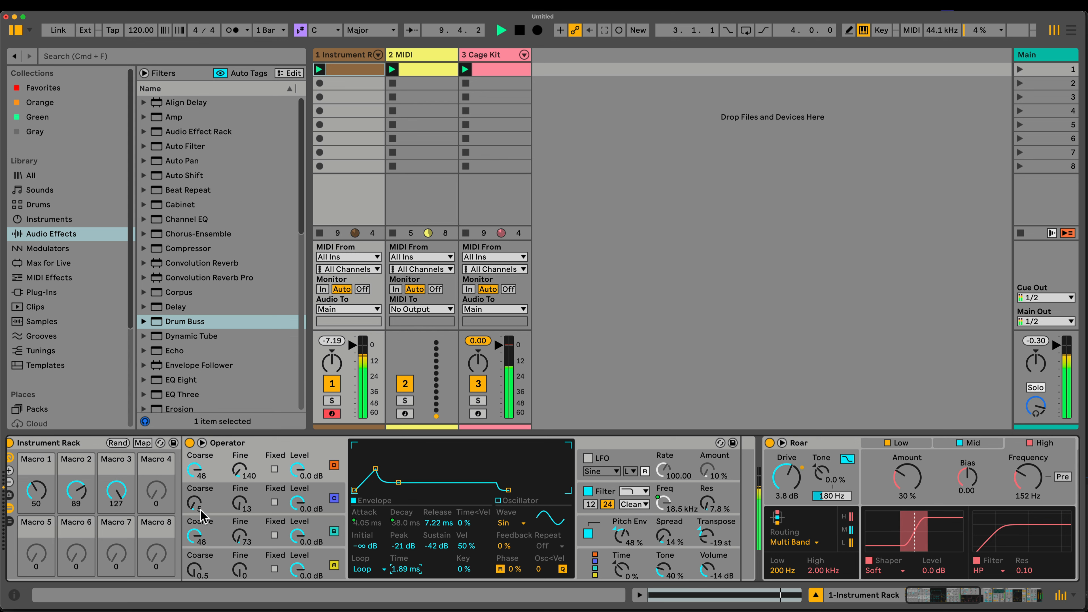
Set Macro 1 to 107 and Macro 2 to 47, and adjust oscillator D's envelope to a 1.99 ms release and -42 dB sustain.
left_click_drag(37, 478, 37, 459)
left_click_drag(74, 493, 74, 496)
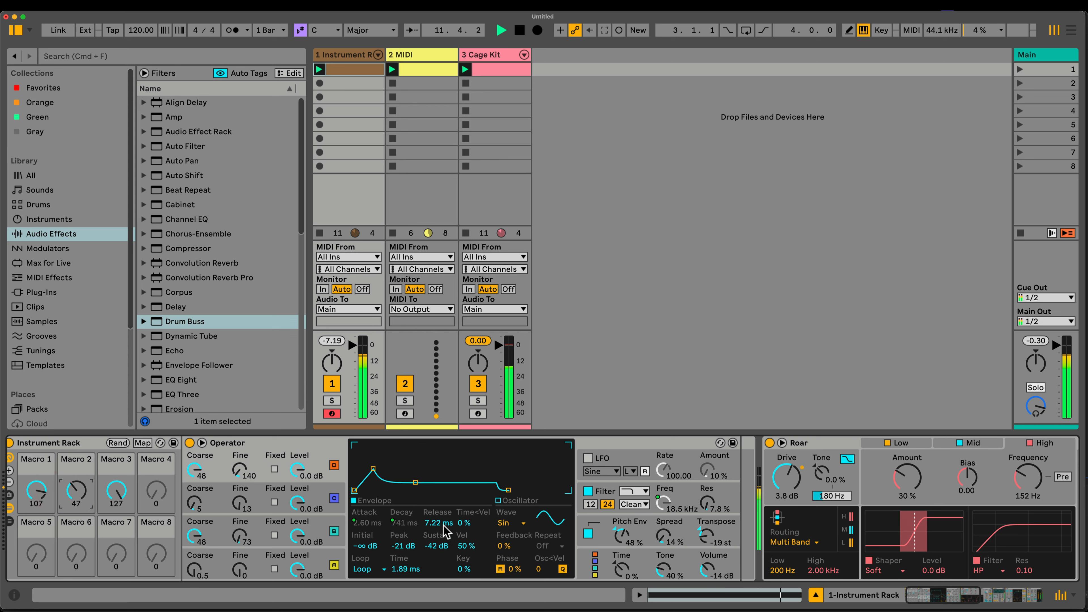
left_click_drag(437, 546, 437, 529)
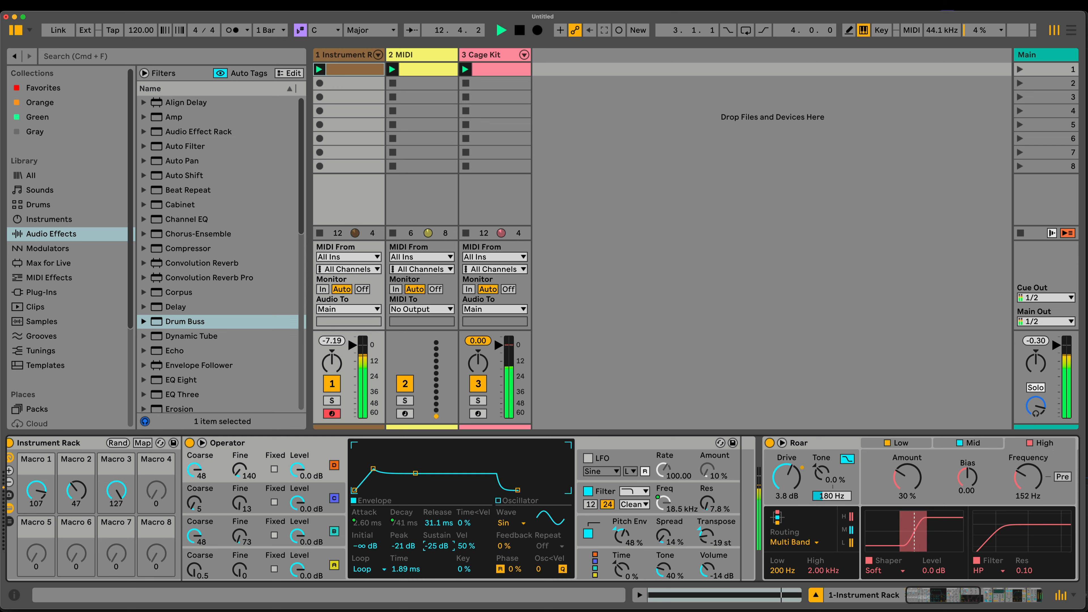
left_click(288, 467)
mouse_move(438, 523)
left_mouse_down()
mouse_move(438, 512)
mouse_move(438, 563)
left_mouse_up()
Bring Macro 1 down to 27, sweep Macro 2 to 49, and lower oscillator D's sustain to -inf dB.
left_click_drag(76, 491, 77, 461)
left_click_drag(36, 491, 36, 535)
left_click_drag(76, 495, 76, 549)
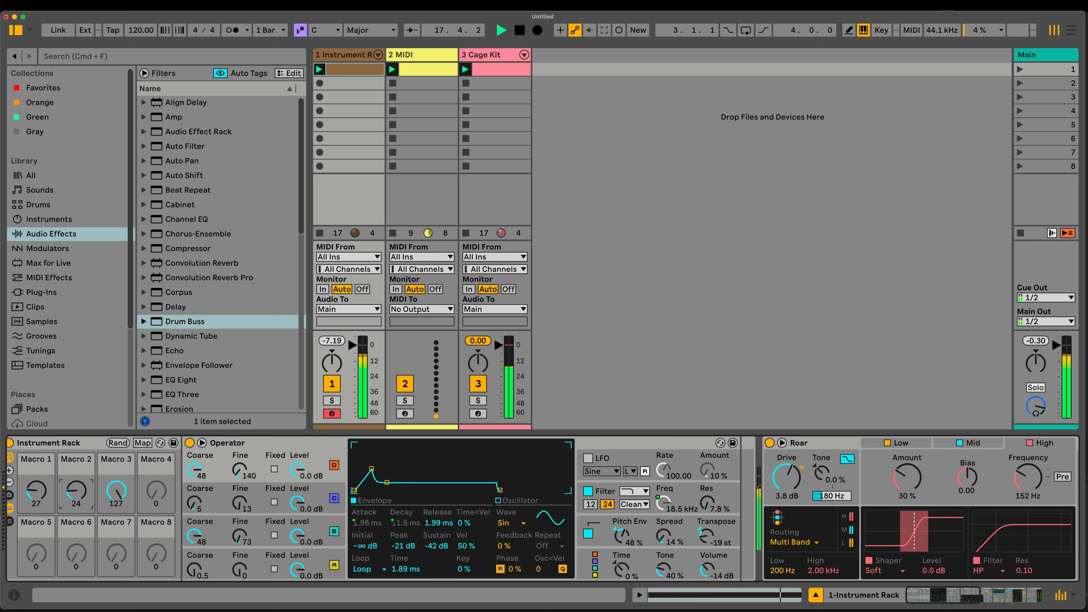
mouse_move(76, 493)
left_mouse_down()
mouse_move(76, 476)
mouse_move(77, 514)
left_mouse_up()
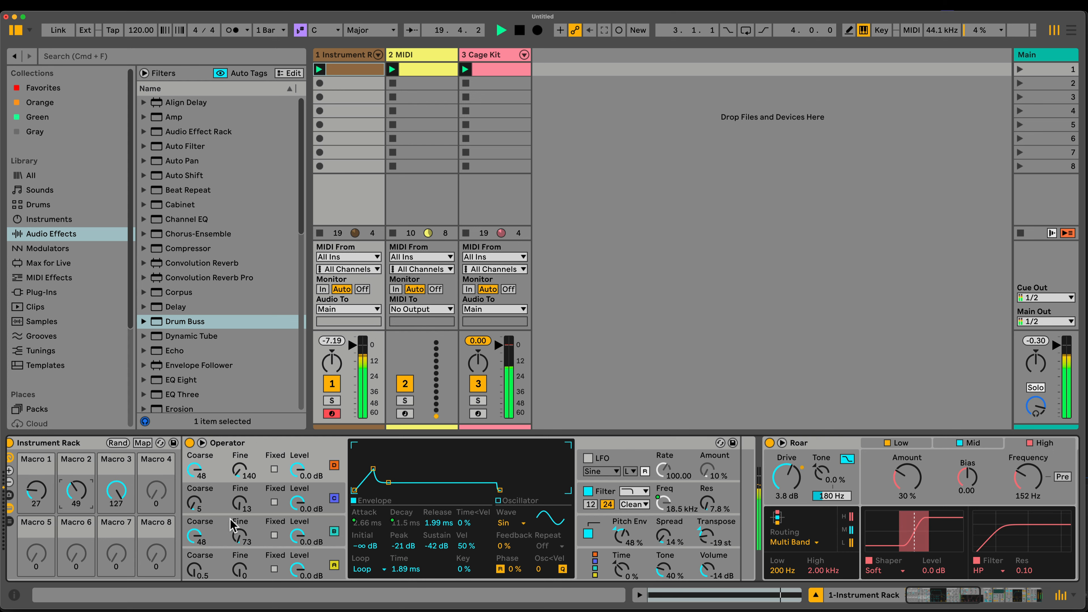
left_click_drag(437, 545, 436, 566)
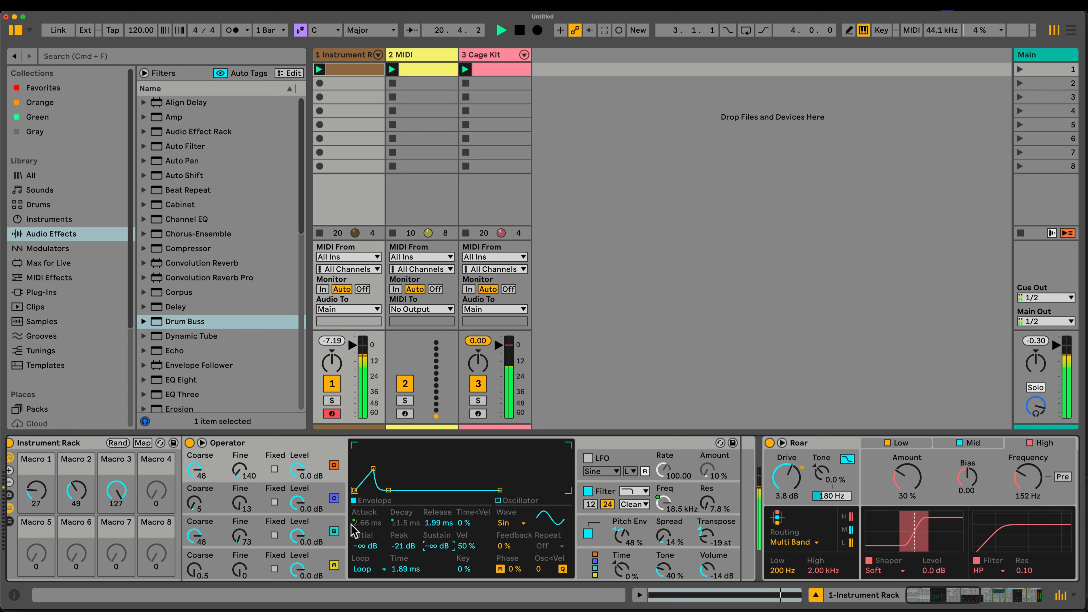
Raise Macro 2 to 110 and set oscillator C's envelope peak to -7.5 dB and sustain to -27 dB.
left_click(317, 491)
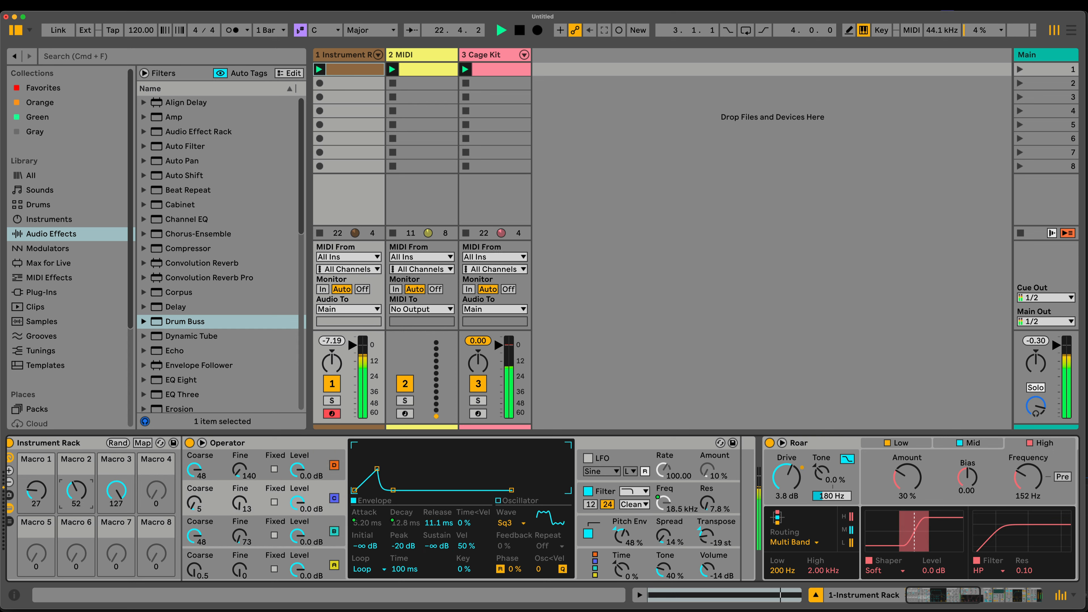
left_click_drag(76, 491, 76, 467)
left_click_drag(399, 546, 437, 532)
Set oscillator B's sustain to -32 dB, and give oscillator A a 1.06 s decay and 1.00 ms release.
left_click(313, 530)
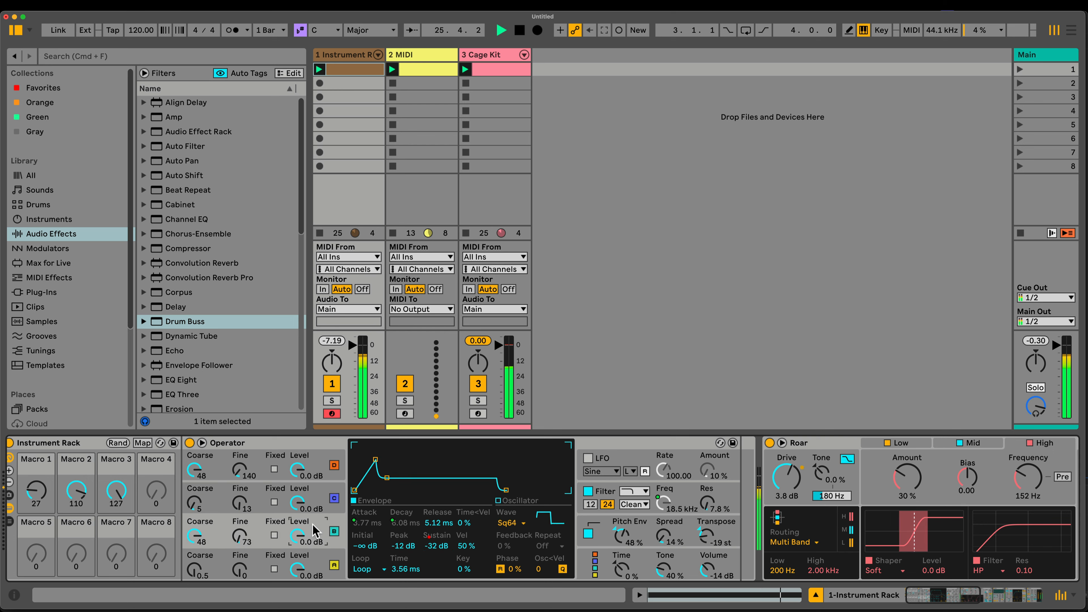
left_click(319, 555)
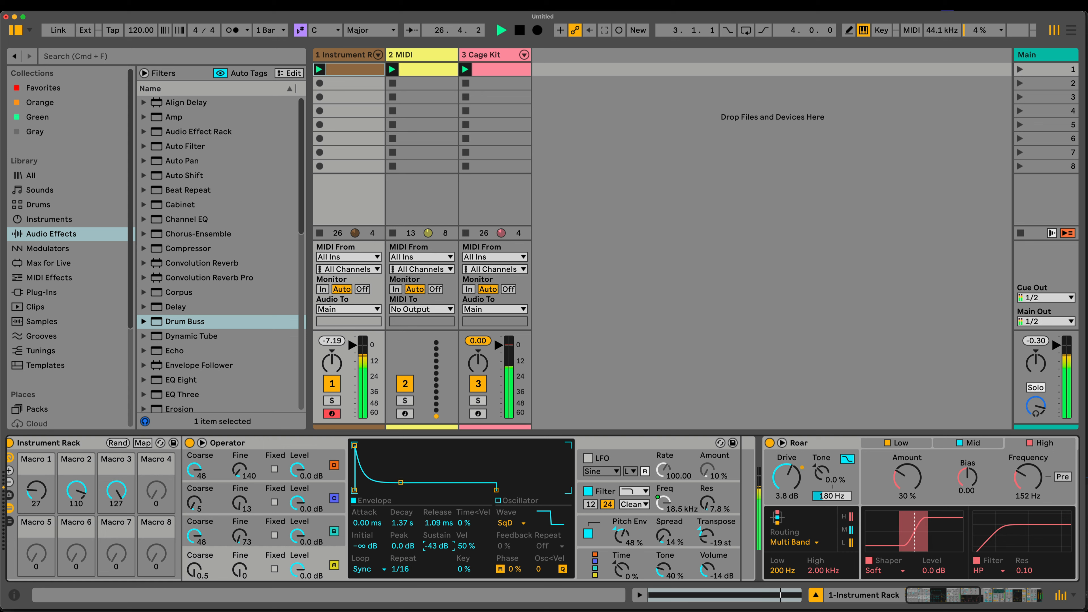
mouse_move(402, 523)
left_mouse_down()
mouse_move(403, 536)
mouse_move(403, 516)
left_mouse_up()
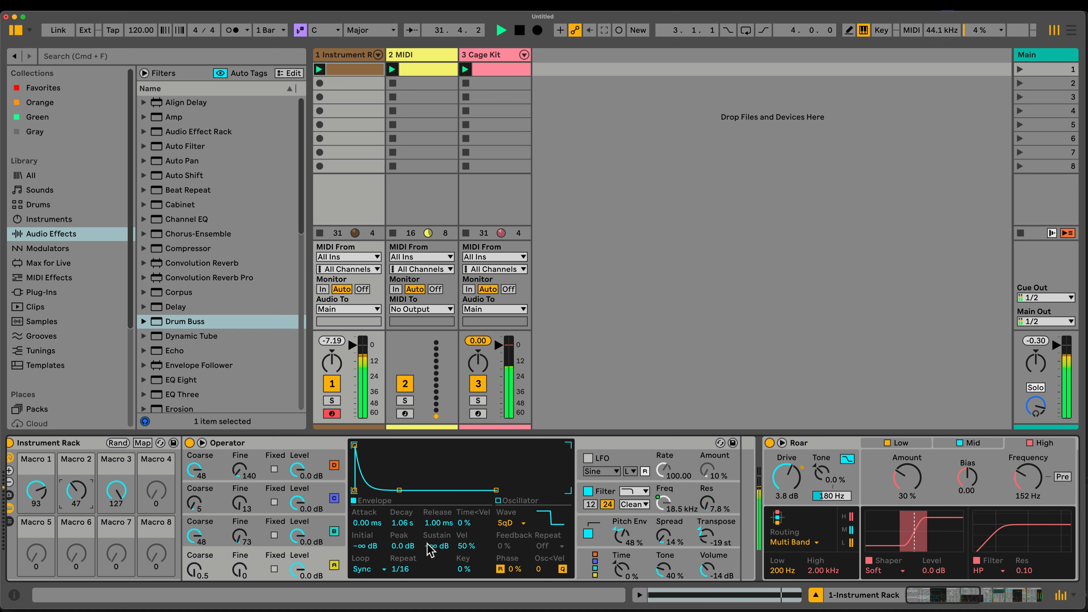
Sweep oscillator A's sustain from 0.0 dB down to -29 dB, and set its attack to 0.61 ms.
left_click_drag(430, 547, 430, 532)
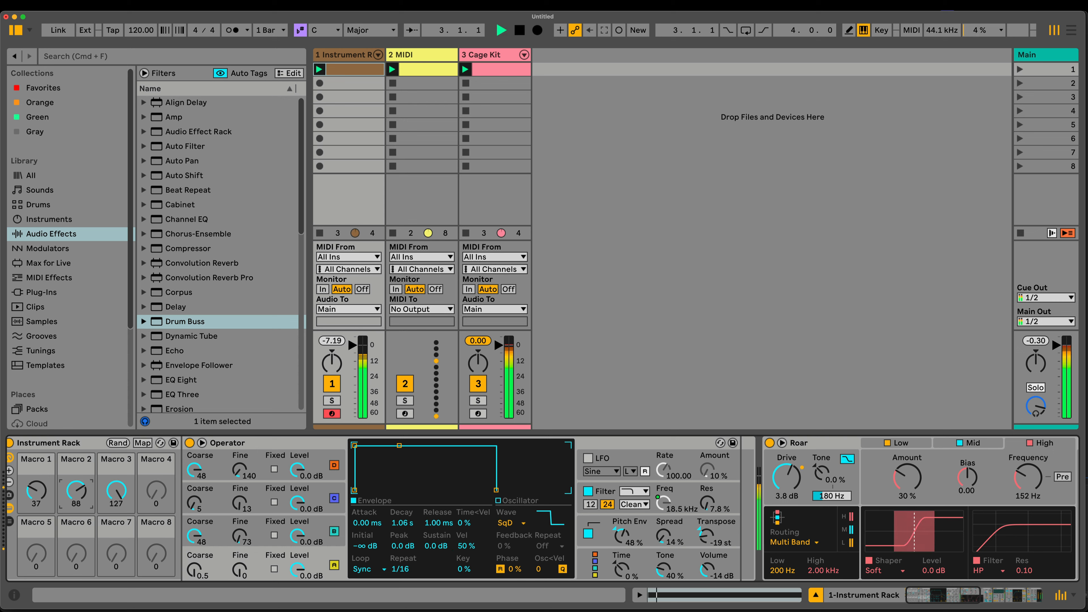
left_click_drag(436, 546, 436, 568)
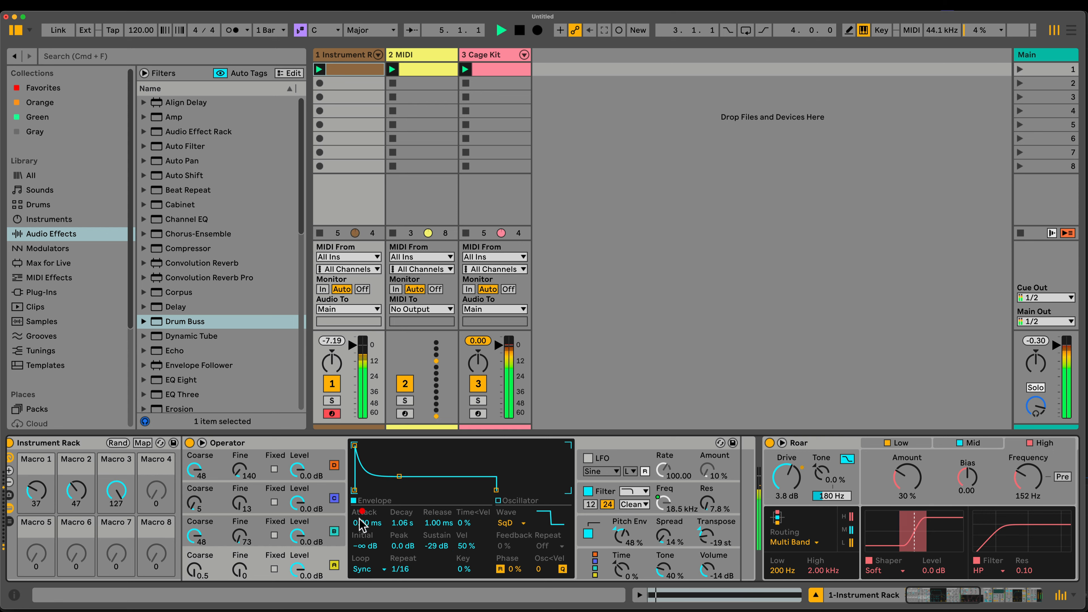
left_click_drag(361, 523, 436, 542)
Raise oscillator C's sustain to -5.0 dB, and move Macro 2 to 42 and Macro 1 to 61.
left_click(334, 498)
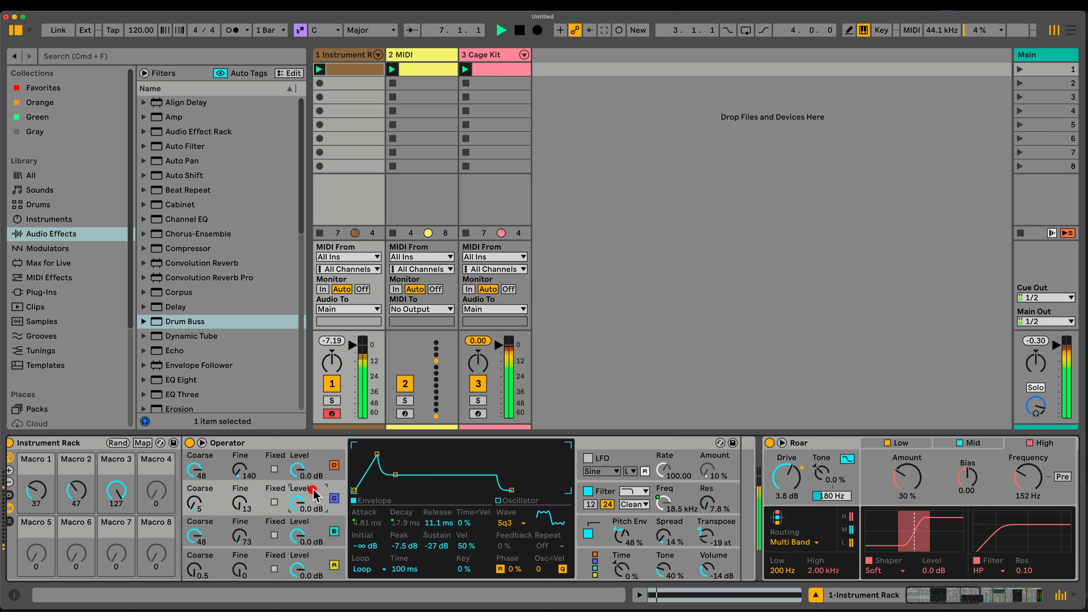
left_click_drag(436, 546, 437, 540)
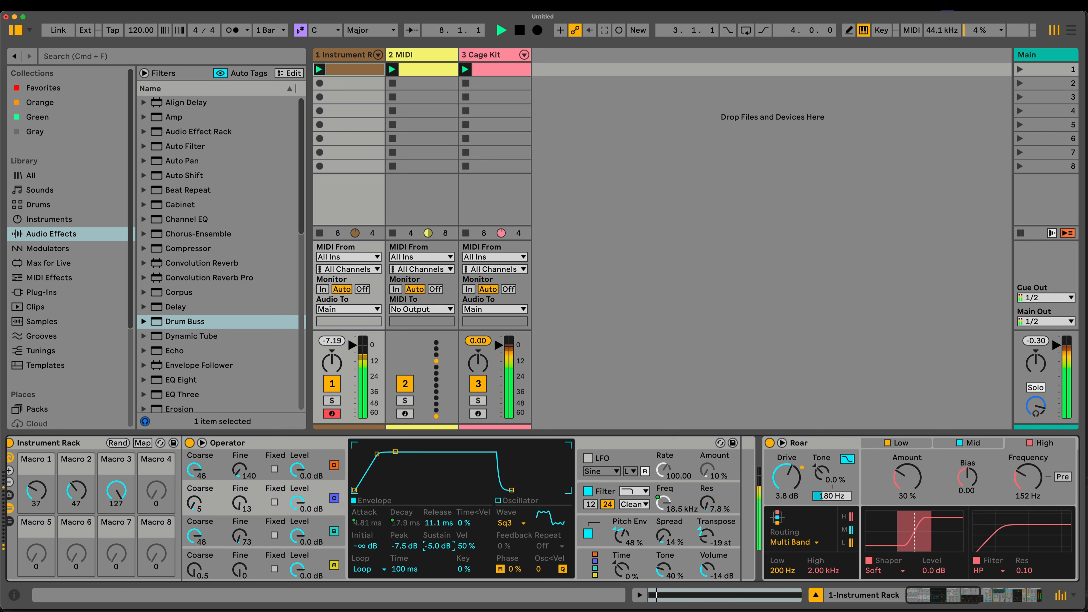
left_click_drag(77, 497, 36, 508)
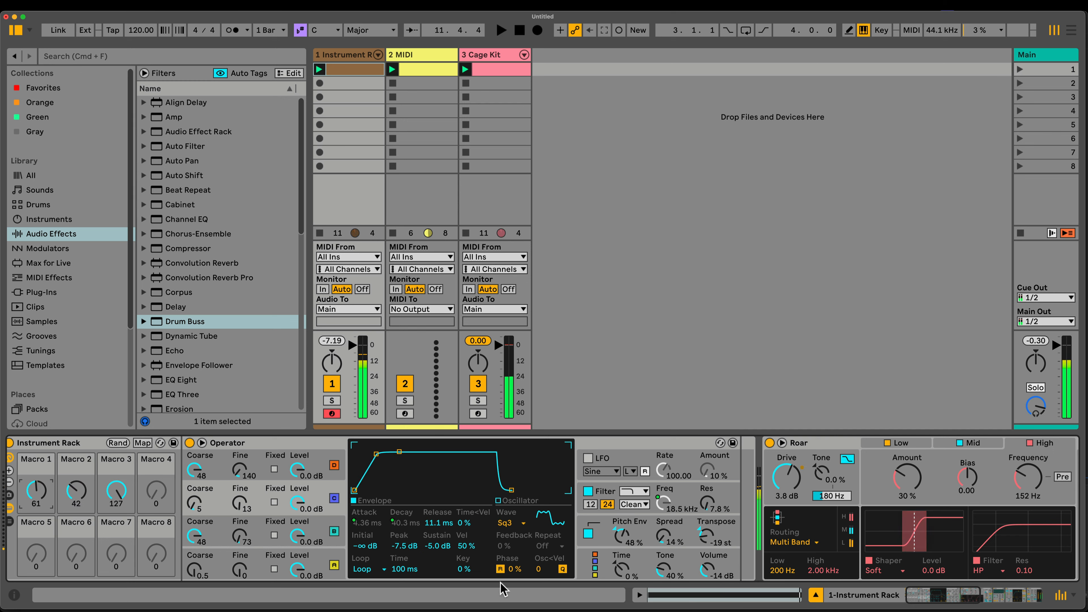
Try oscillator C's envelope in Sync loop mode with a 1/8 repeat, and restart playback.
left_click(377, 570)
left_click(370, 546)
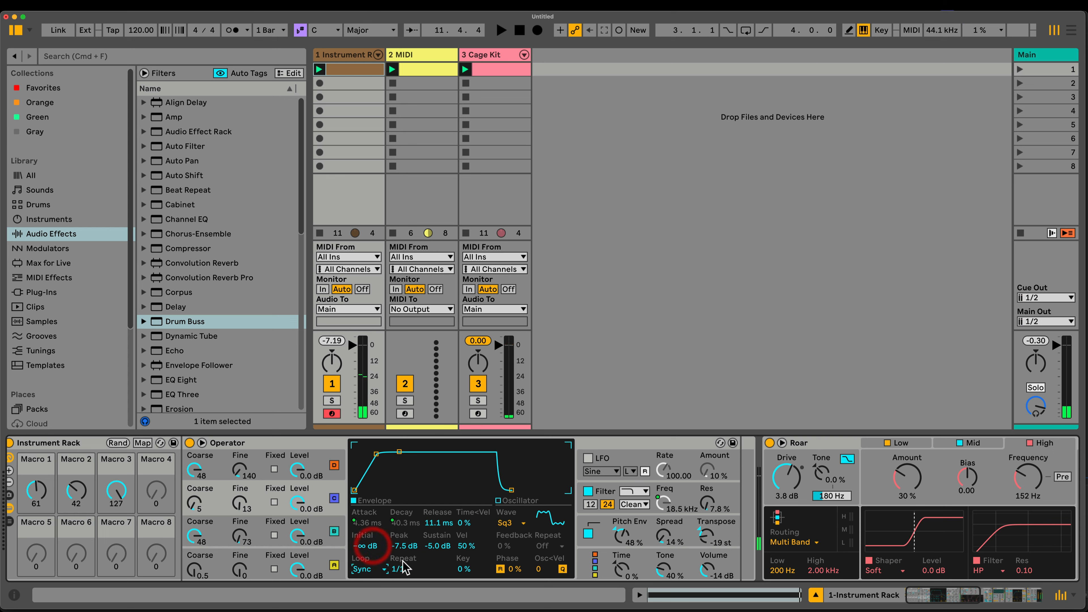
key("space")
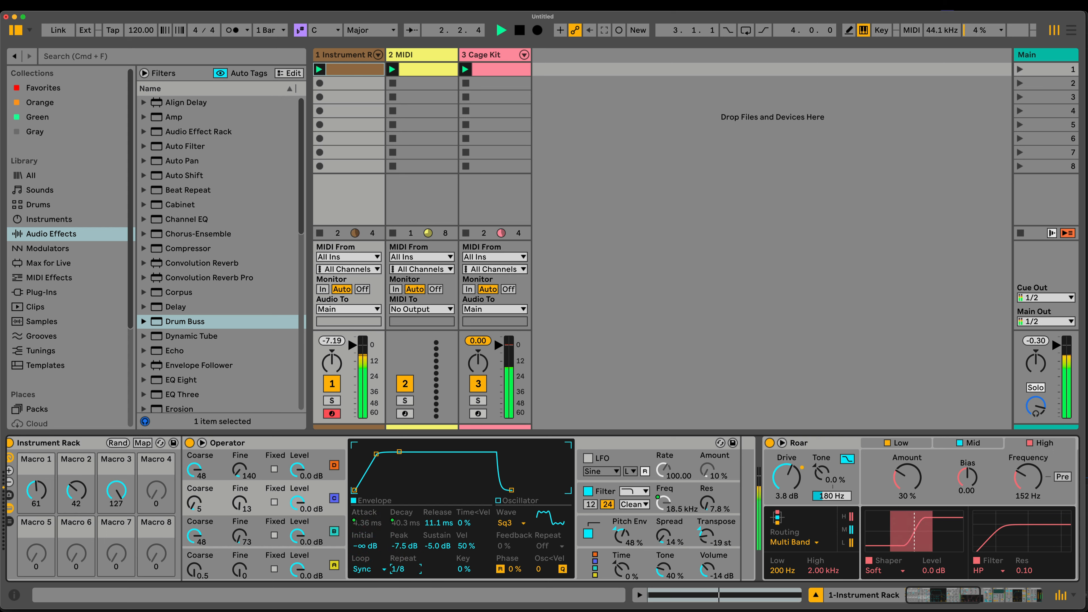
Set oscillator C's sustain to -11 dB and raise Macro 1 to 102.
left_click_drag(436, 544, 423, 539)
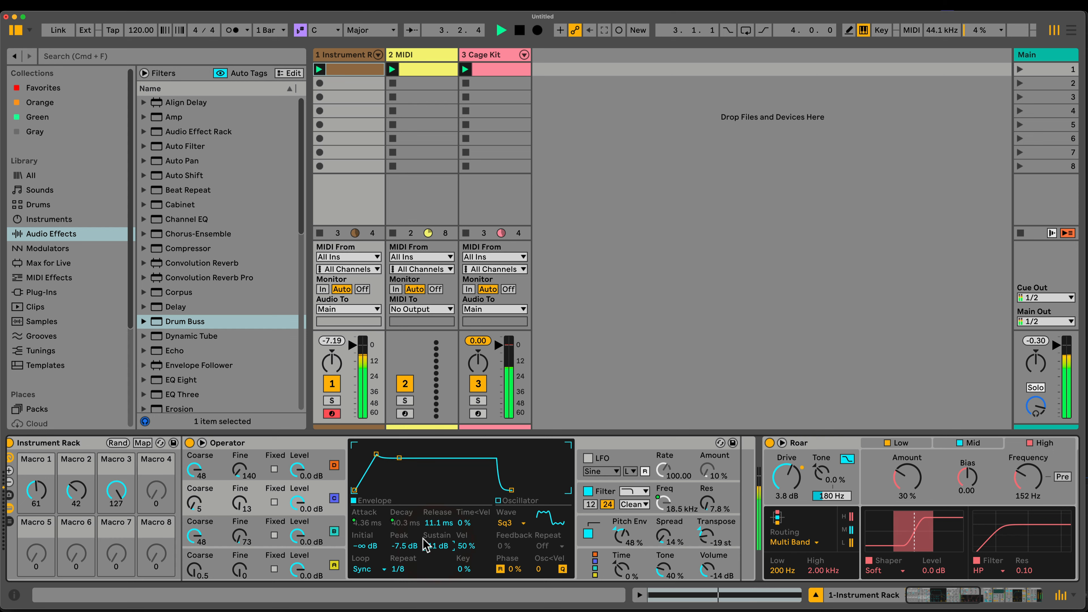
left_click_drag(77, 489, 117, 487)
left_click_drag(38, 492, 85, 511)
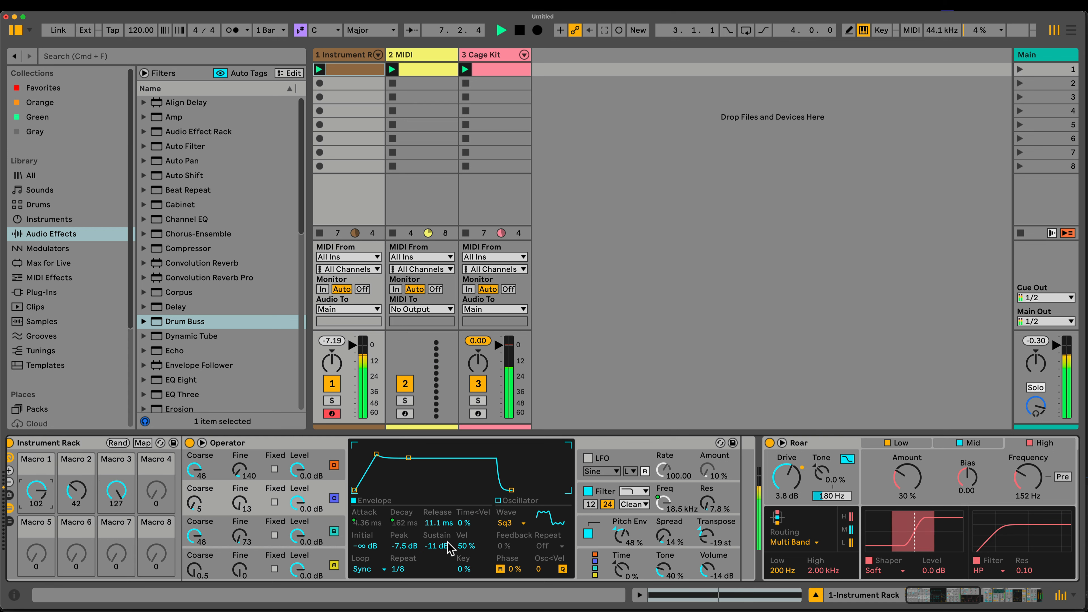
Set oscillator C's sustain to -22 dB and release to 9.34 ms, and play the clips with Macro 2 at 41.
left_click_drag(449, 547, 449, 563)
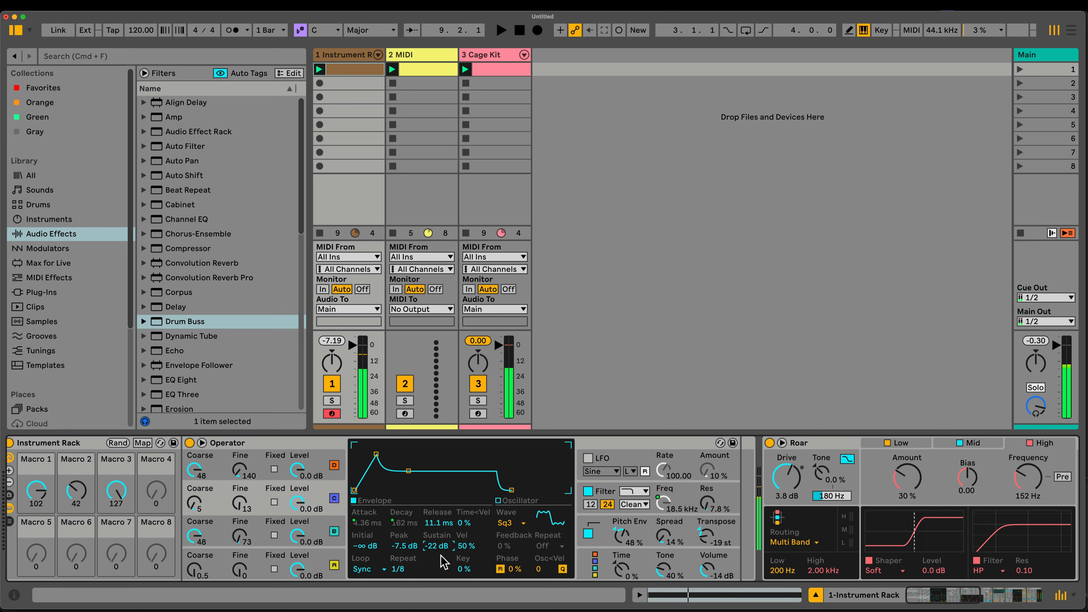
left_click_drag(440, 517, 440, 542)
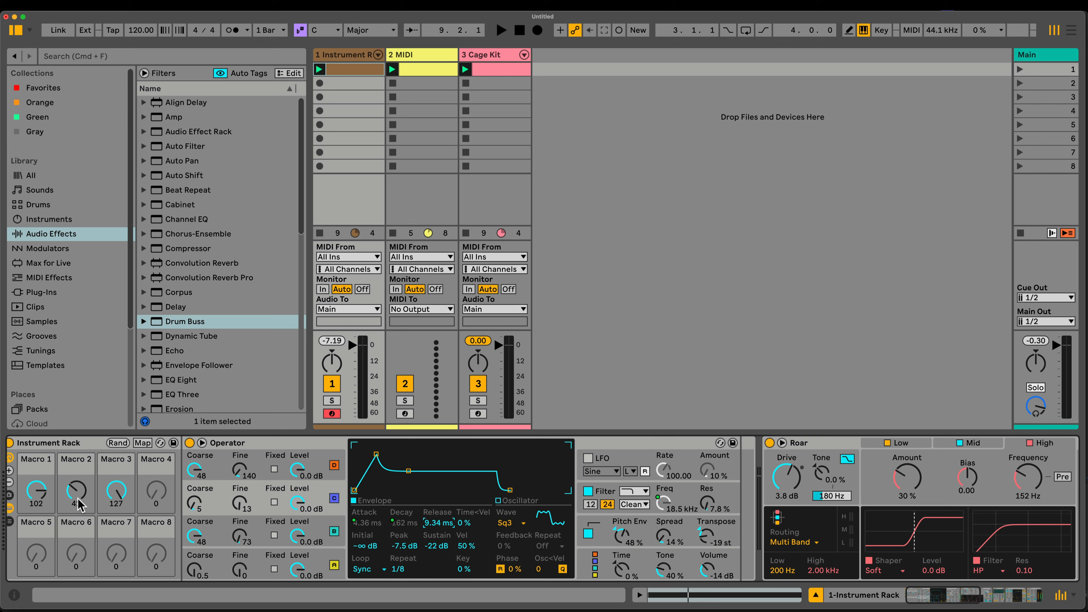
key("space")
mouse_move(78, 499)
left_mouse_down()
mouse_move(78, 521)
mouse_move(77, 499)
left_mouse_up()
Switch oscillator C's envelope to Loop mode with a 15.0 ms time, and set its release to 26.2 ms during playback.
left_click(373, 568)
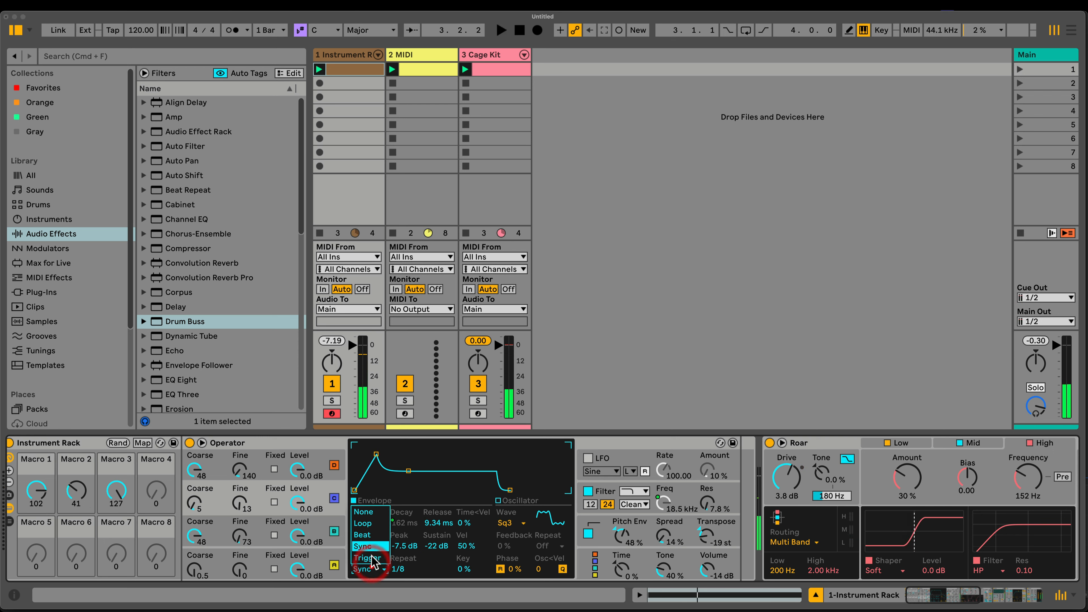
left_click(362, 523)
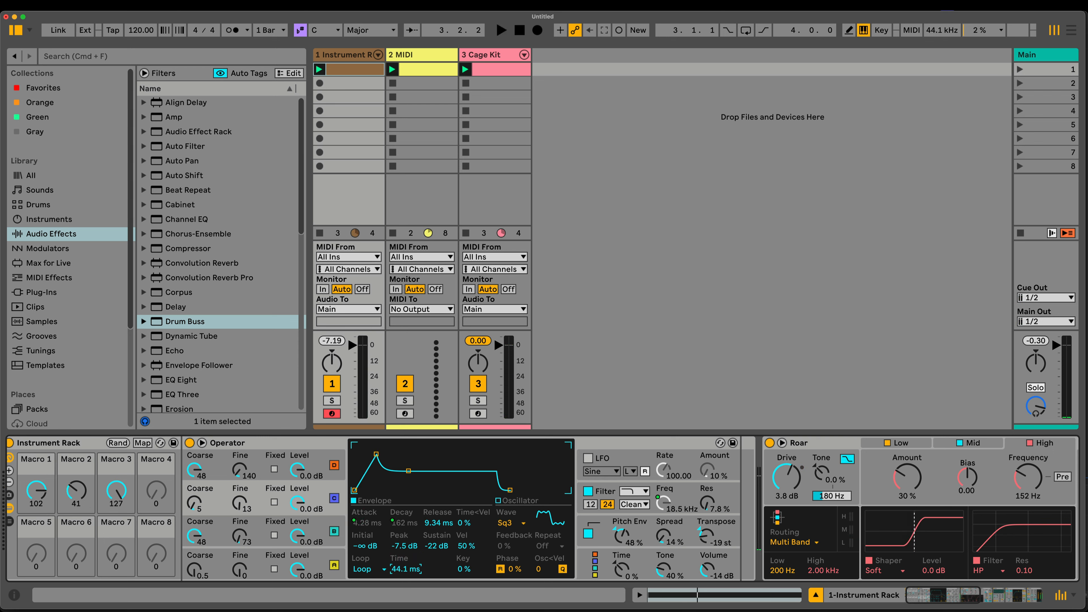
left_click_drag(405, 569, 405, 583)
key("space")
left_click_drag(442, 525, 442, 511)
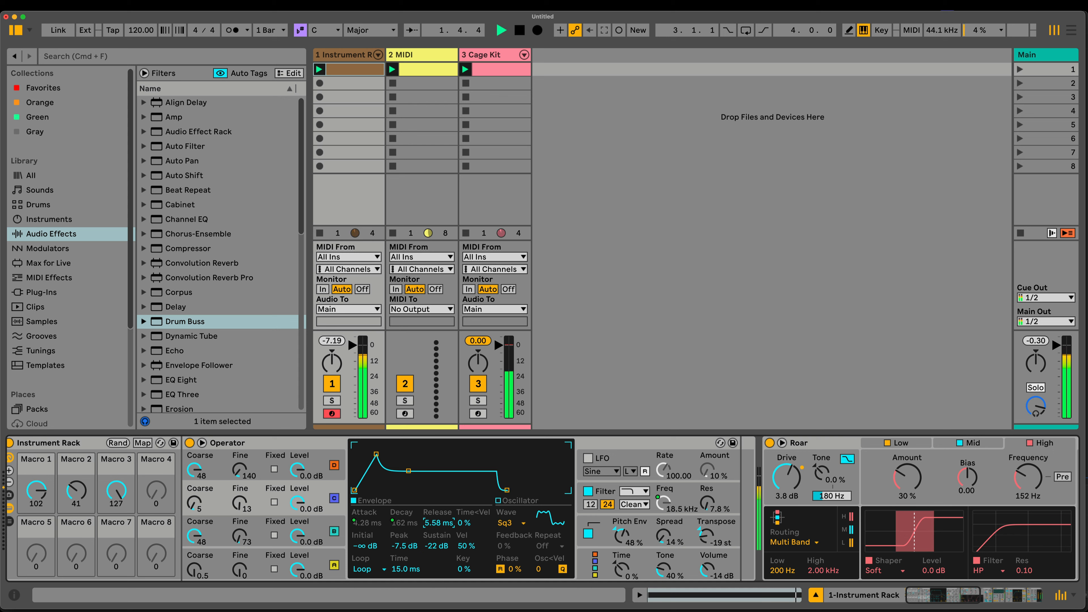
Give oscillator A a 2.96 s decay with -inf dB sustain, and set Auto Pan's rate to 1/6 during playback.
left_click(318, 555)
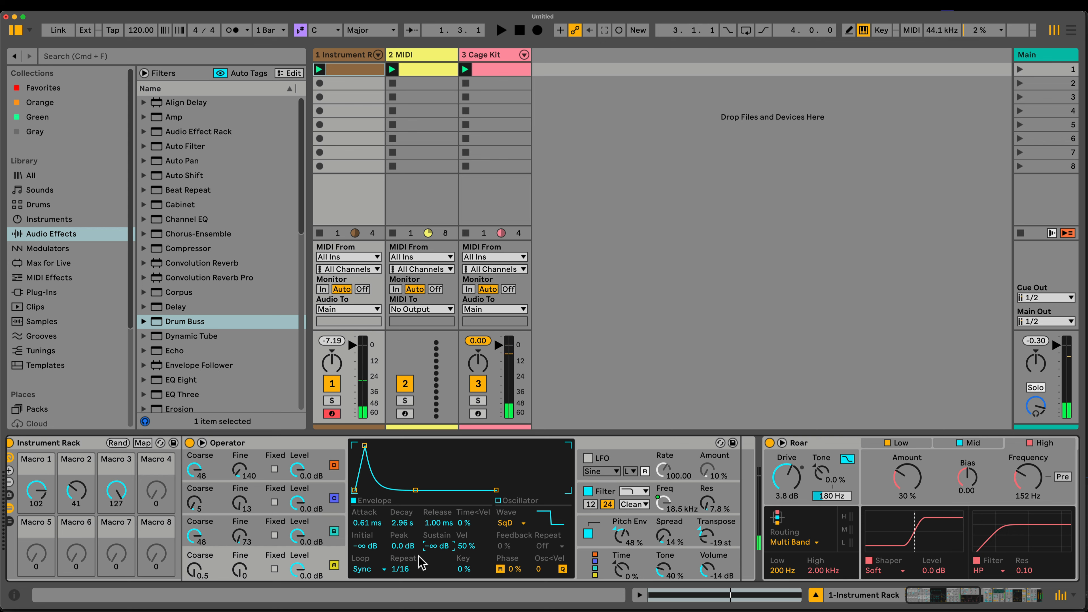
scroll(359, 568, "right", 1)
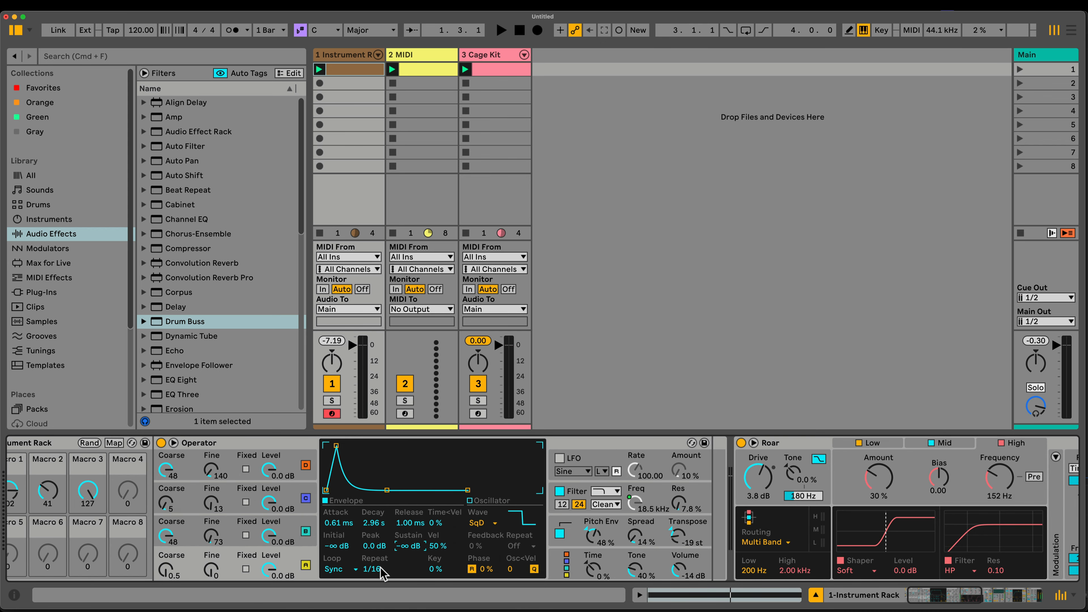
scroll(686, 520, "right", 15)
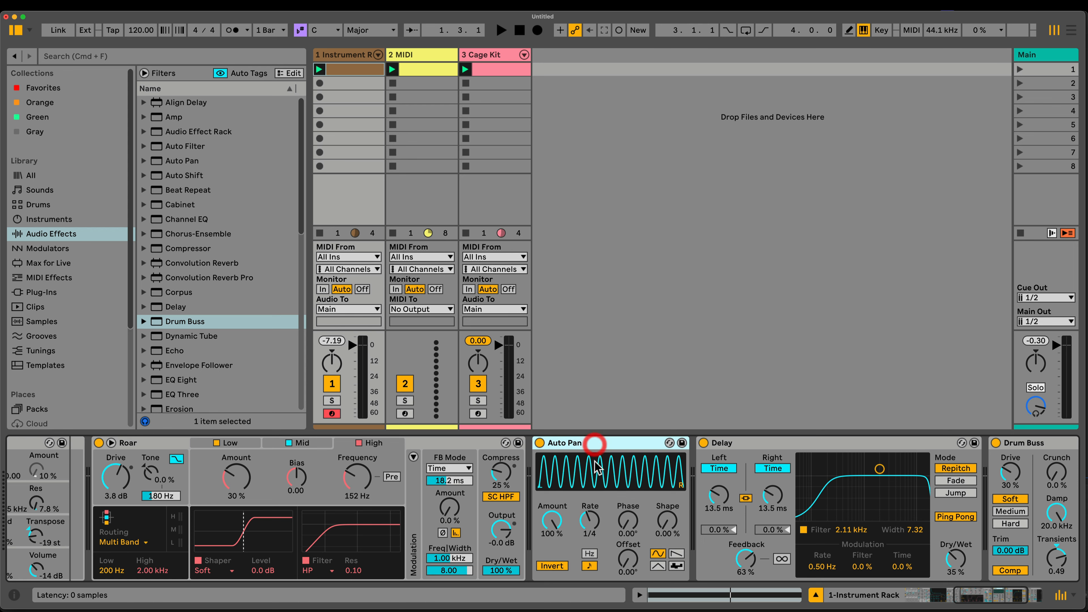
key("space")
left_click_drag(590, 520, 590, 526)
Try a lower level on oscillator C, and set its Coarse tuning to 0.5 and its sustain to 0.0 dB.
scroll(239, 542, "left", 15)
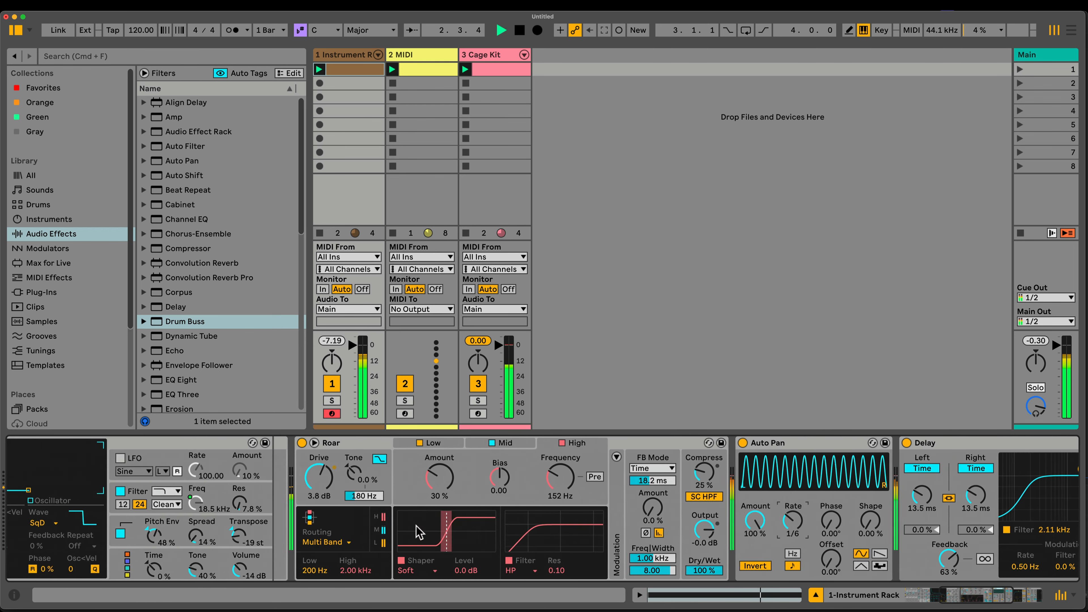
left_click_drag(216, 508, 216, 513)
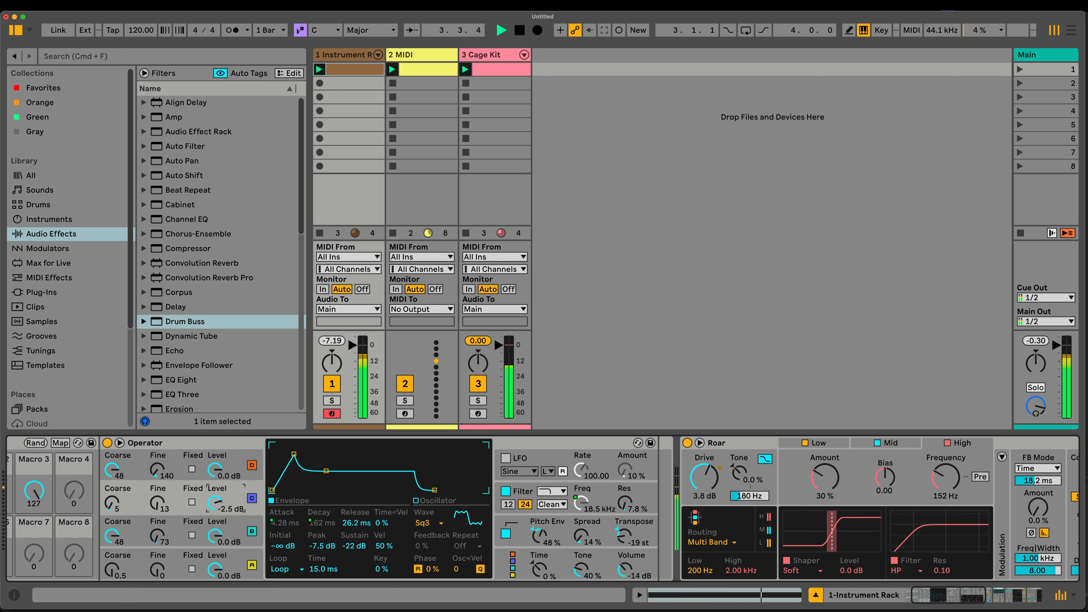
mouse_move(354, 545)
left_mouse_down()
mouse_move(354, 523)
mouse_move(353, 559)
mouse_move(353, 549)
left_mouse_up()
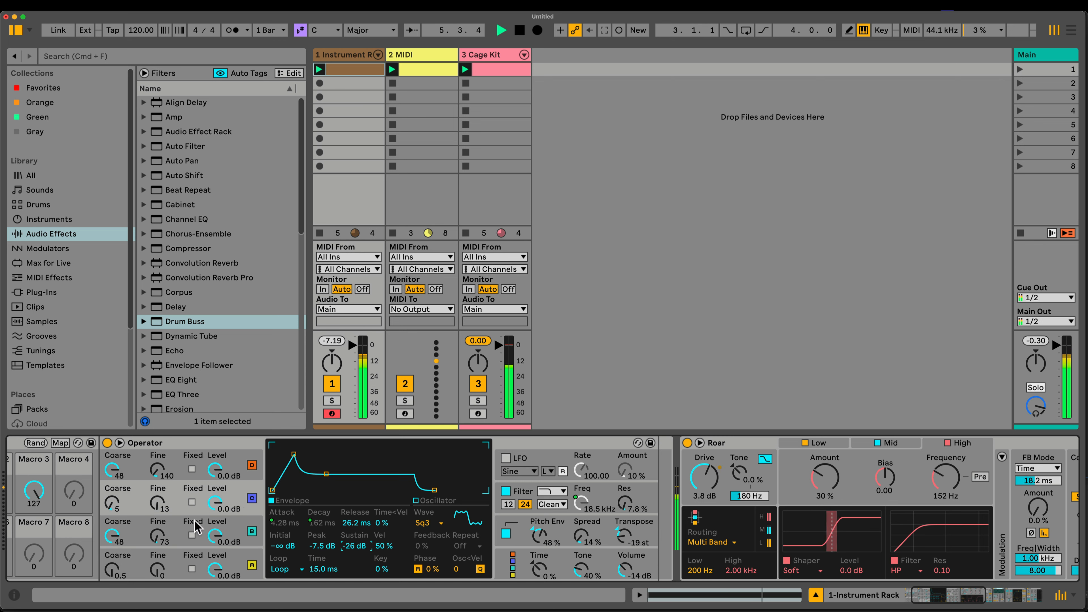
mouse_move(112, 502)
left_mouse_down()
mouse_move(115, 448)
mouse_move(114, 516)
left_mouse_up()
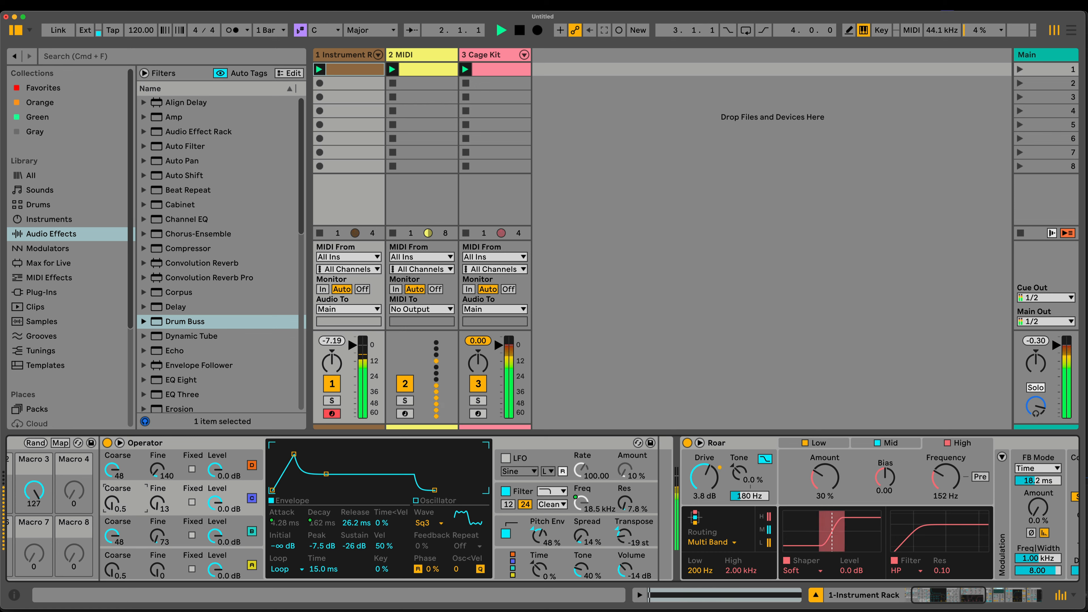
left_click_drag(355, 546, 355, 520)
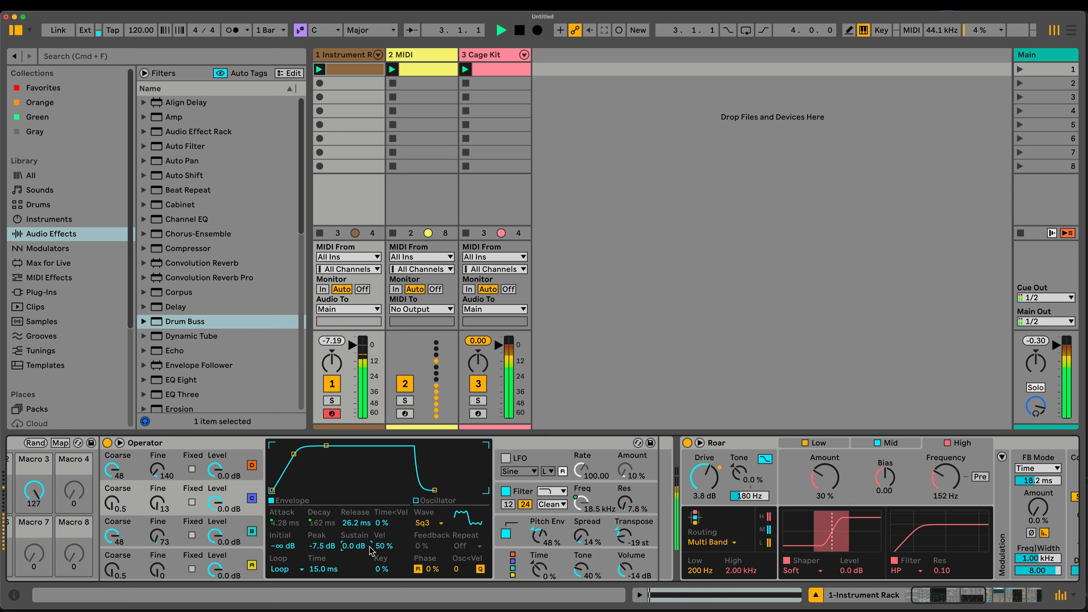
left_click_drag(112, 503, 112, 496)
scroll(362, 557, "left", 5)
scroll(581, 507, "right", 20)
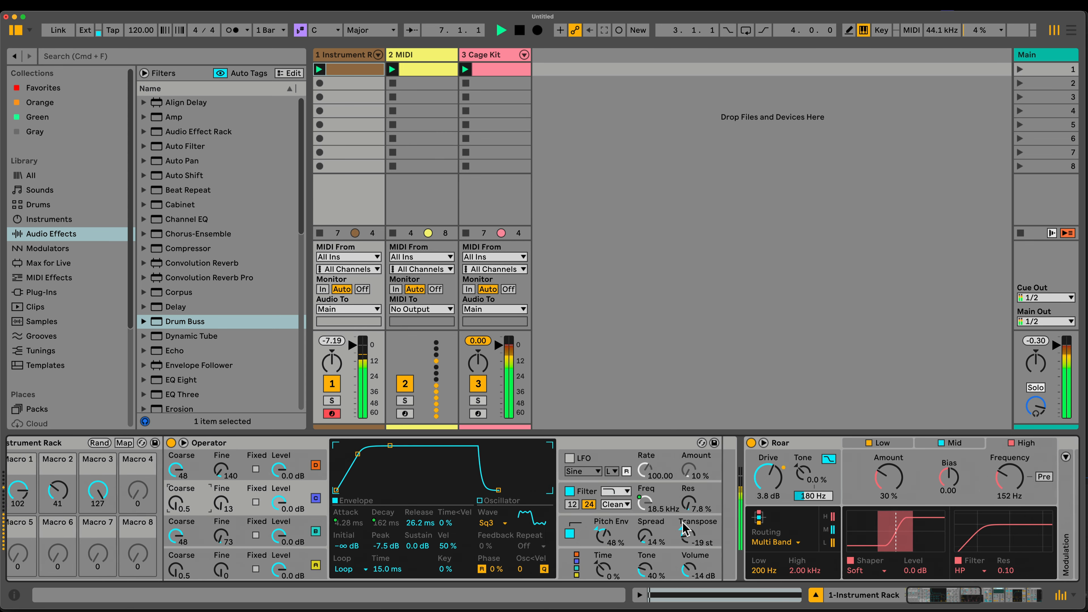
scroll(477, 547, "right", 20)
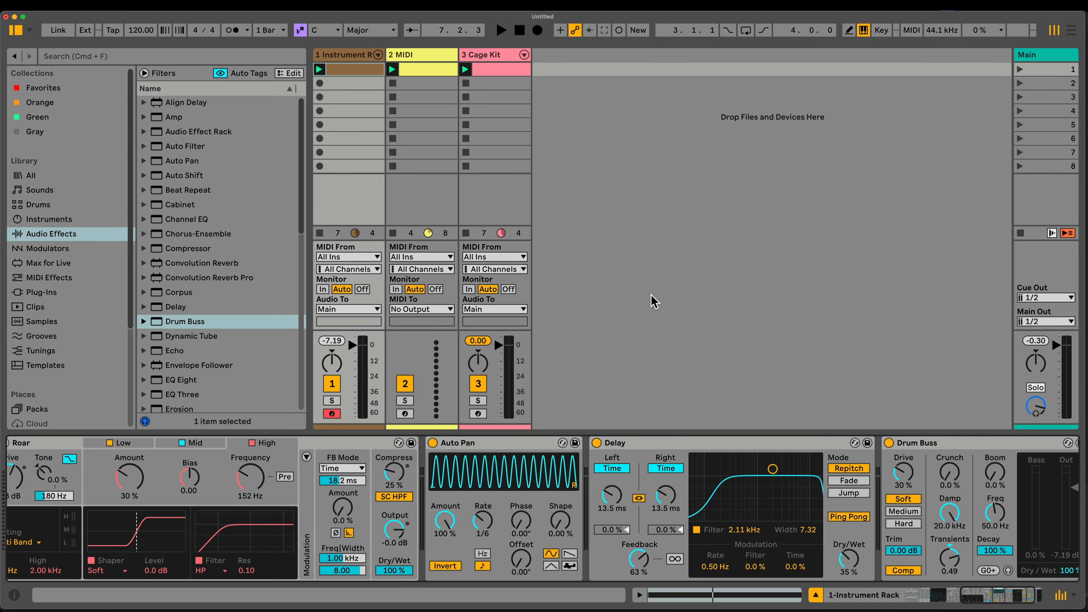